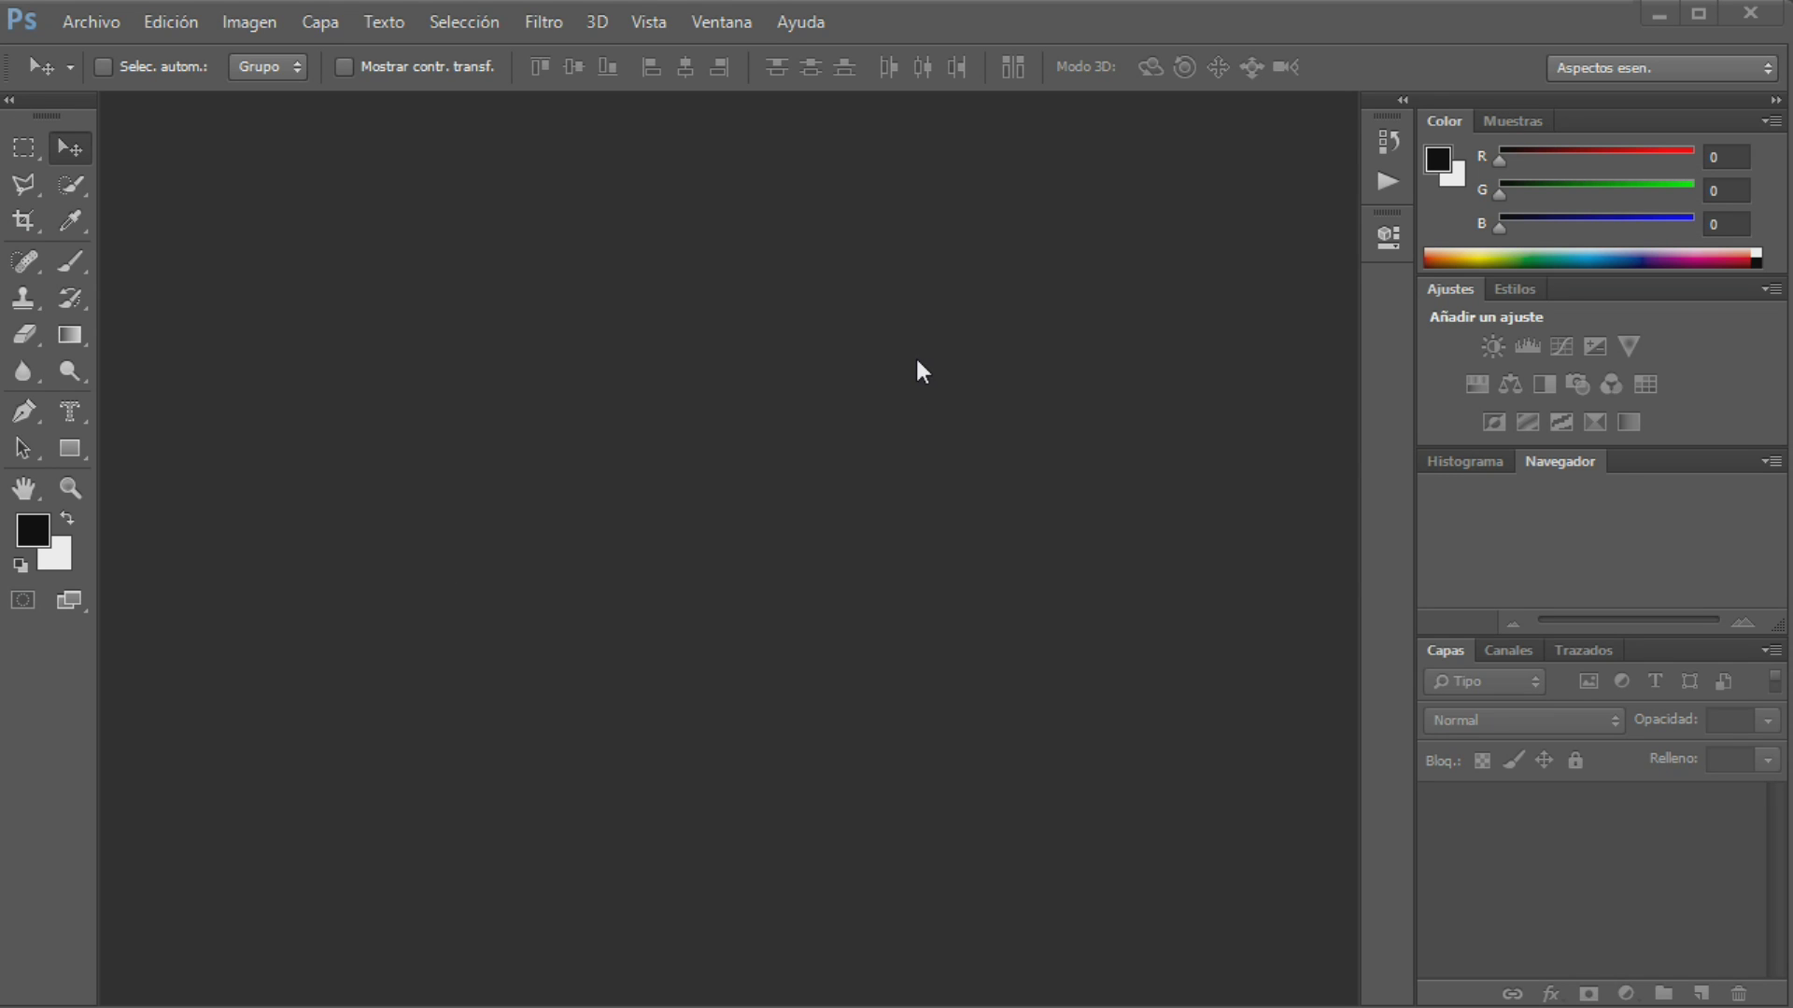
Open Enrique_Iglesias_2011_2.jpg and Fernando_Alonso_Bahrain.jpg together, keeping the embedded colour profile
left_click(89, 25)
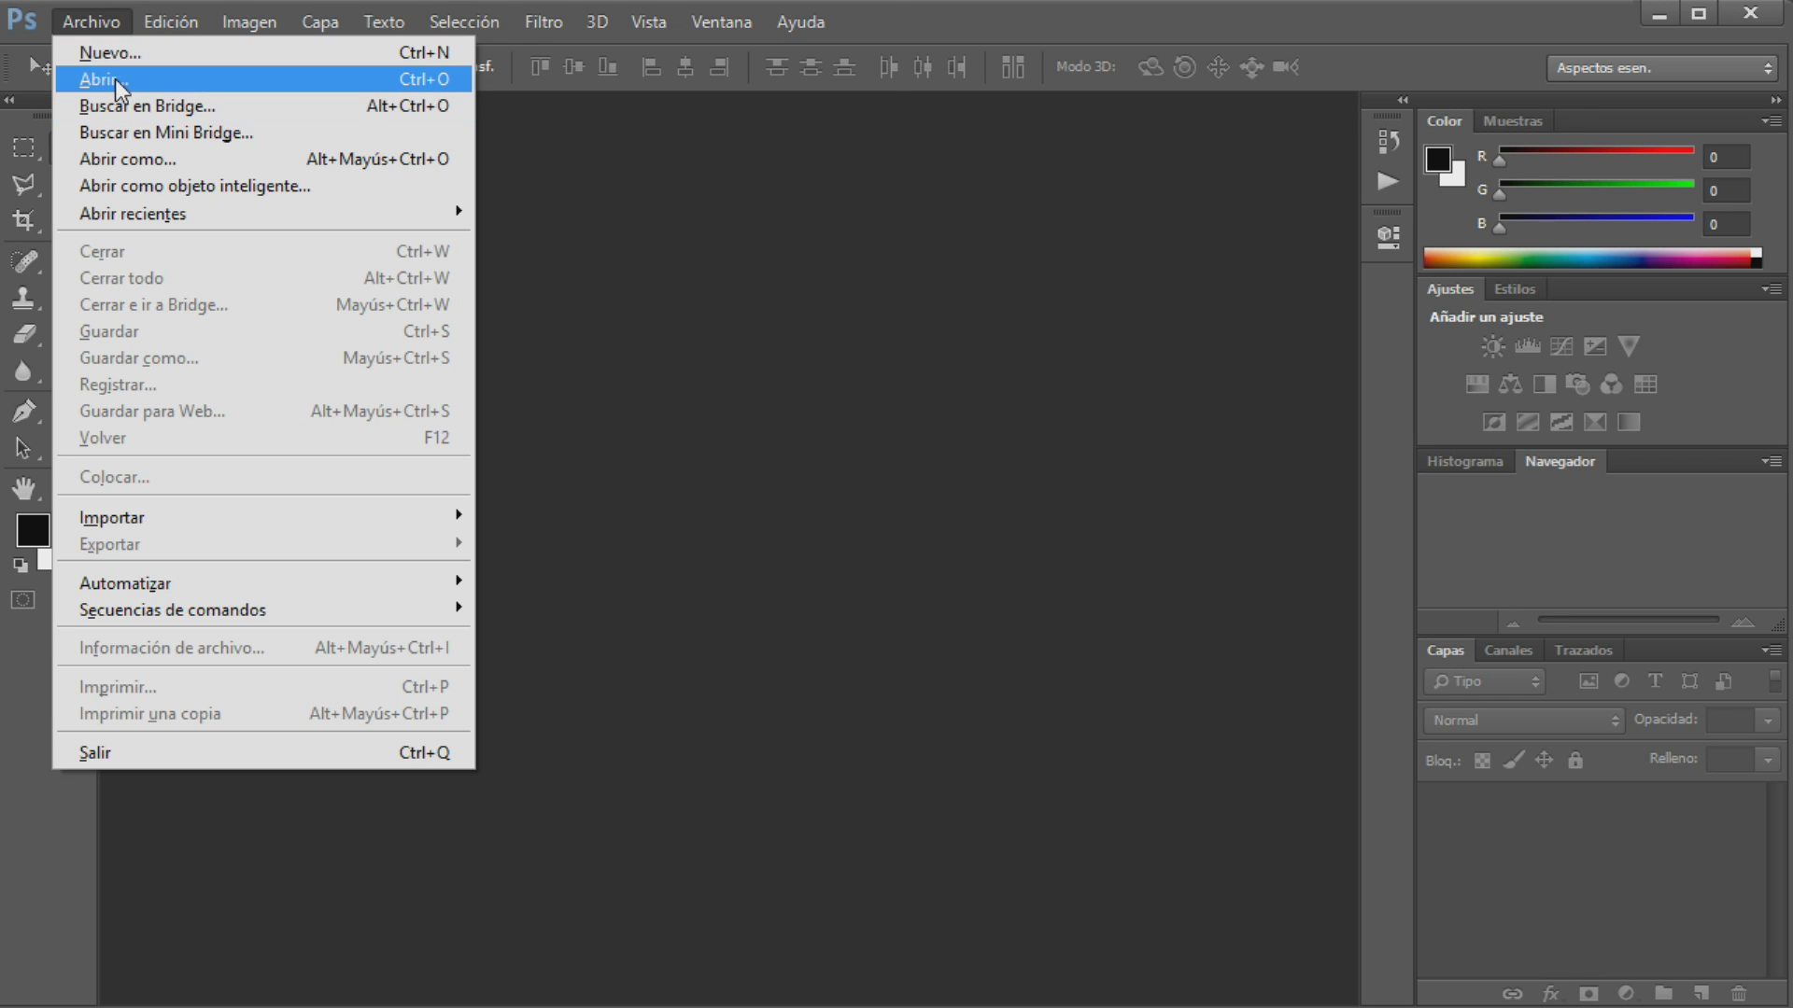
left_click(115, 79)
left_click(459, 215)
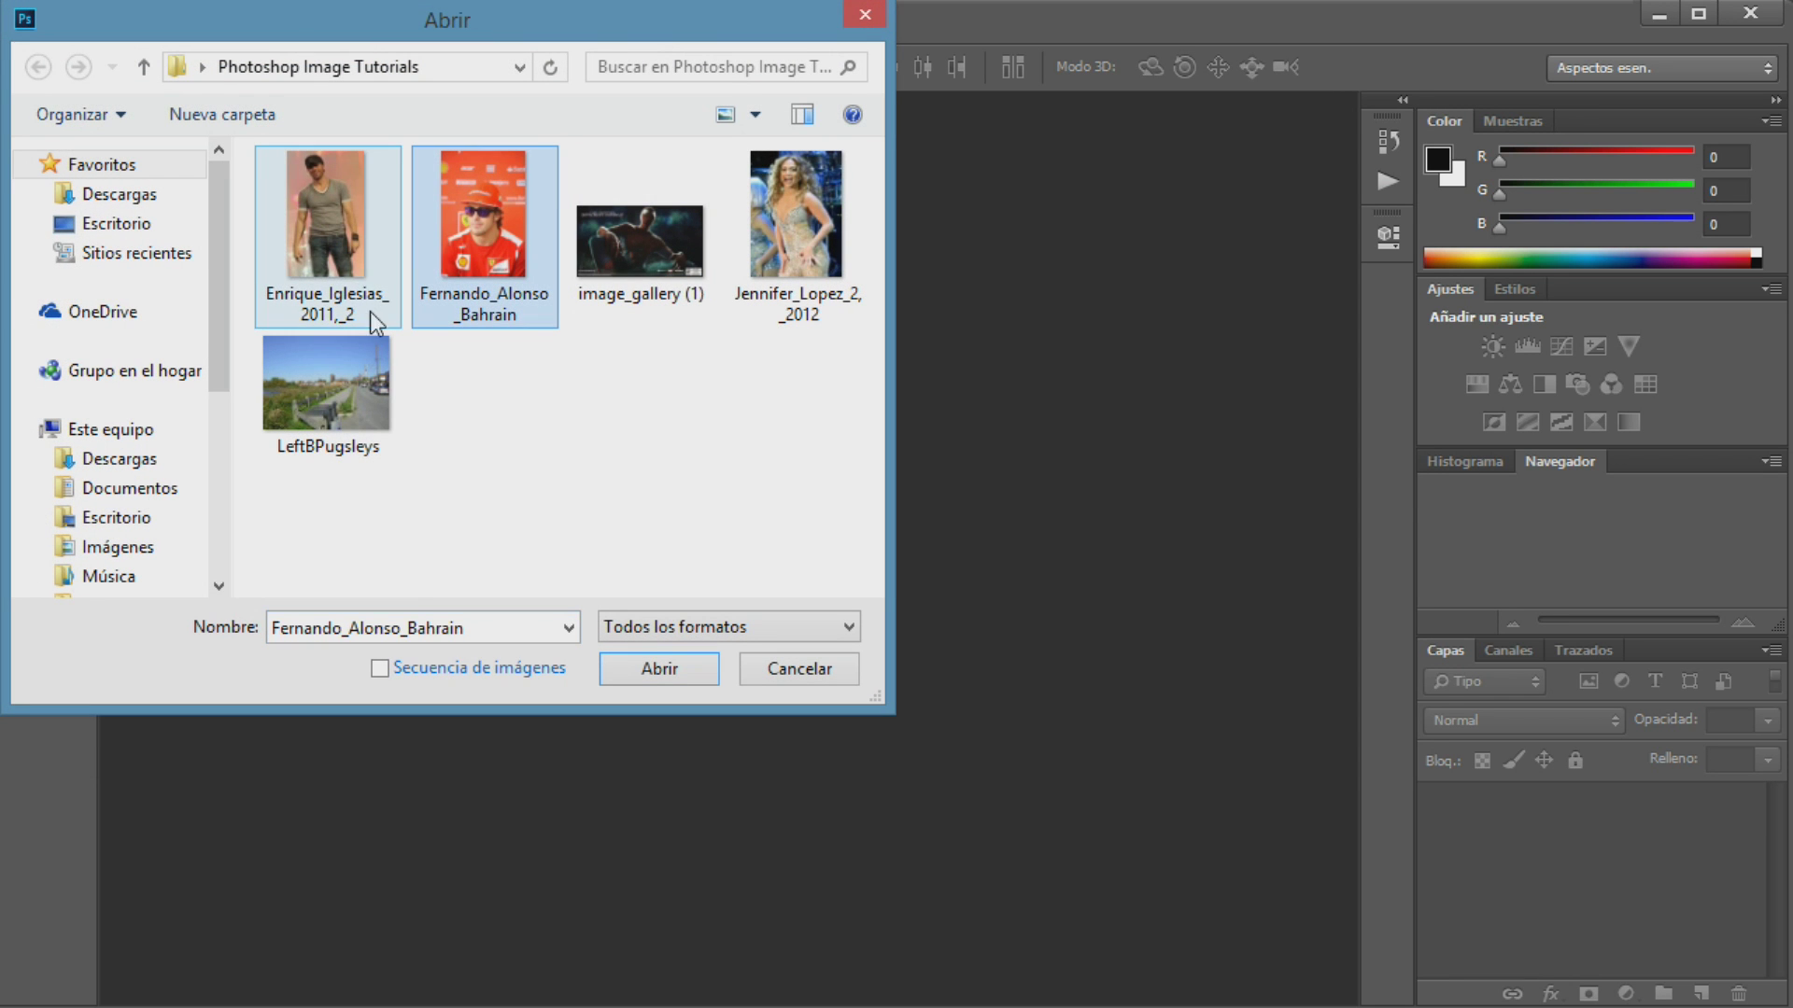
left_click(376, 302, "ctrl")
left_click(658, 663)
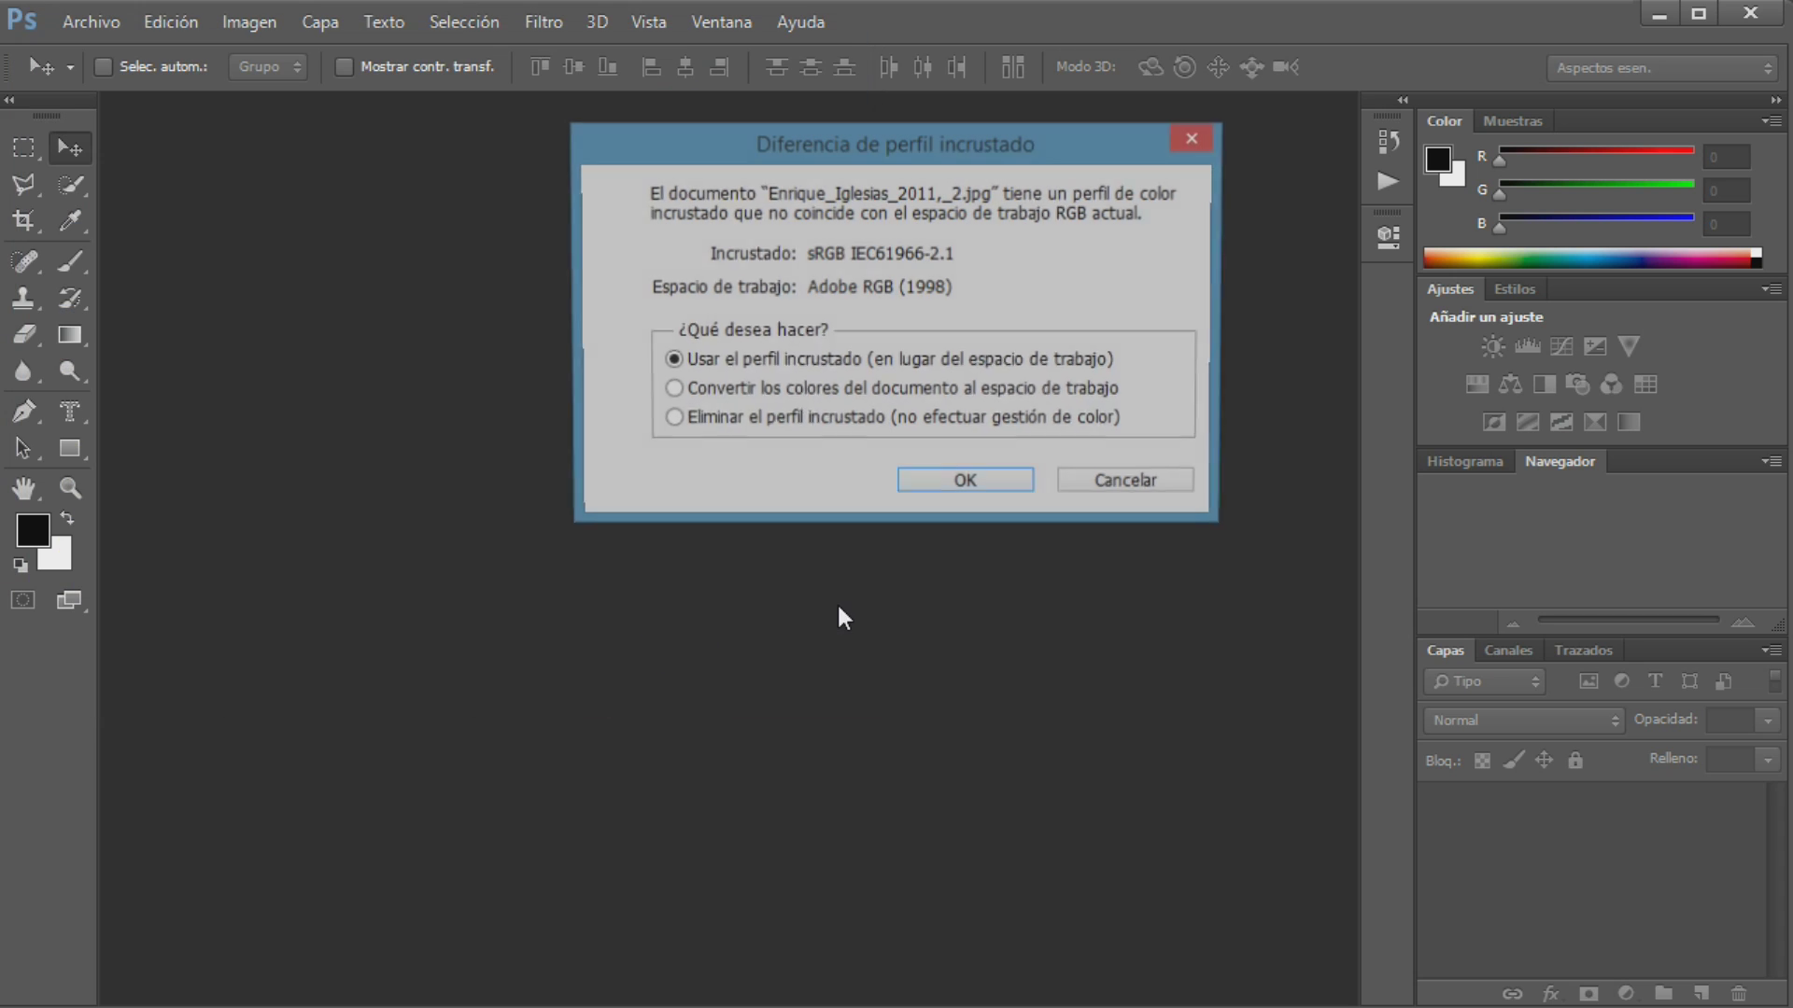
left_click(962, 490)
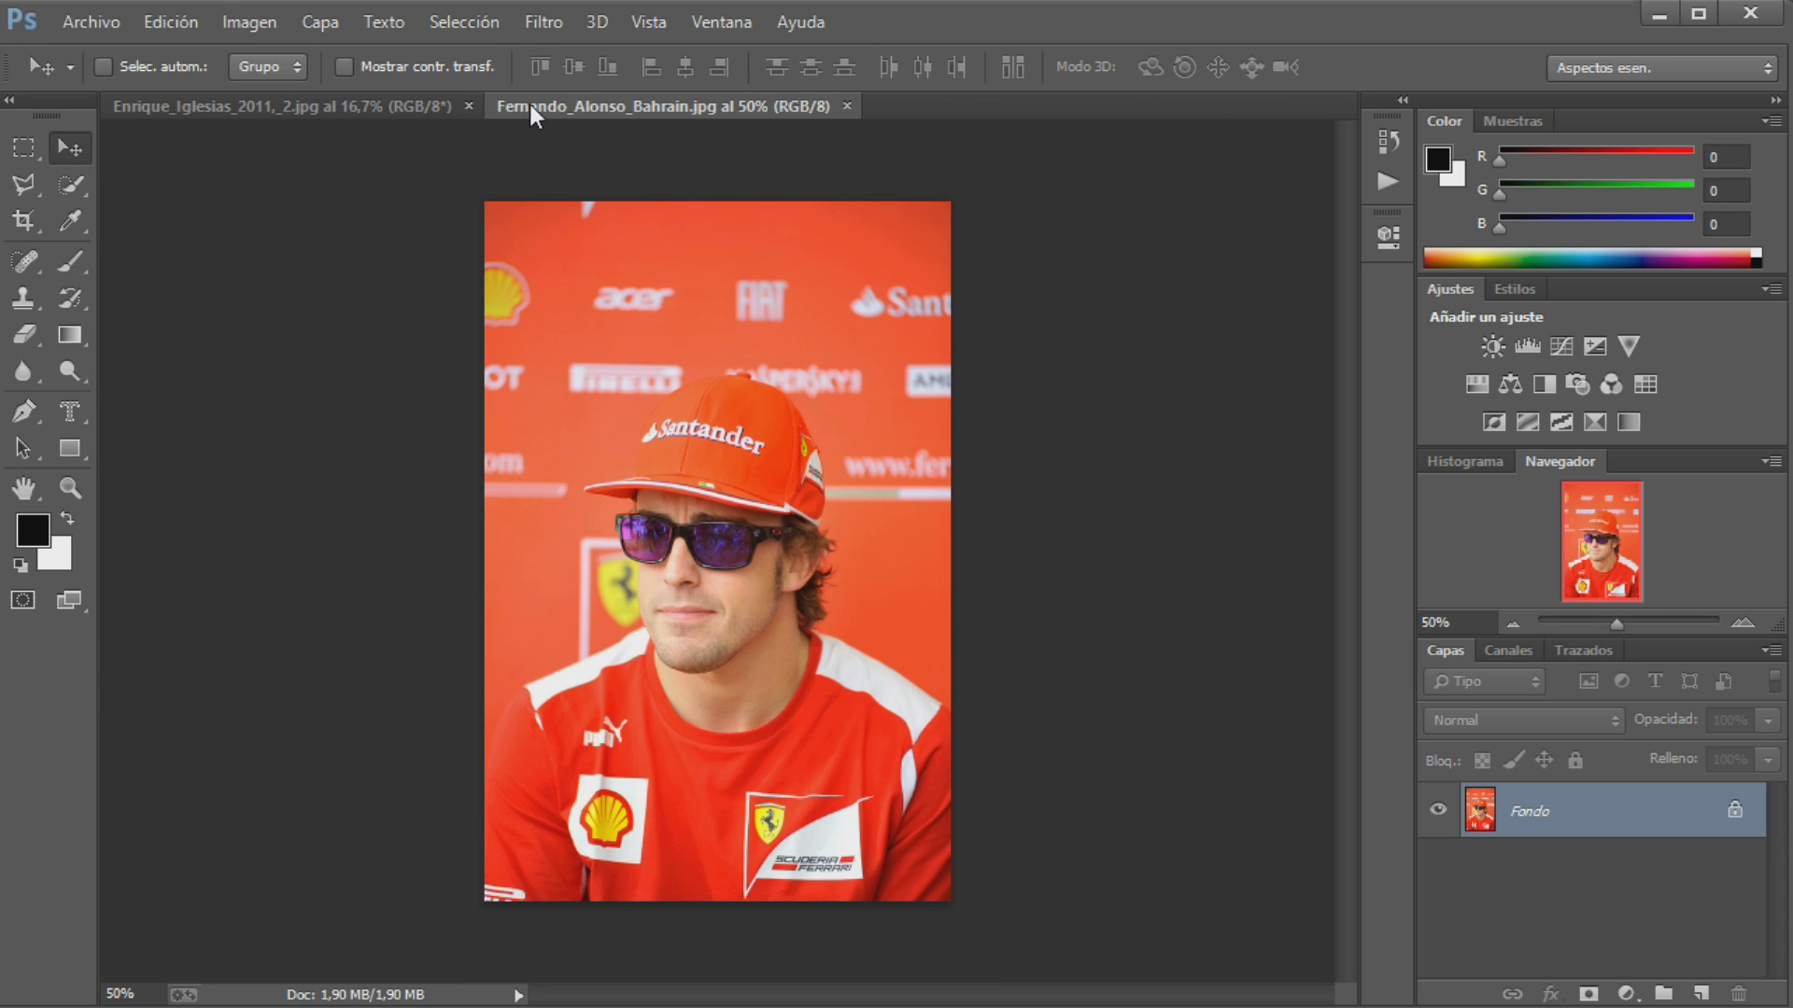
Compare the two photos, then trace the Magnetic Lasso around Alonso's capped head
left_click(451, 104)
left_click(555, 106)
left_click(360, 109)
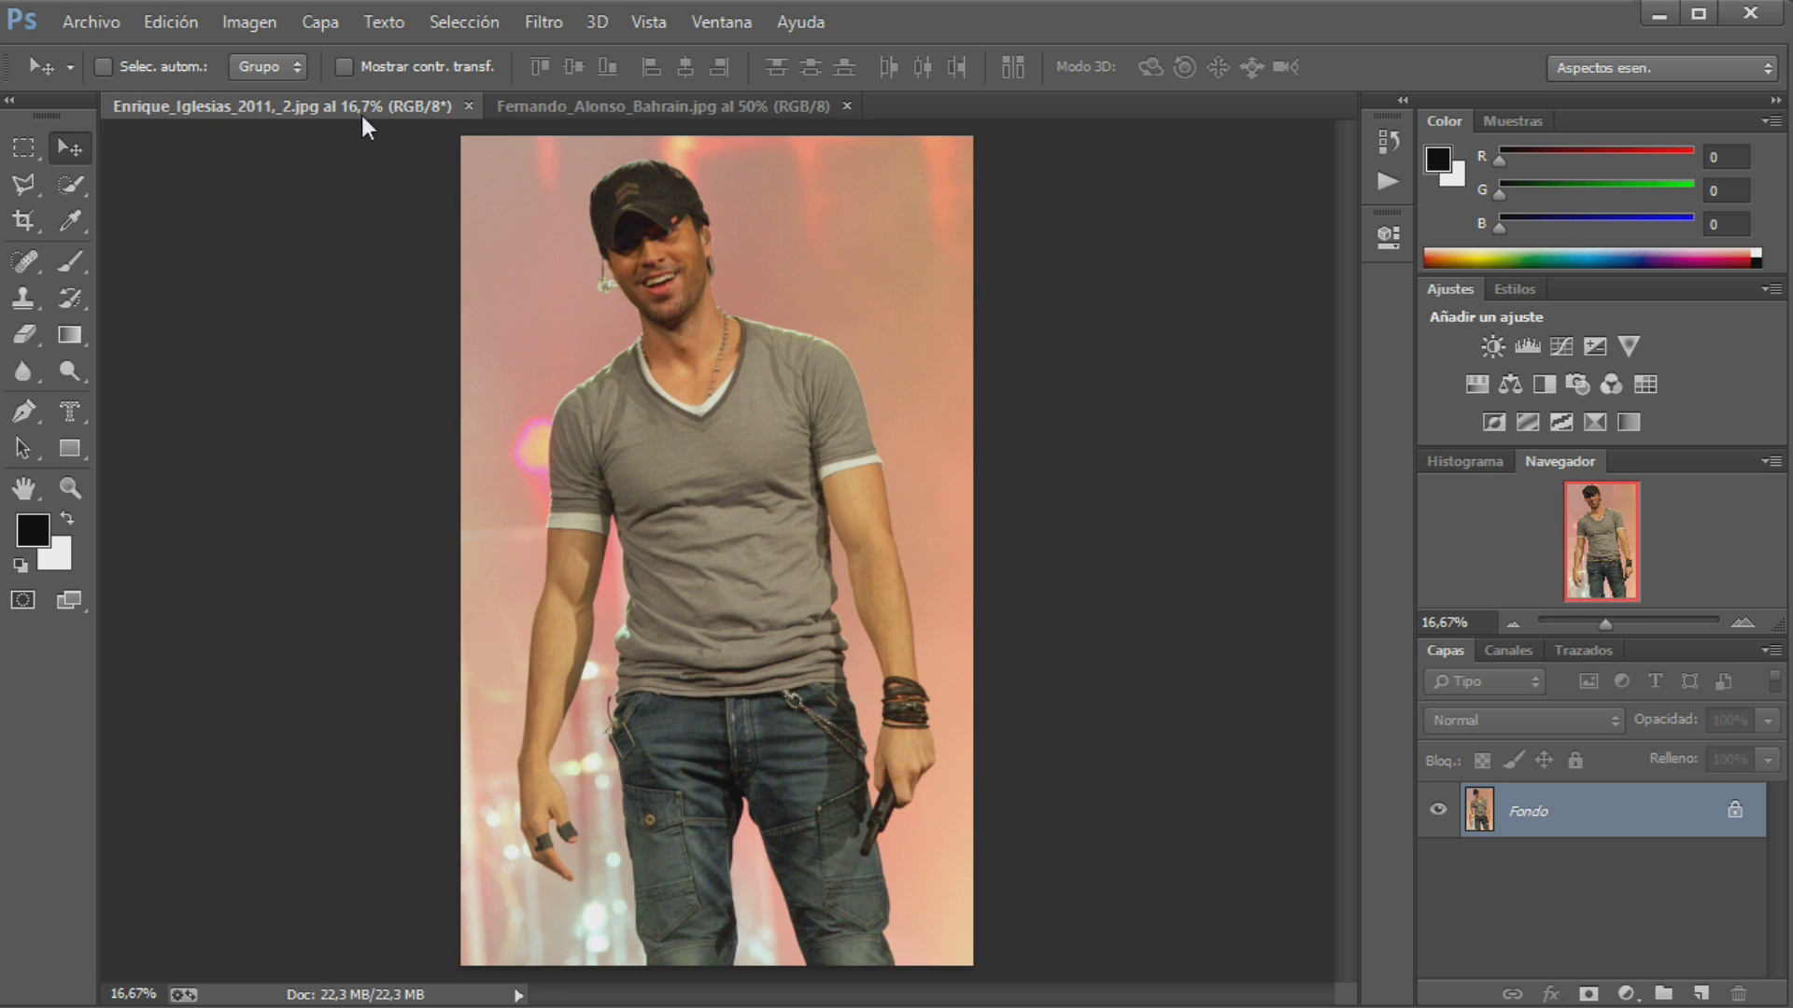
left_click(686, 106)
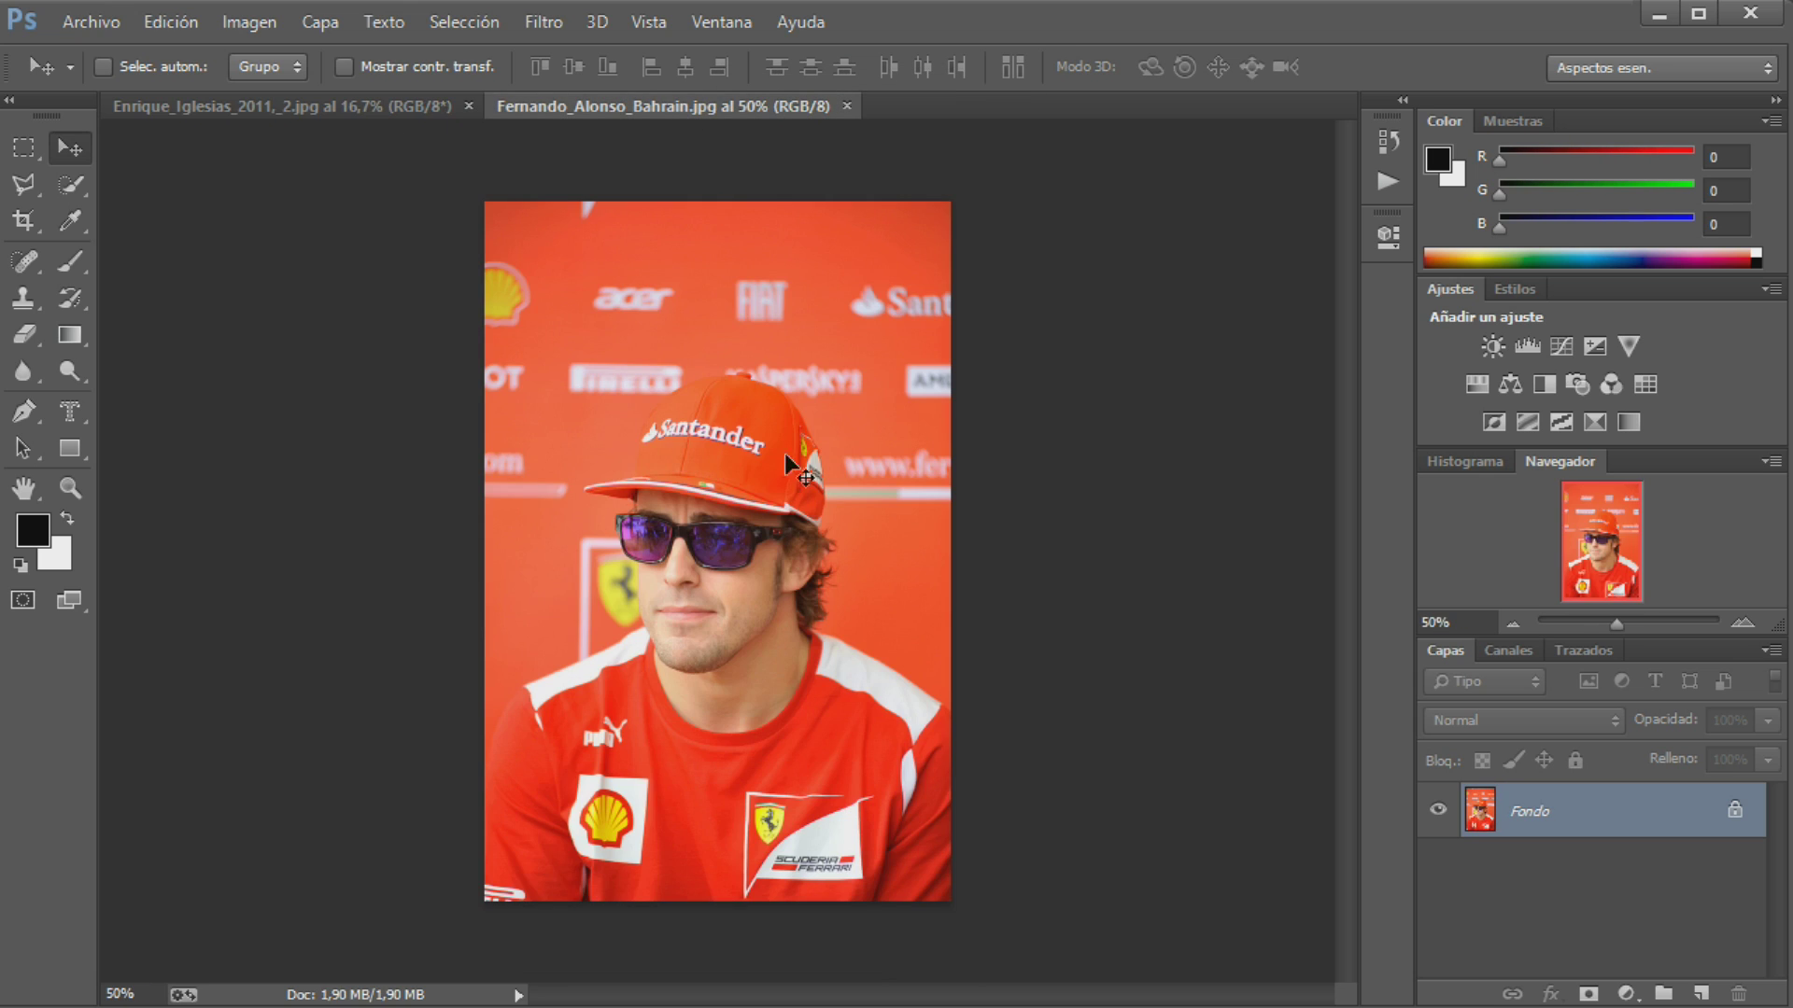
left_click(333, 102)
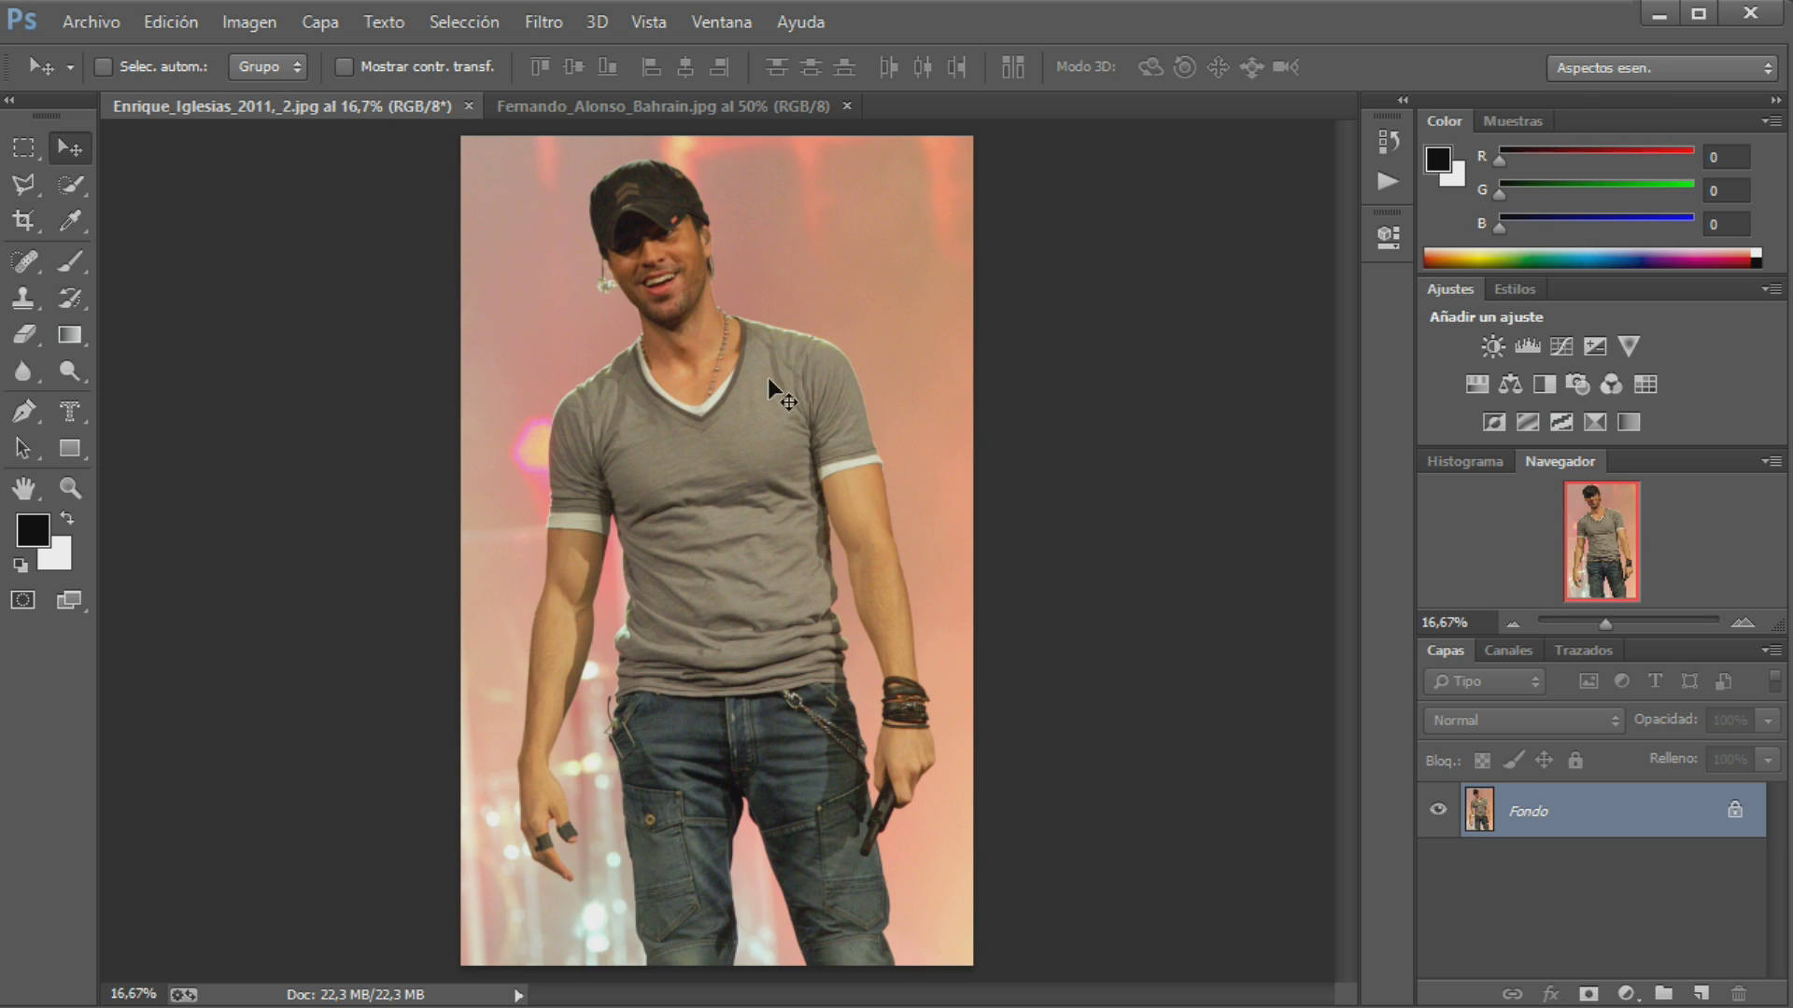
left_click(700, 106)
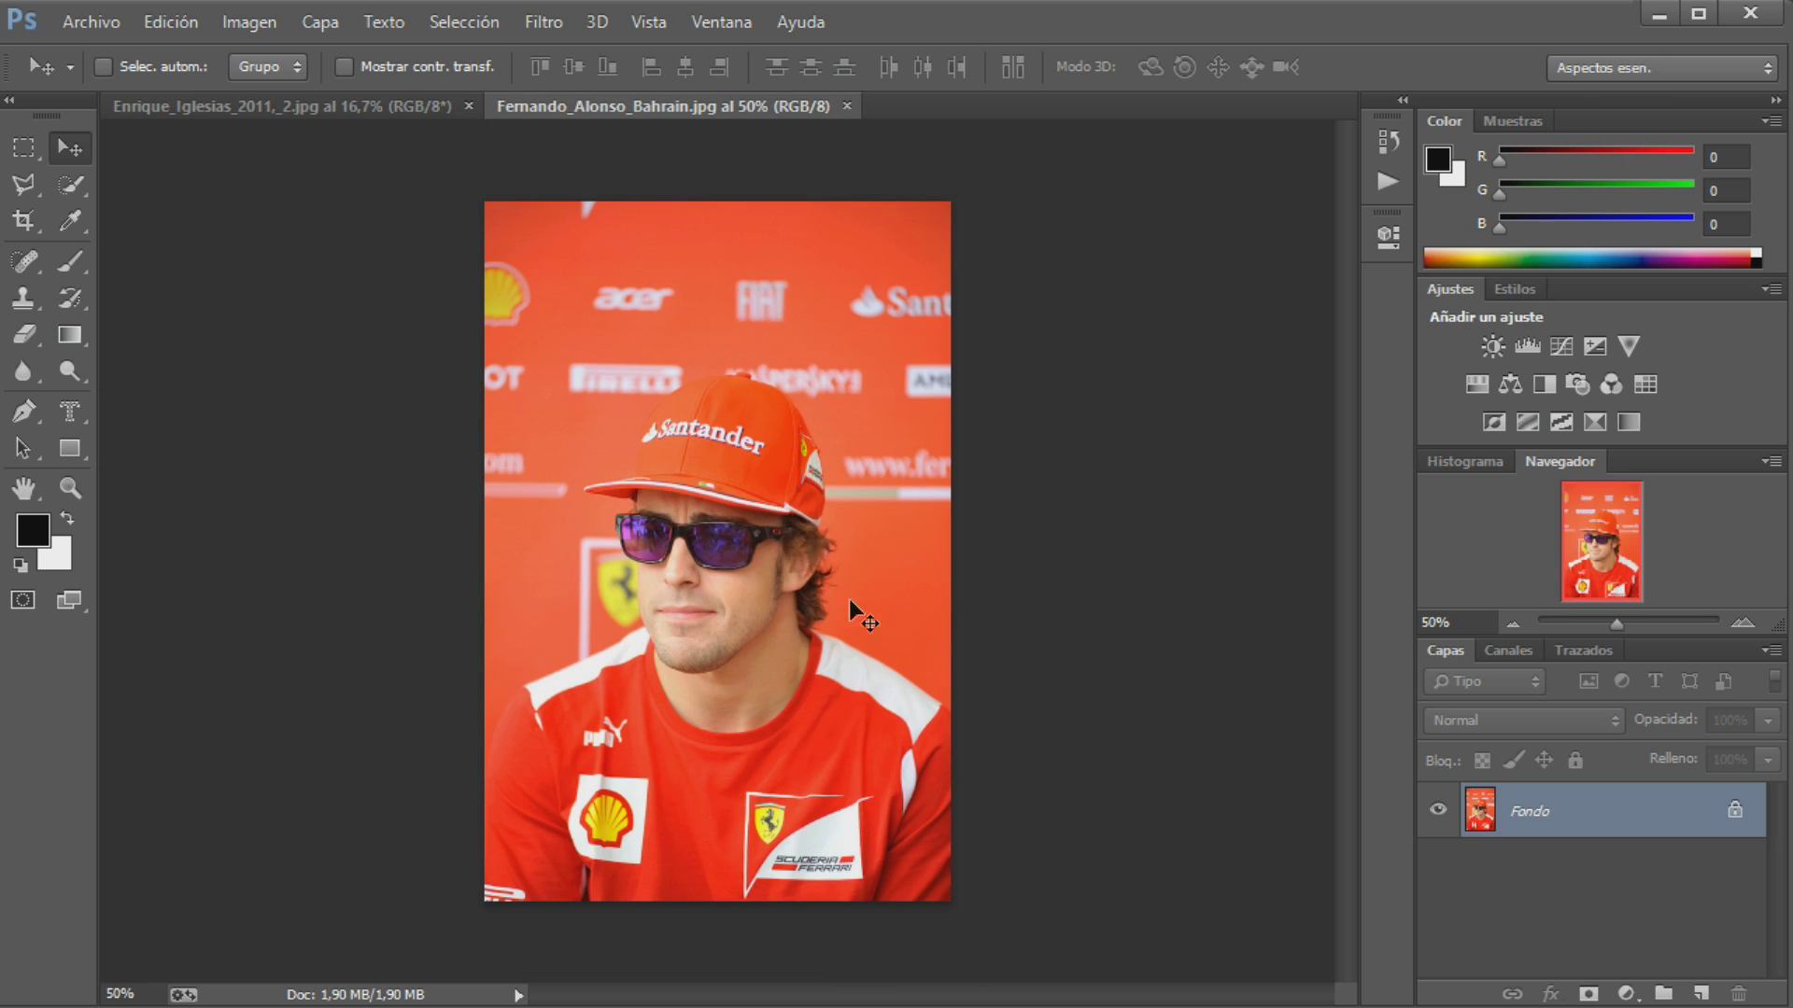
left_click_drag(23, 184, 219, 236)
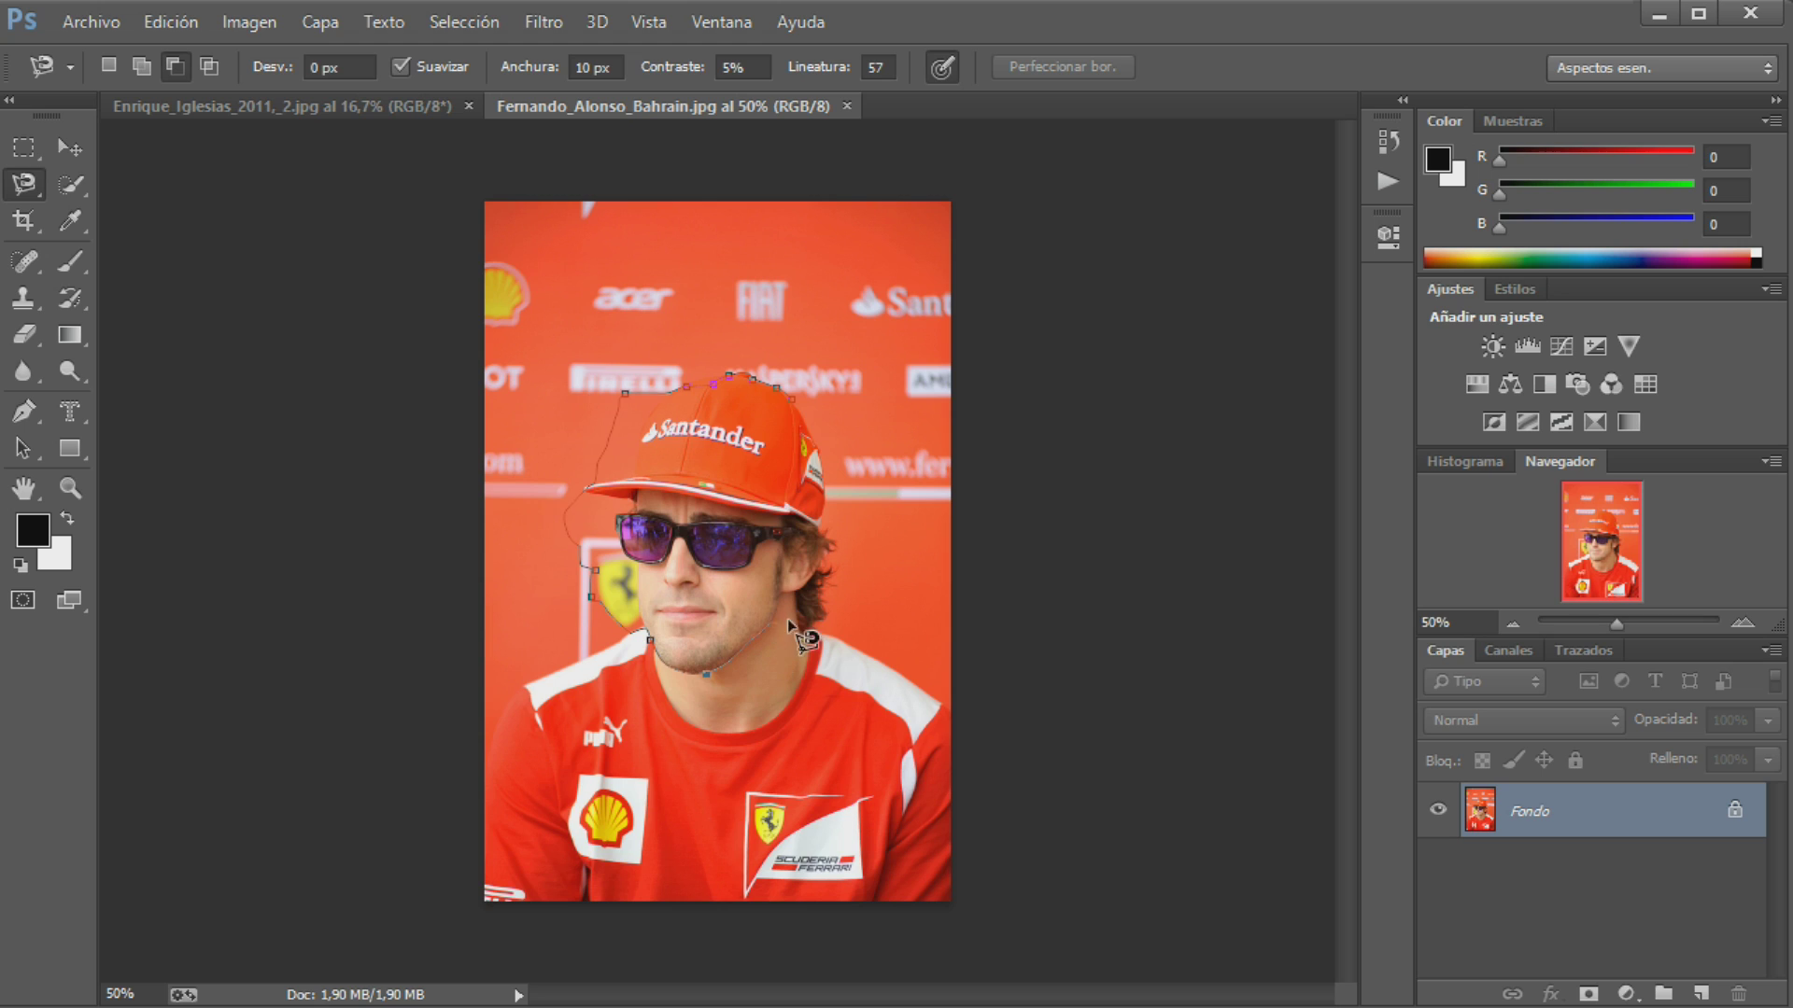
Close the head selection, zoom to 100%, and add a lasso path hugging the cap edge
left_click(809, 392)
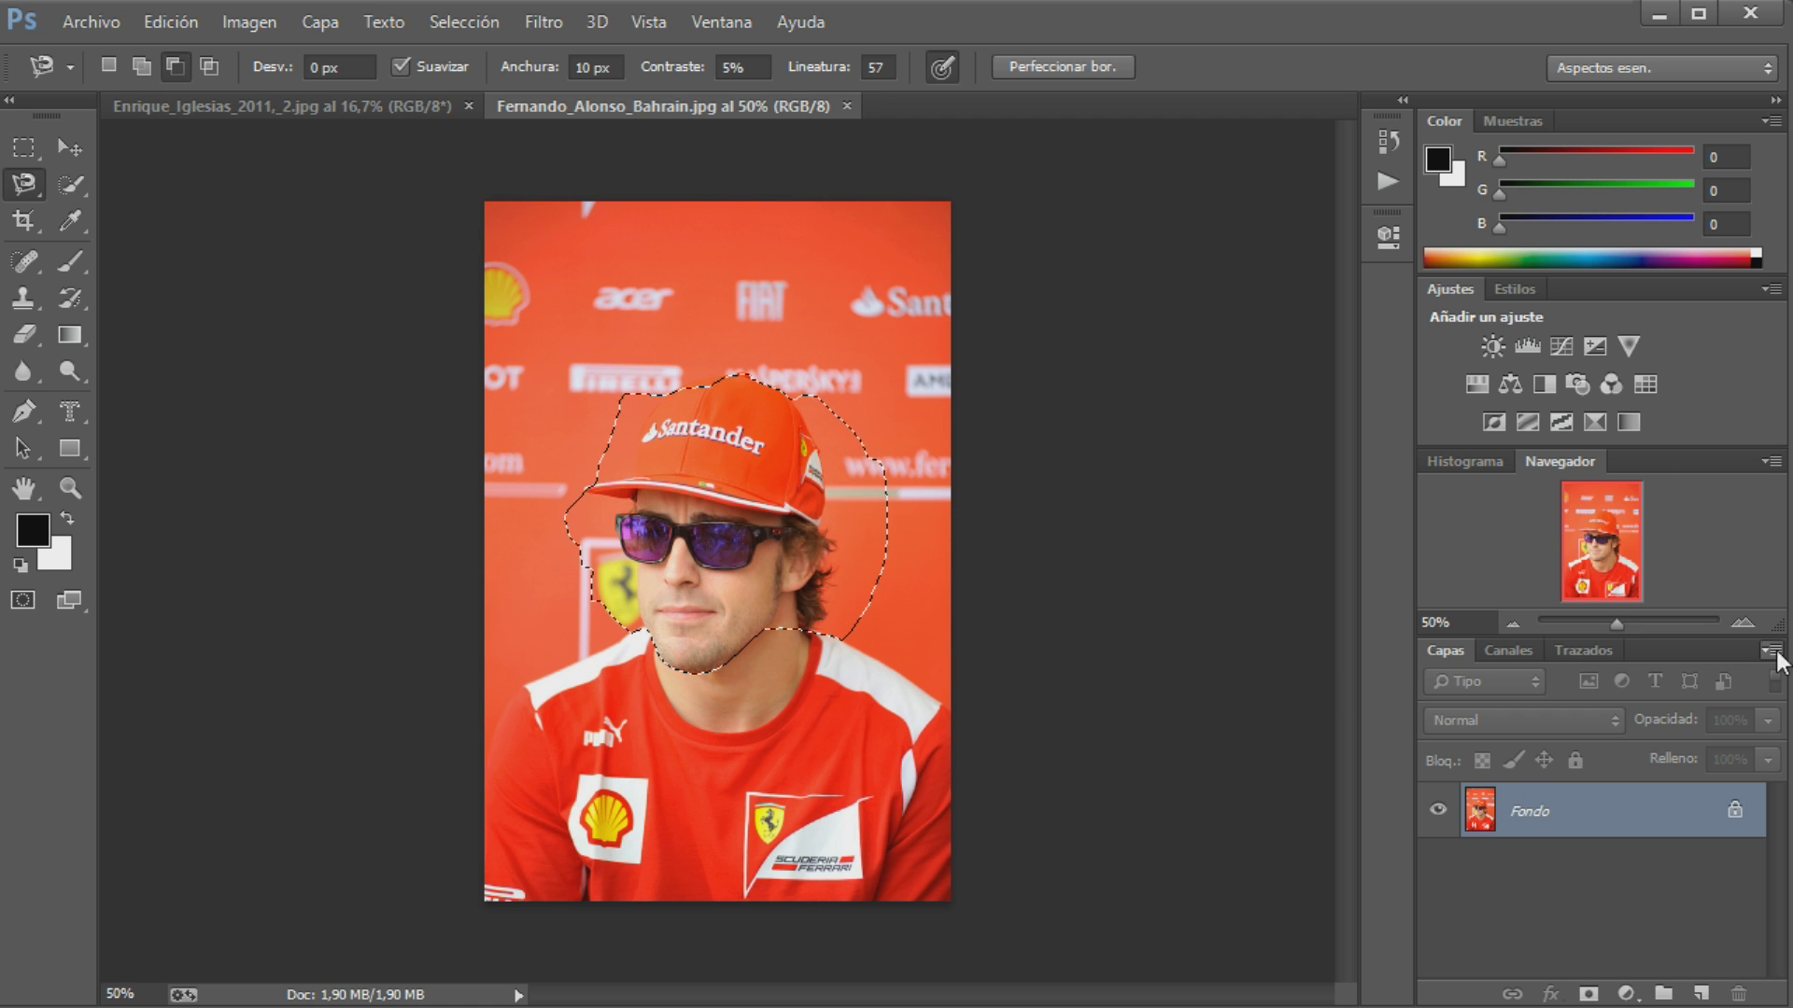
left_click(1742, 622)
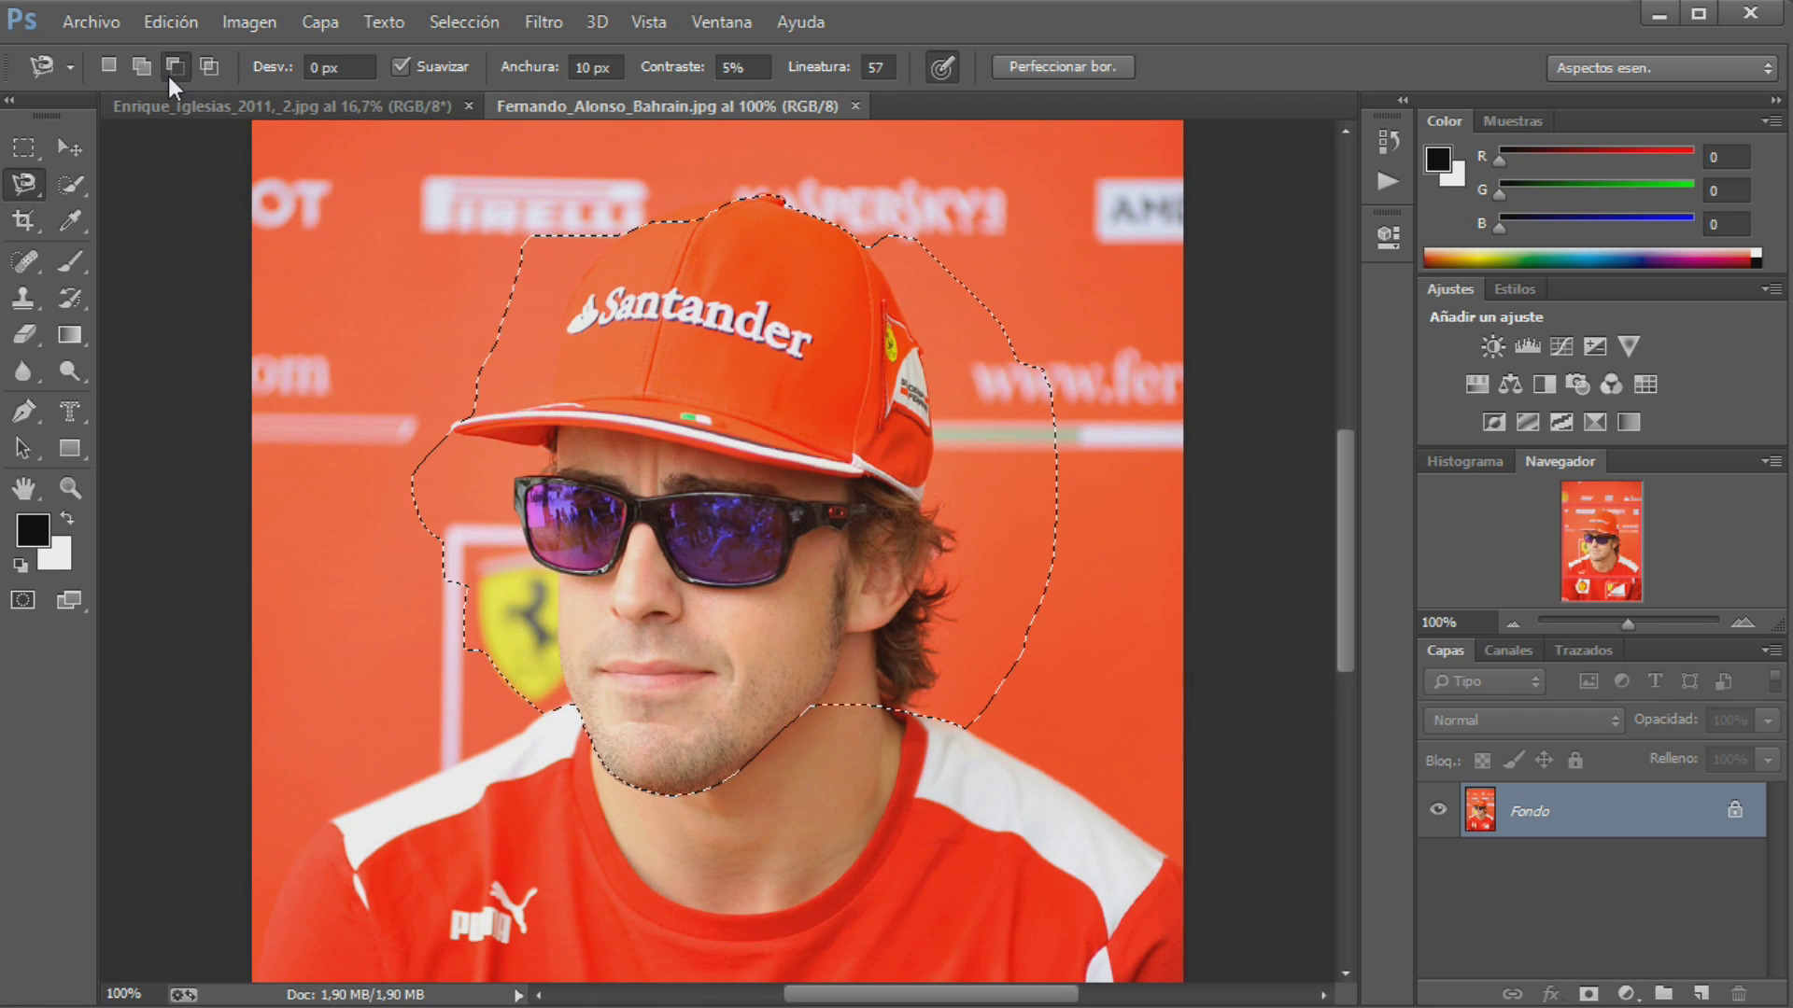
left_click(866, 246)
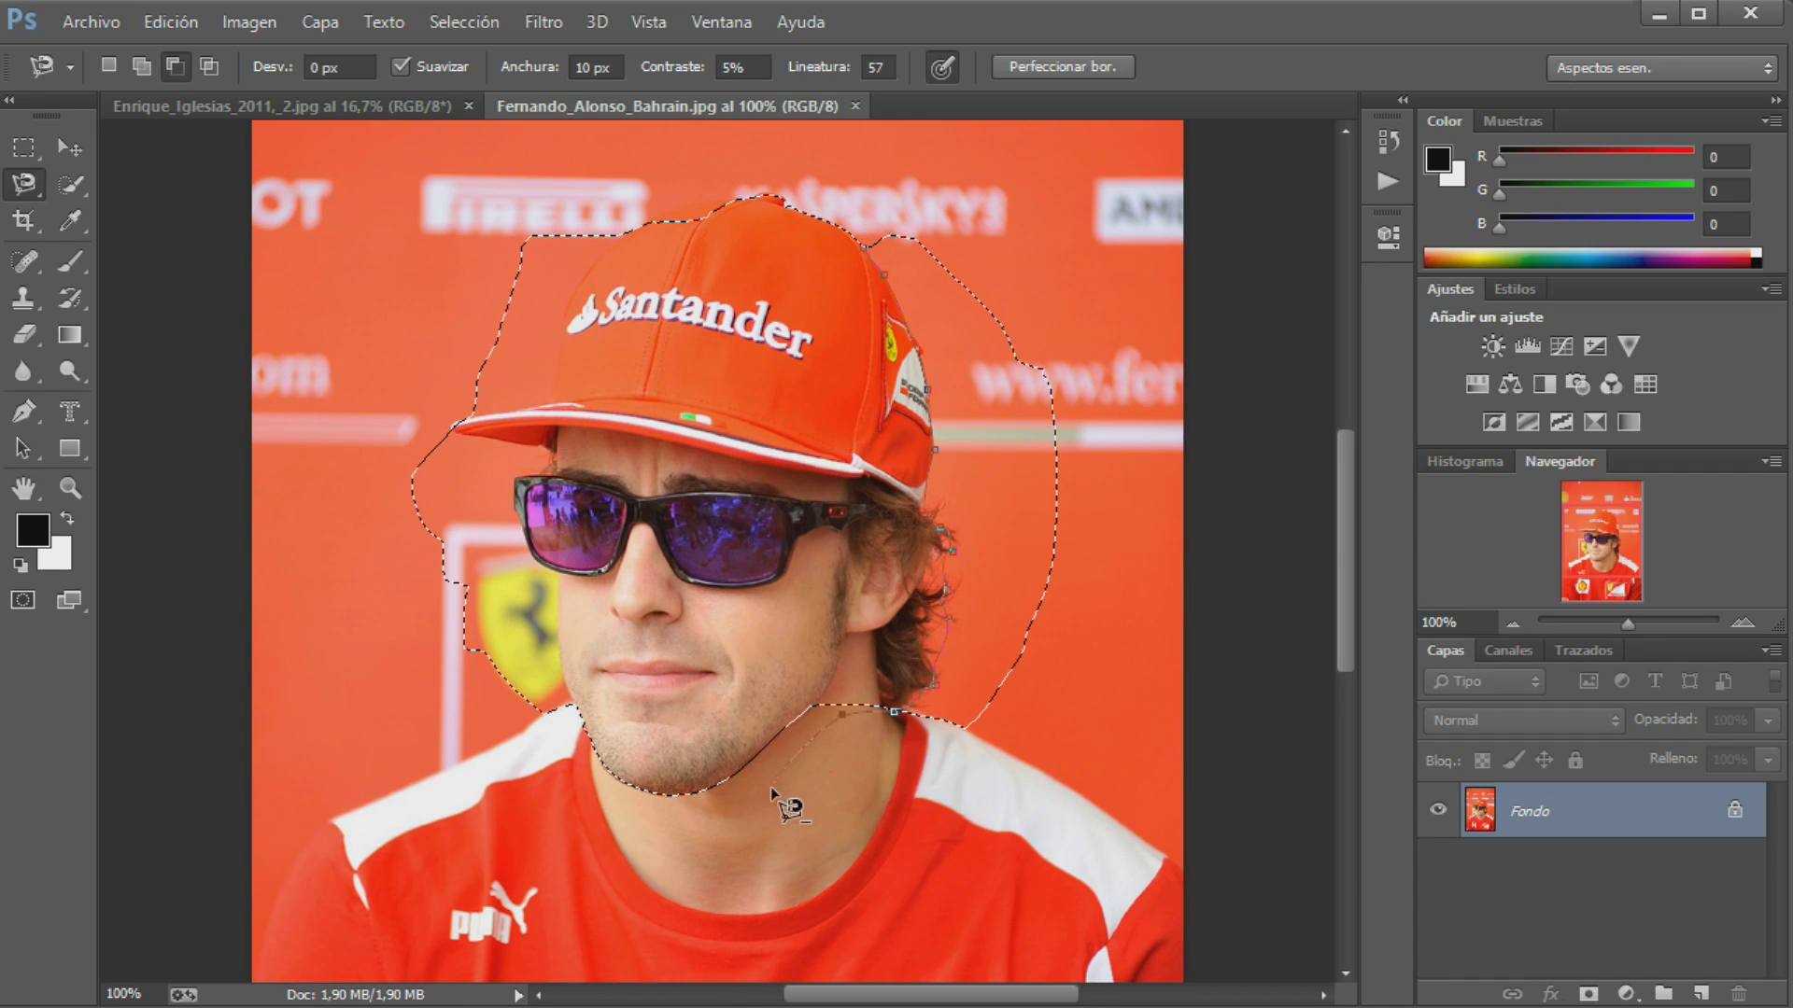
double_click(865, 249)
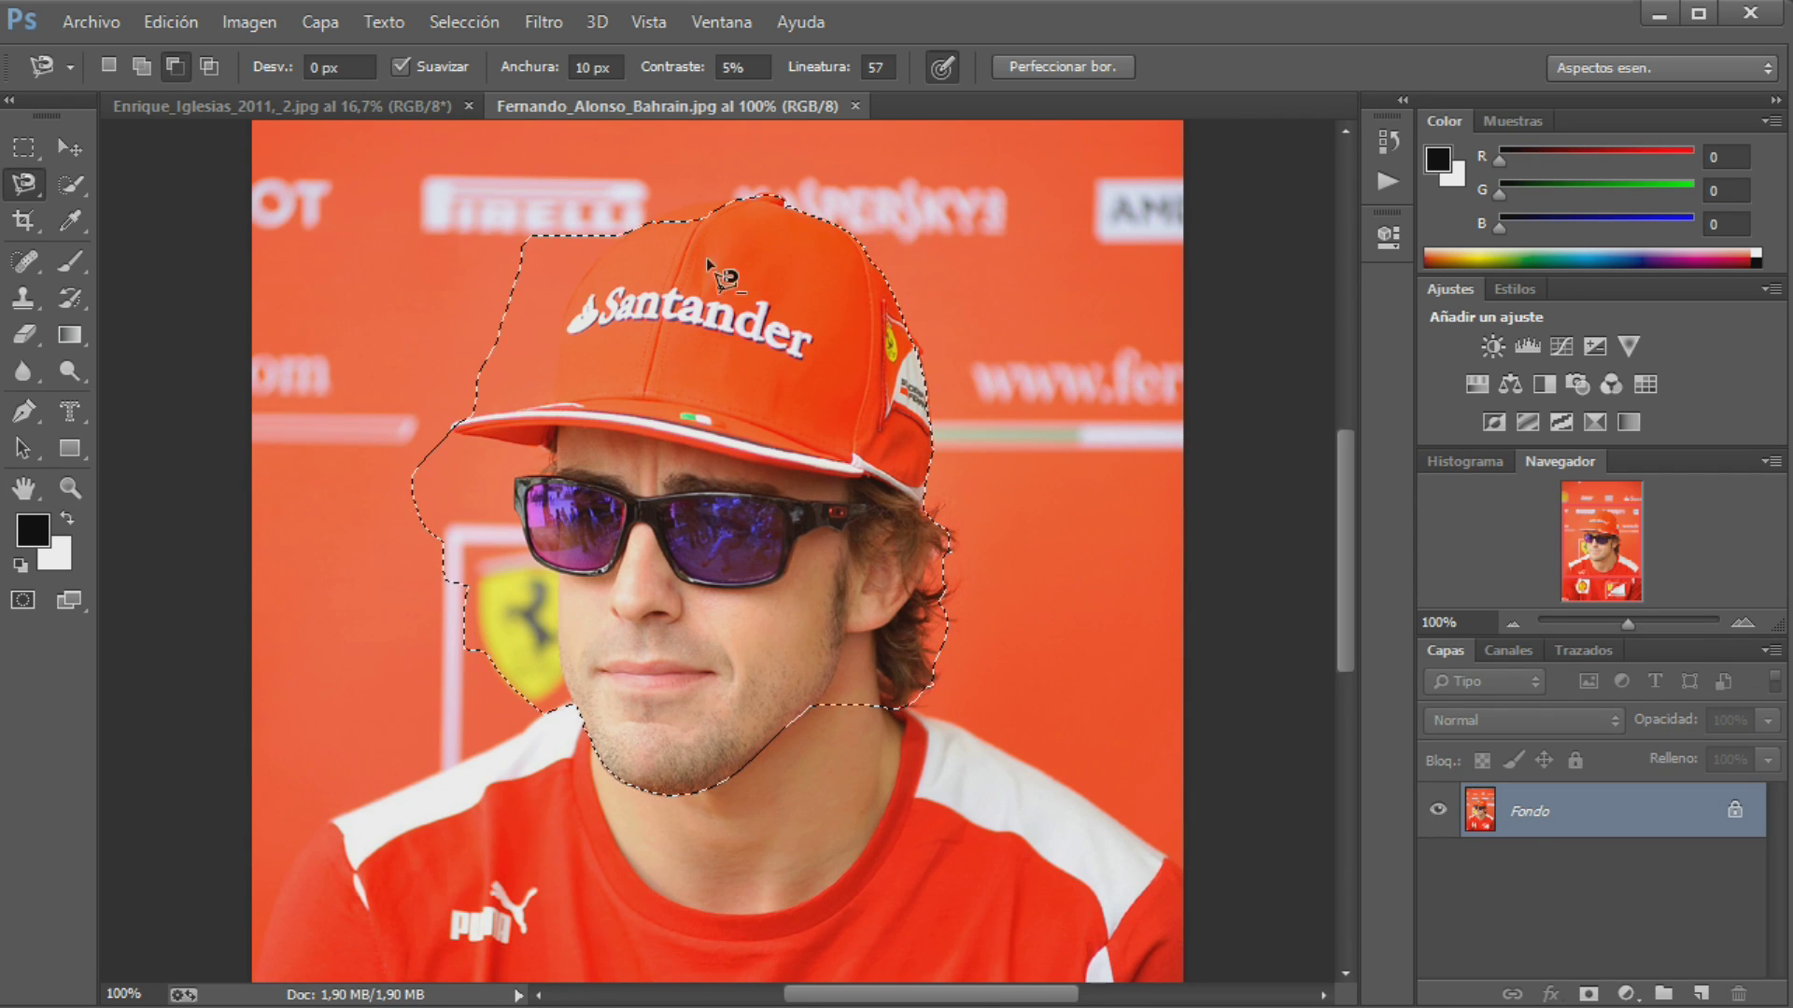
Deselect, zoom to 200% on the cap, and set the Magnetic Lasso contrast to 2%
key("ctrl+d")
left_click(1740, 622)
scroll(714, 266, "up", 3)
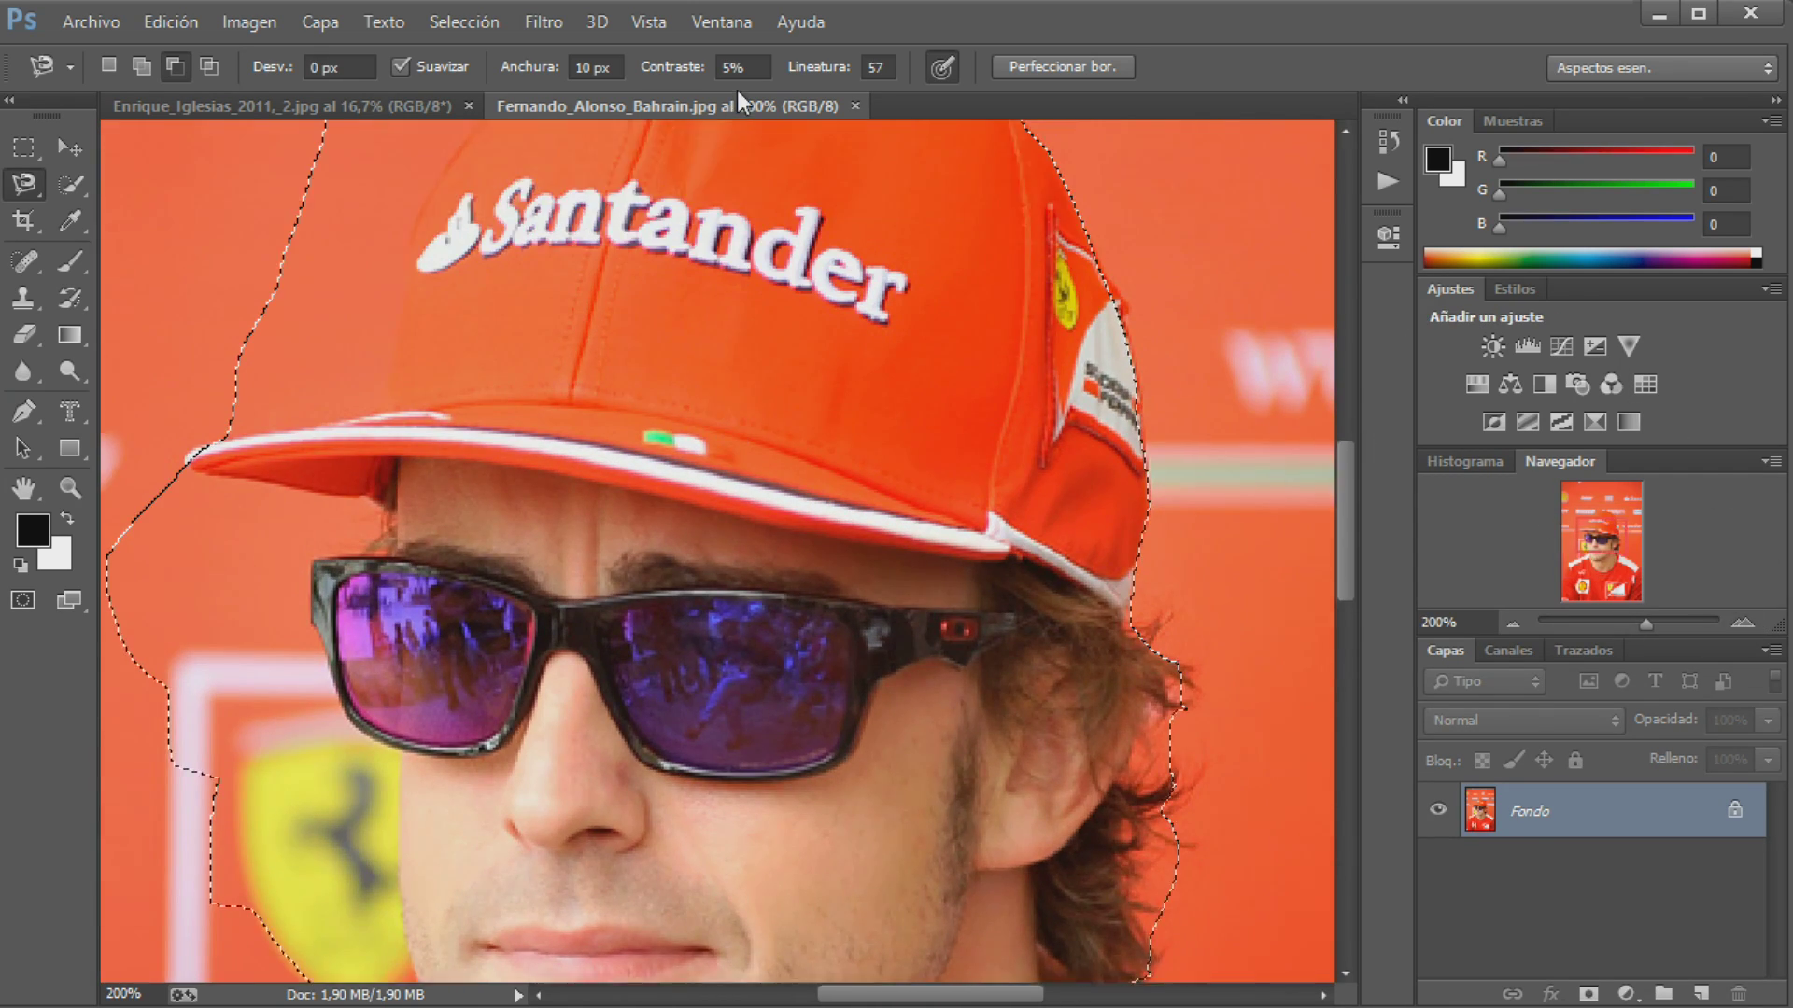
left_click(733, 67)
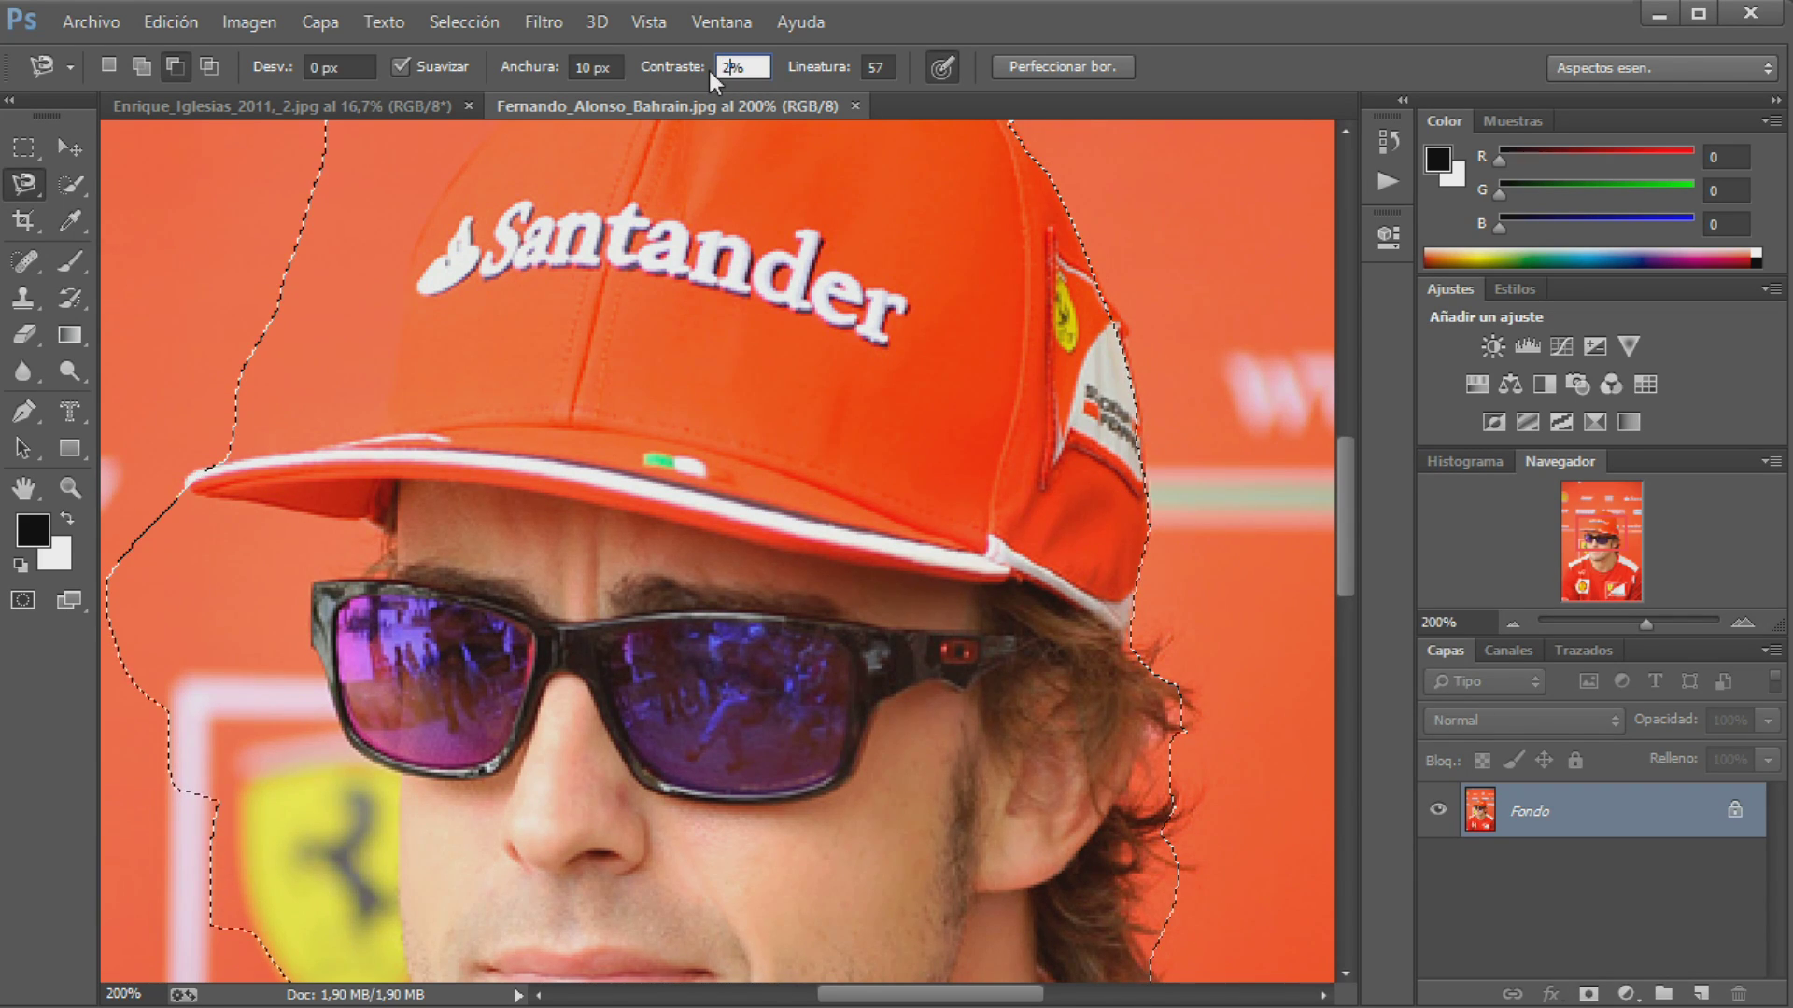
type("6")
key("Return")
scroll(1027, 280, "down", 1)
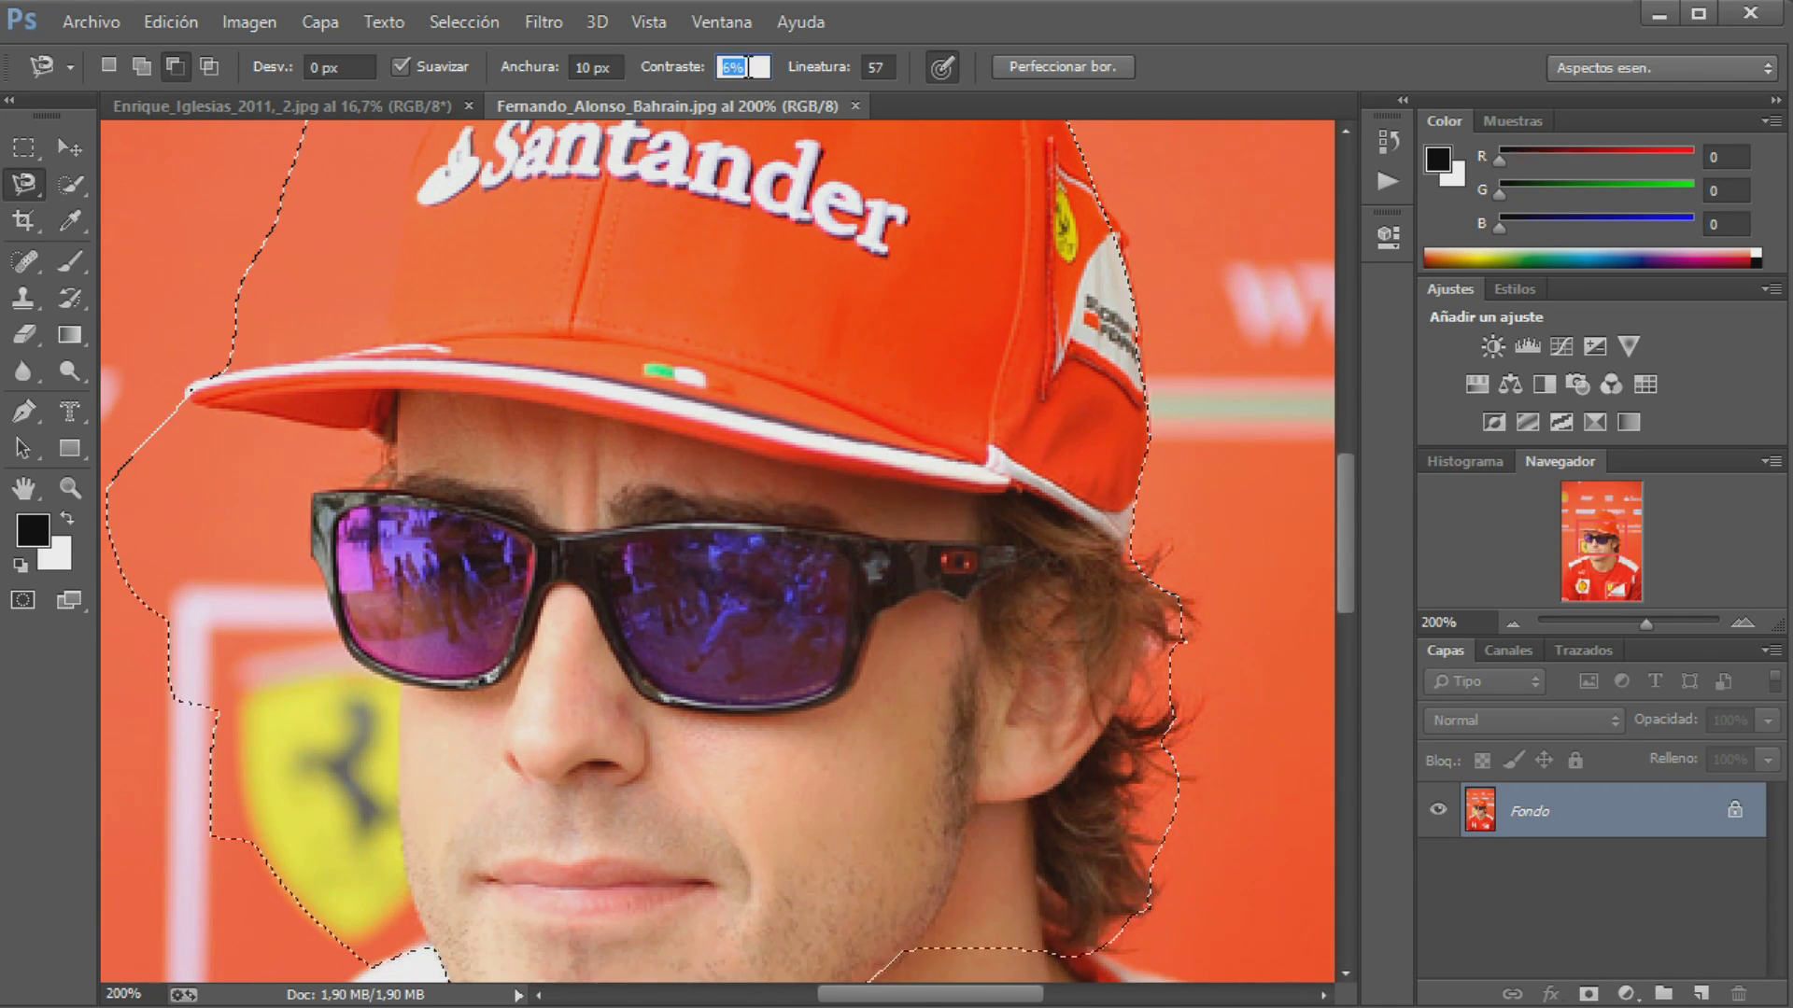
scroll(1322, 361, "up", 7)
scroll(1322, 361, "up", 2)
type("2")
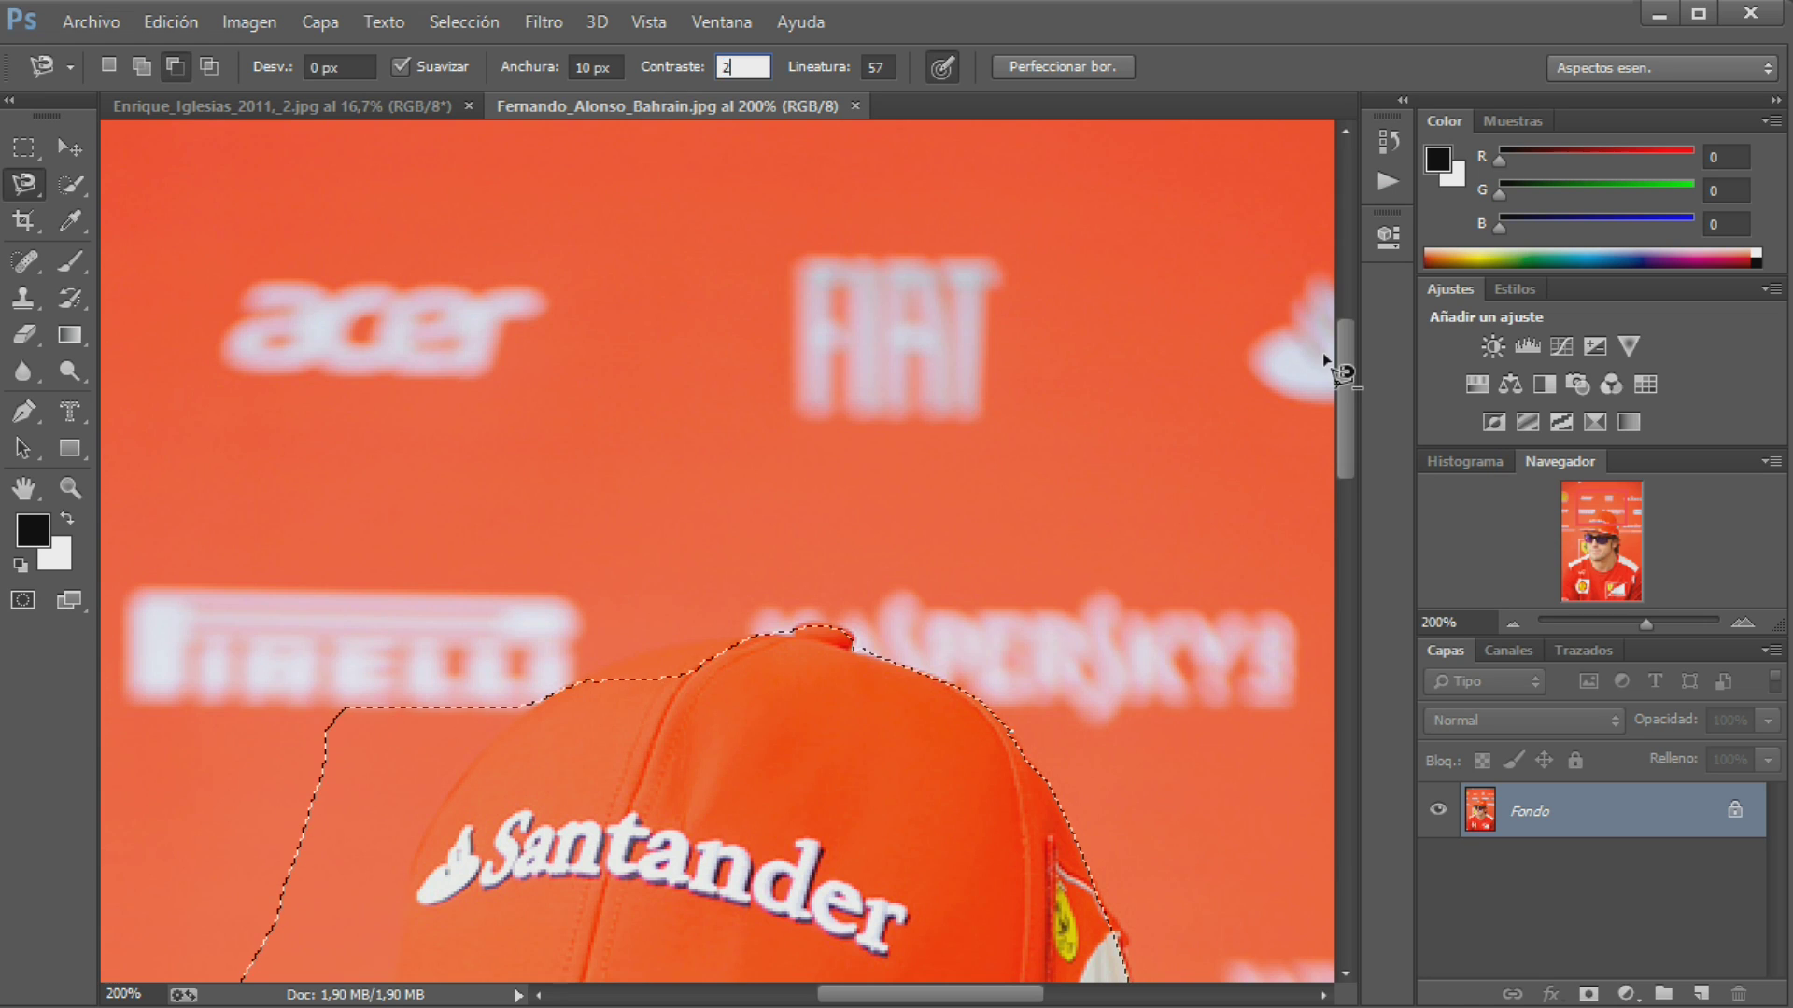
key("Return")
scroll(597, 631, "down", 1)
scroll(520, 629, "down", 3)
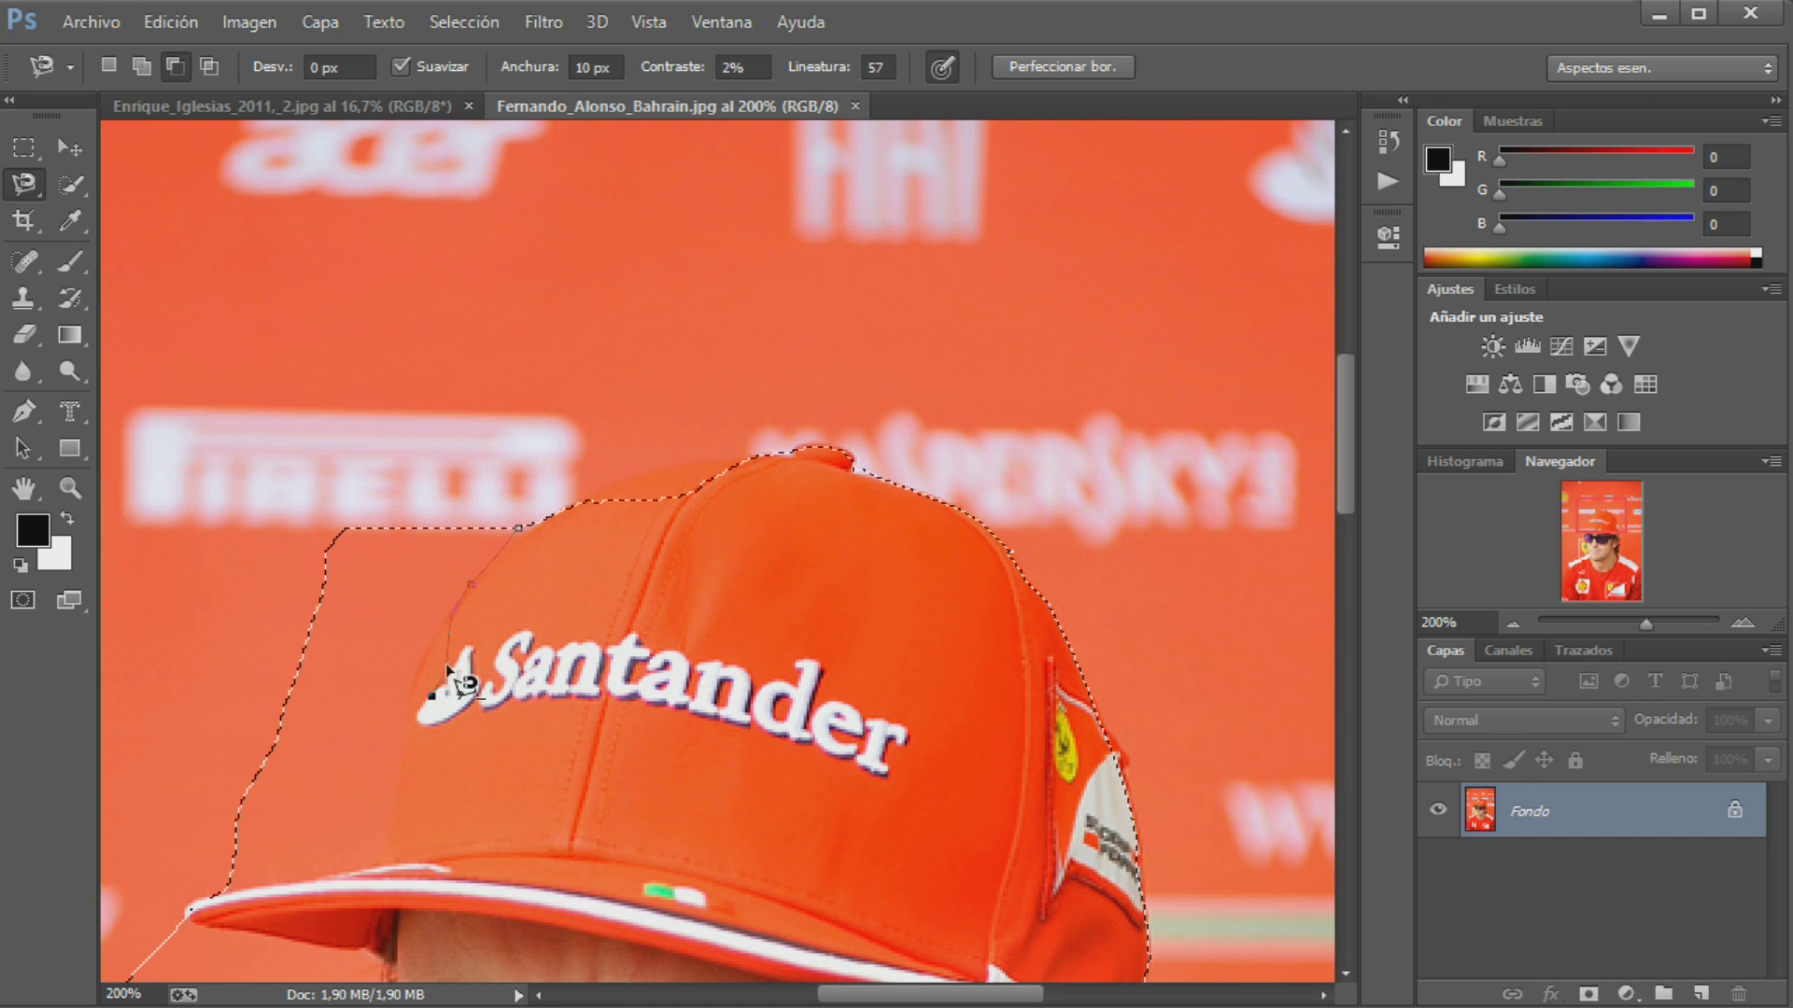
Trace the lasso down the cap's left edge to the brim
left_click(420, 653)
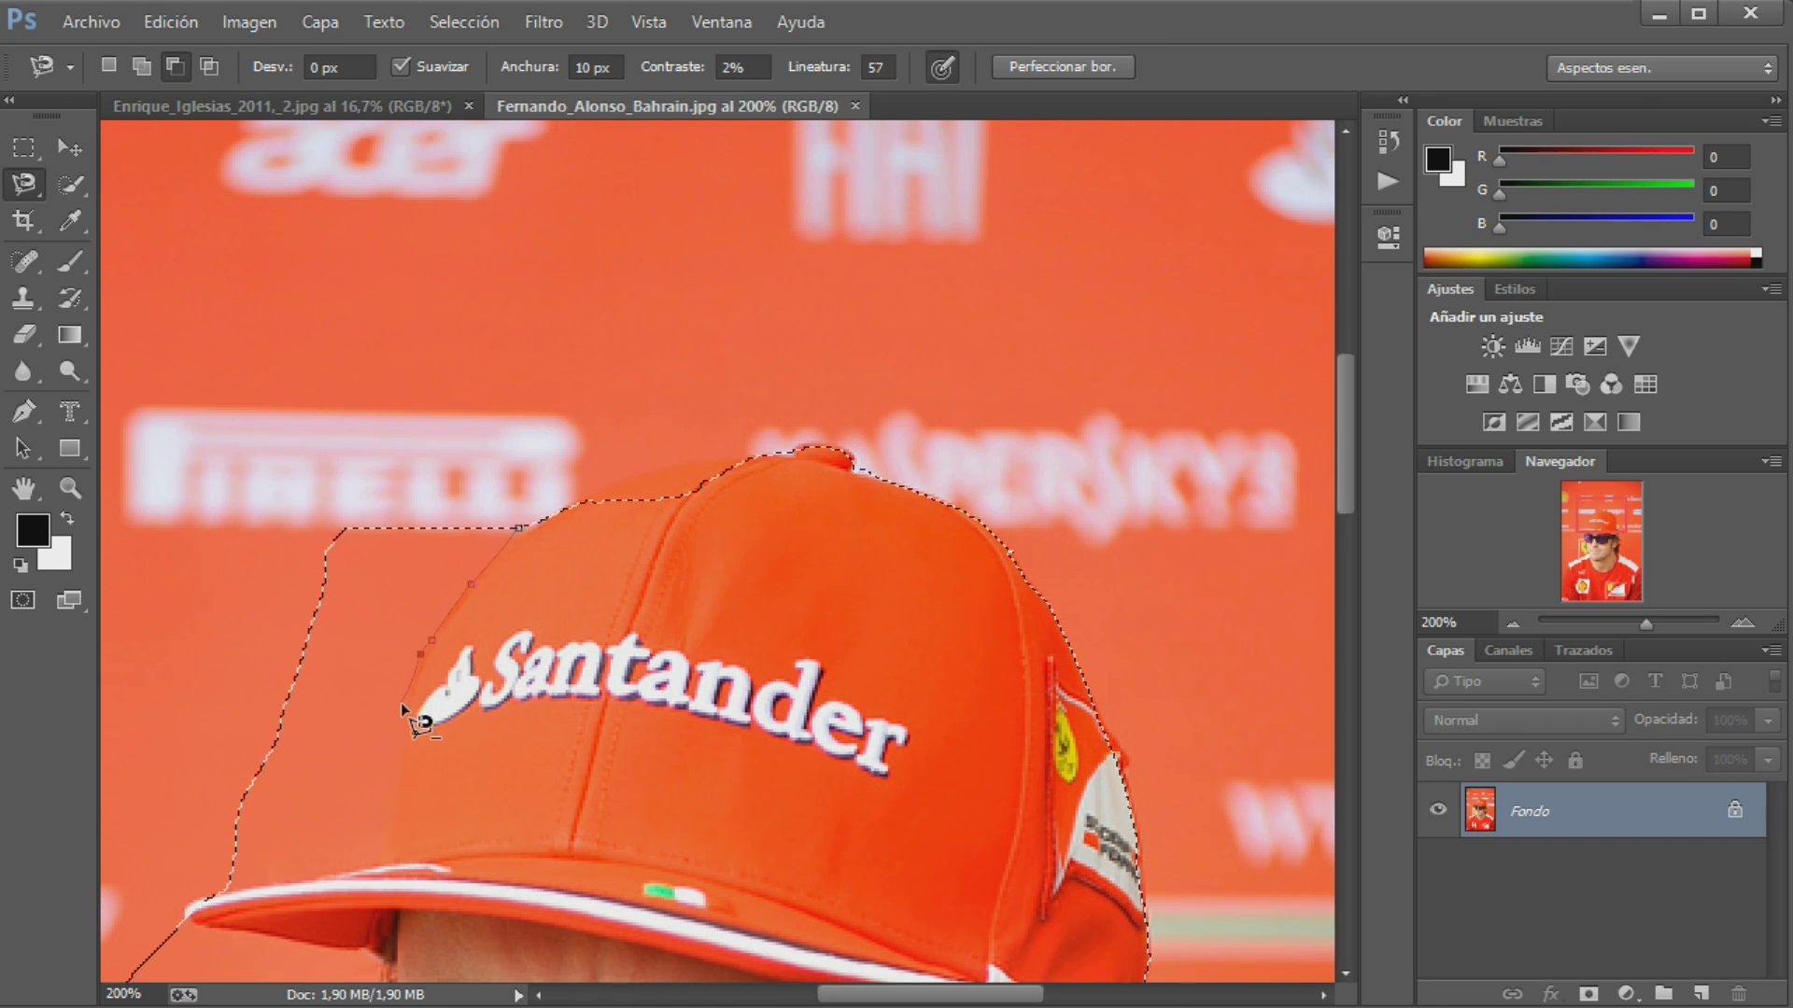
left_click(402, 696)
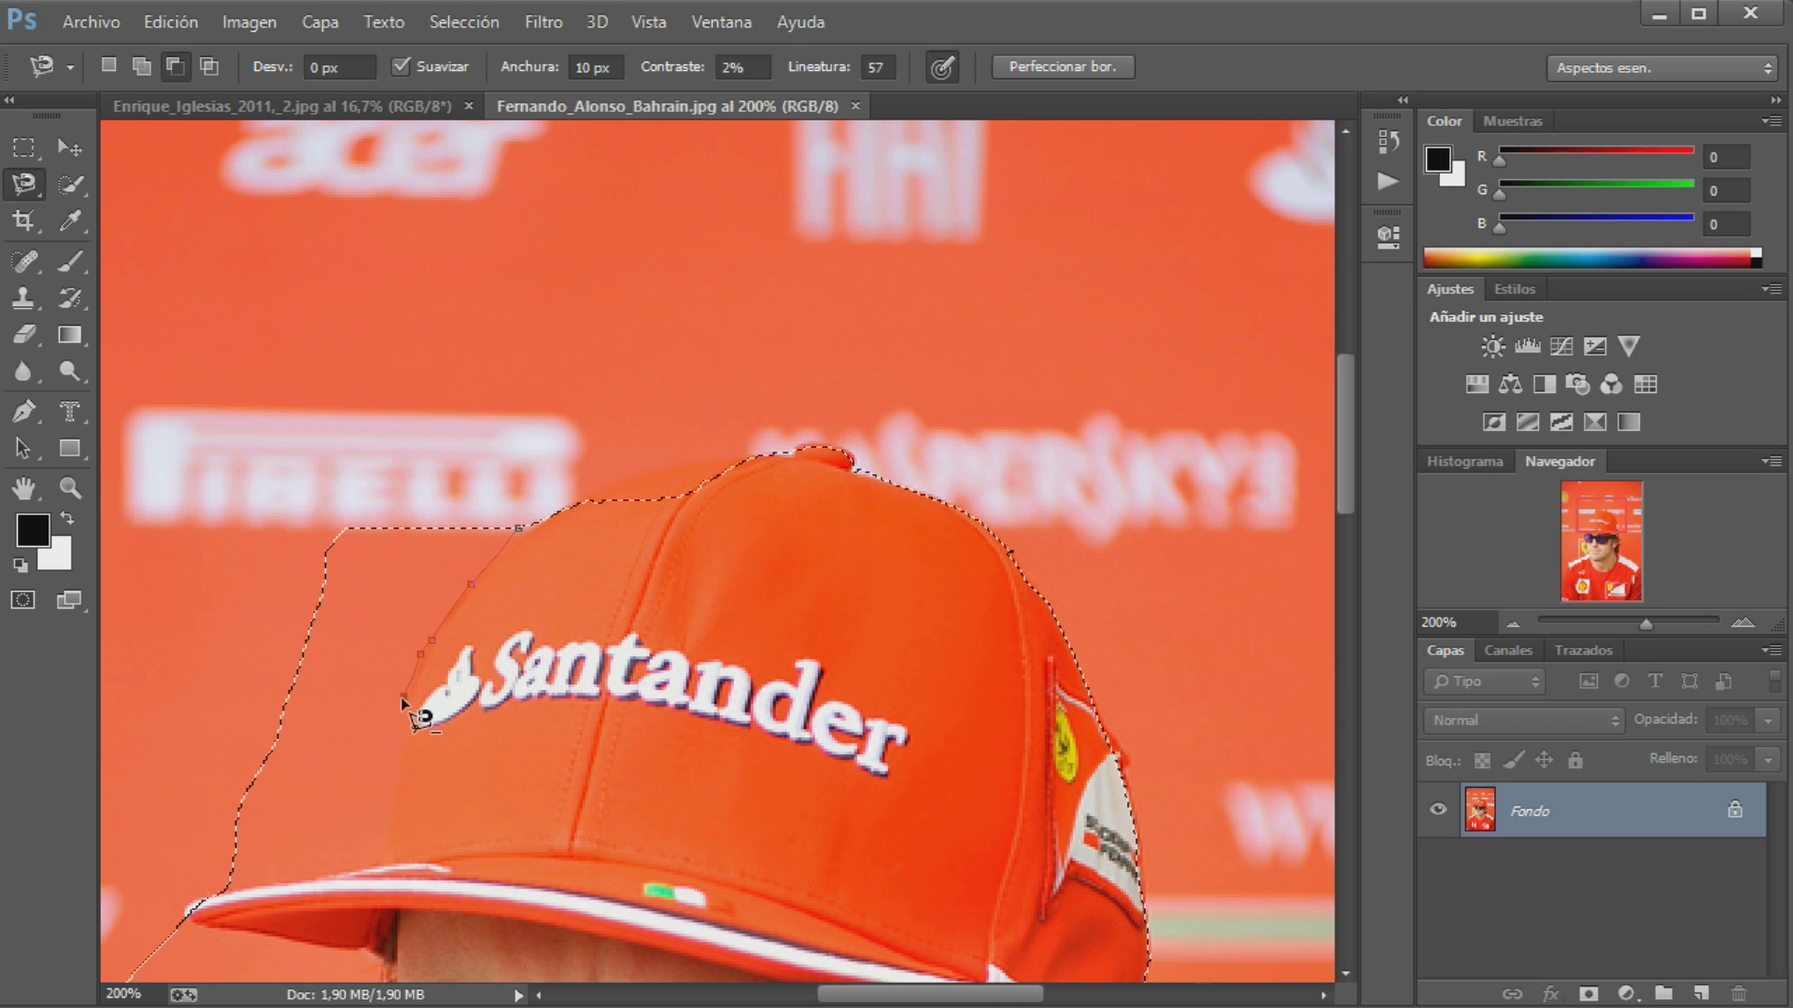
left_click(398, 728)
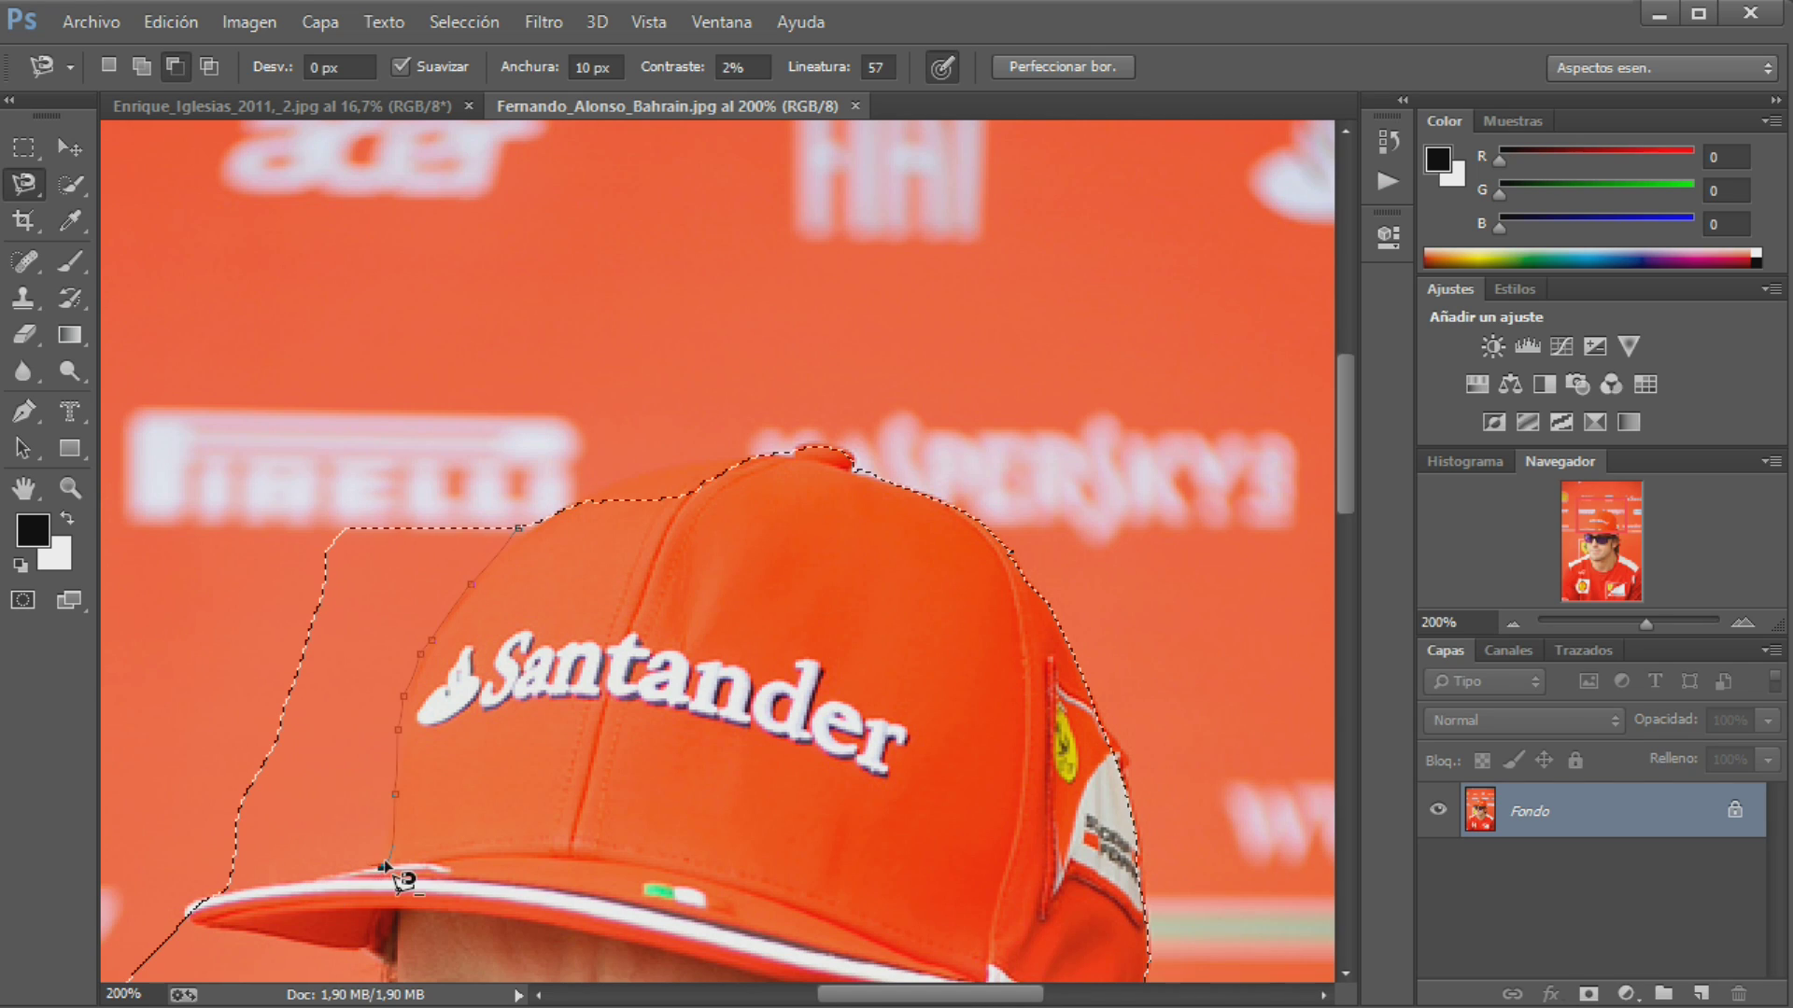
left_click(381, 862)
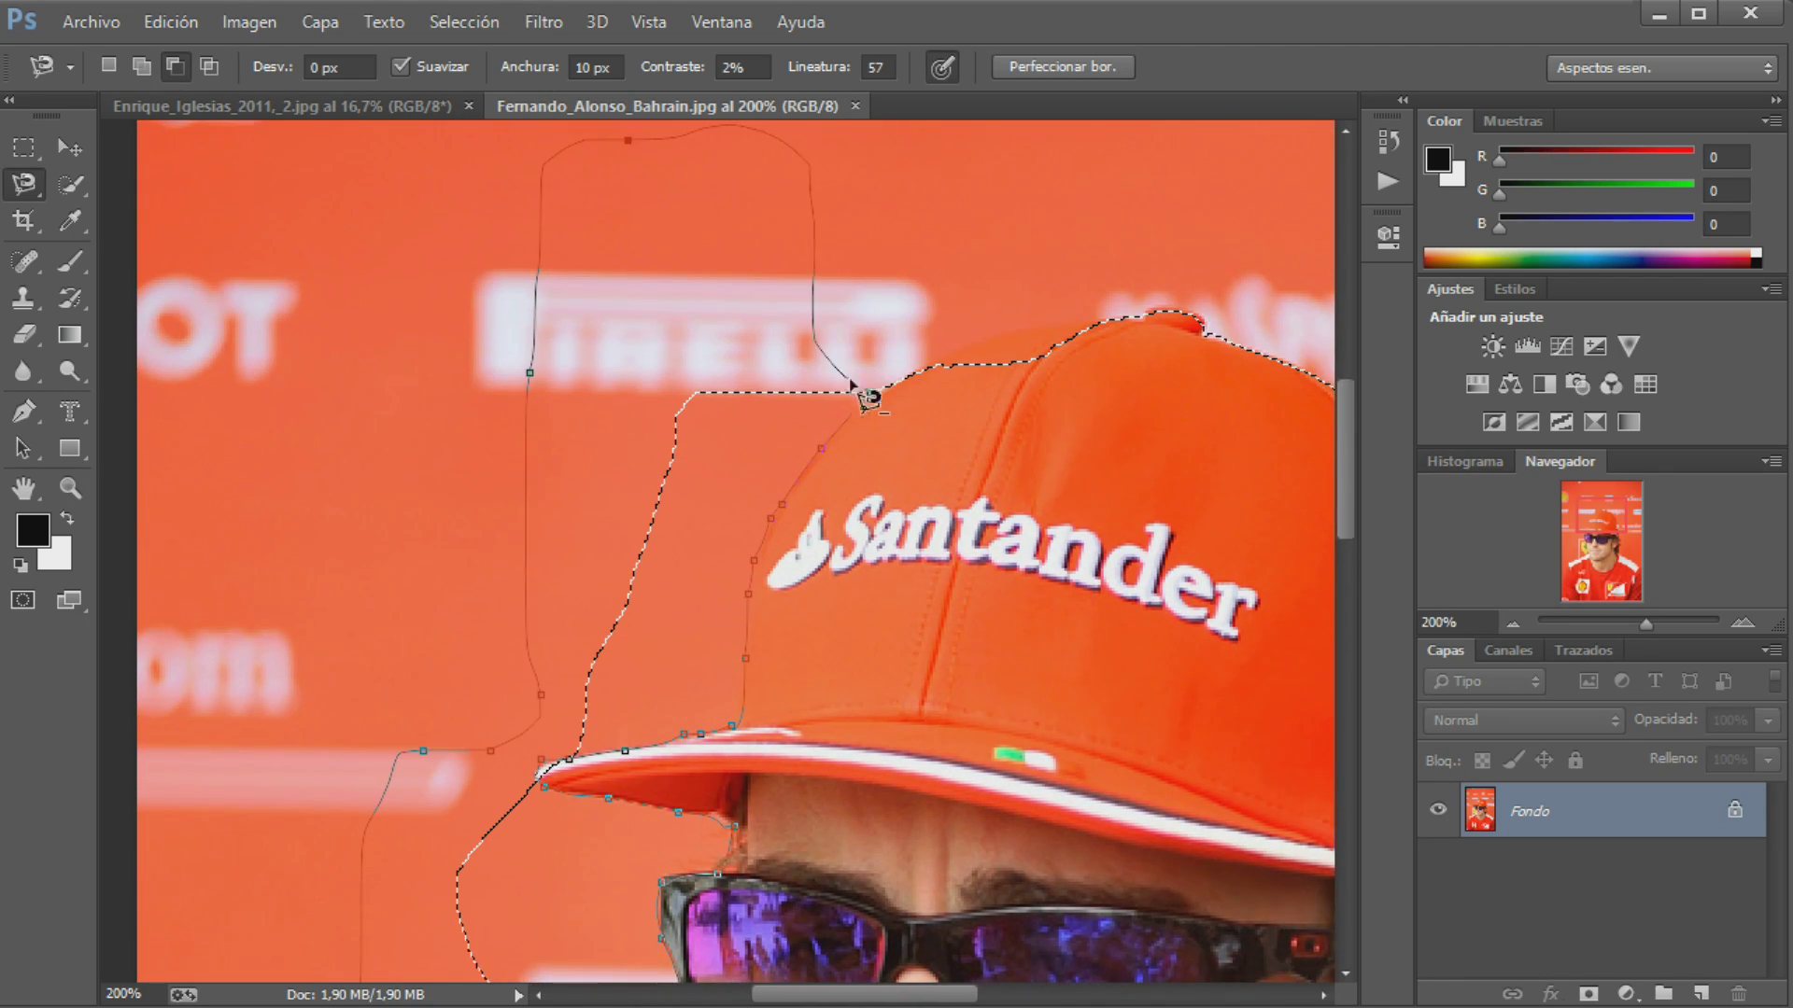
Close the cap-edge outline into the head selection
double_click(869, 393)
scroll(560, 345, "down", 2)
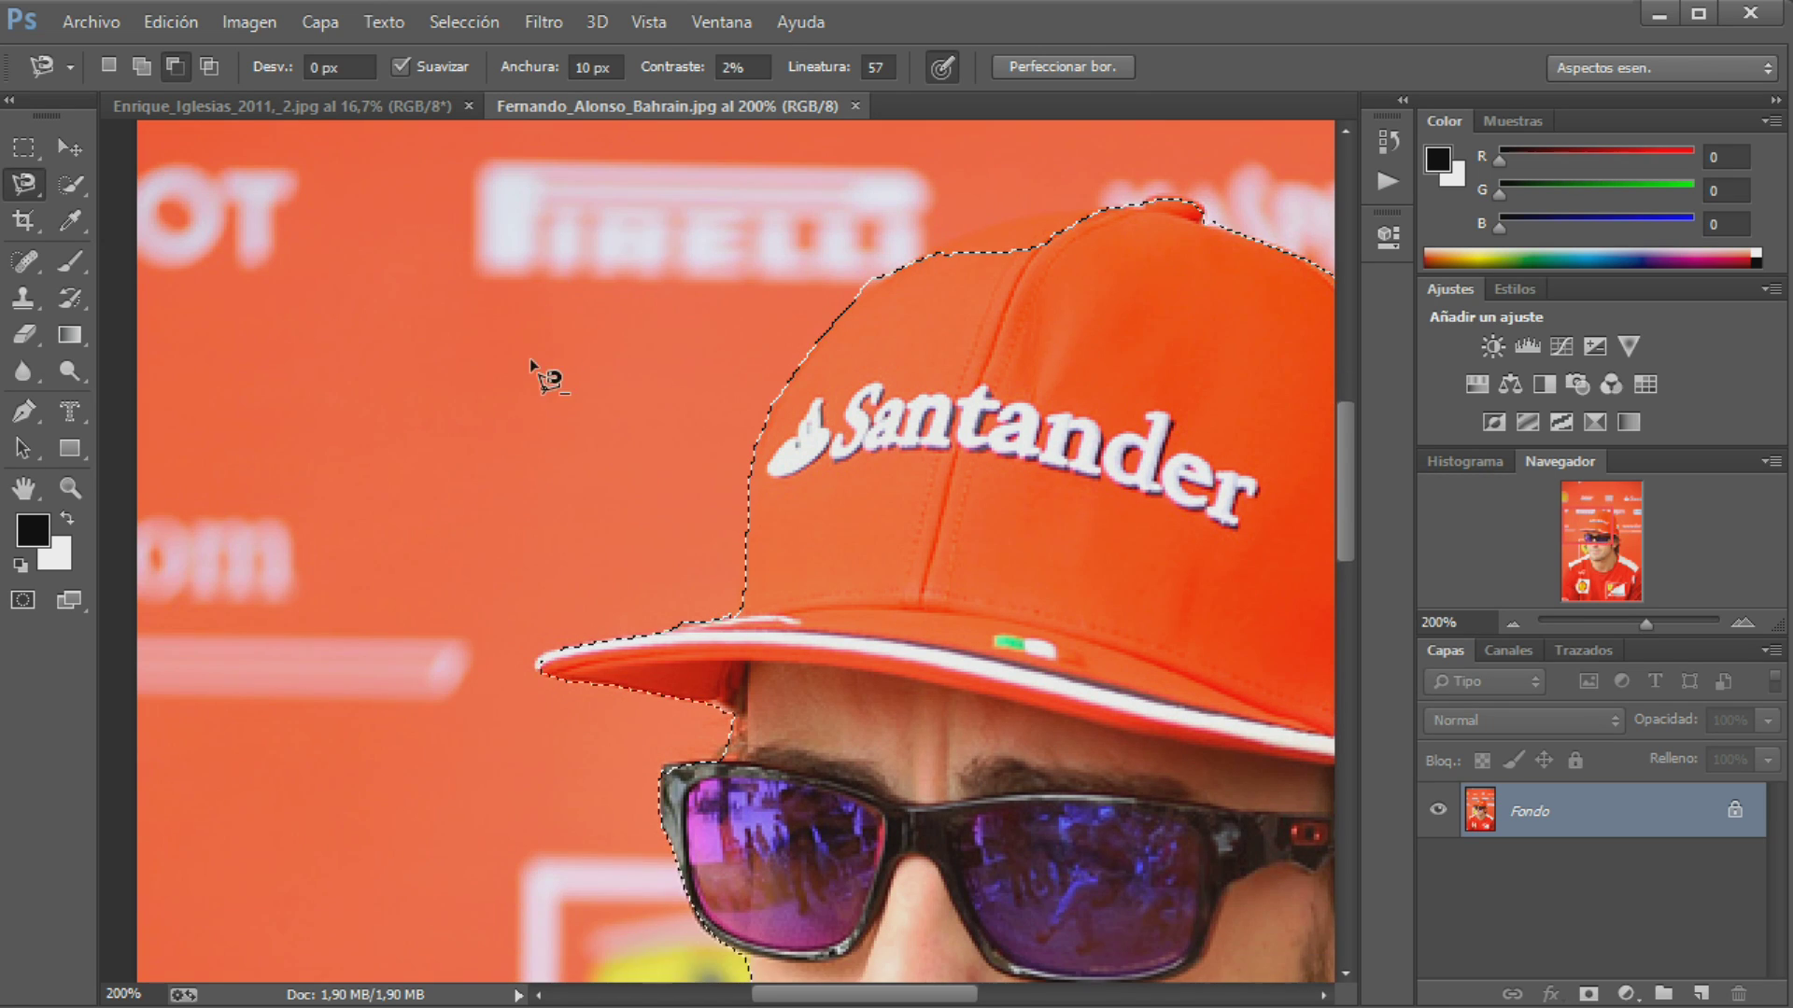
scroll(541, 336, "down", 3)
scroll(554, 315, "down", 2)
scroll(560, 292, "down", 2)
scroll(560, 321, "down", 1)
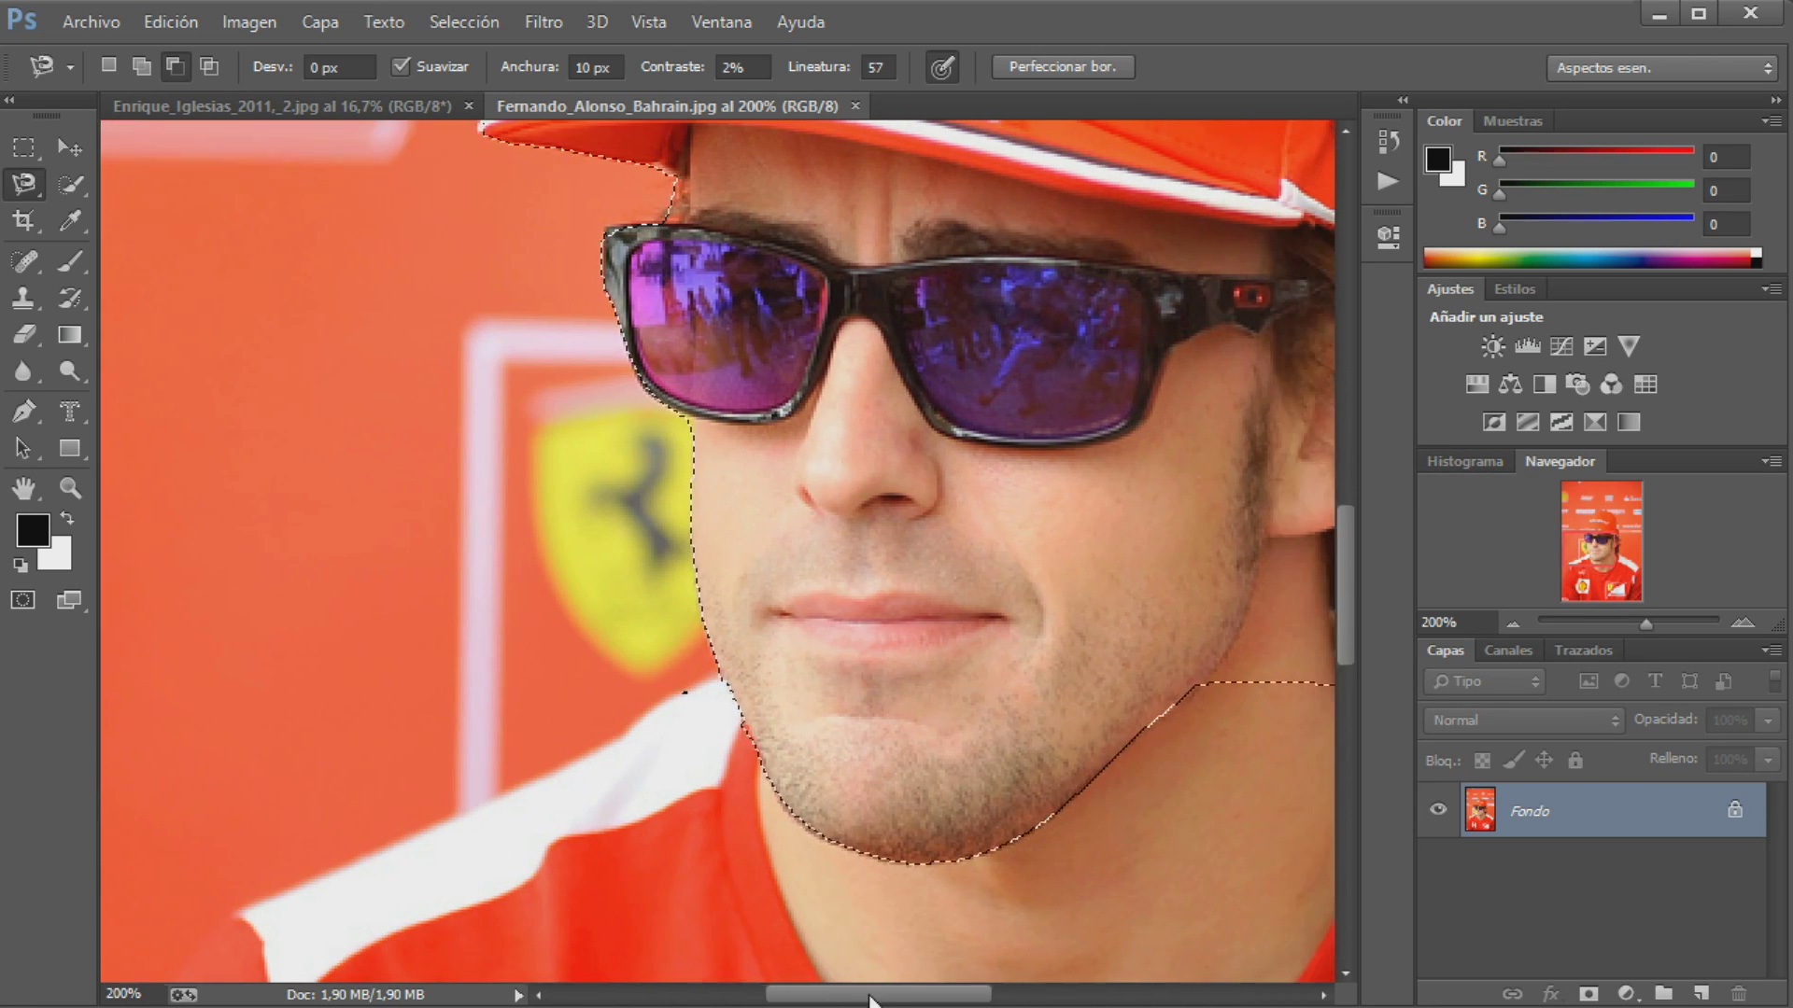
left_click_drag(850, 996, 992, 990)
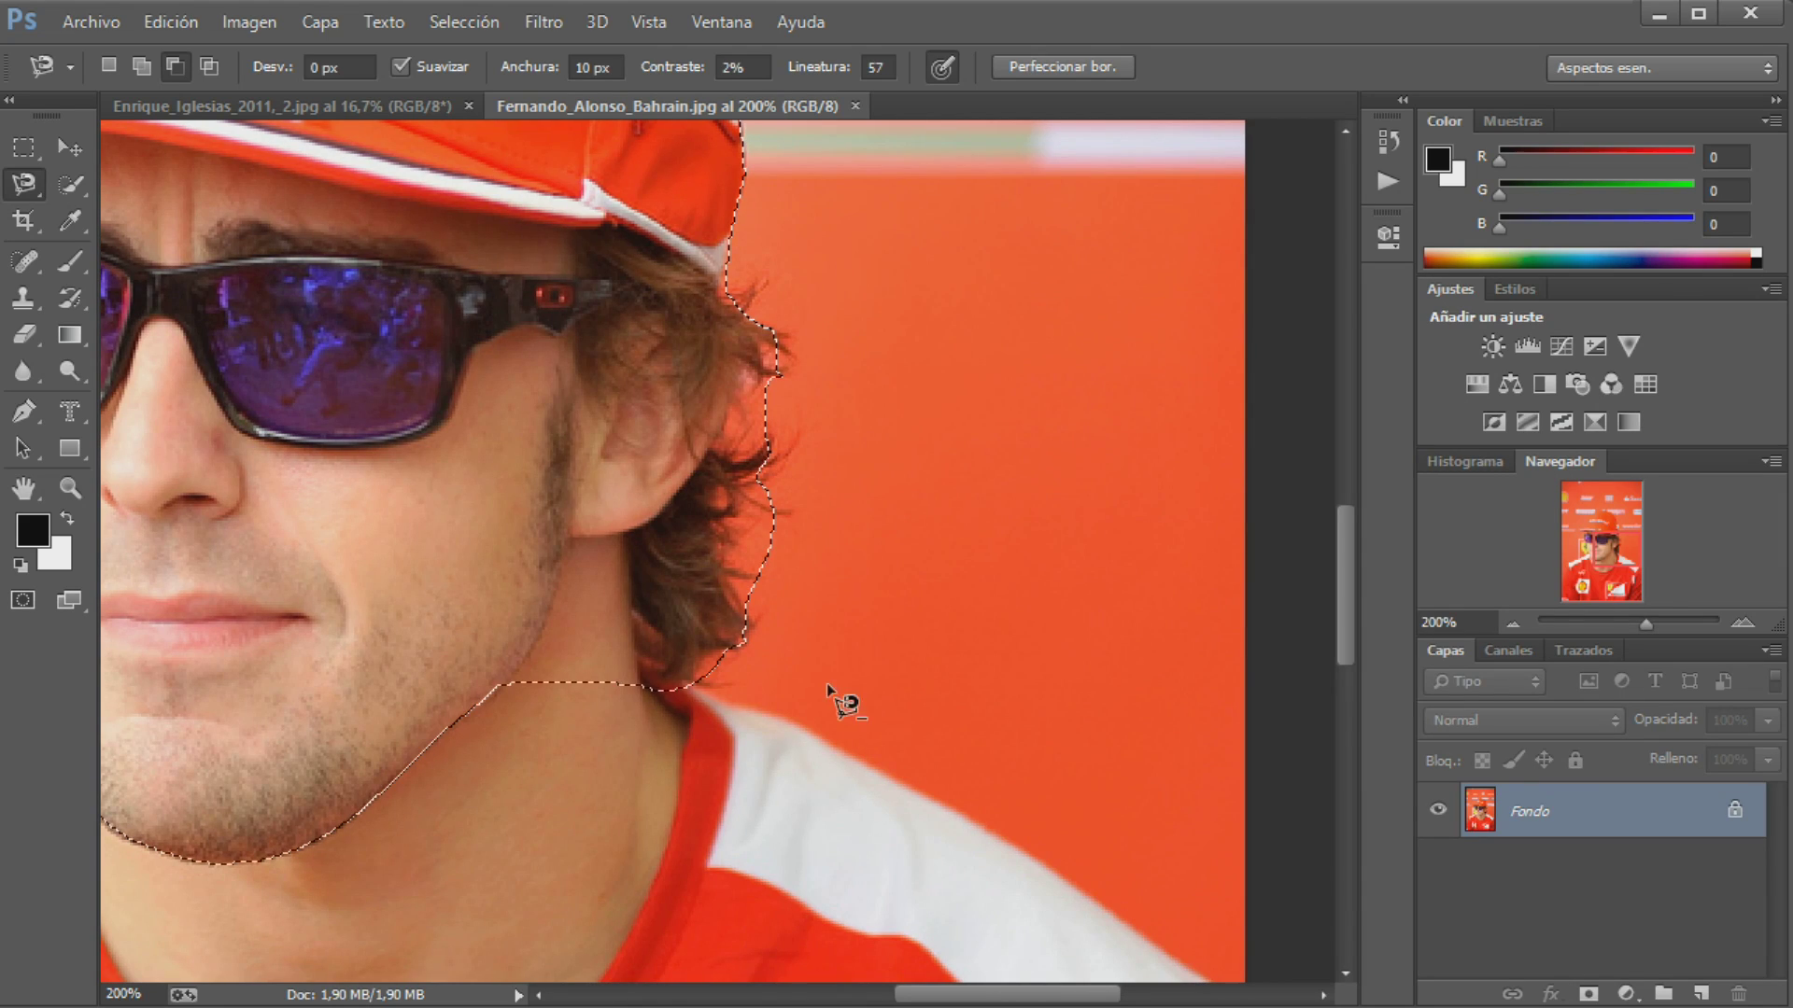
Trim the selection along the hair and jaw to exclude the neck, then zoom out
left_click(640, 689)
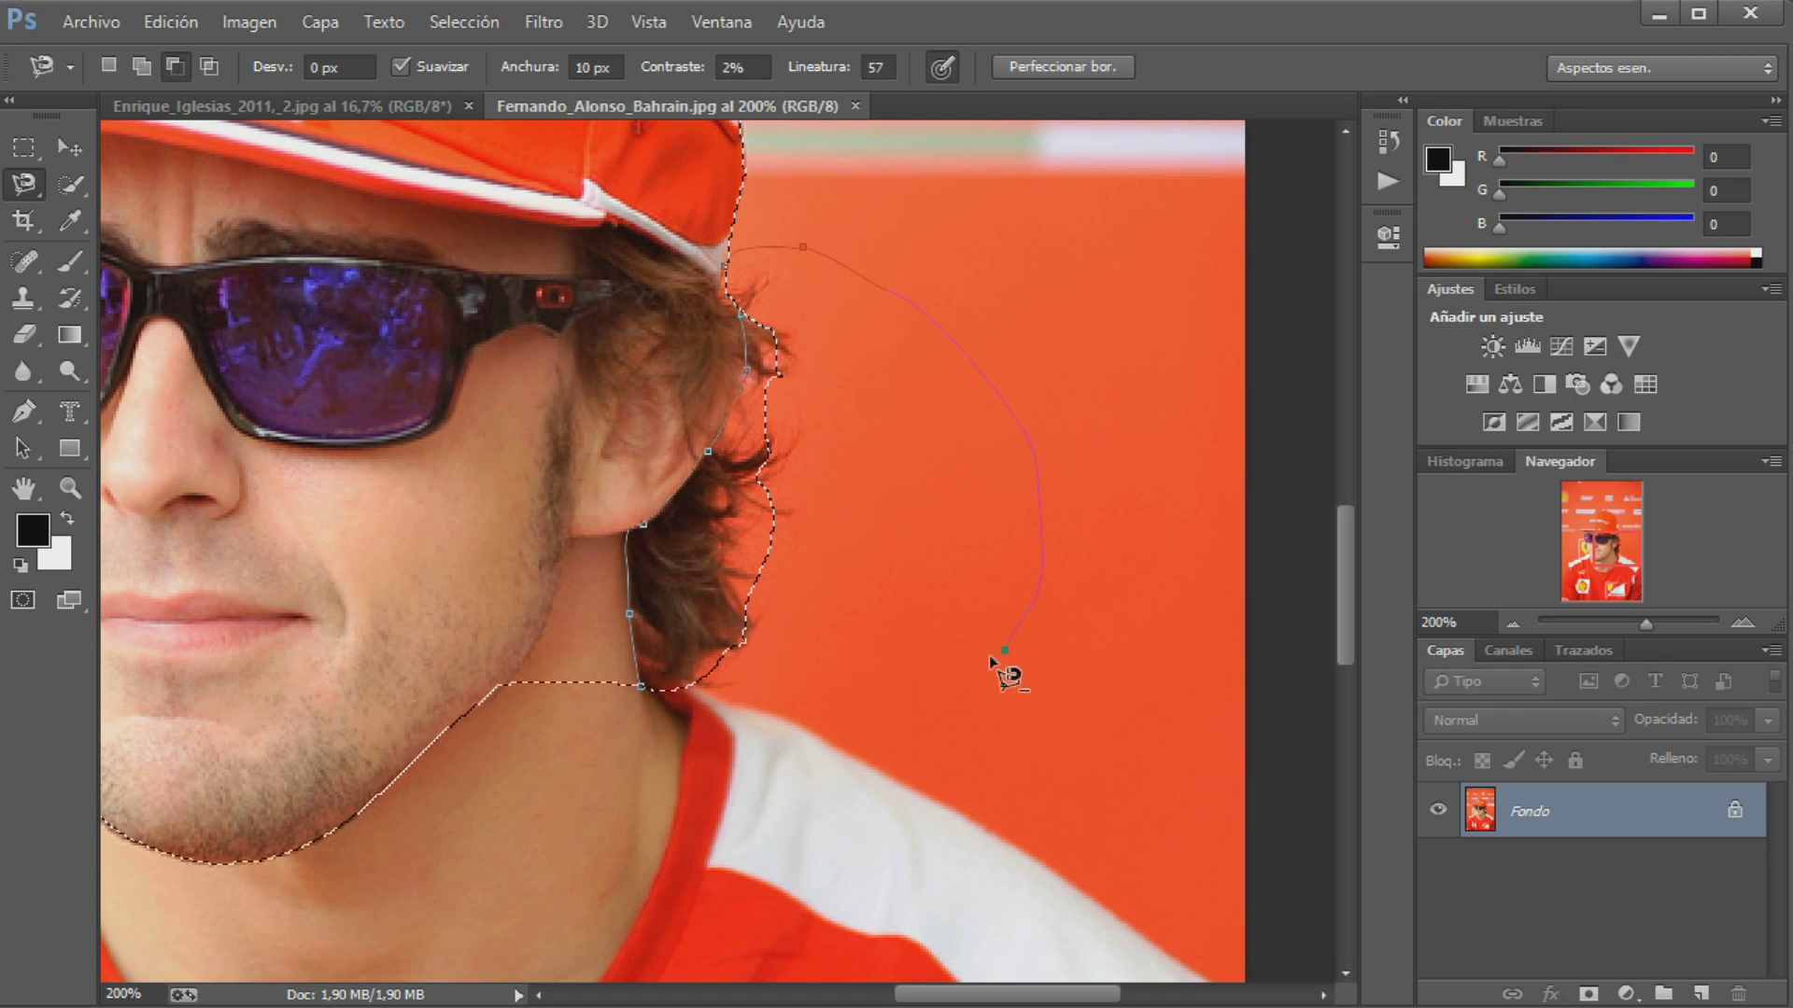
left_click(642, 689)
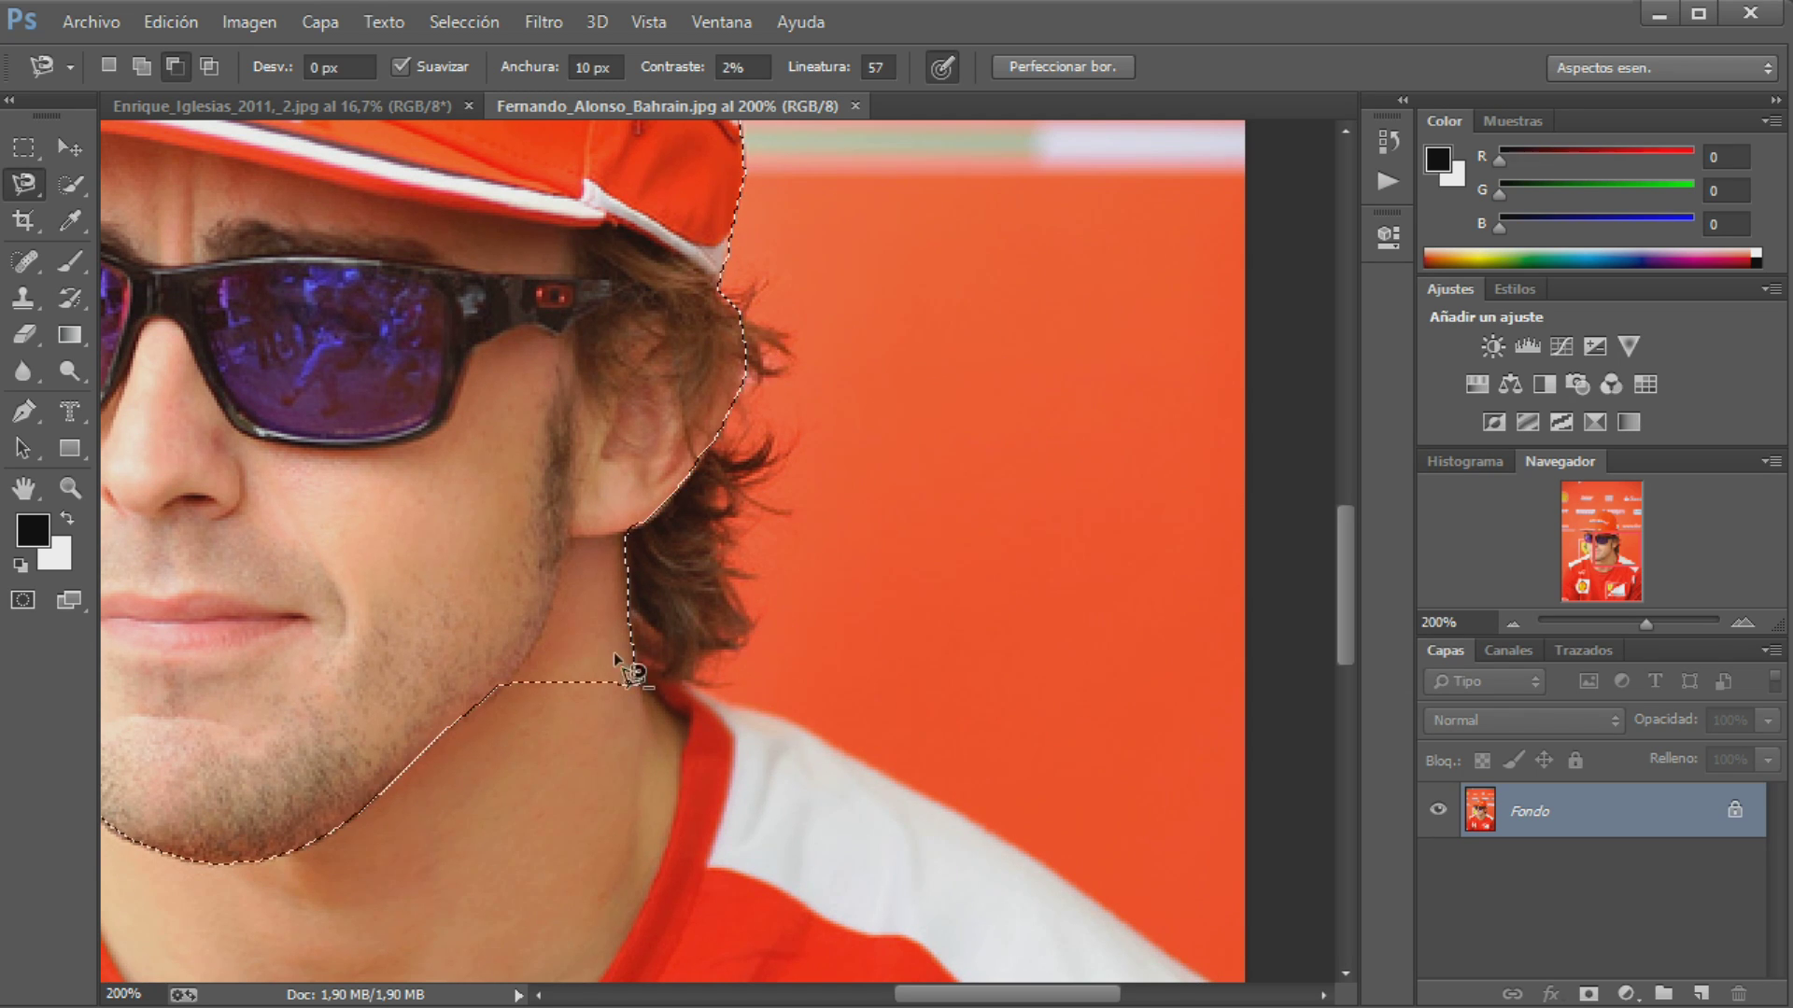
left_click(513, 680)
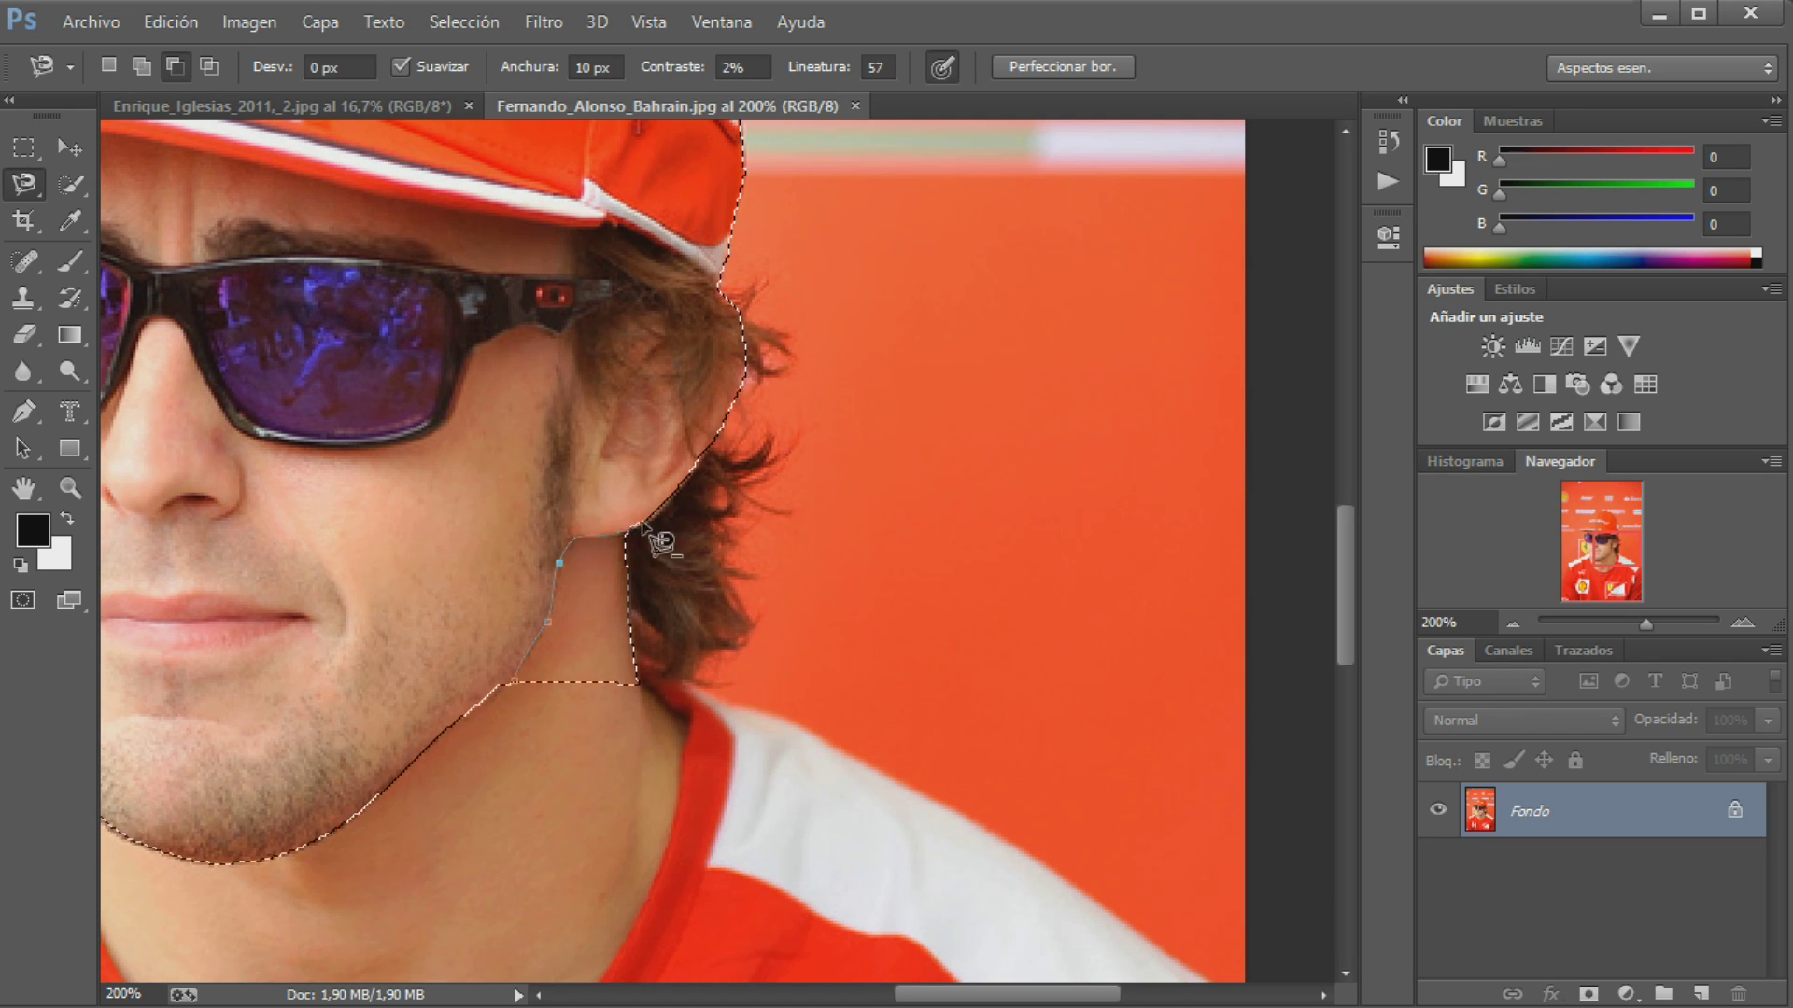
left_click(509, 683)
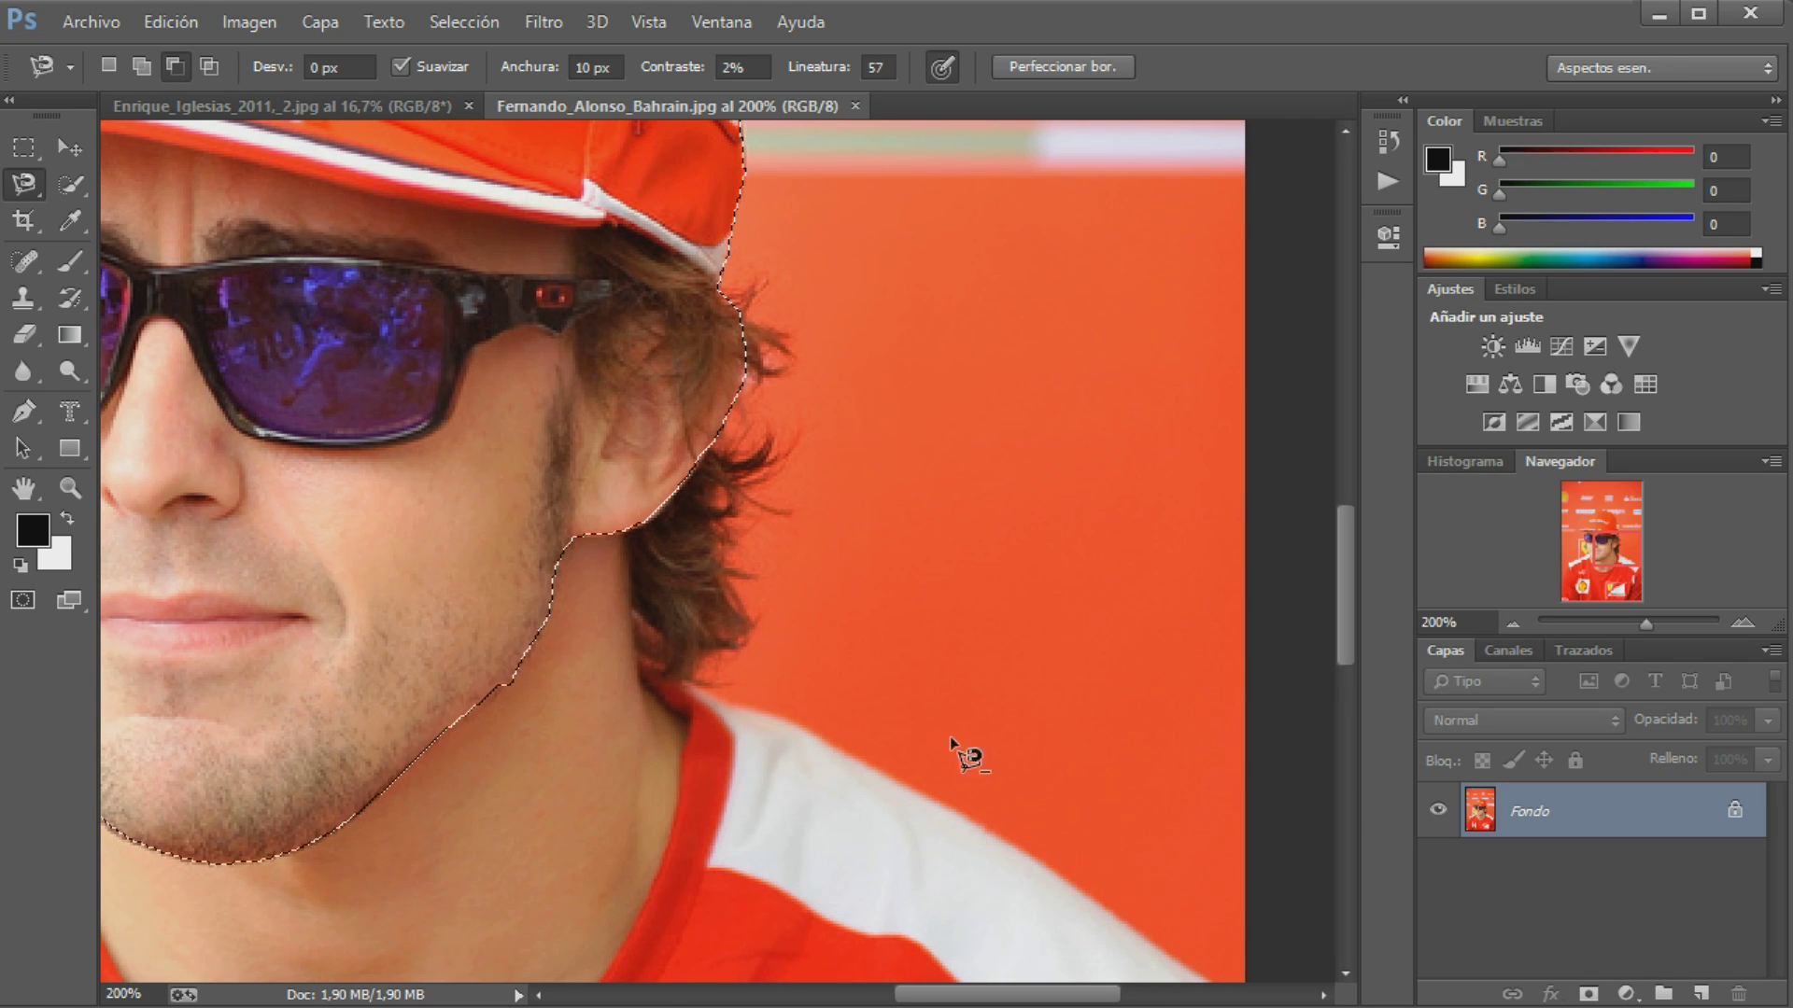
left_click(1510, 622)
left_click(1510, 623)
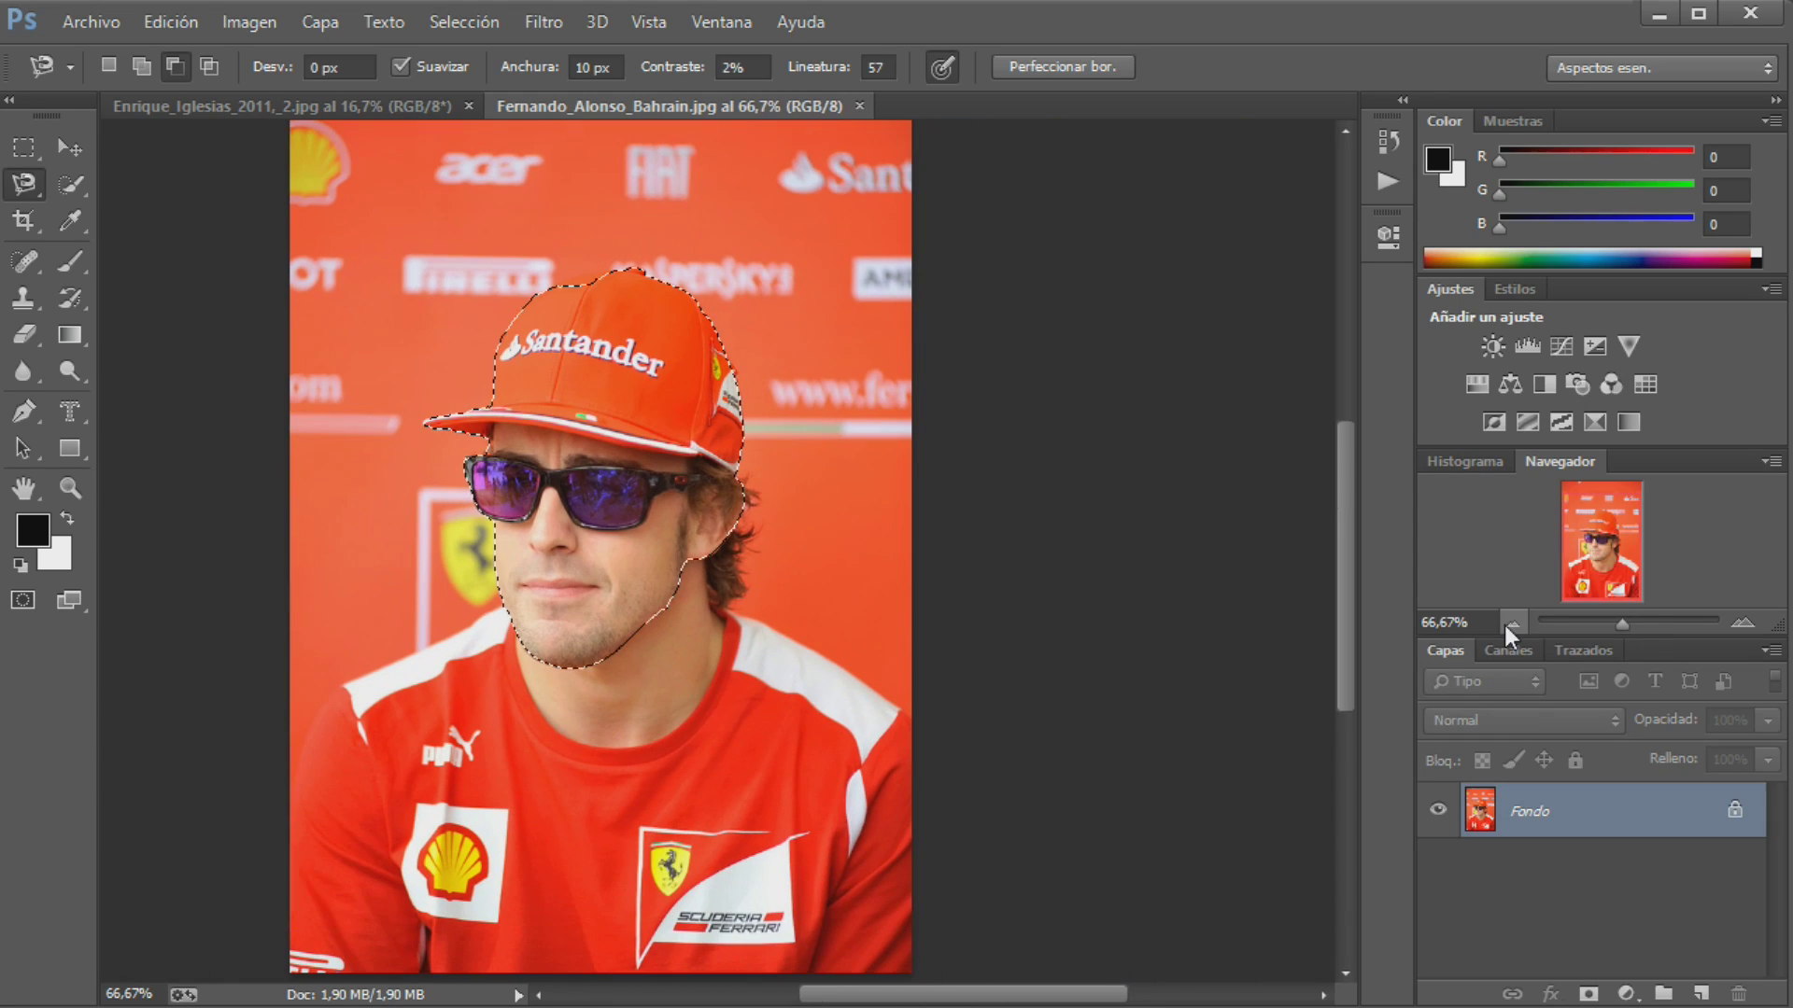
Fill the head selection with white, then undo the fill to restore the face
key("Delete")
key("ctrl+d")
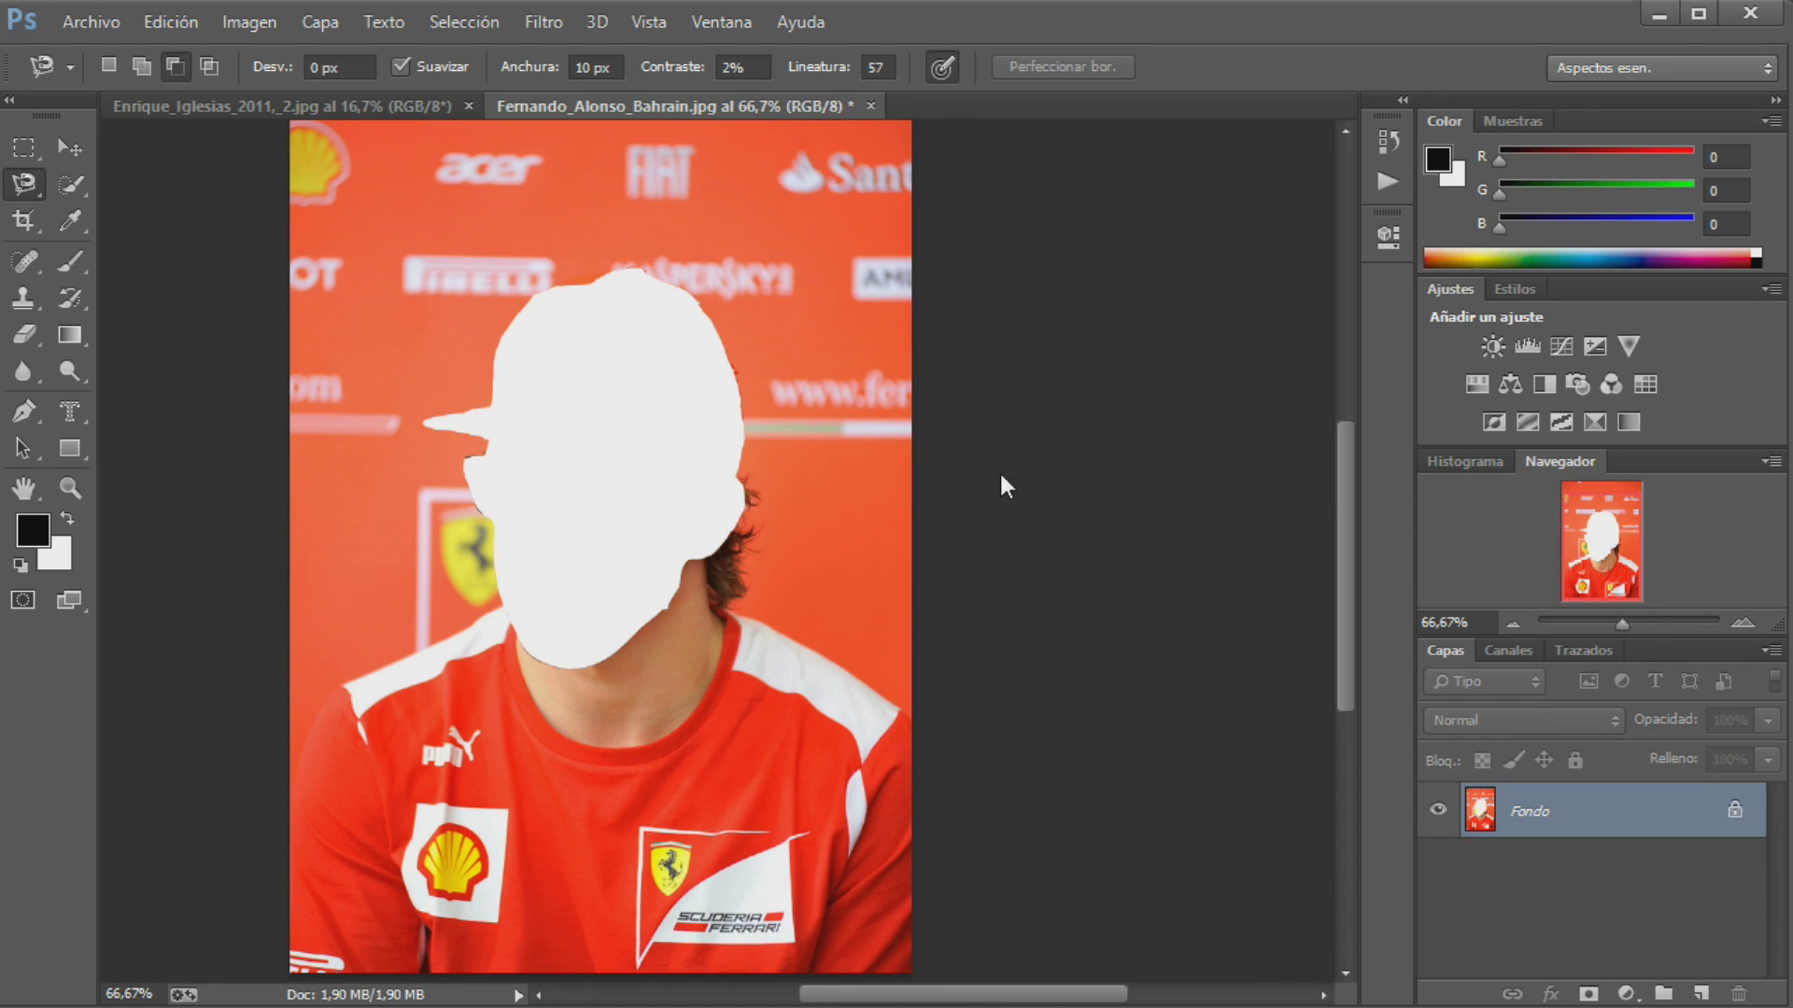
key("ctrl+alt+z")
key("ctrl+alt+z")
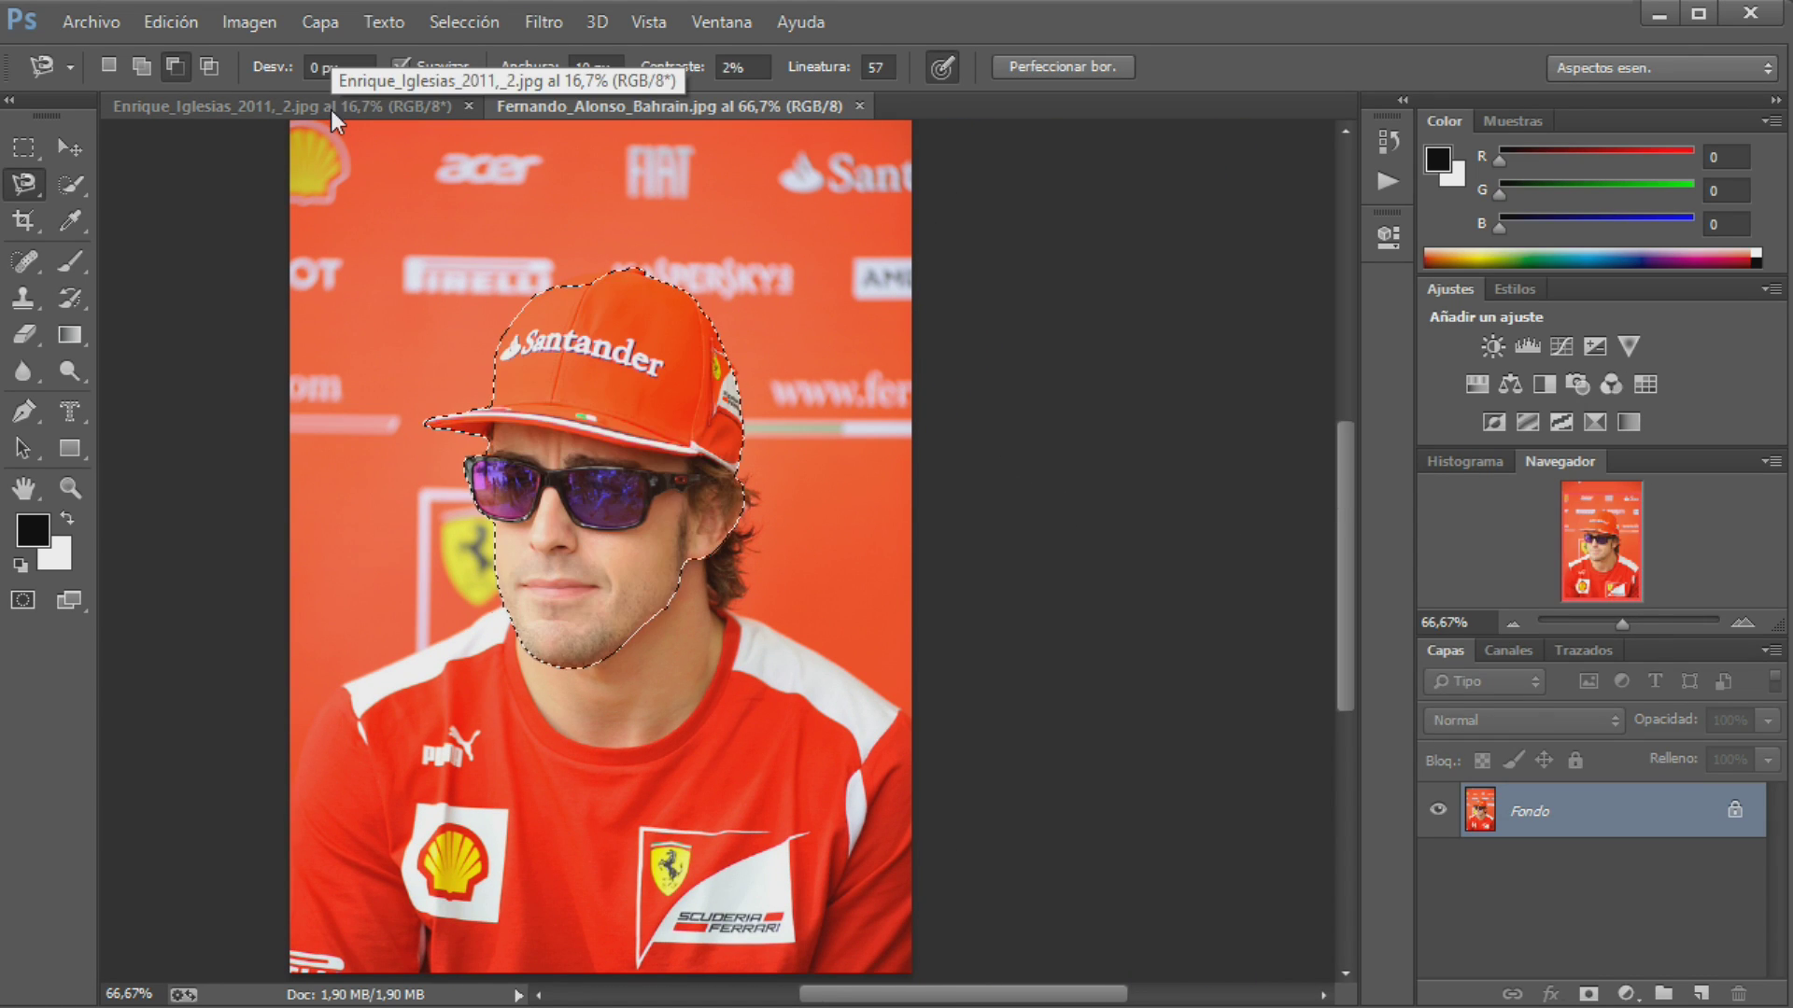
Paste the copied head into the Enrique Iglesias photo, converting it to that colour profile
left_click(317, 105)
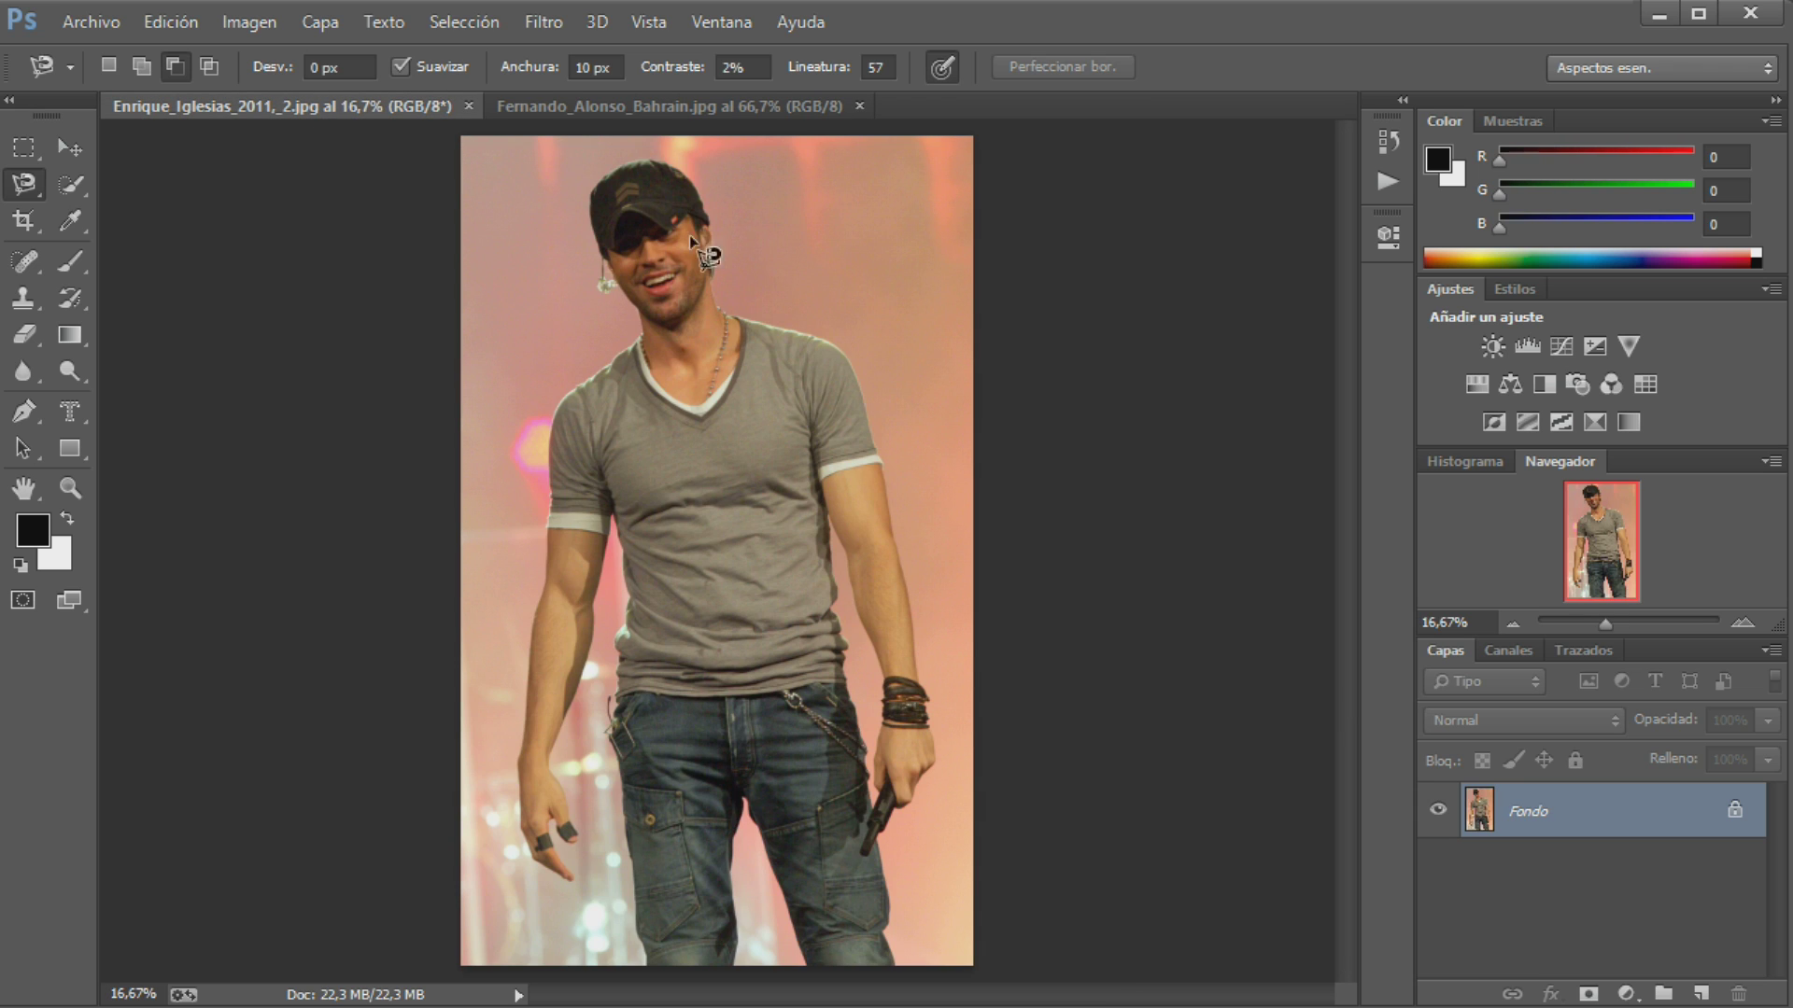
key("ctrl+v")
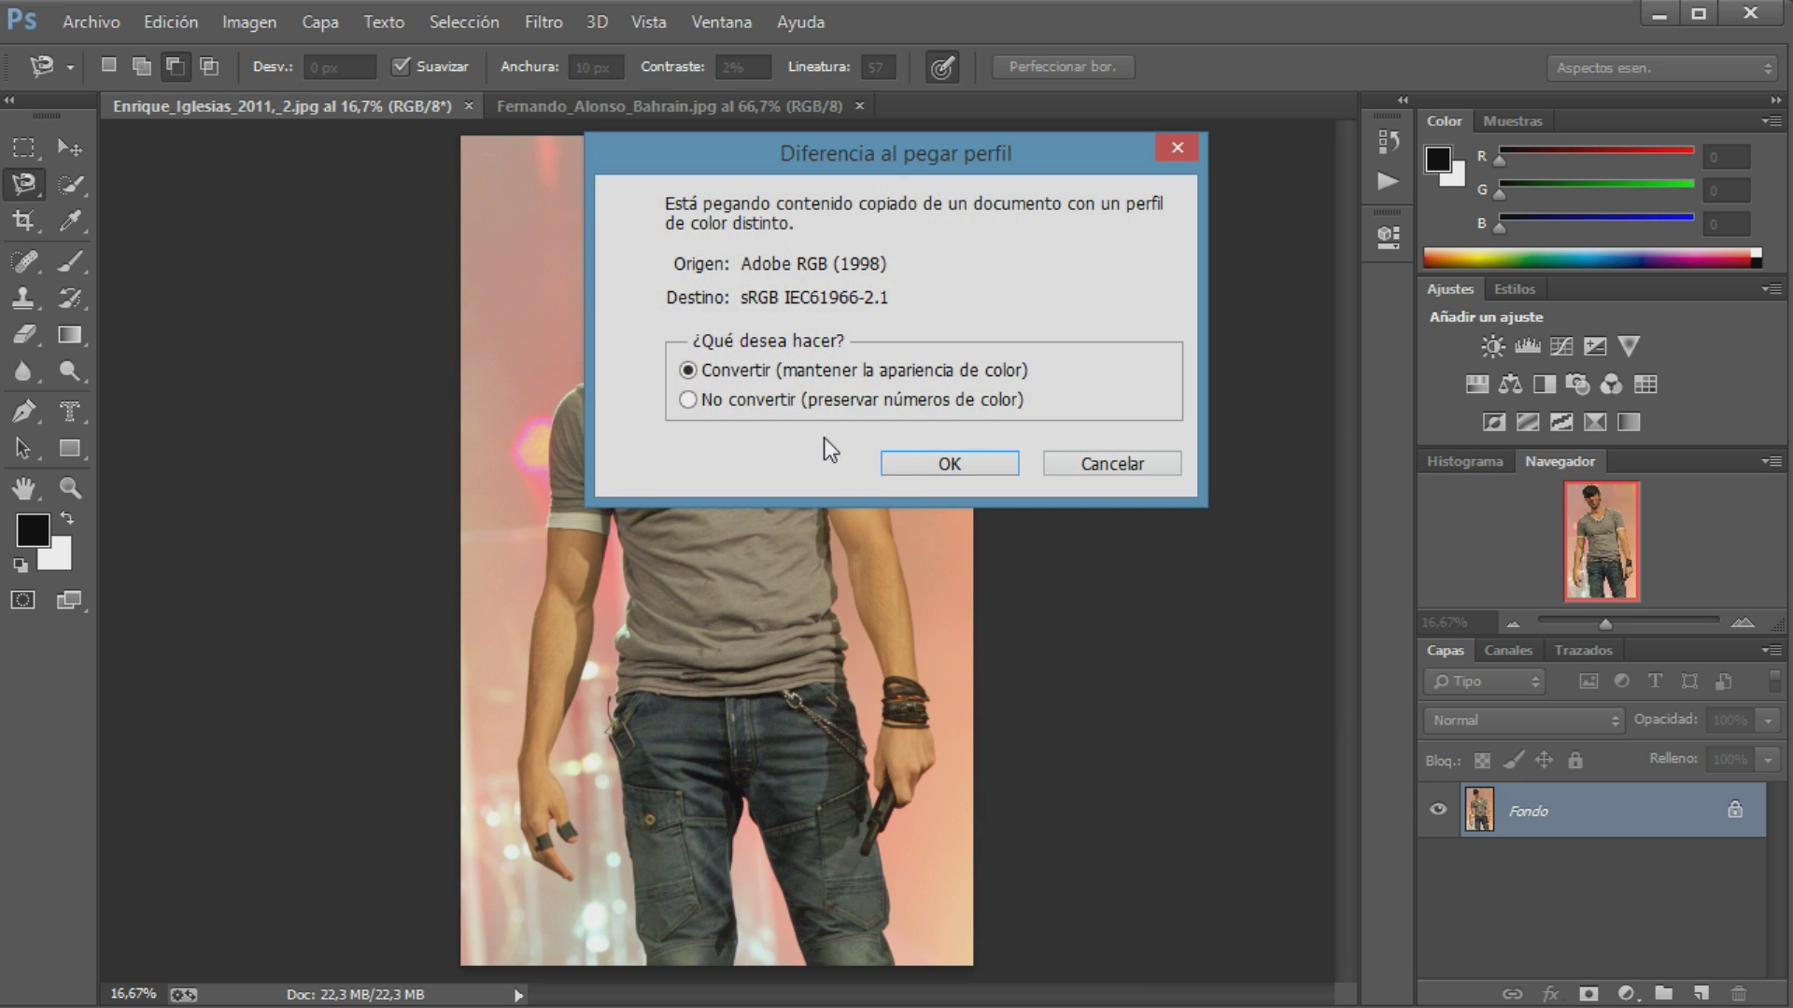
left_click(914, 460)
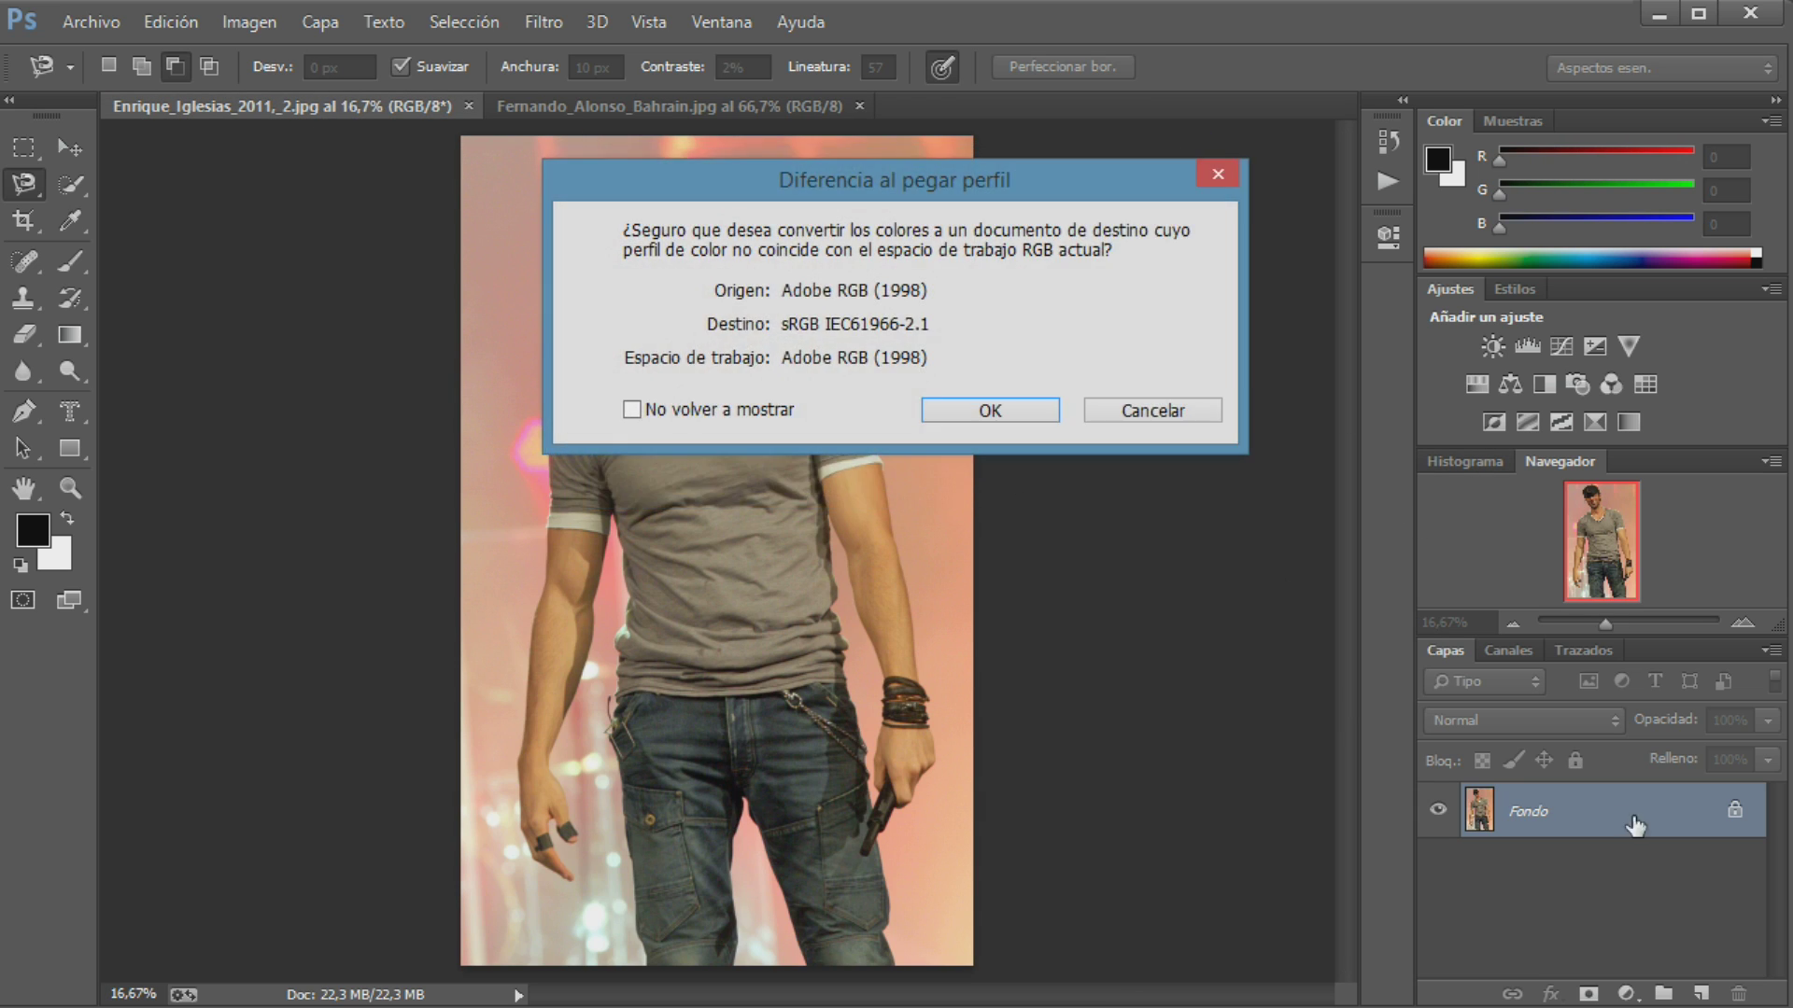
left_click(988, 411)
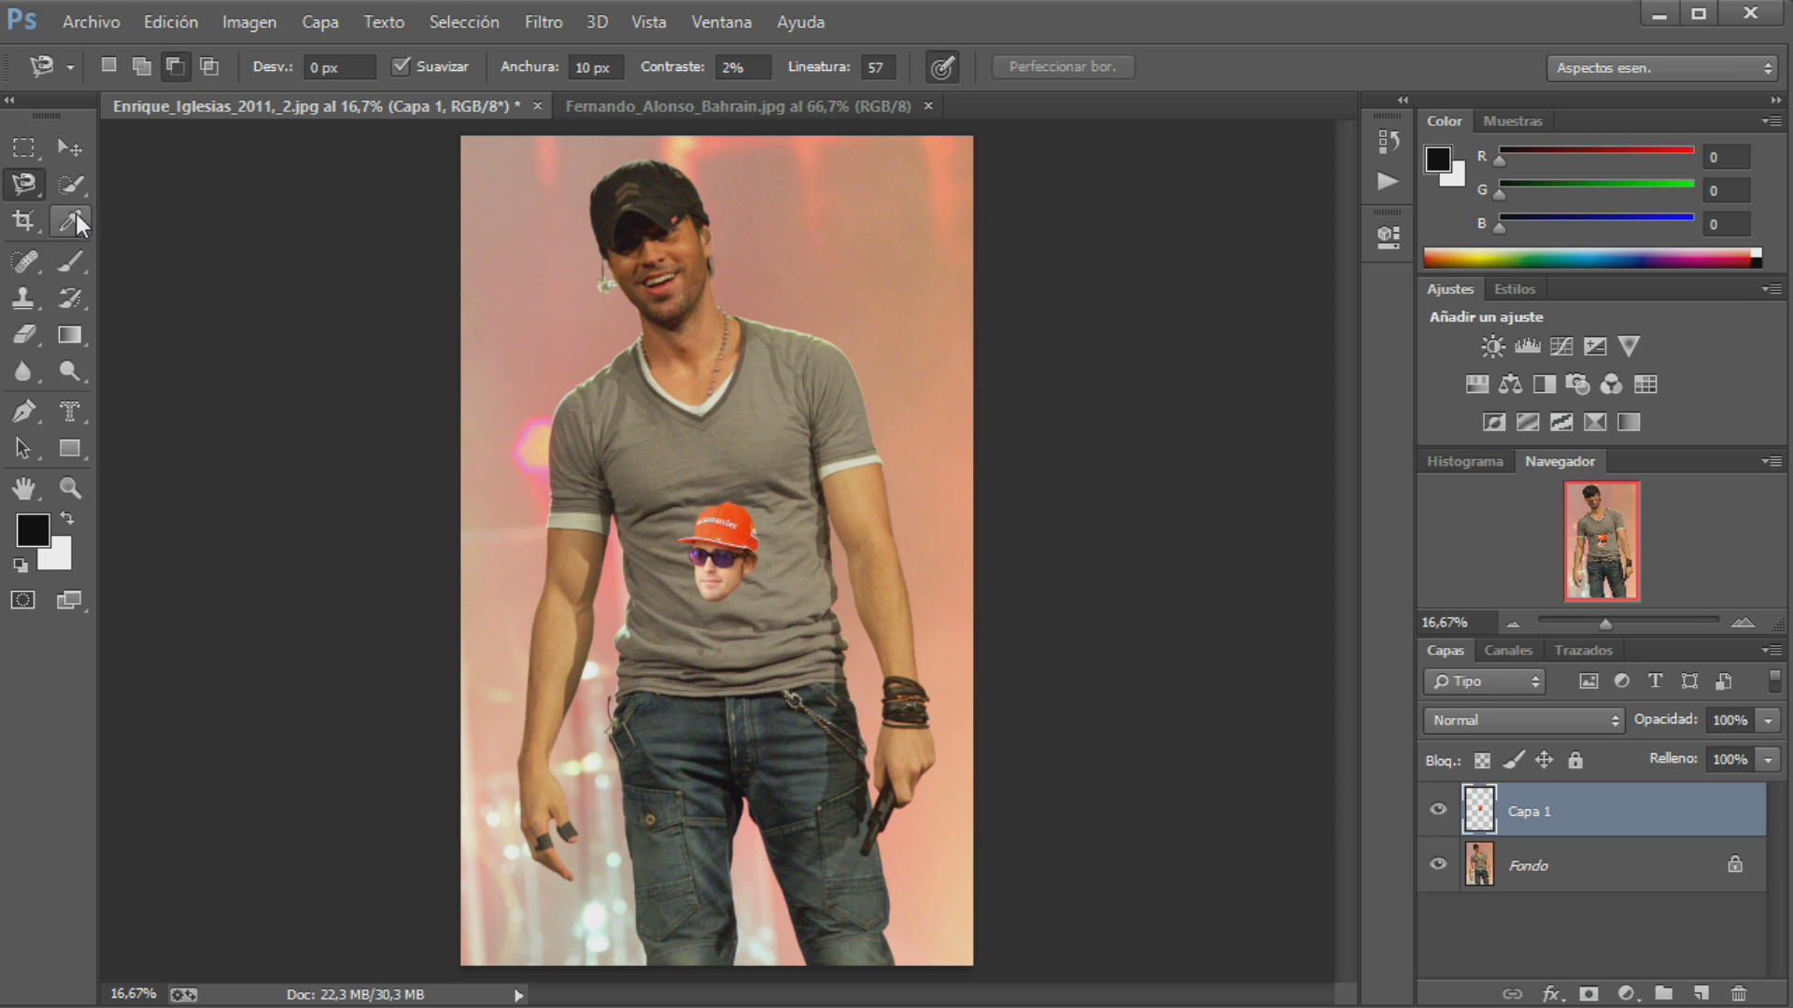
Drag the pasted head layer (Capa 1) up from the shirt over Enrique's face
left_click(59, 154)
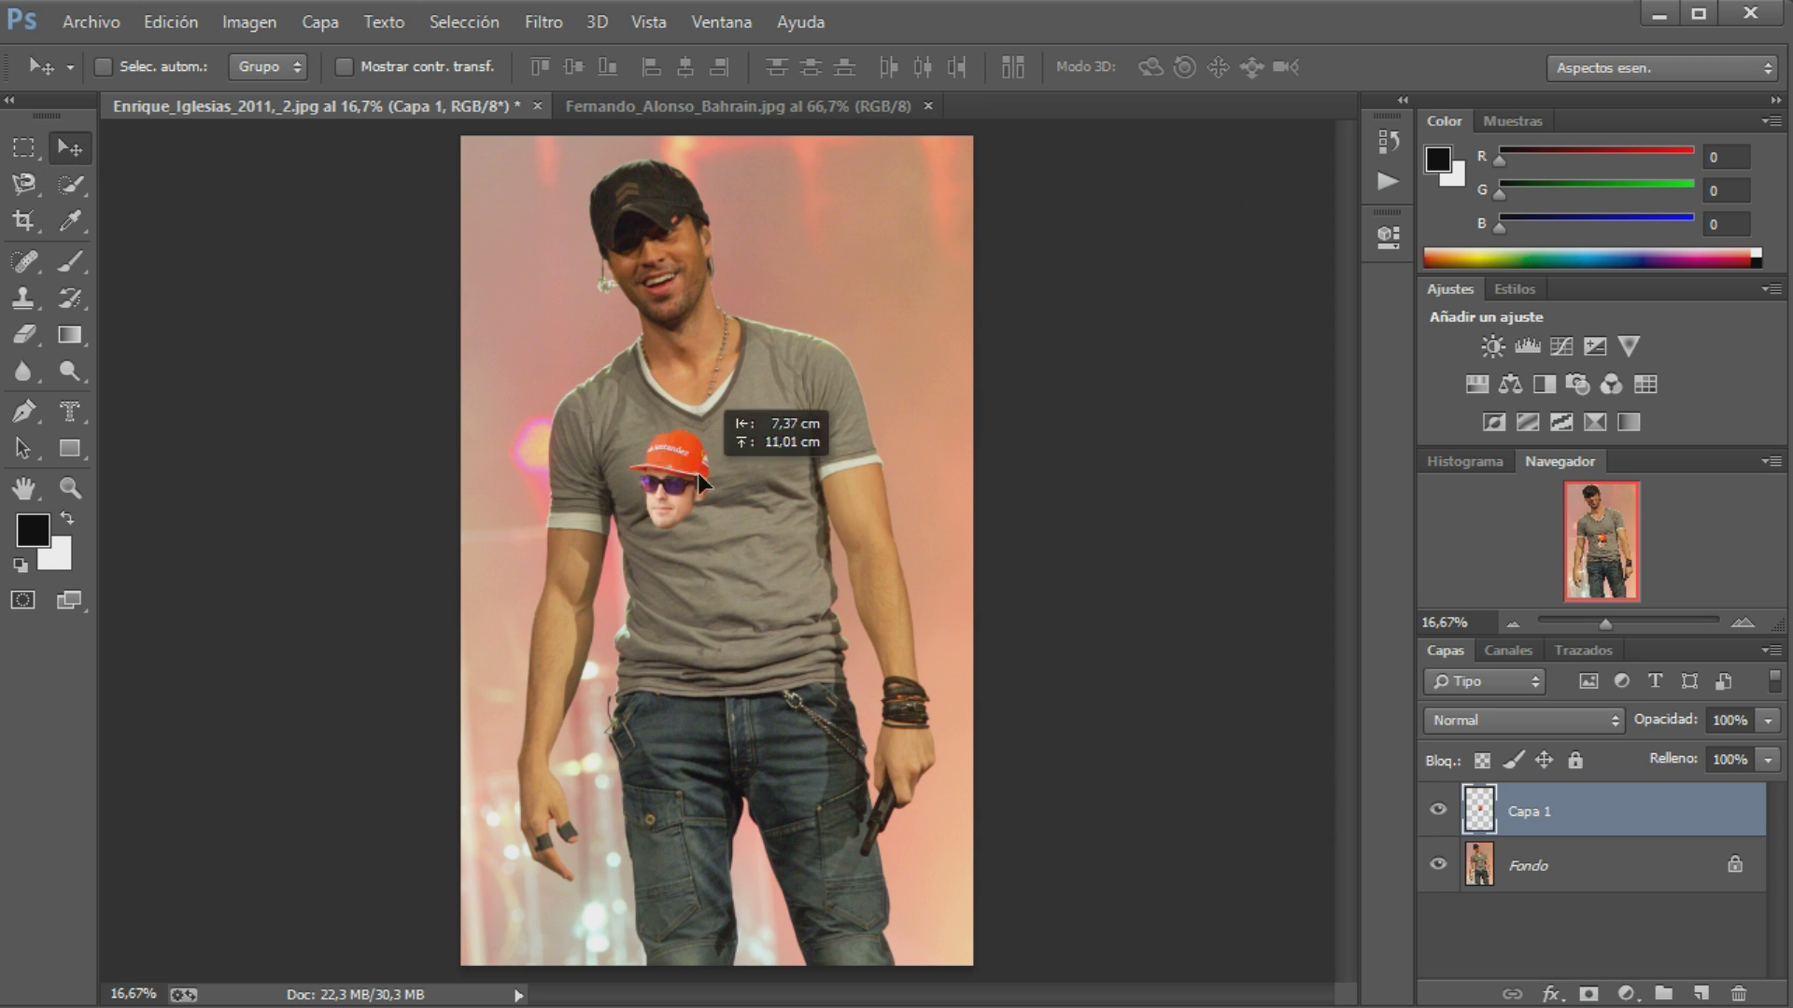
left_click_drag(776, 594, 705, 304)
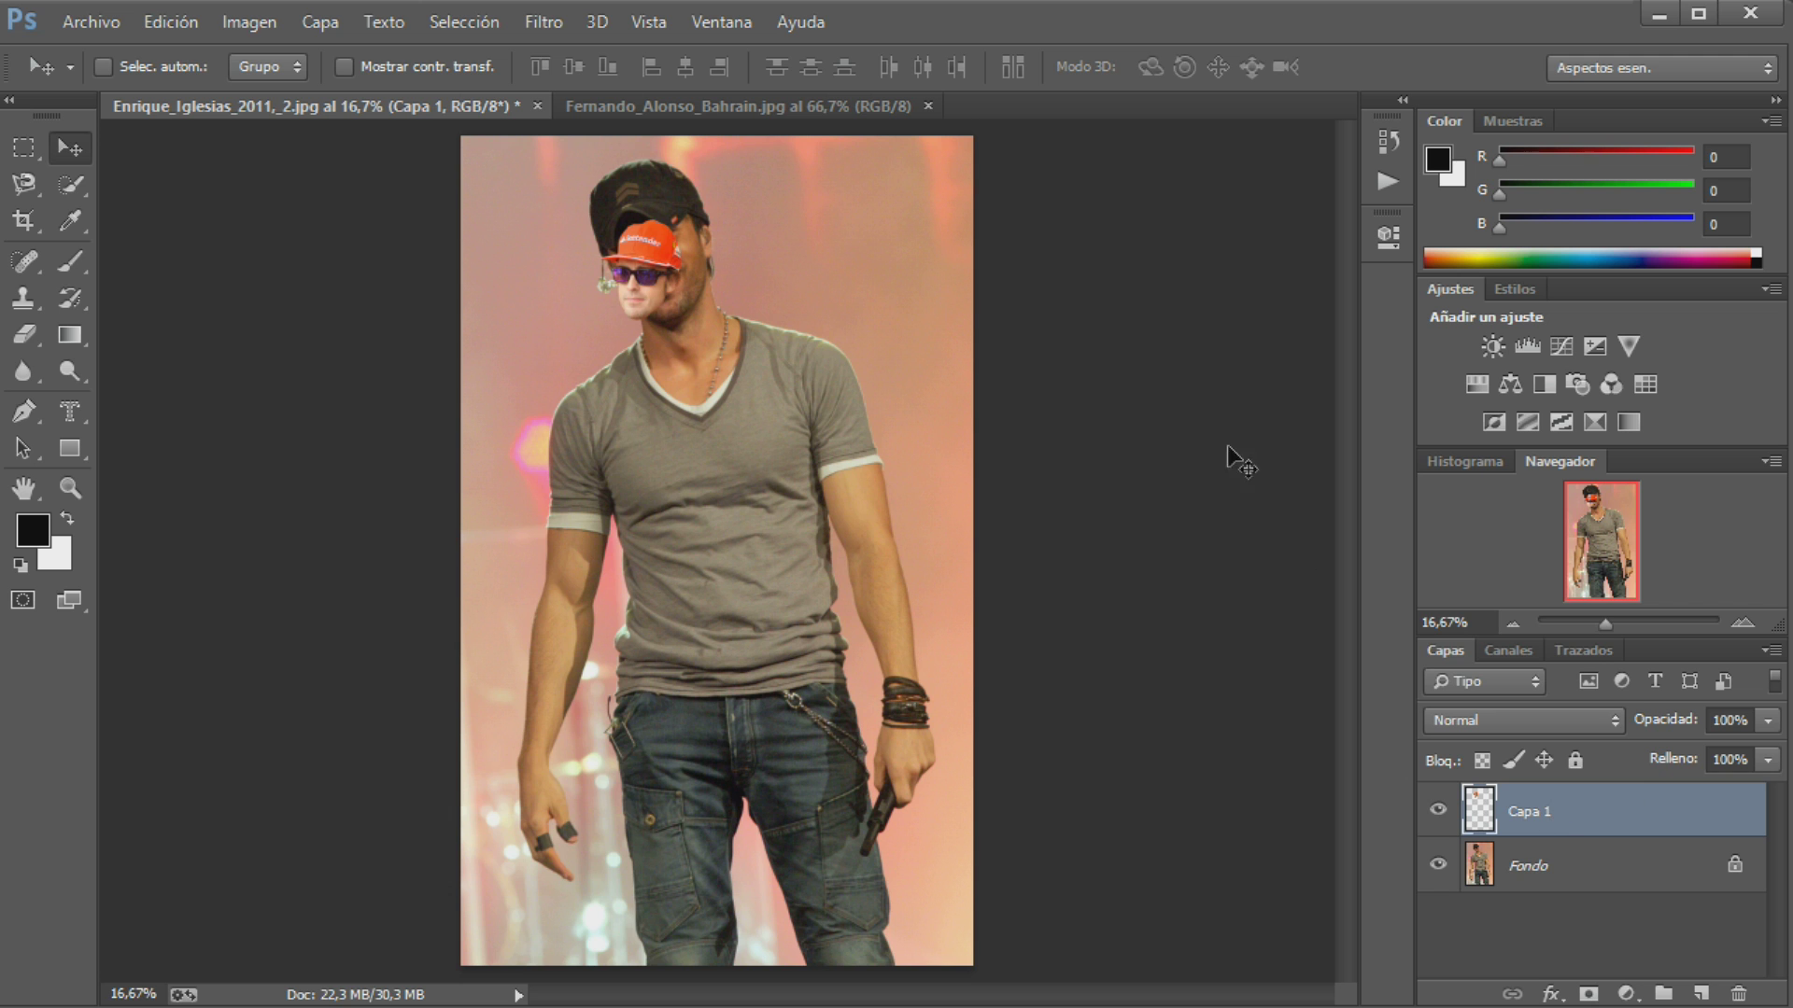
left_click(1742, 622)
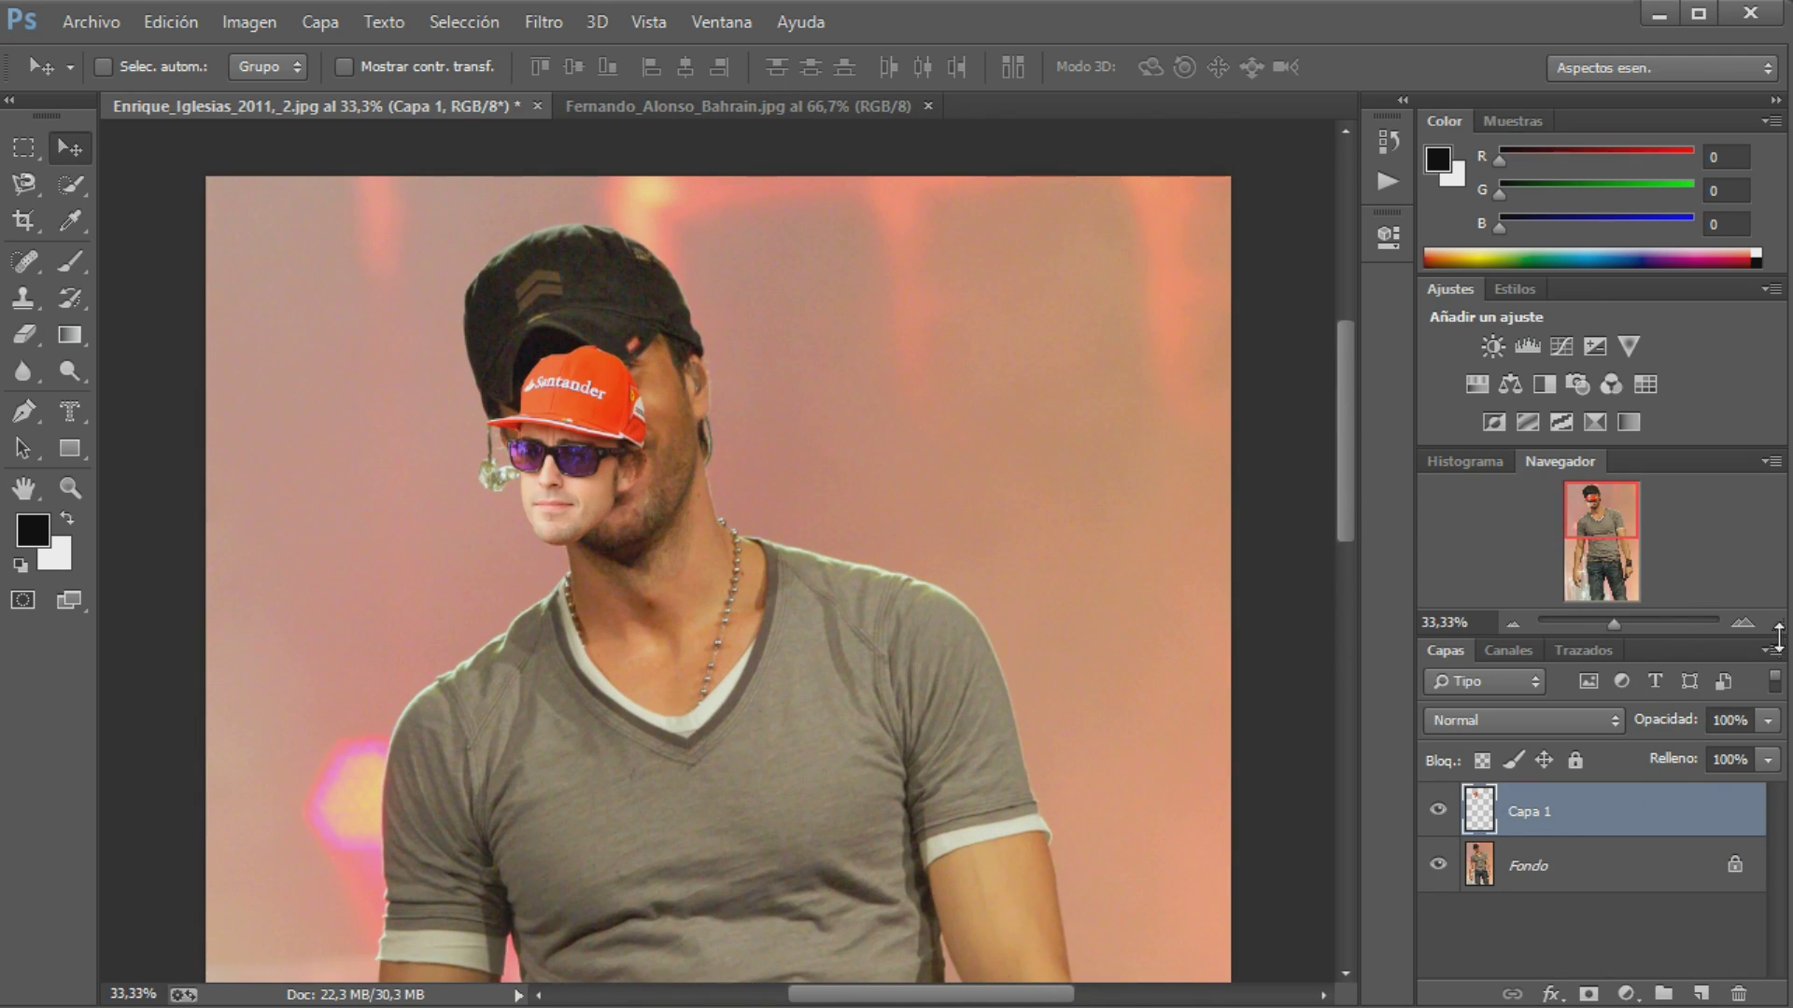
left_click(1742, 622)
left_click_drag(487, 407, 512, 371)
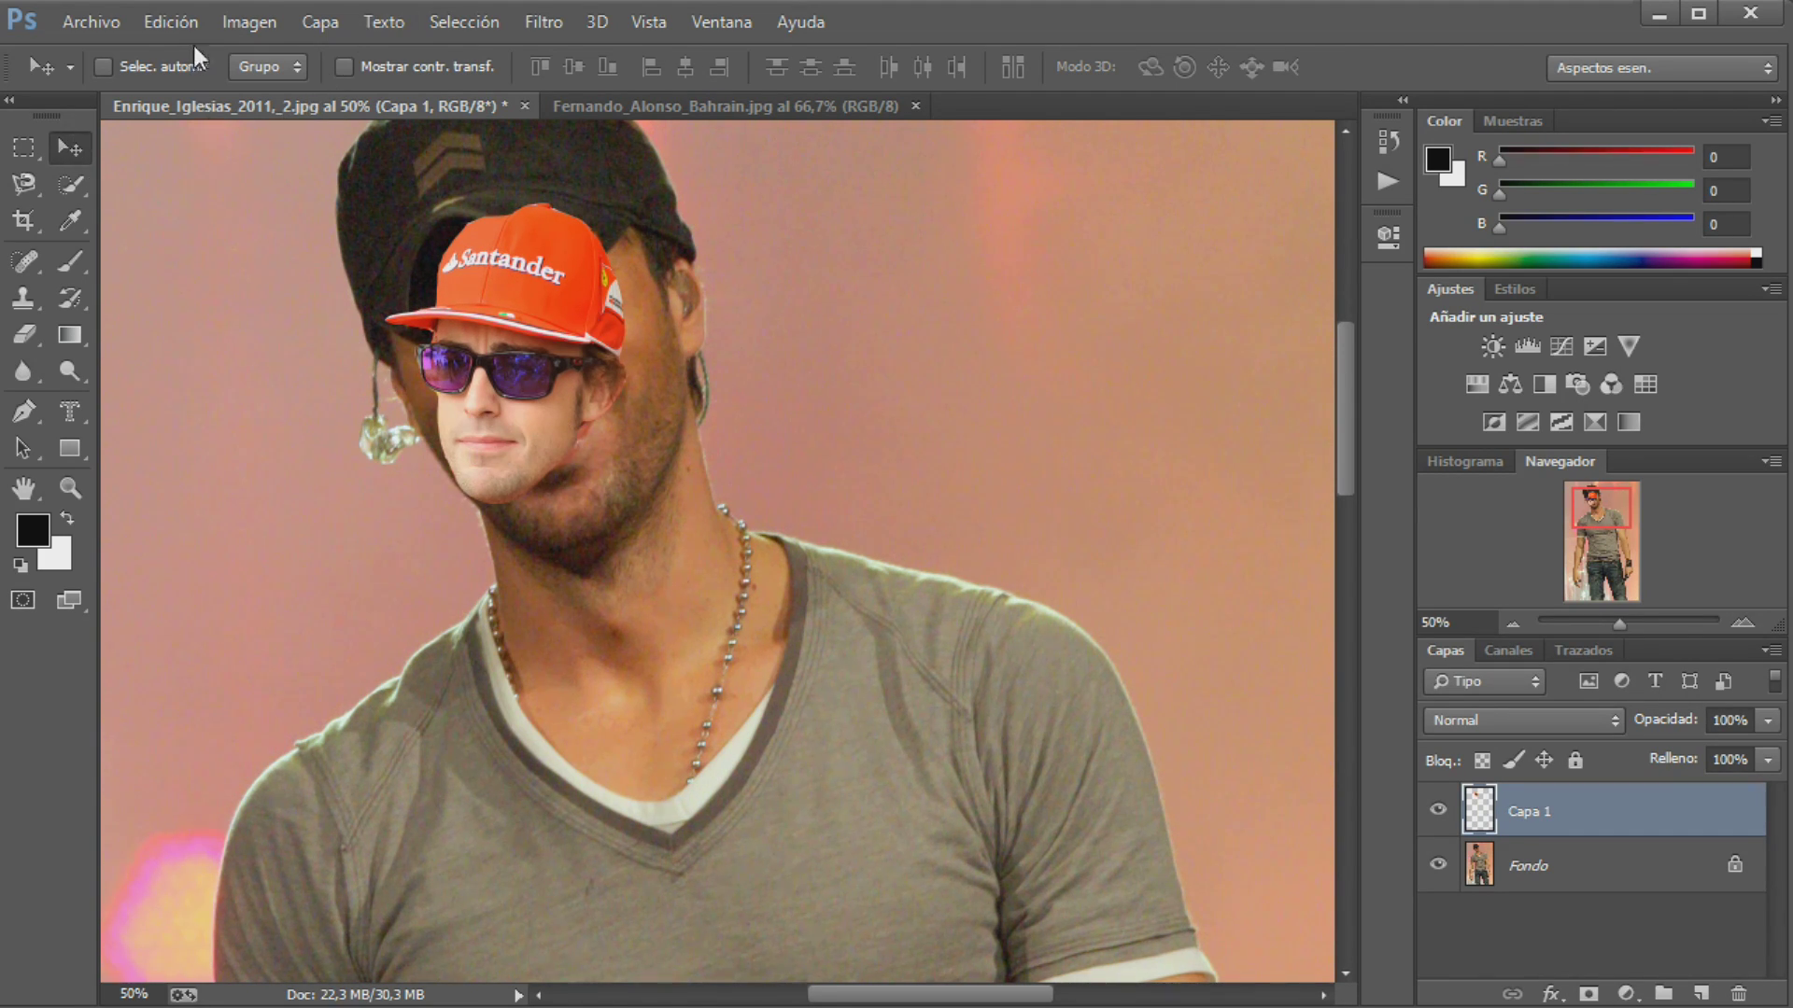
left_click(199, 13)
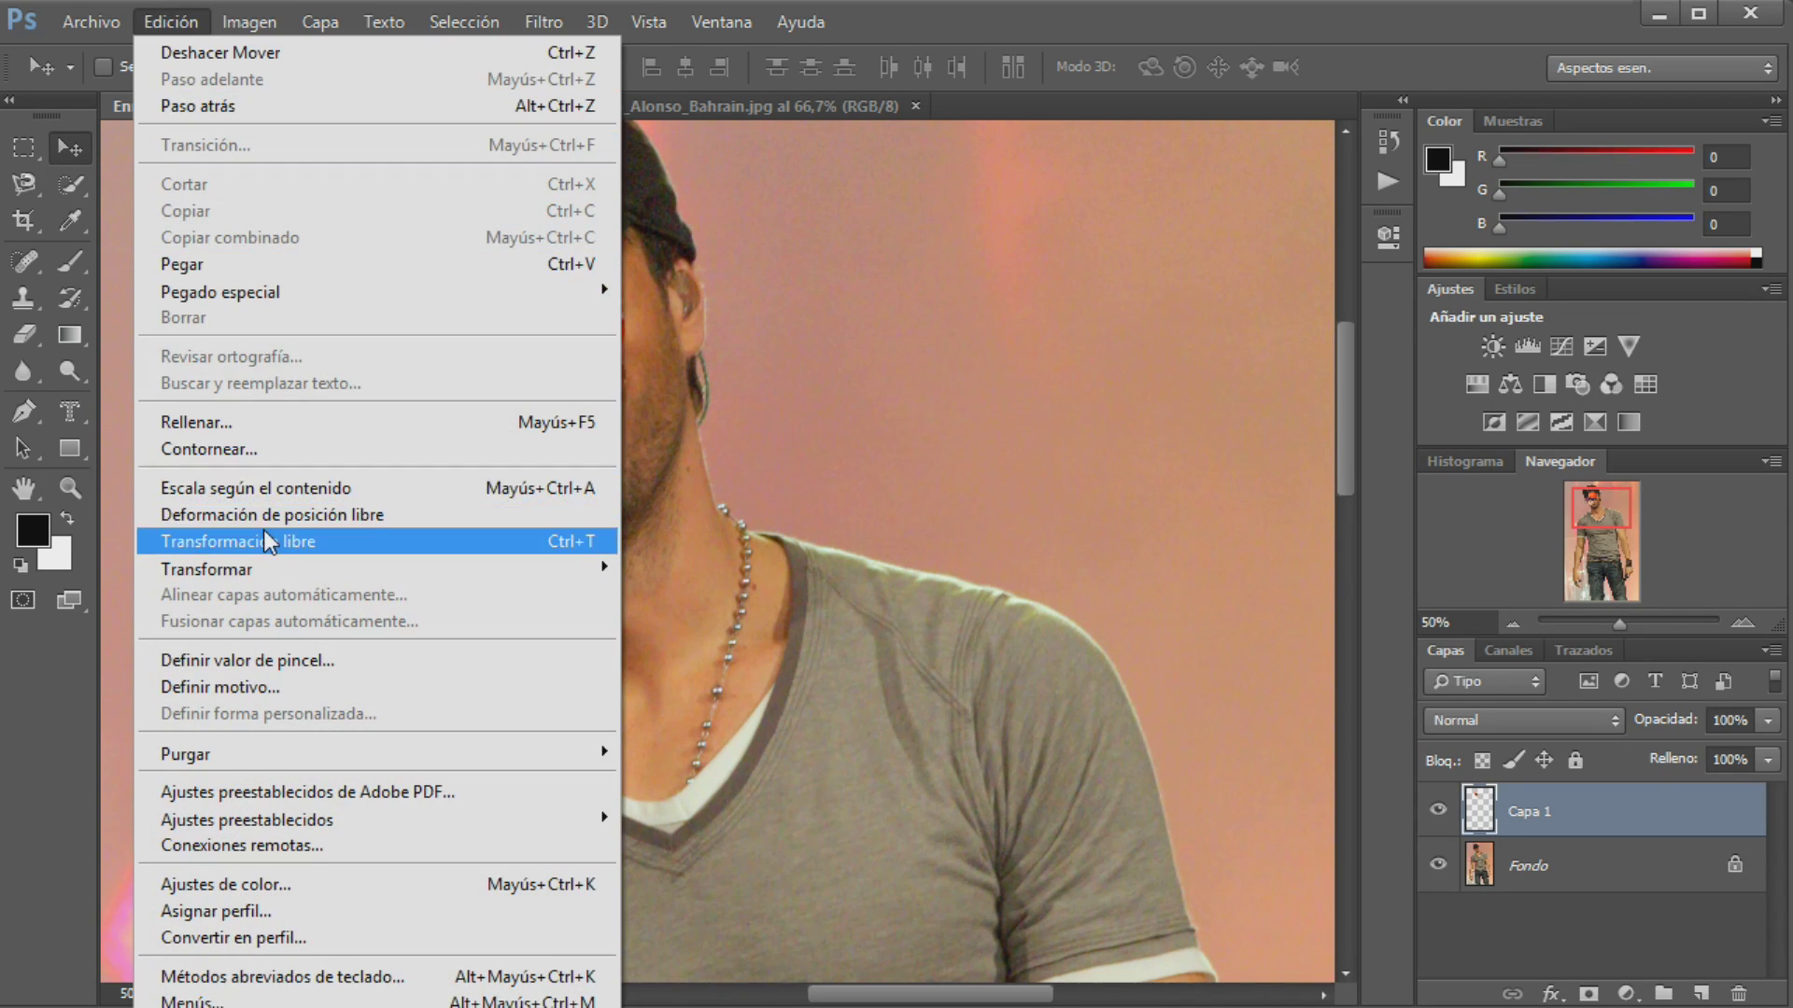
Free-transform the pasted head, tilting it about -20° and enlarging it over Enrique's head
left_click(266, 532)
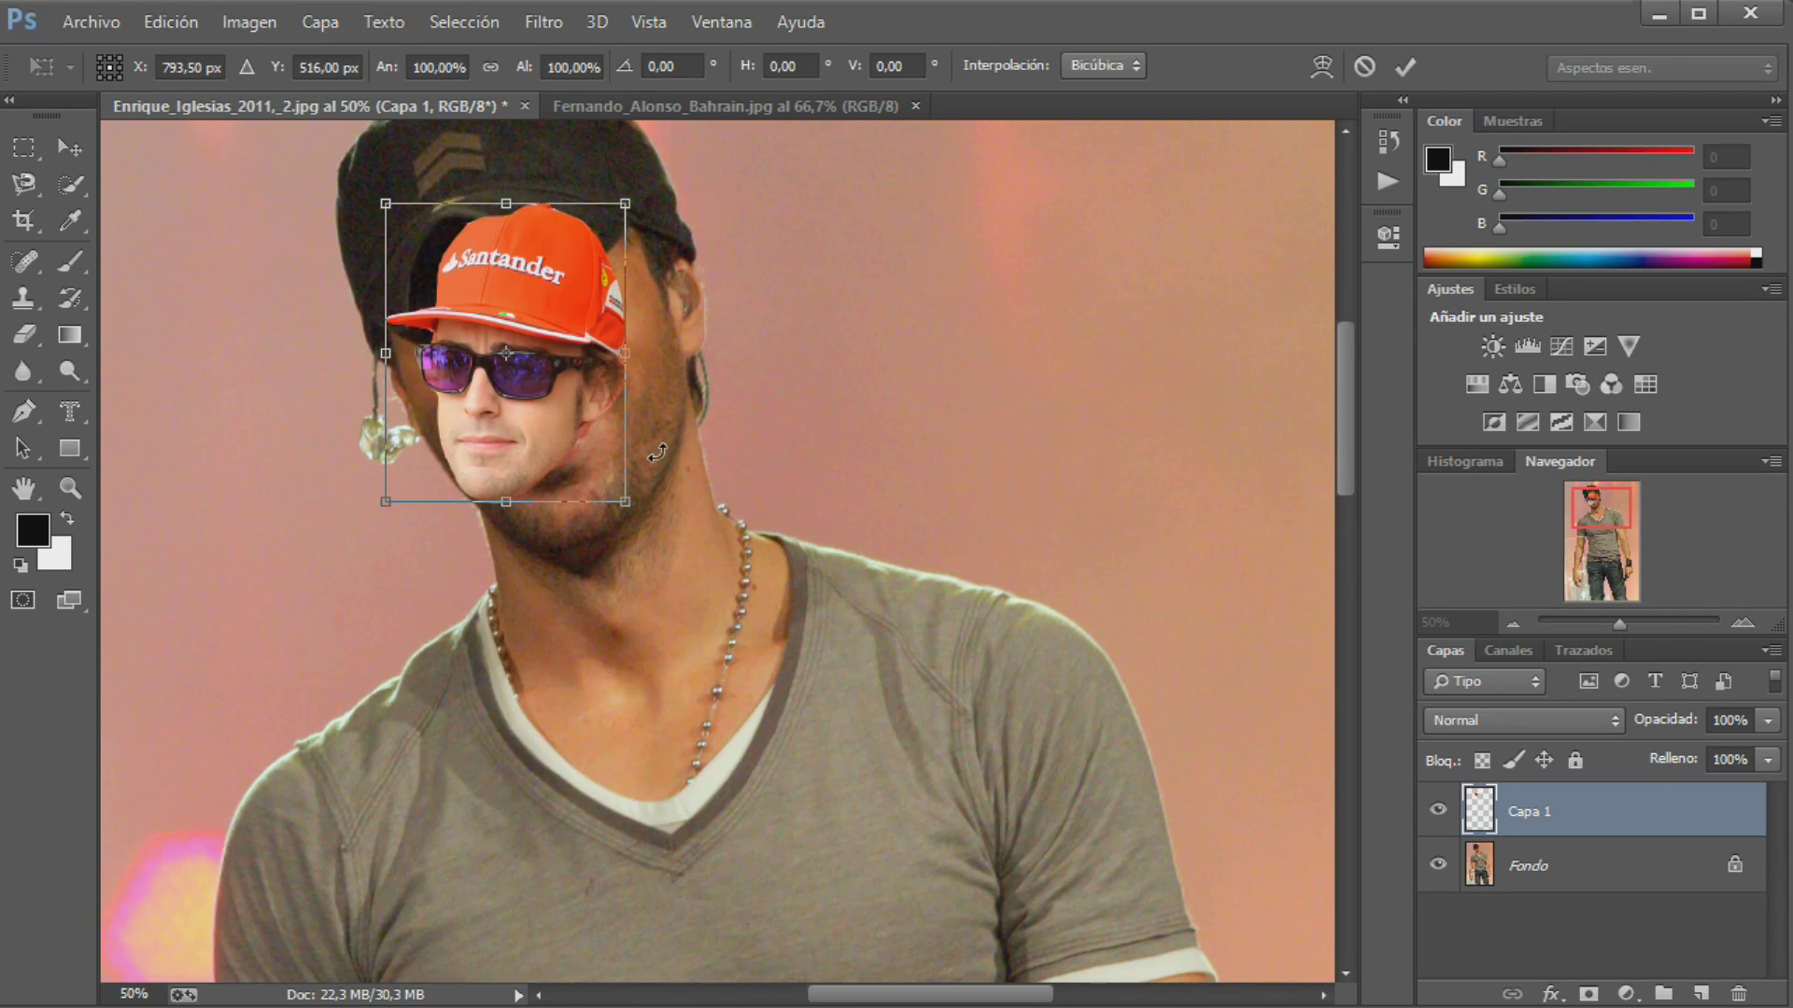
mouse_move(658, 452)
left_mouse_down()
mouse_move(713, 483)
mouse_move(779, 614)
mouse_move(539, 368)
left_mouse_up()
left_click_drag(698, 539, 794, 603)
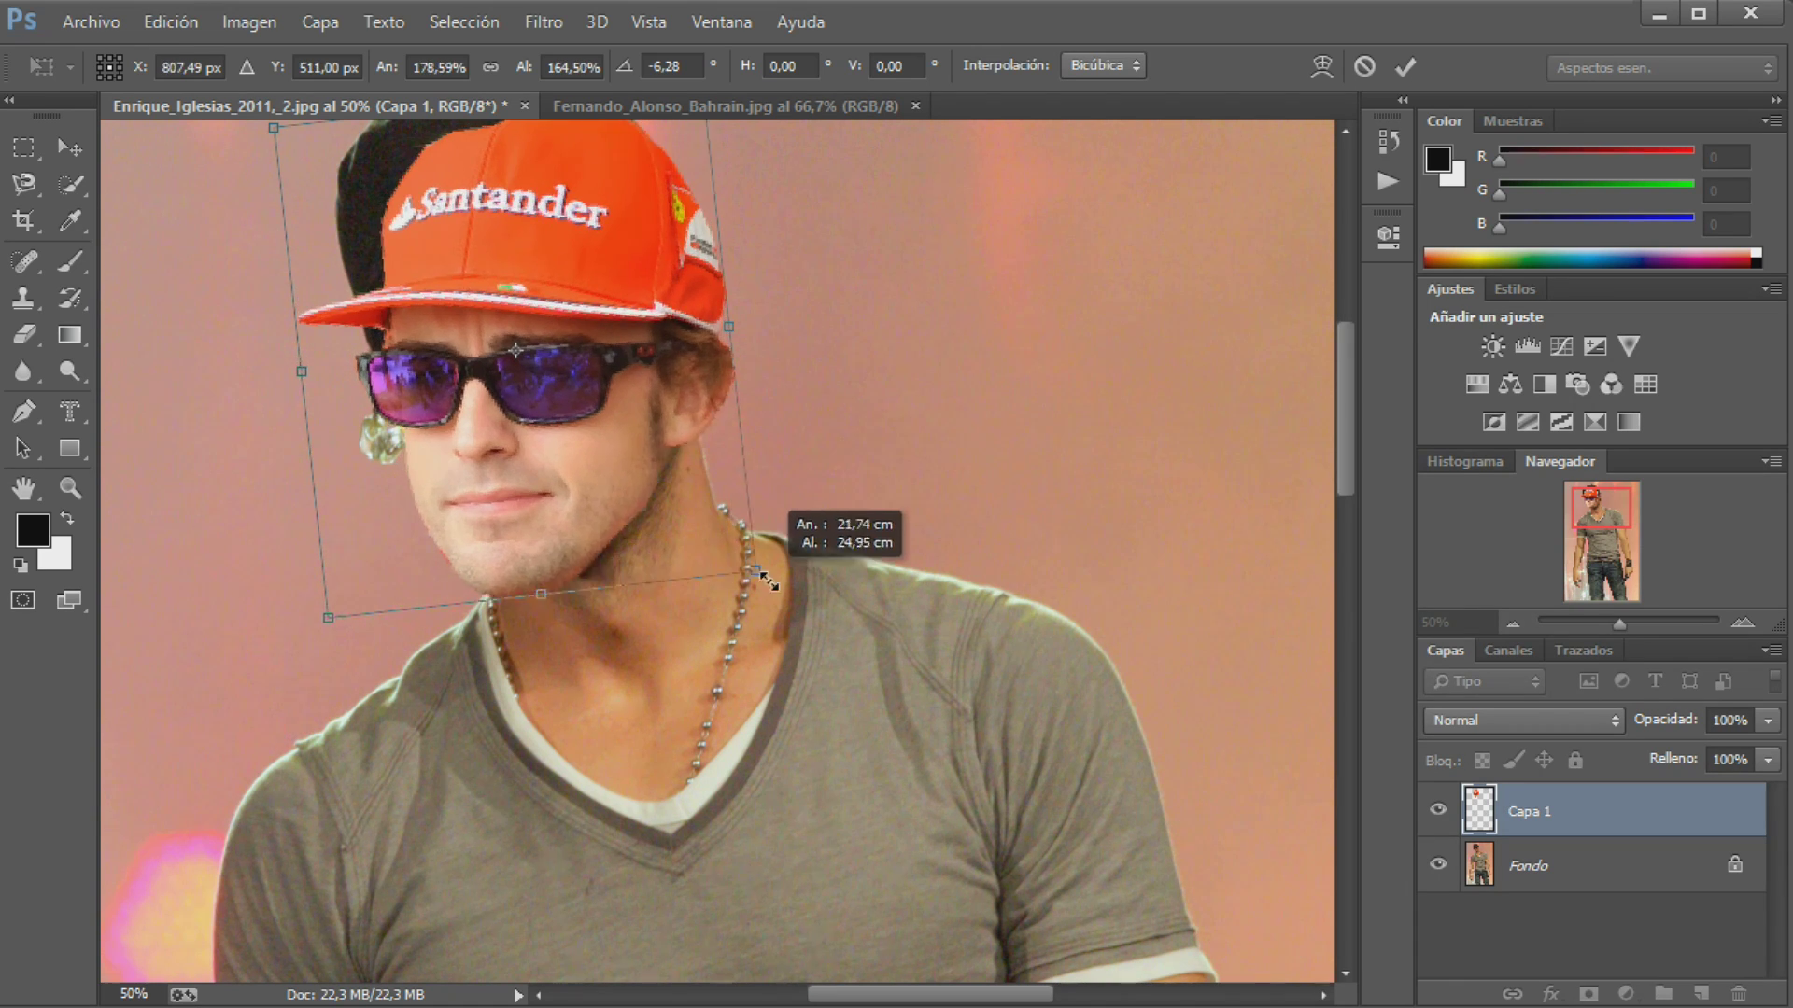
left_click_drag(835, 457, 794, 376)
scroll(561, 364, "up", 1)
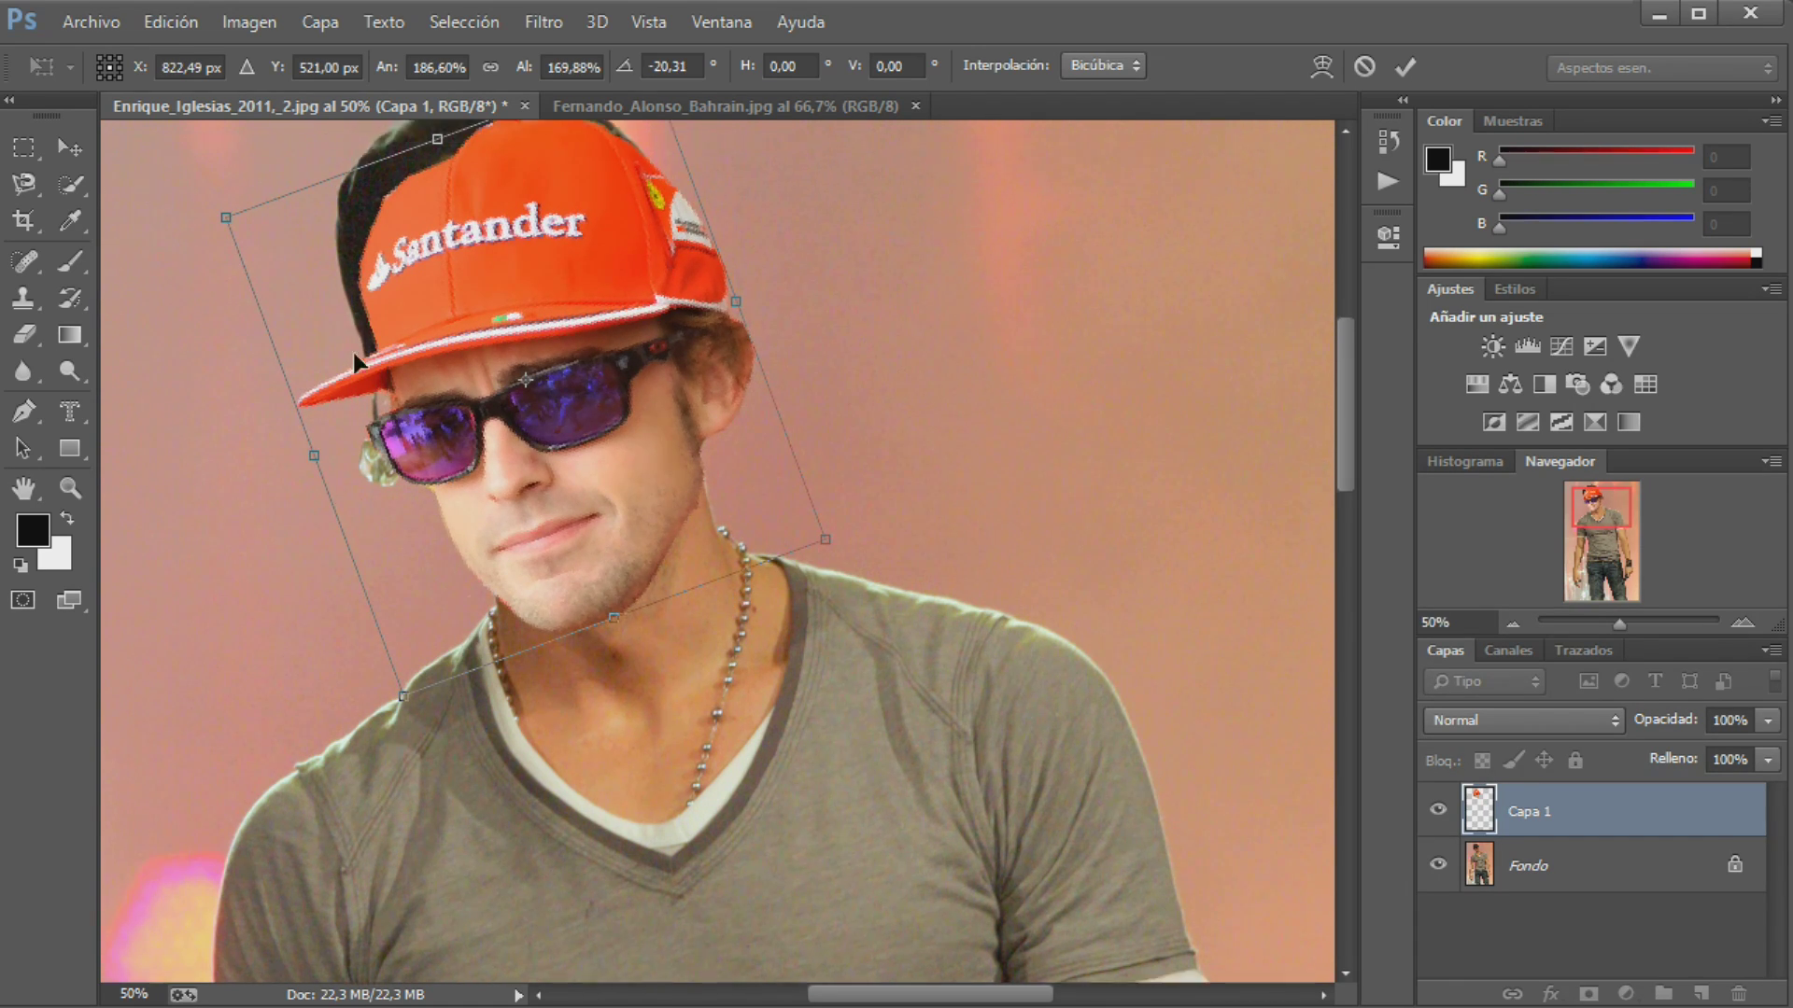
scroll(353, 351, "up", 1)
Scale the head to about 207%, position it on the neck, and apply the transform
left_click_drag(438, 181, 422, 147)
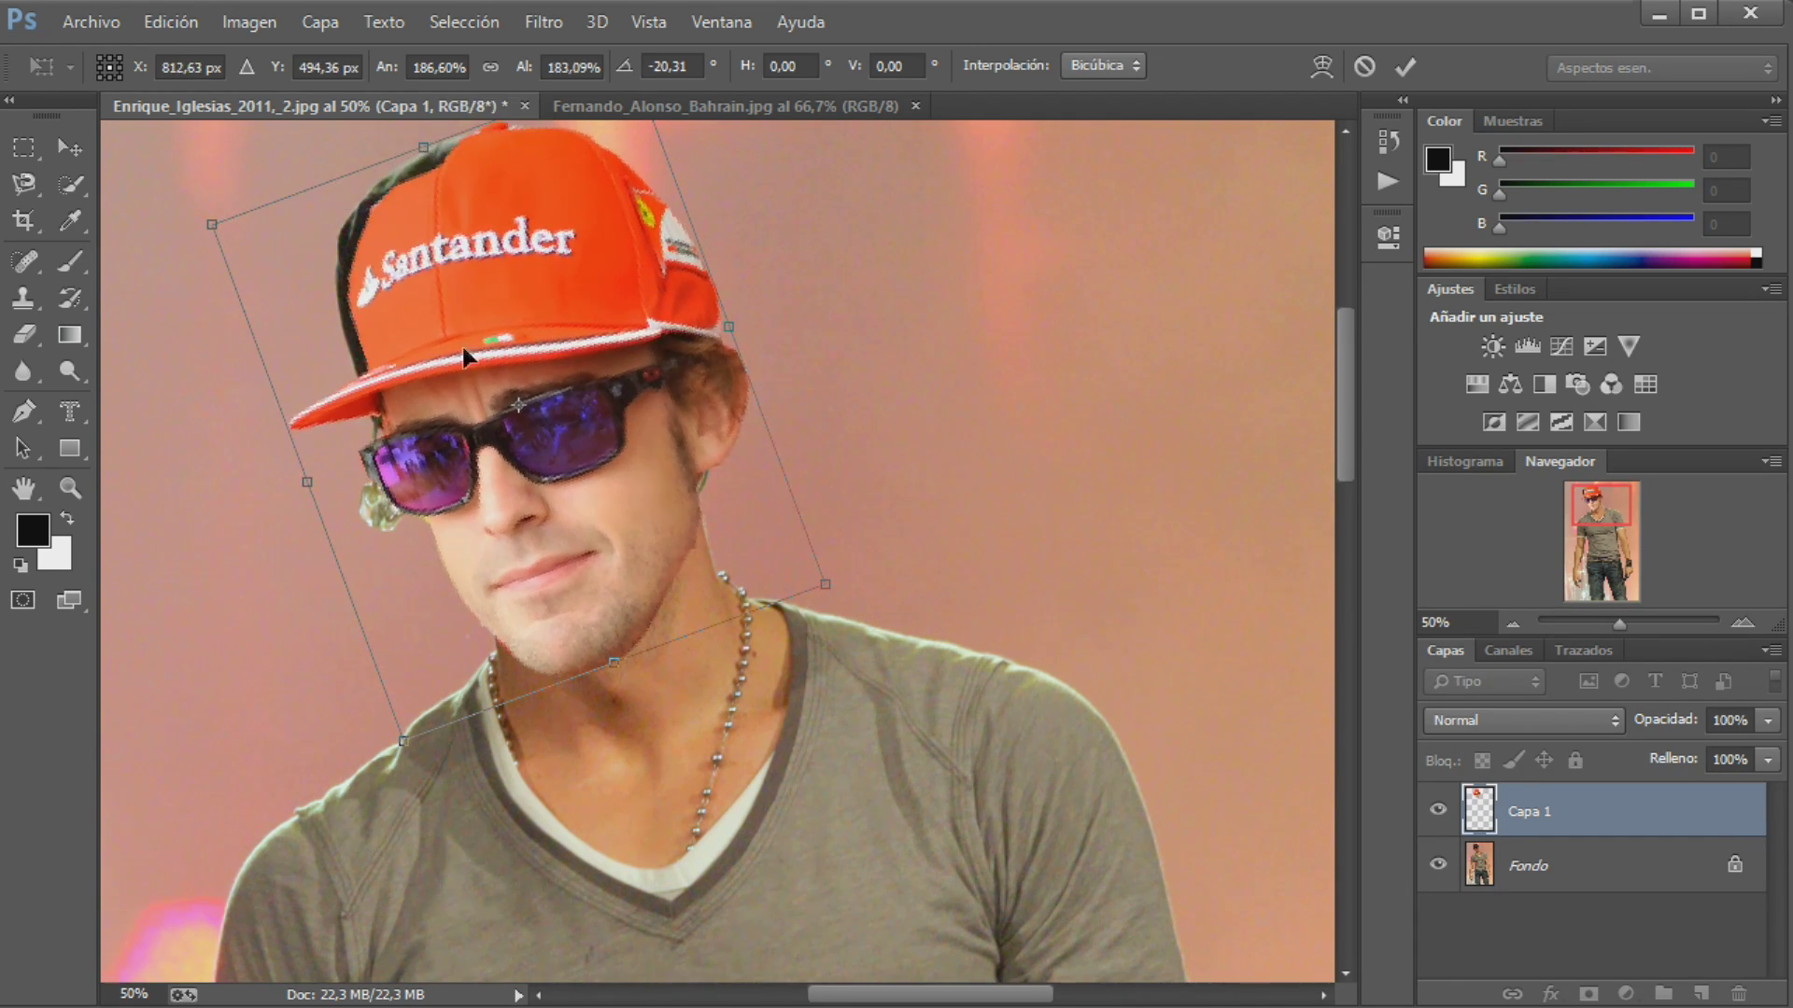
left_click_drag(469, 427, 439, 420)
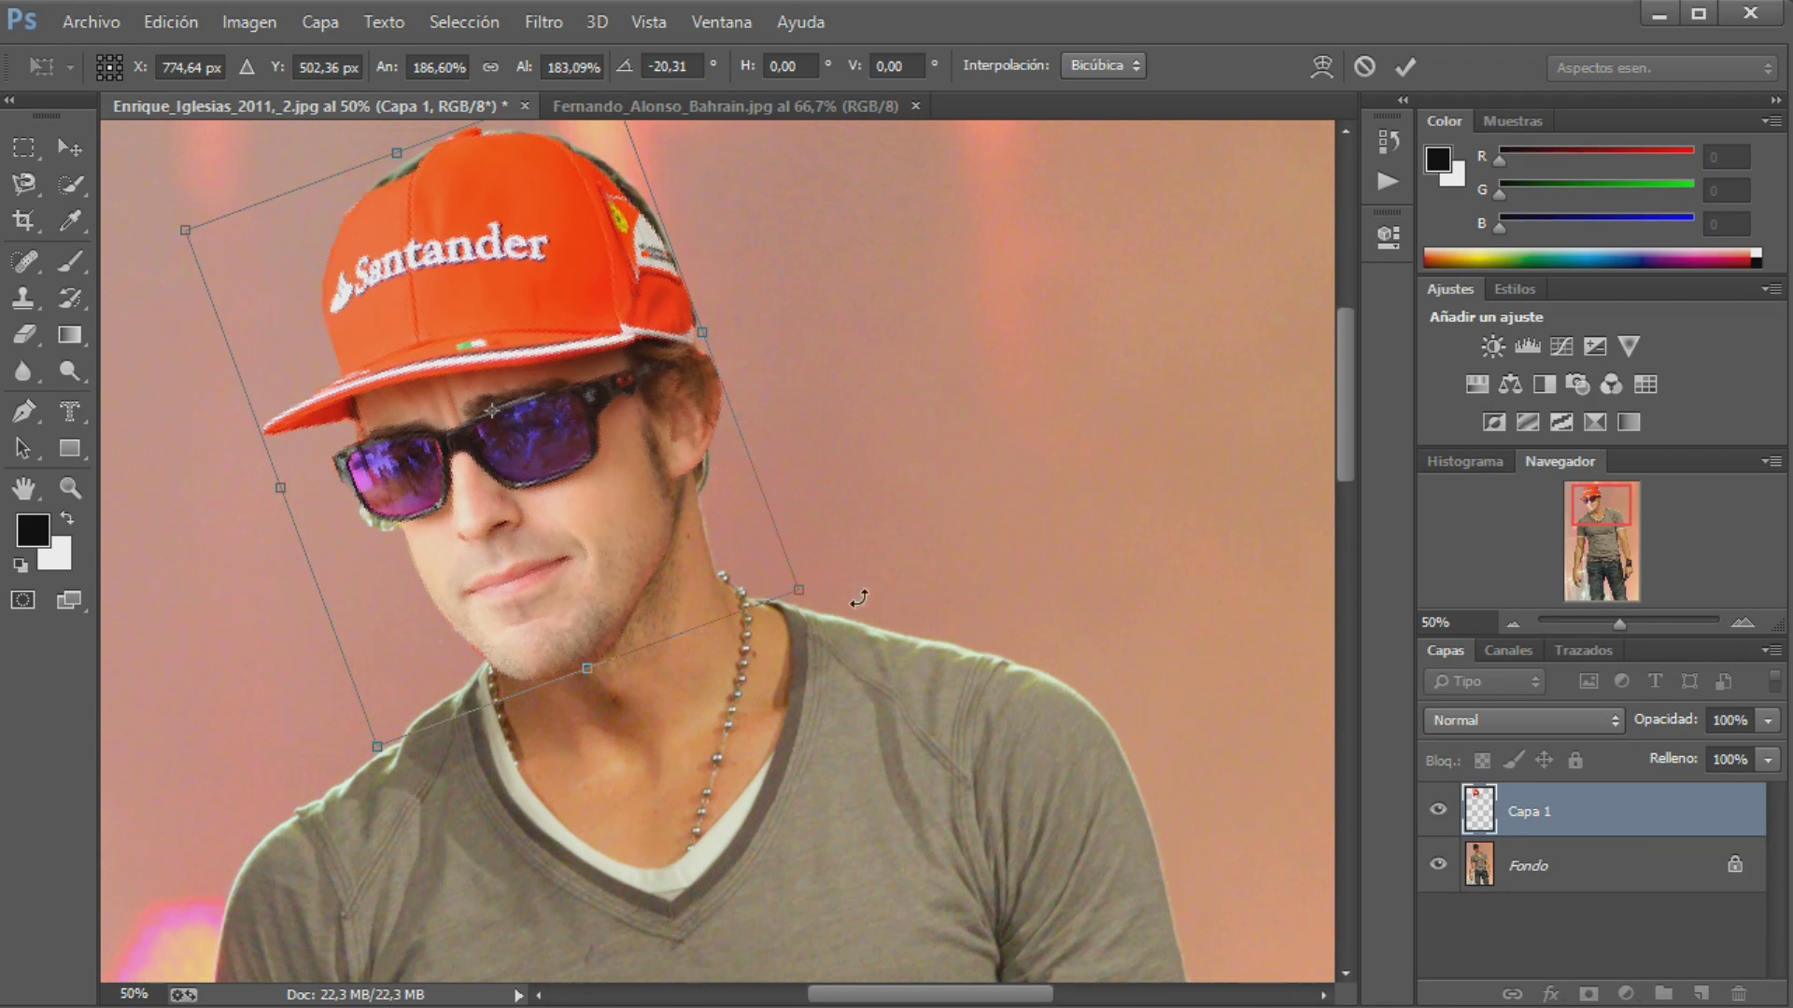
left_click_drag(793, 592, 811, 592)
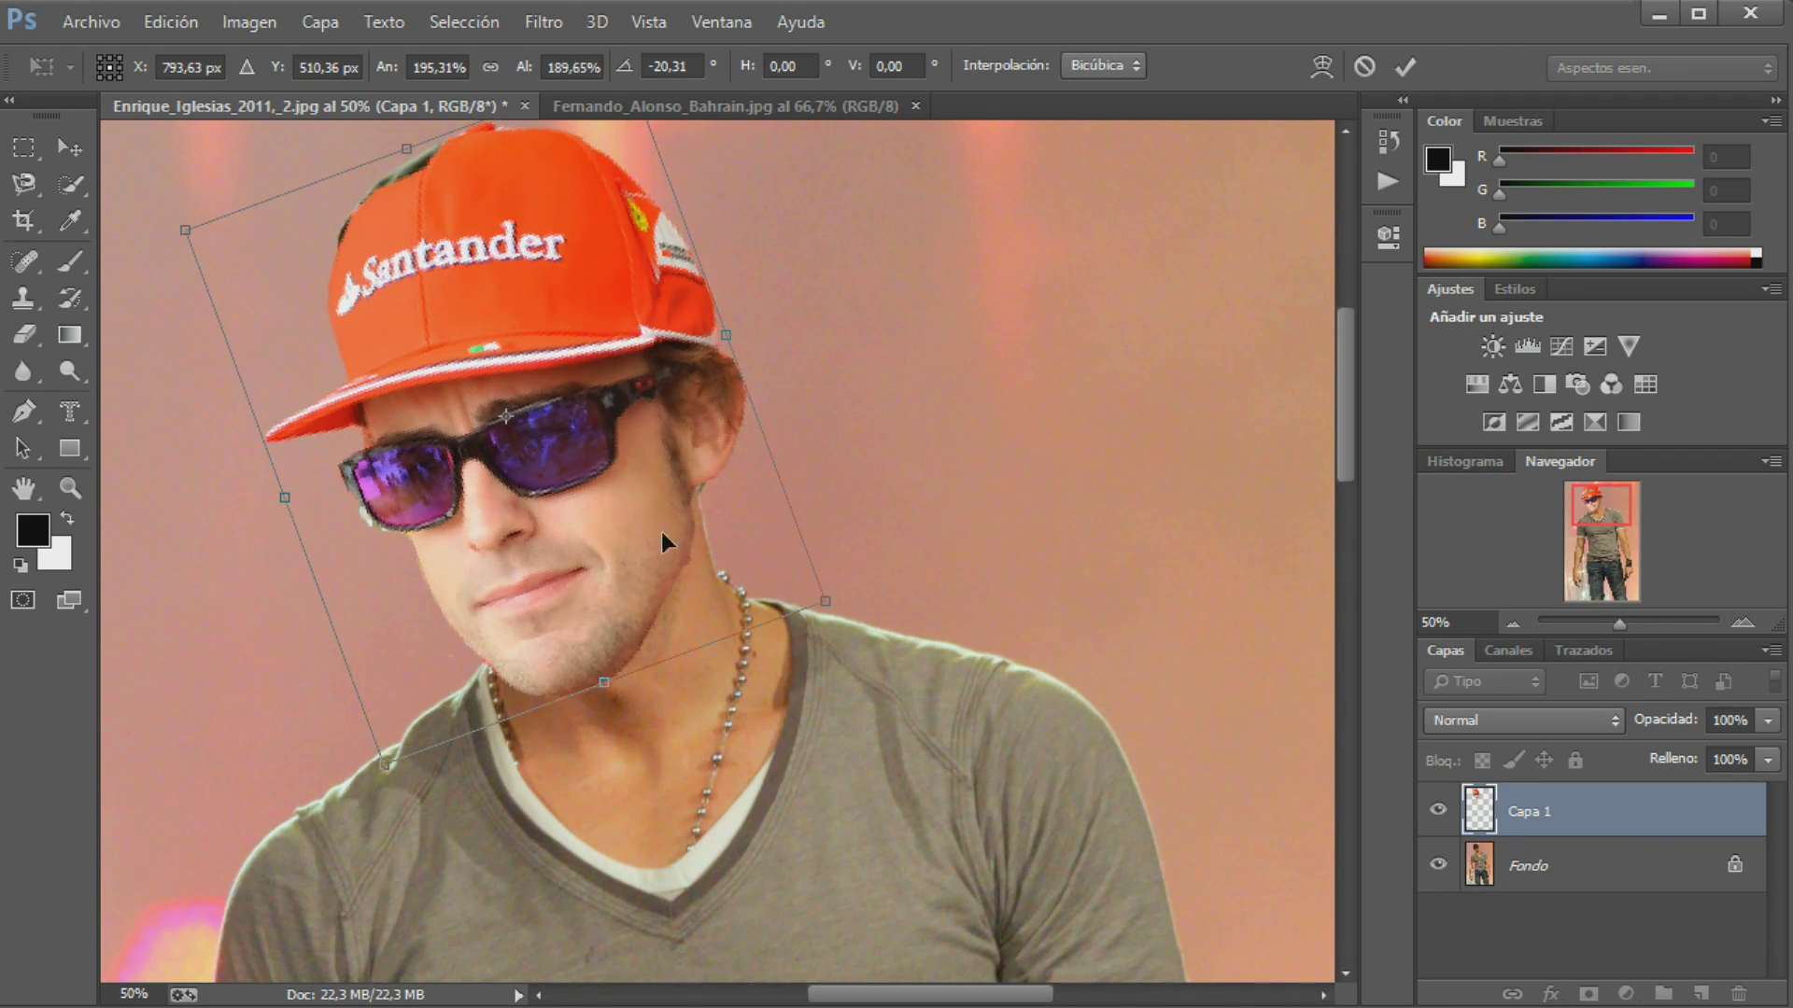
left_click_drag(471, 485, 451, 464)
left_click_drag(811, 592, 839, 612)
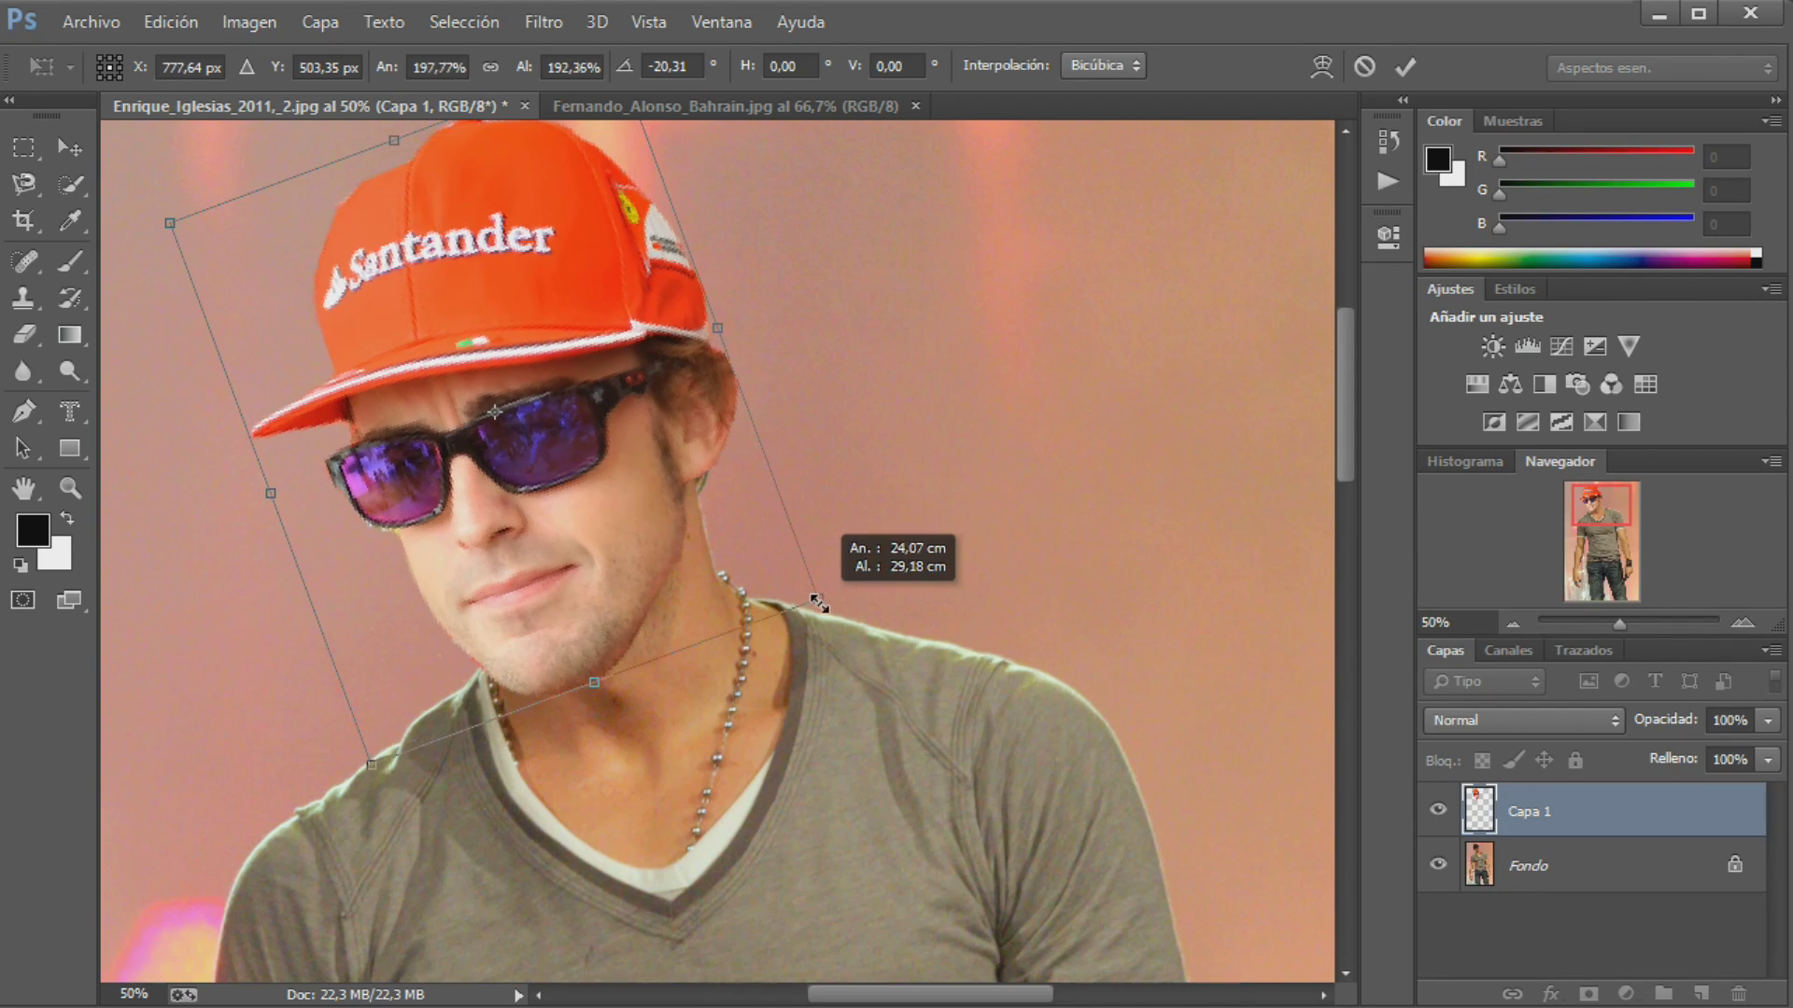
left_click_drag(623, 502, 608, 497)
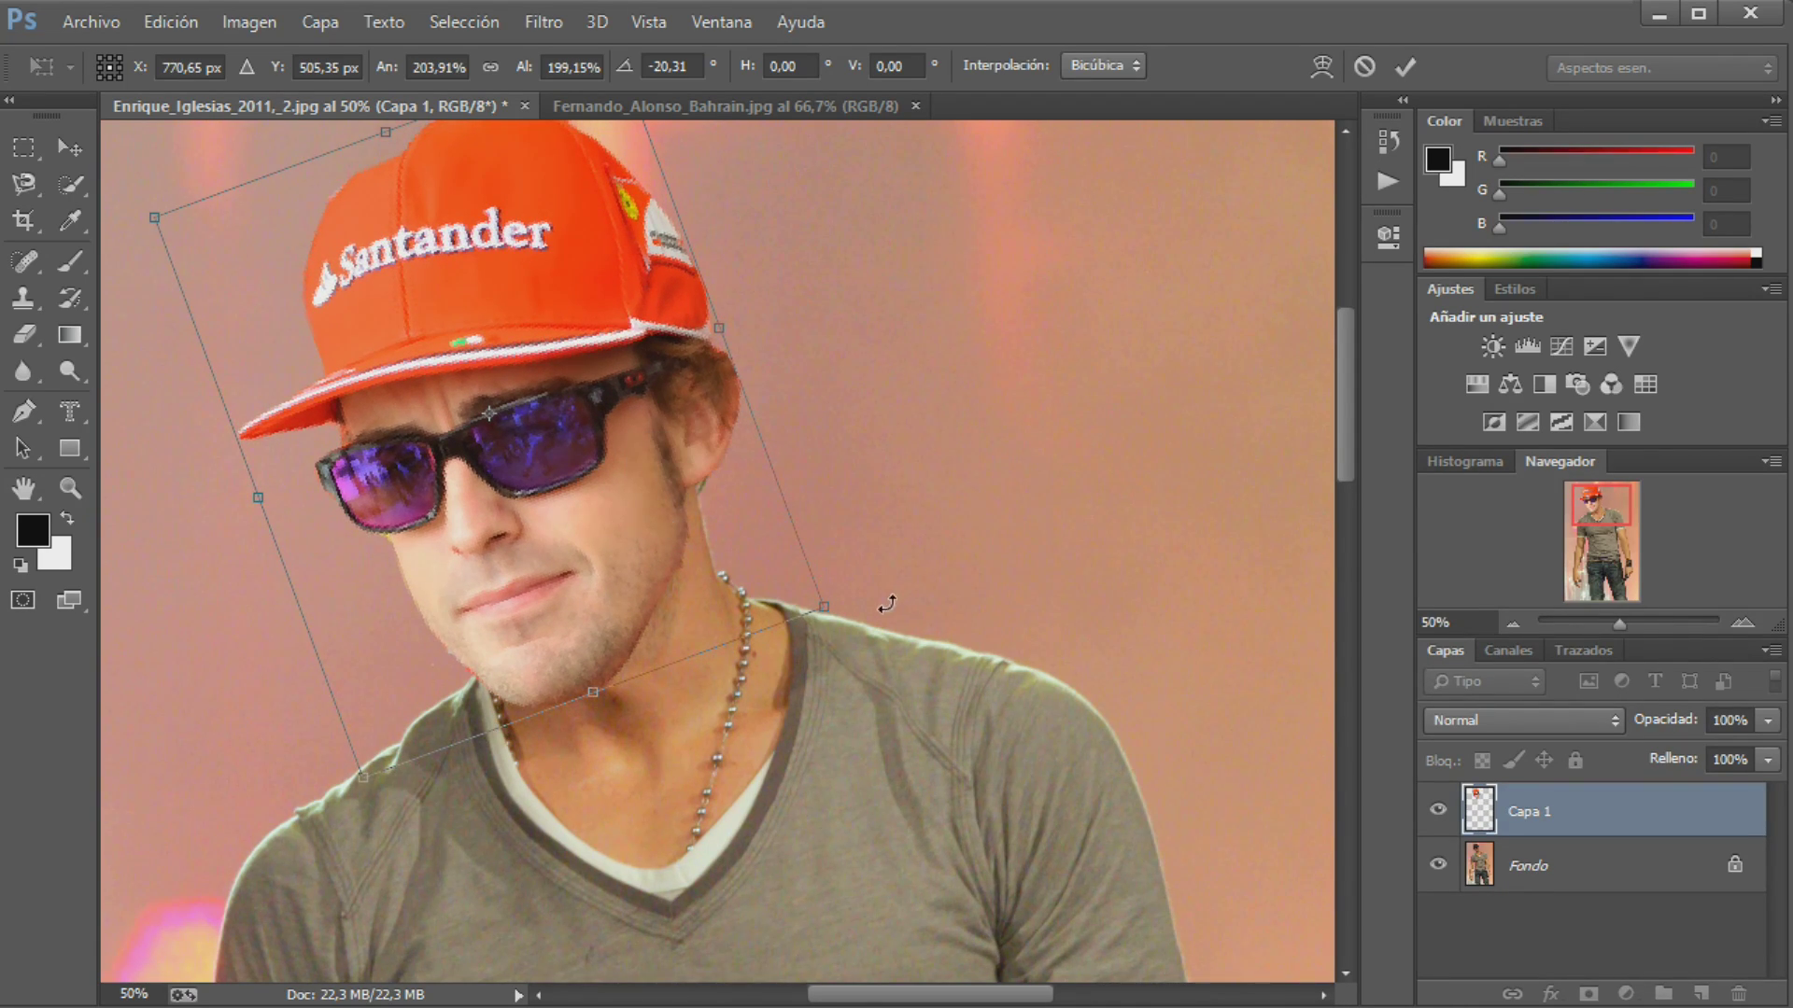
left_click_drag(832, 611, 845, 621)
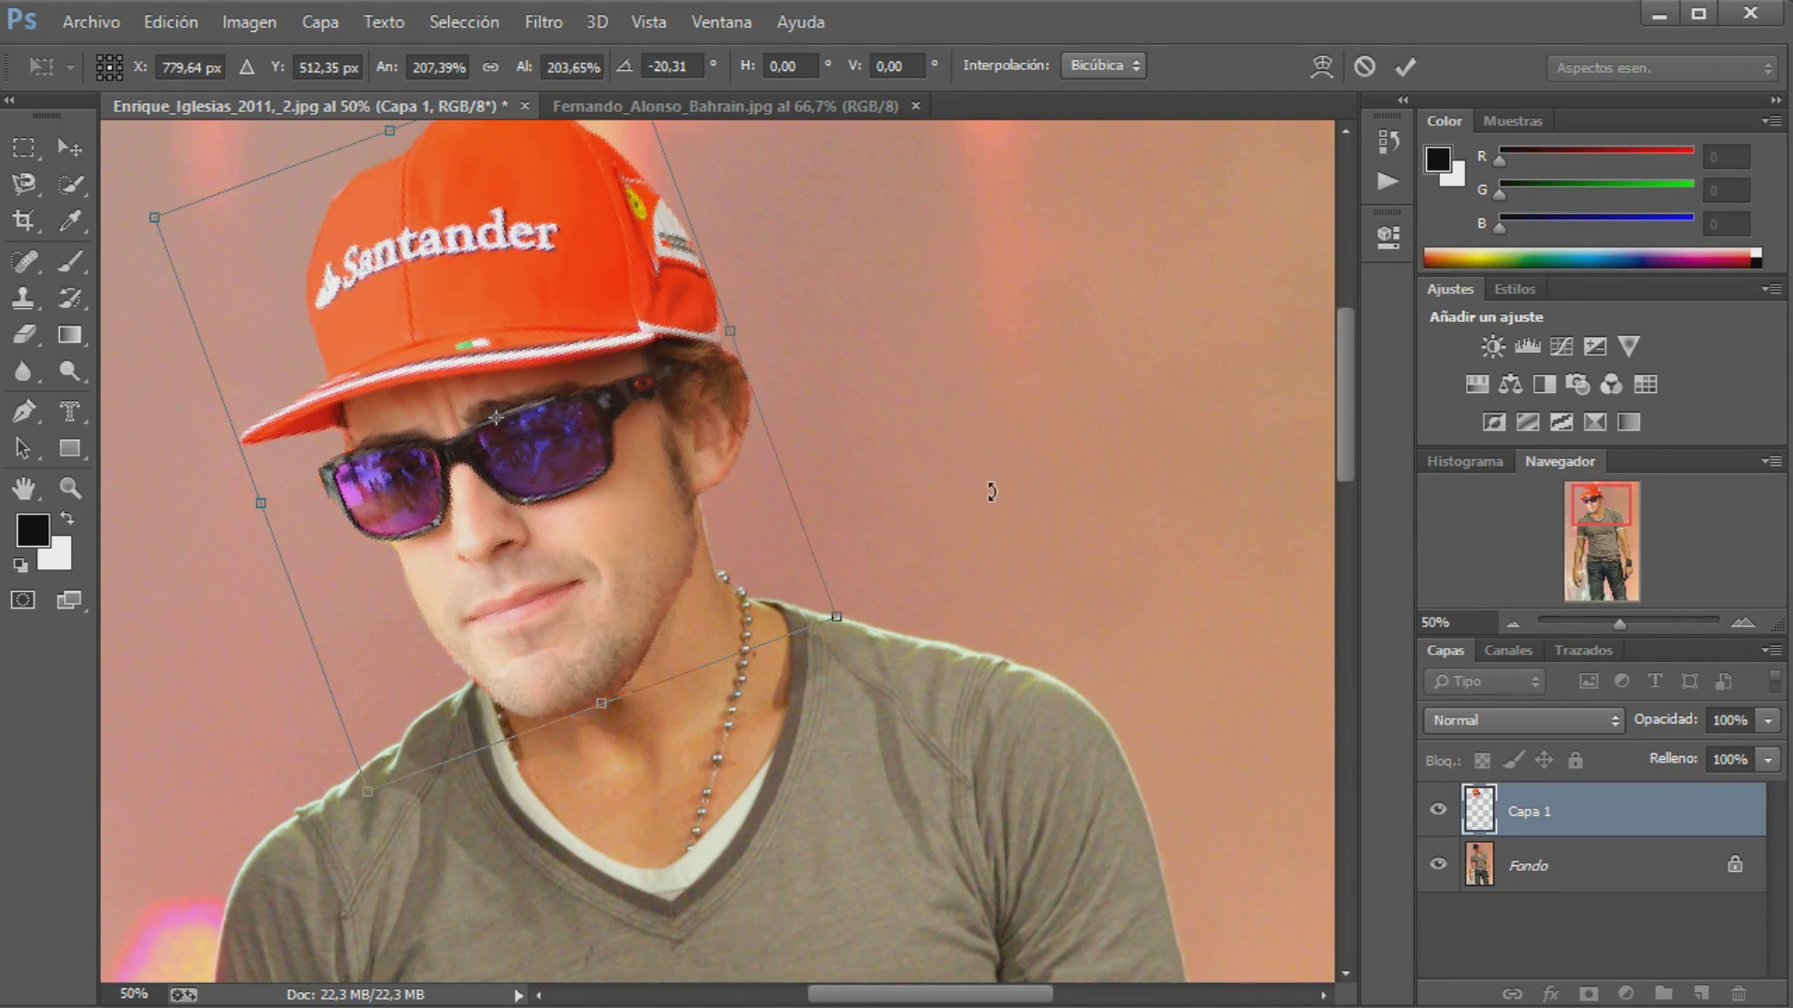
left_click(70, 147)
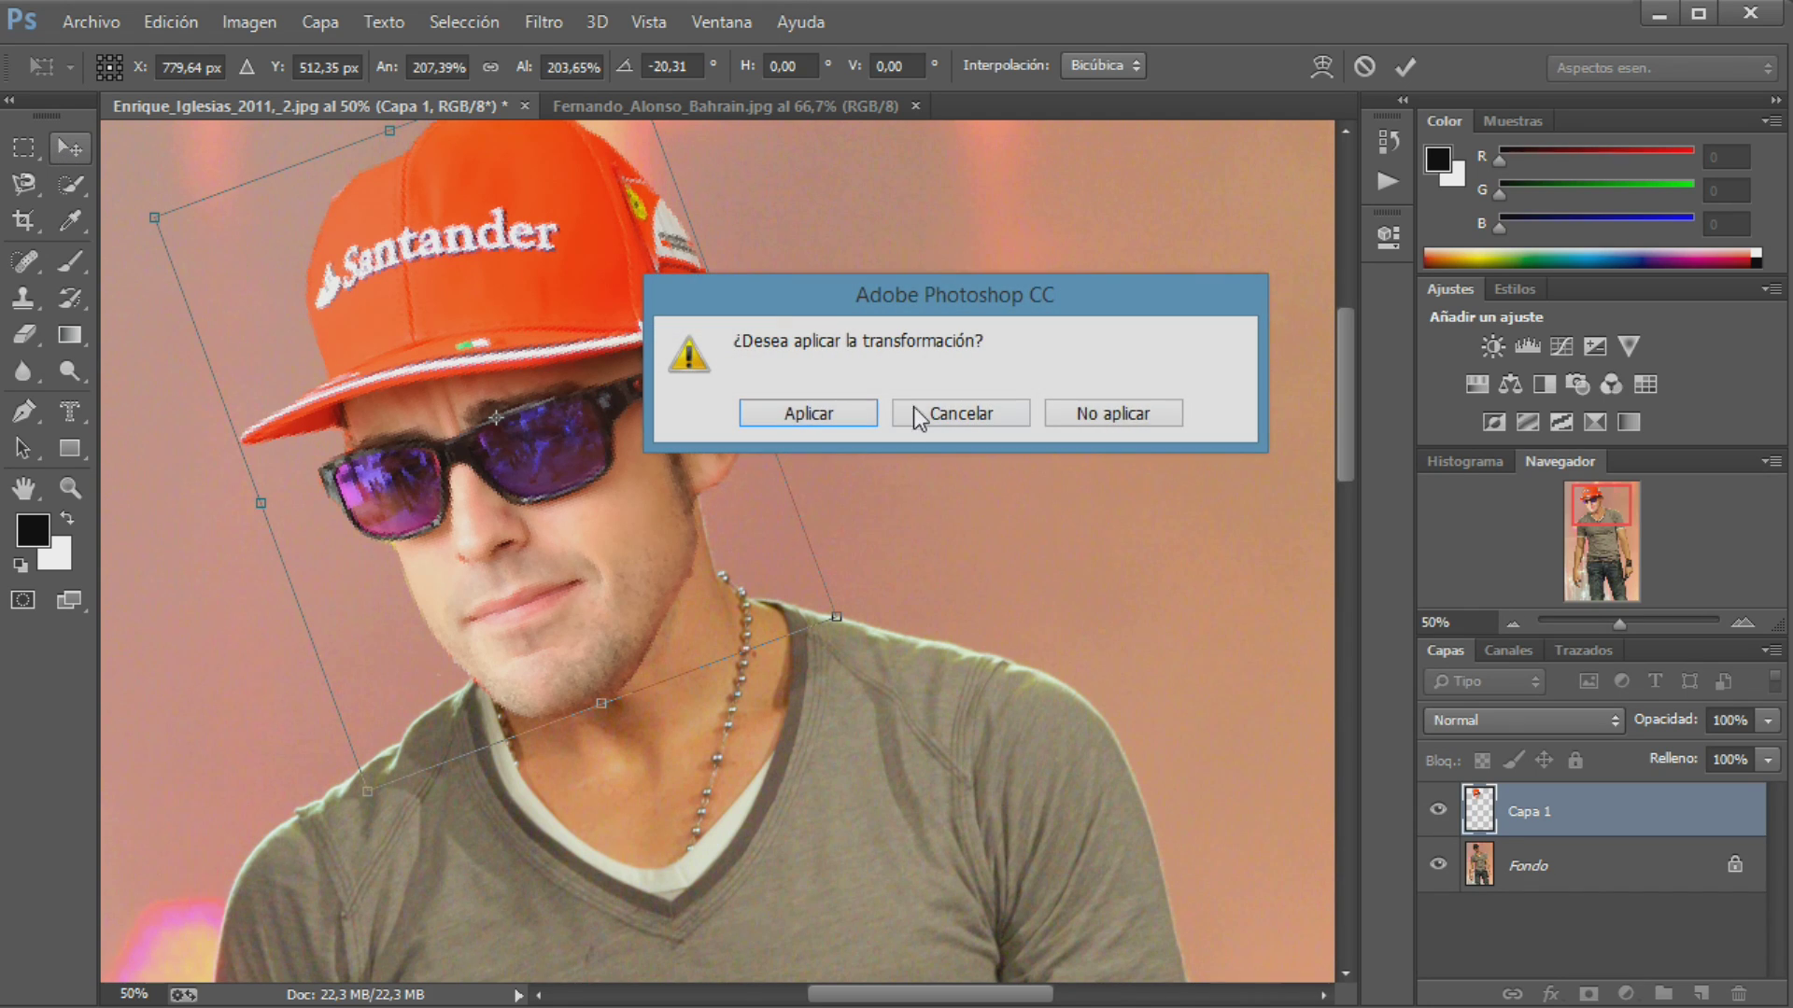
left_click(814, 416)
scroll(1076, 512, "up", 3)
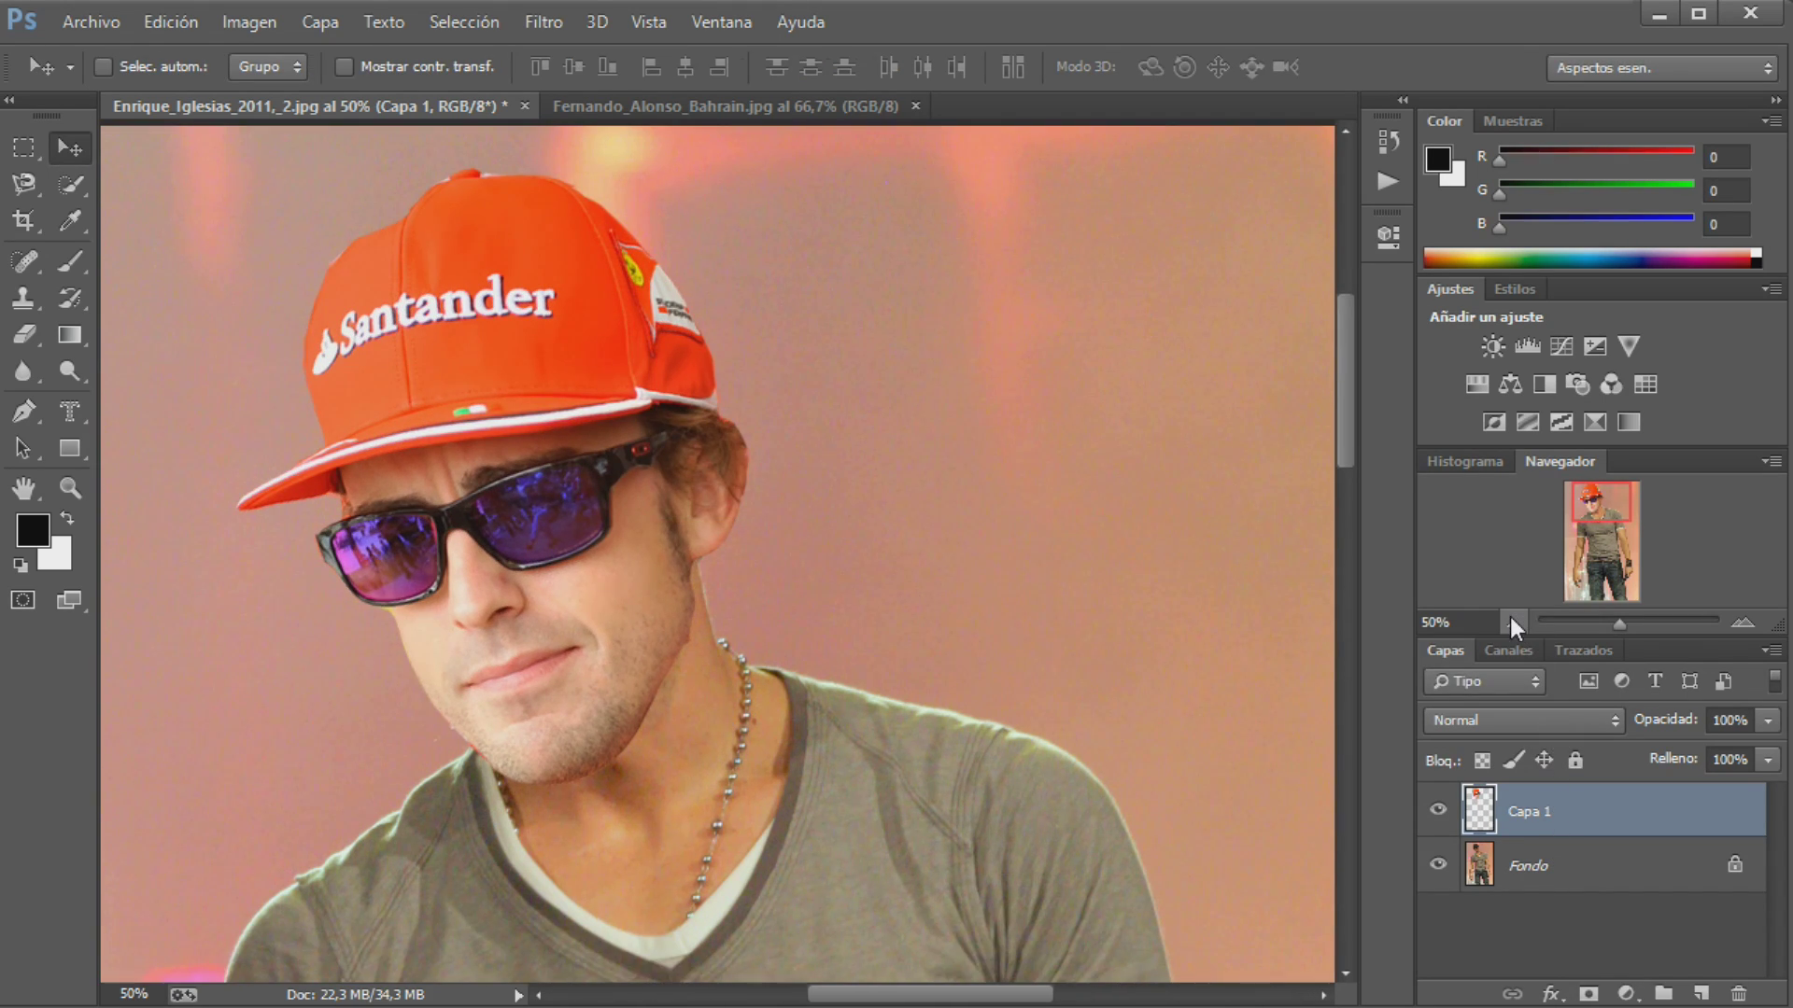
Zoom out to 12.5% to review the whole composite, then zoom back in on the head
left_click(1510, 618)
left_click(1509, 618)
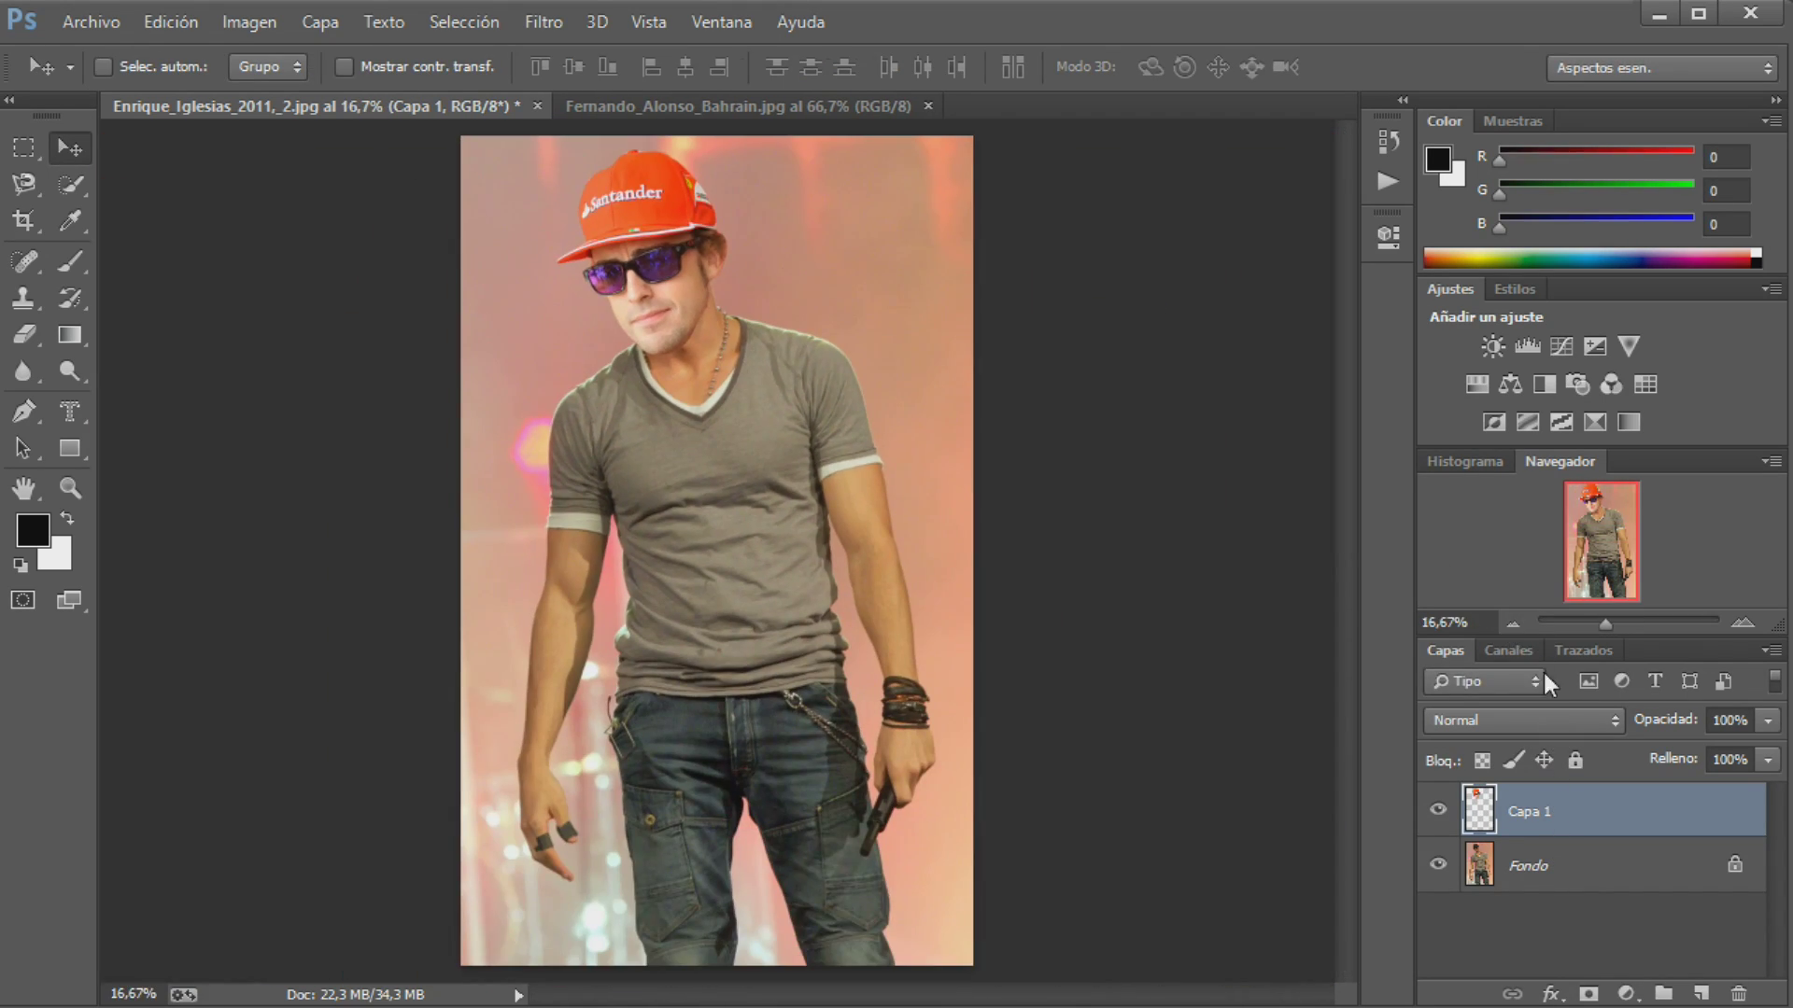
left_click(1516, 622)
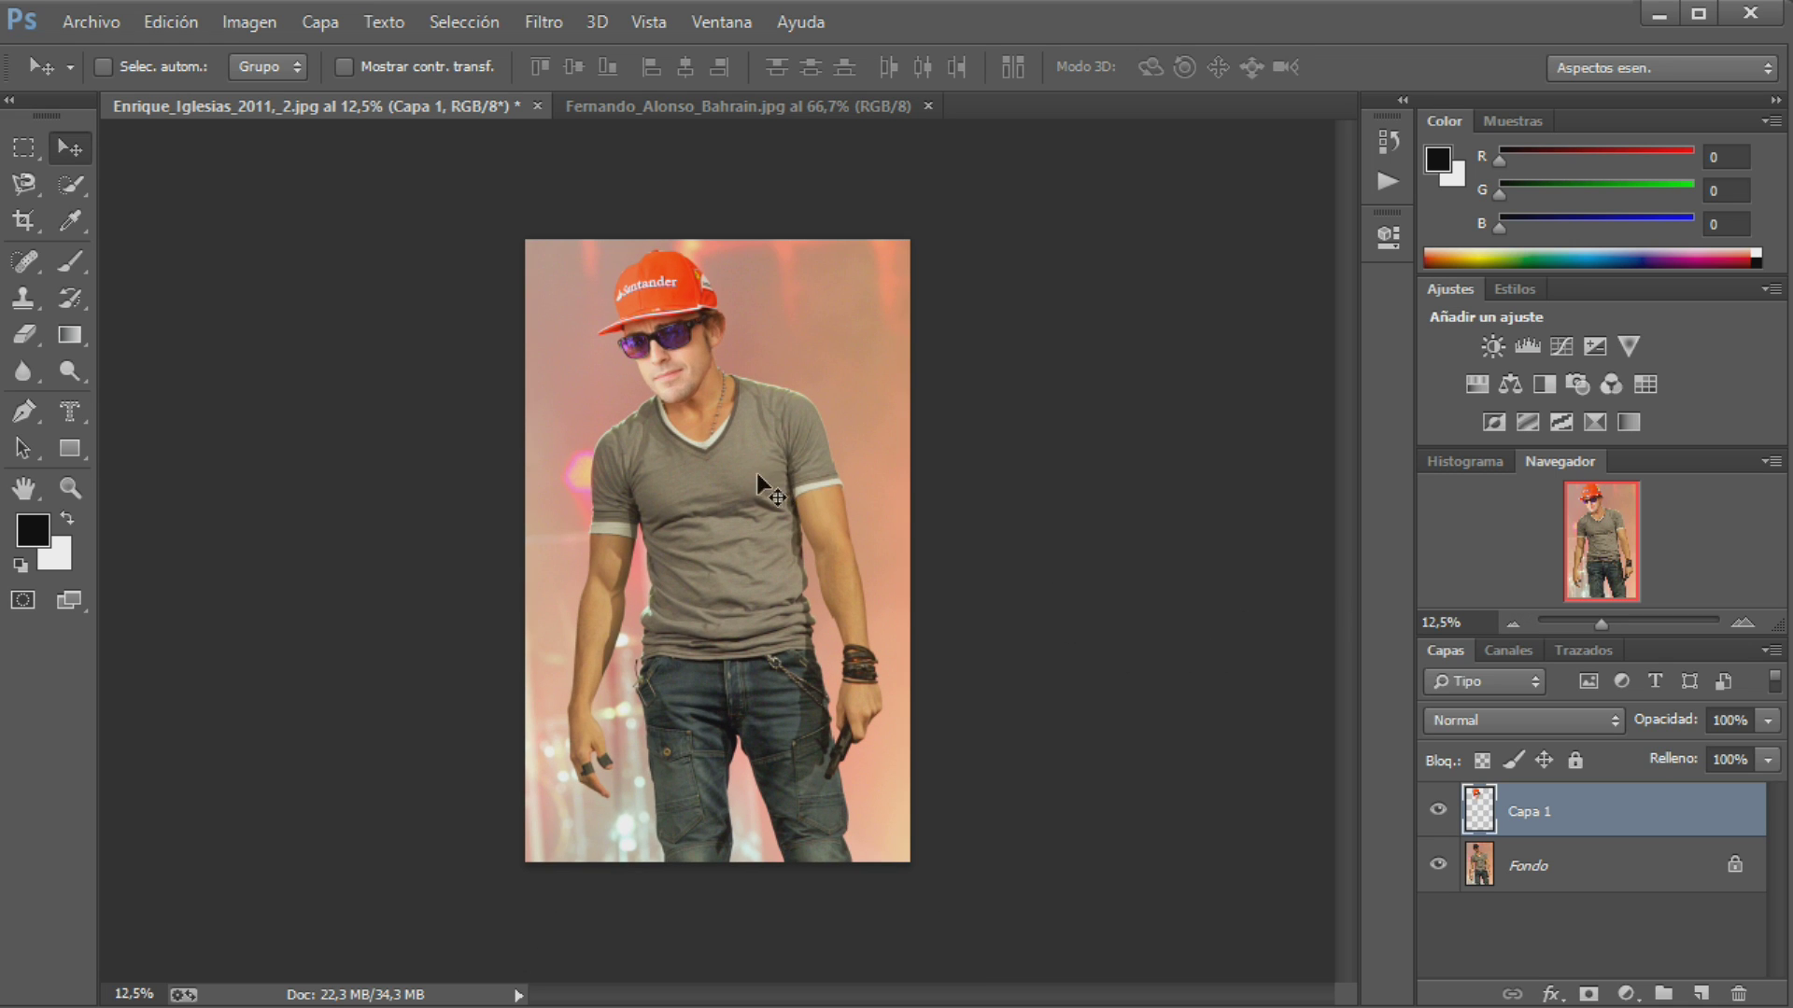
left_click(1740, 621)
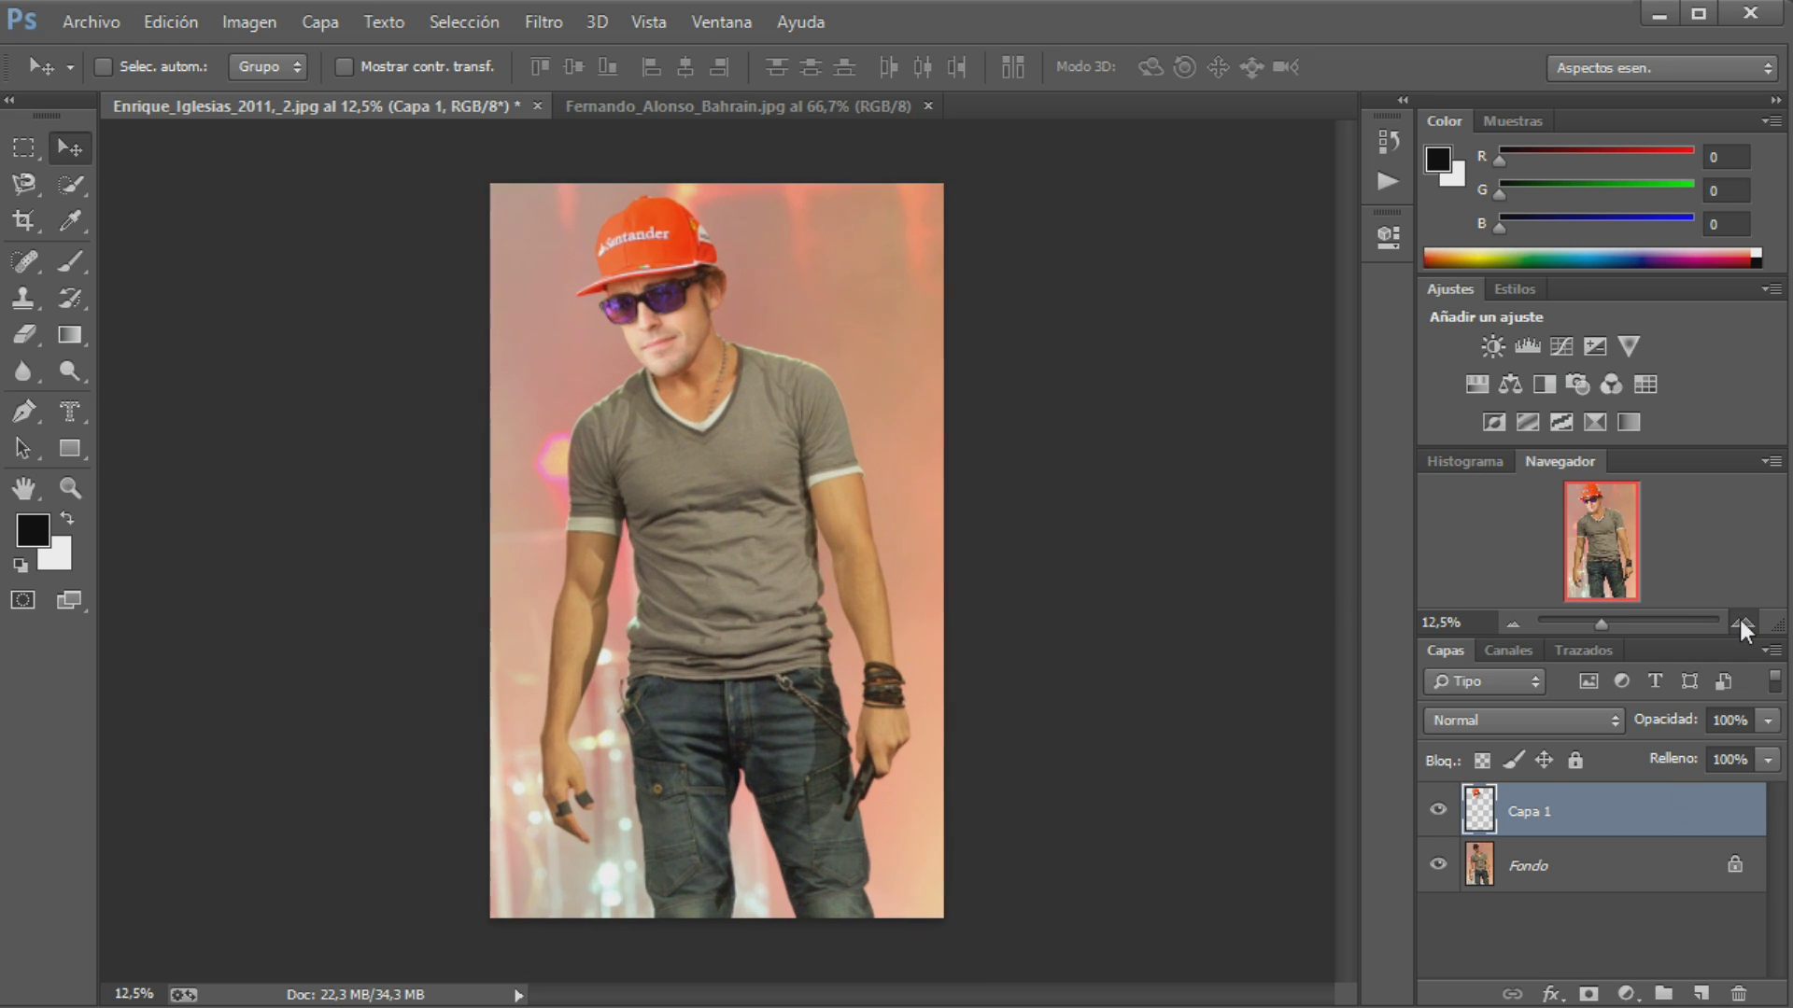
left_click(1741, 621)
left_click(1748, 622)
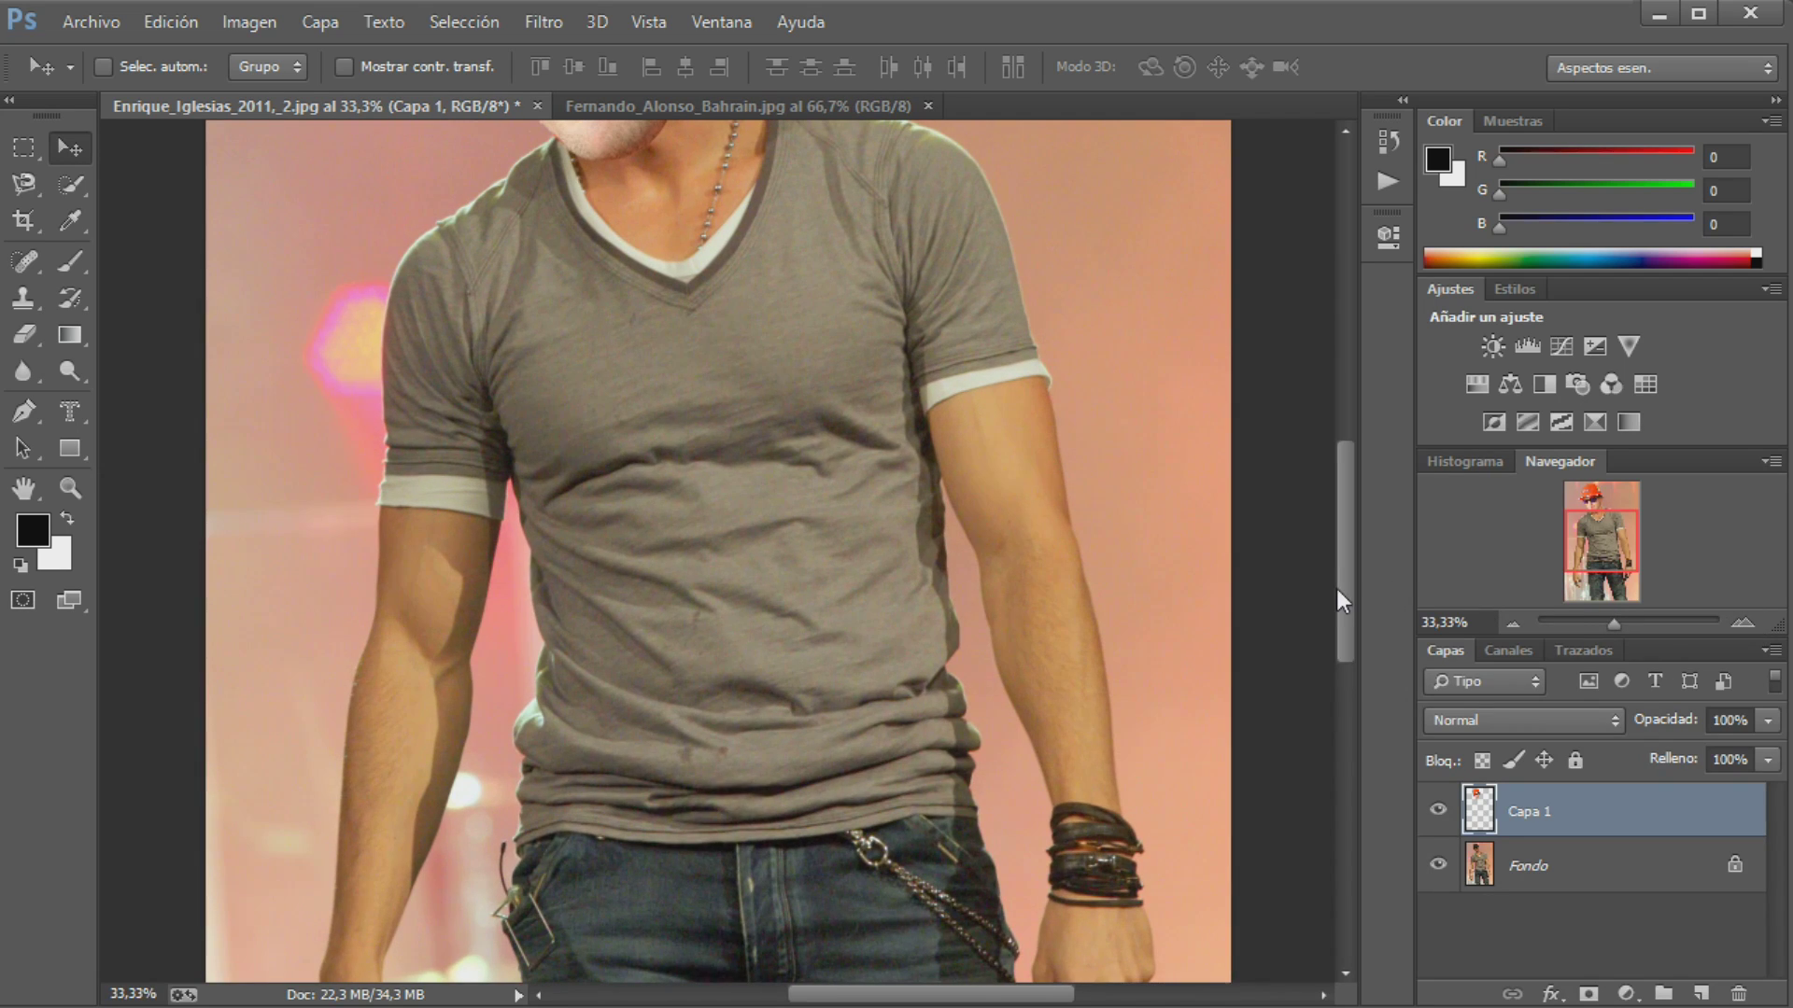
left_click_drag(1336, 587, 1322, 460)
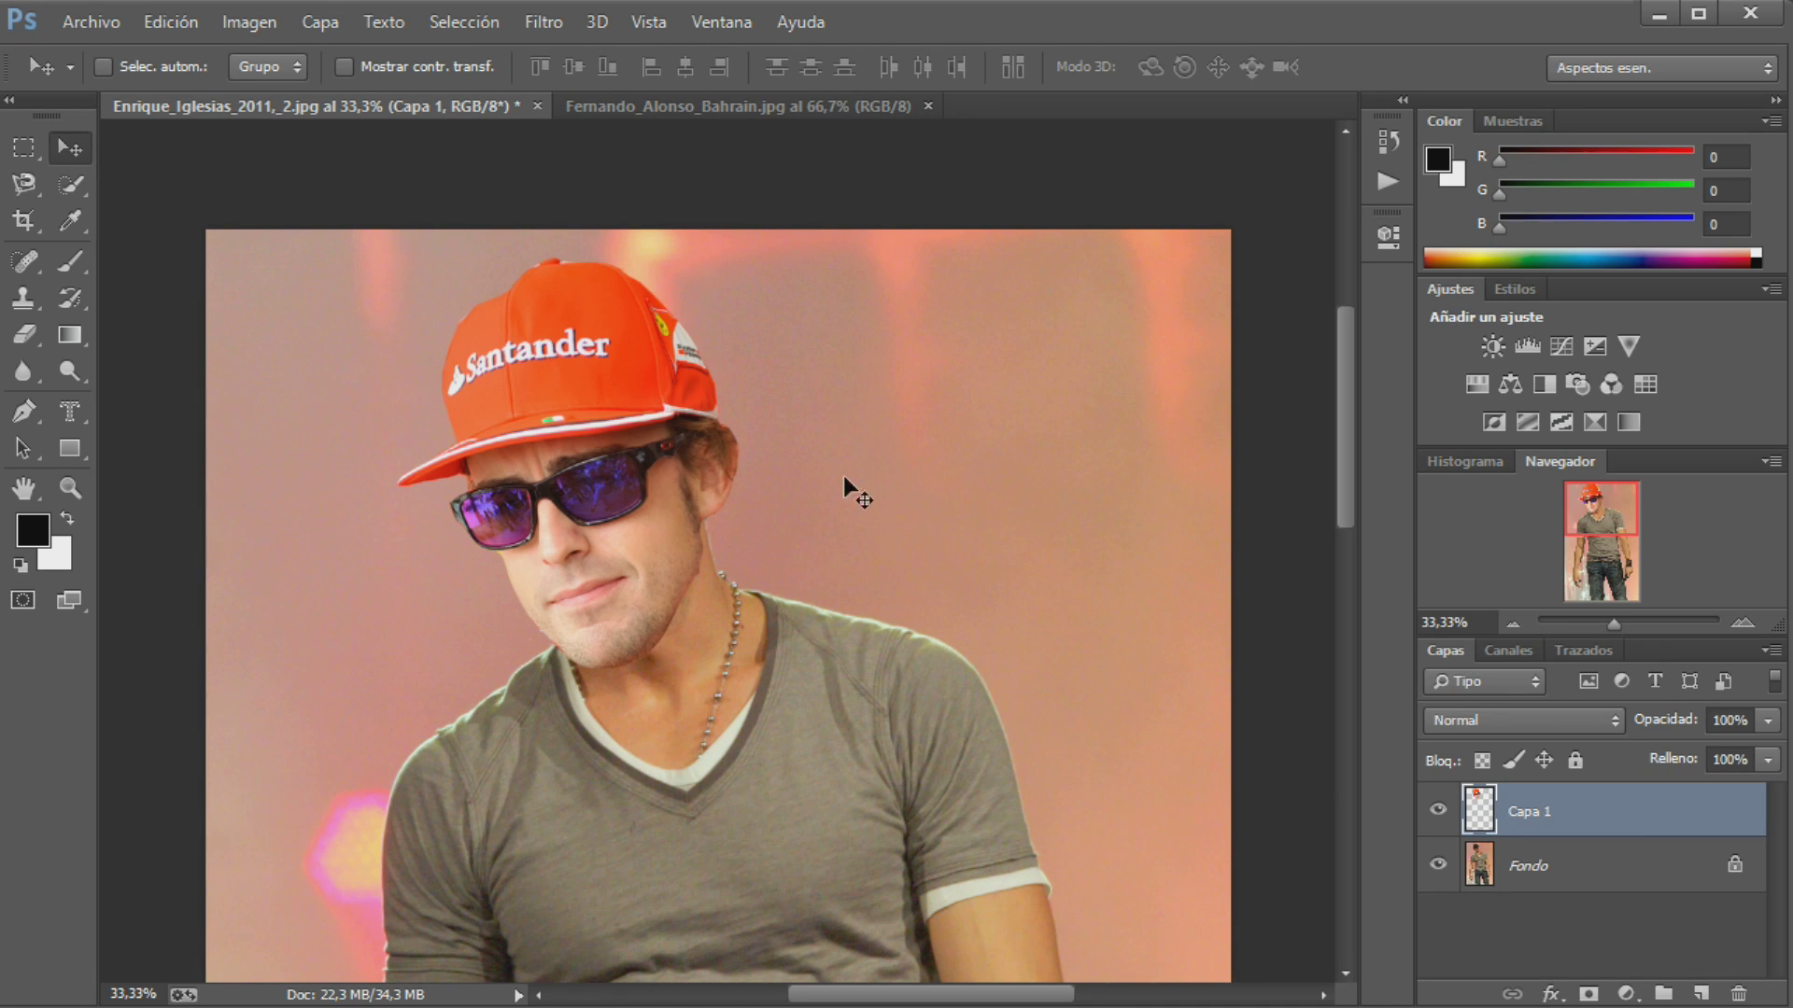
Inspect the neck seam at 200%, then return to 66.67% centred on the face
left_click(1746, 621)
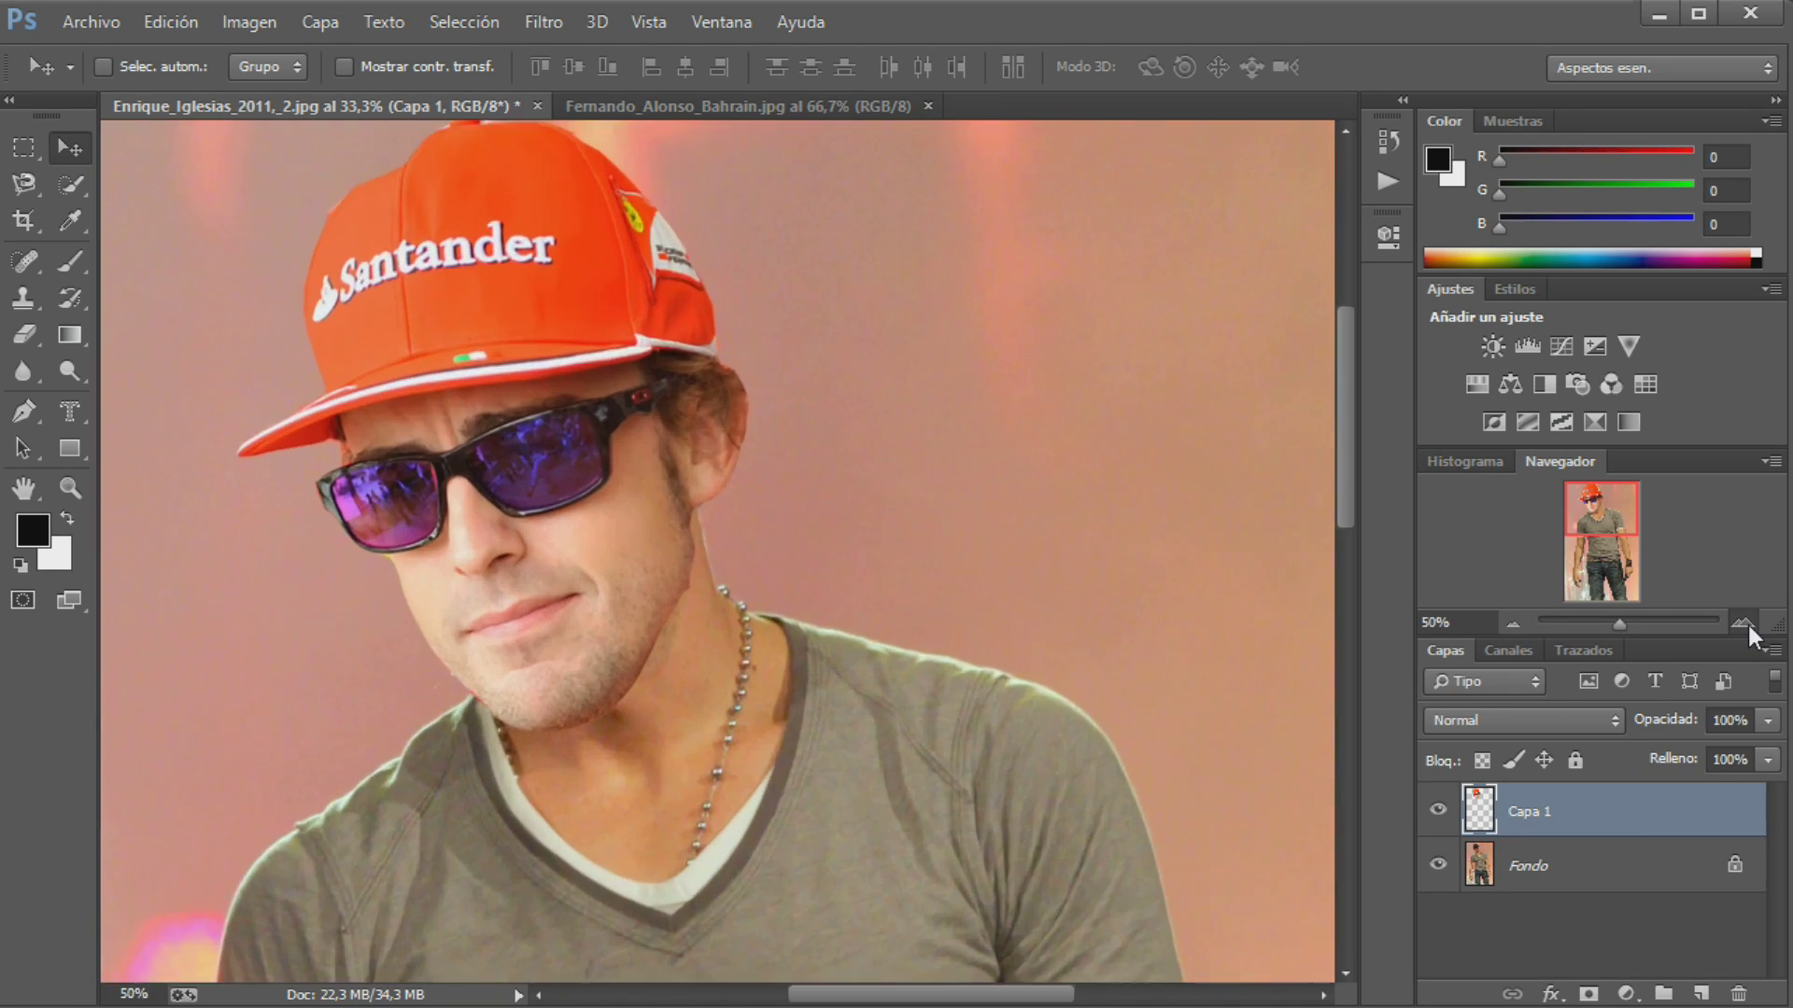
left_click(1746, 620)
left_click(1746, 620)
left_click_drag(1351, 352, 1349, 386)
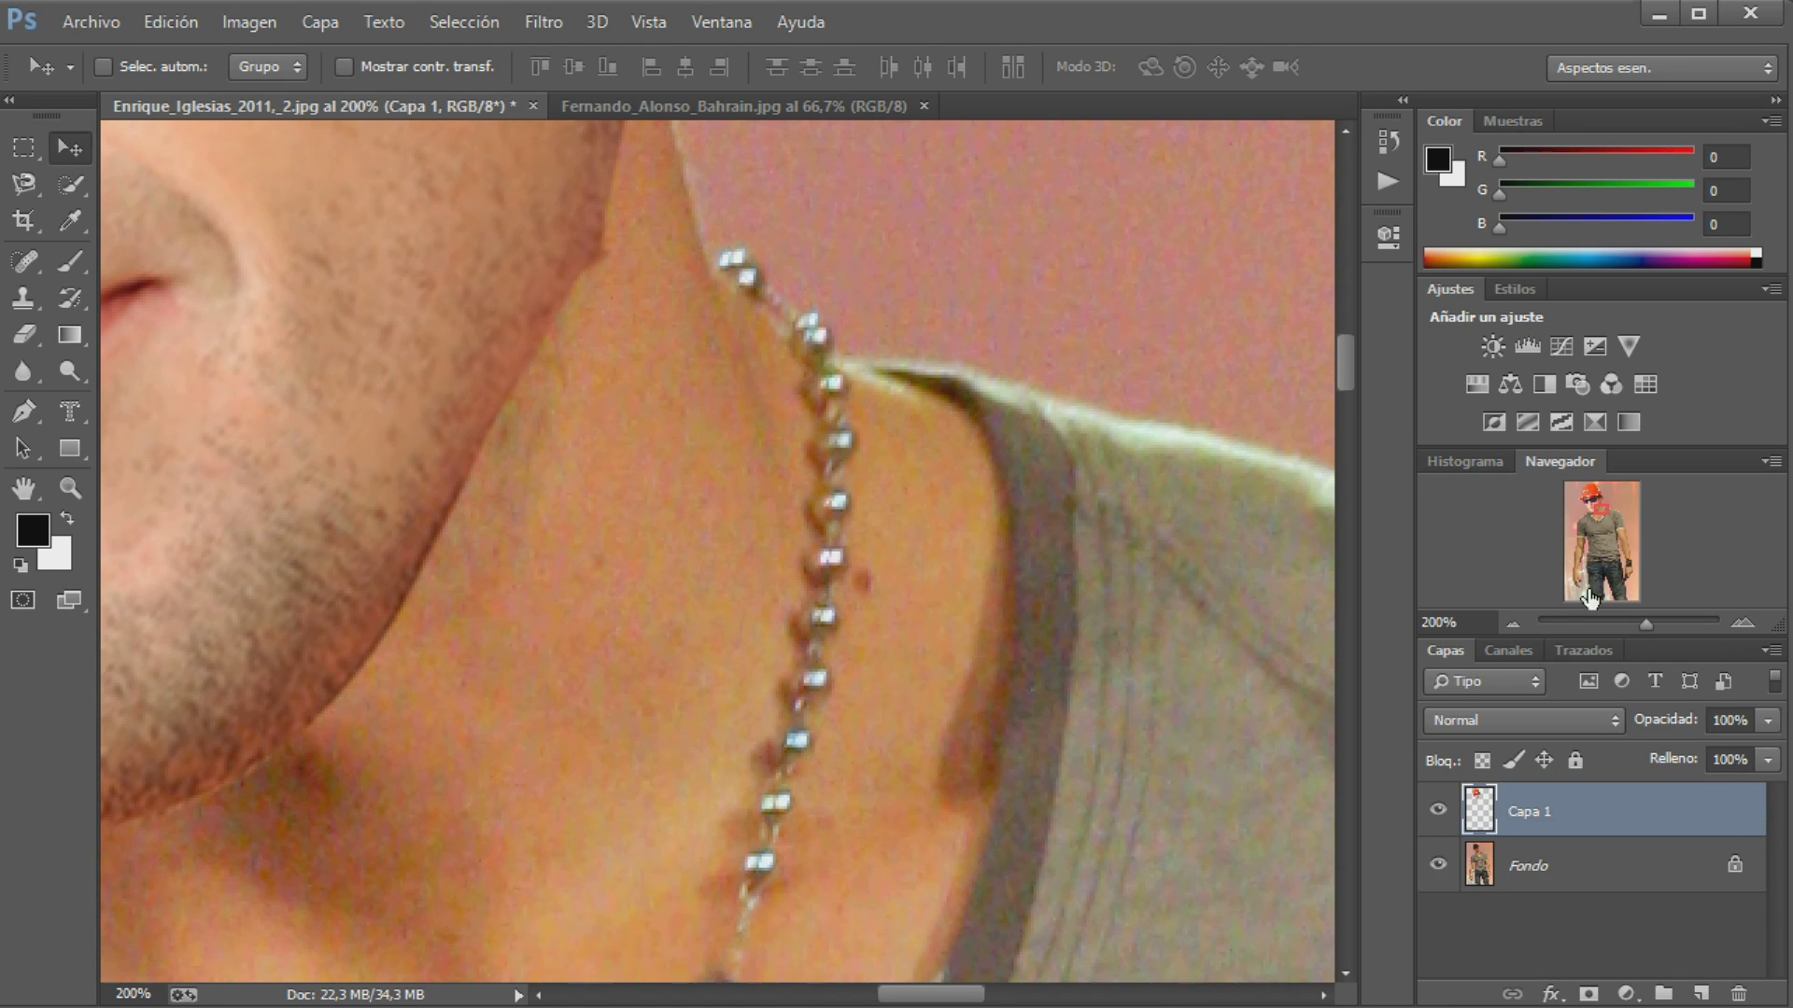
left_click(1512, 622)
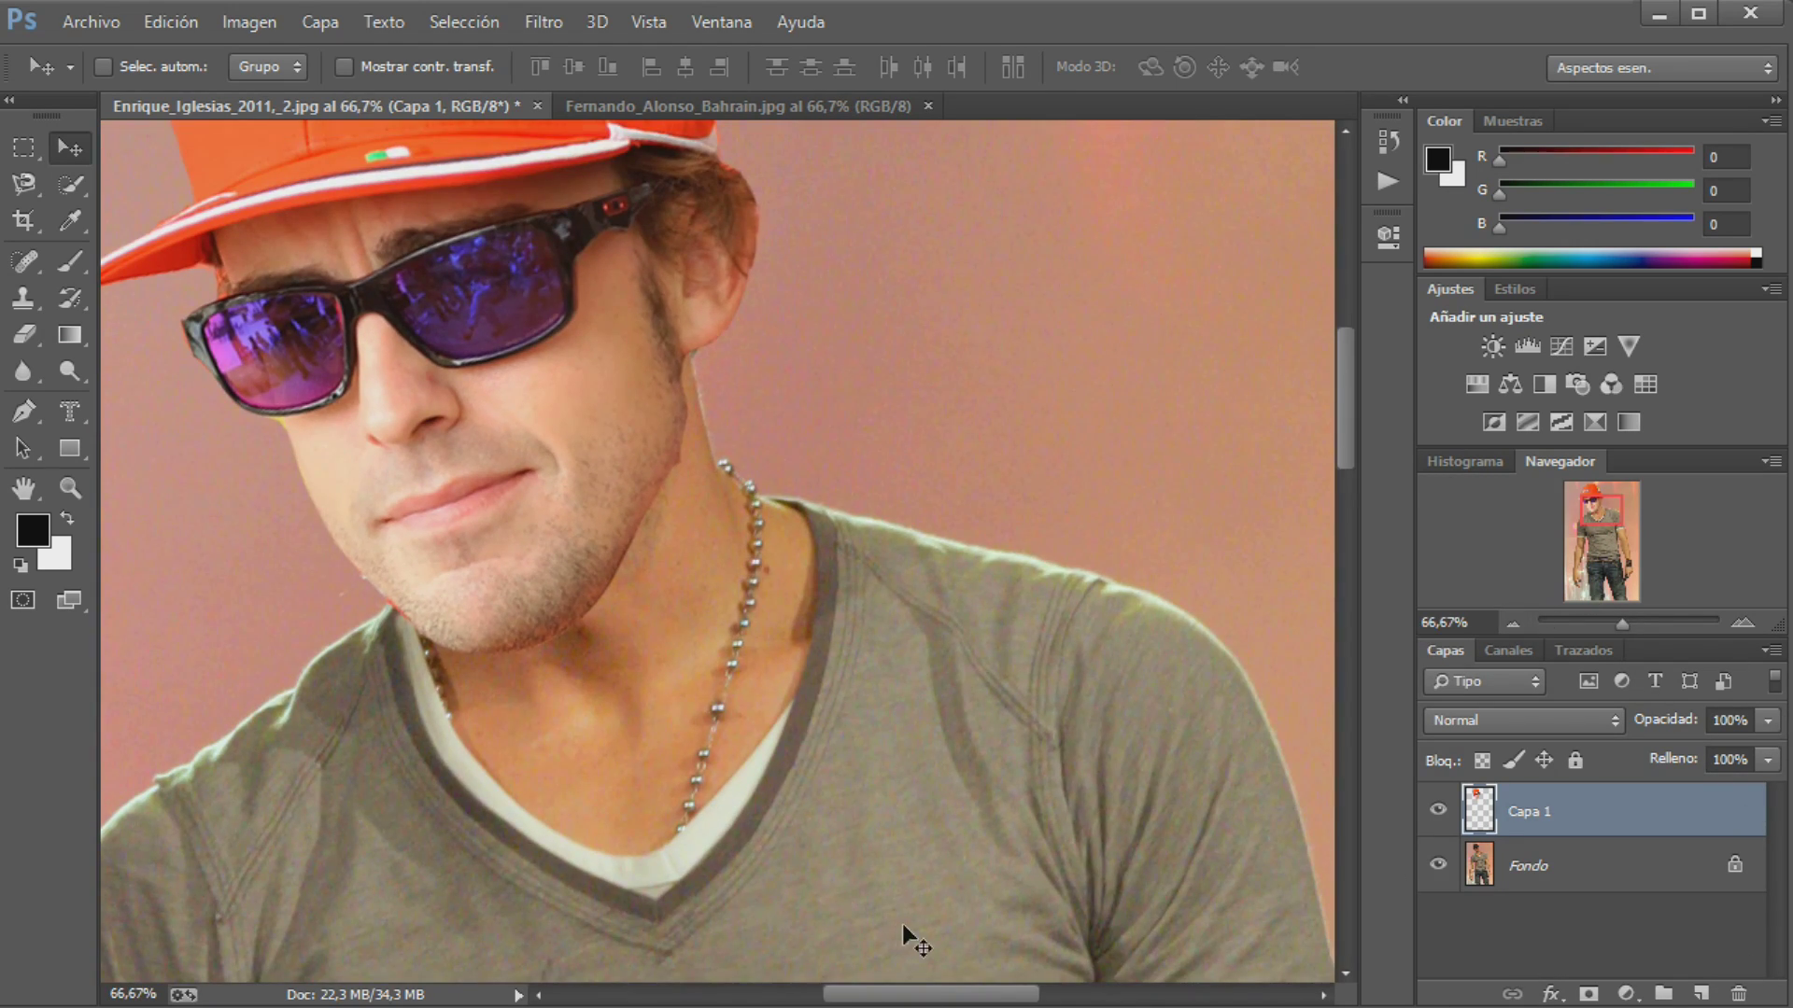
left_click_drag(915, 994, 868, 994)
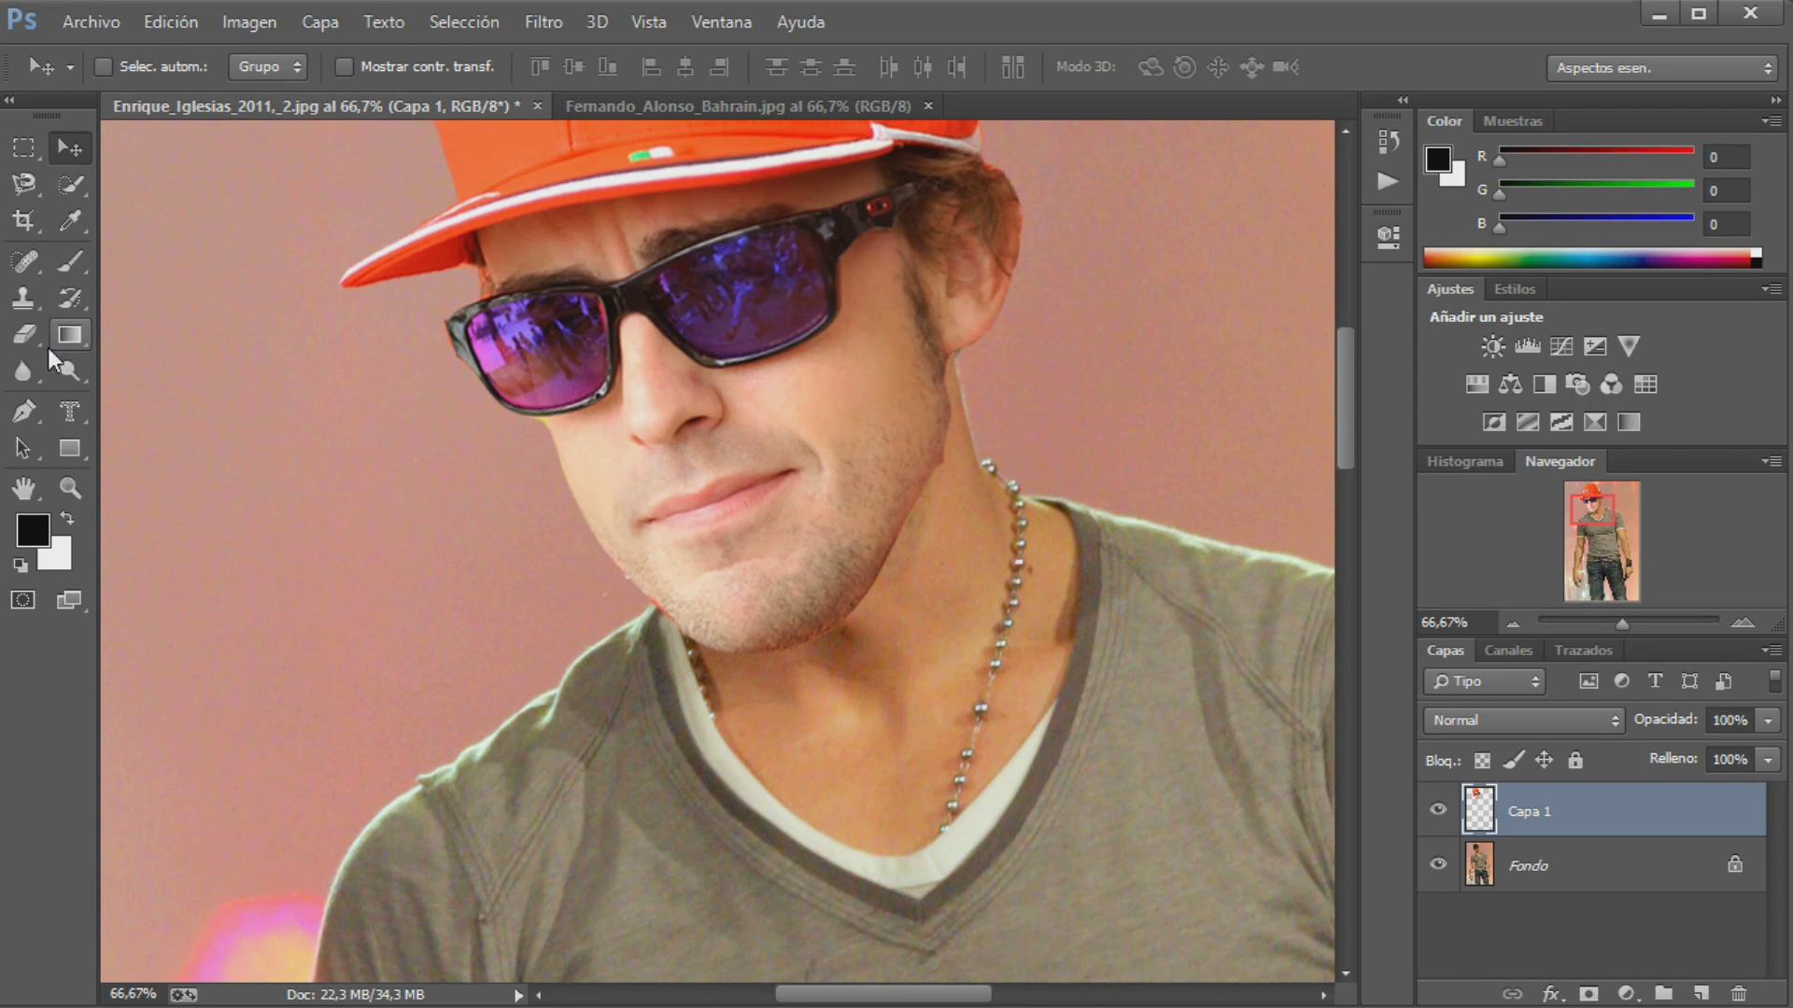
Switch to the Smudge tool with a 35 px brush
left_click(25, 378)
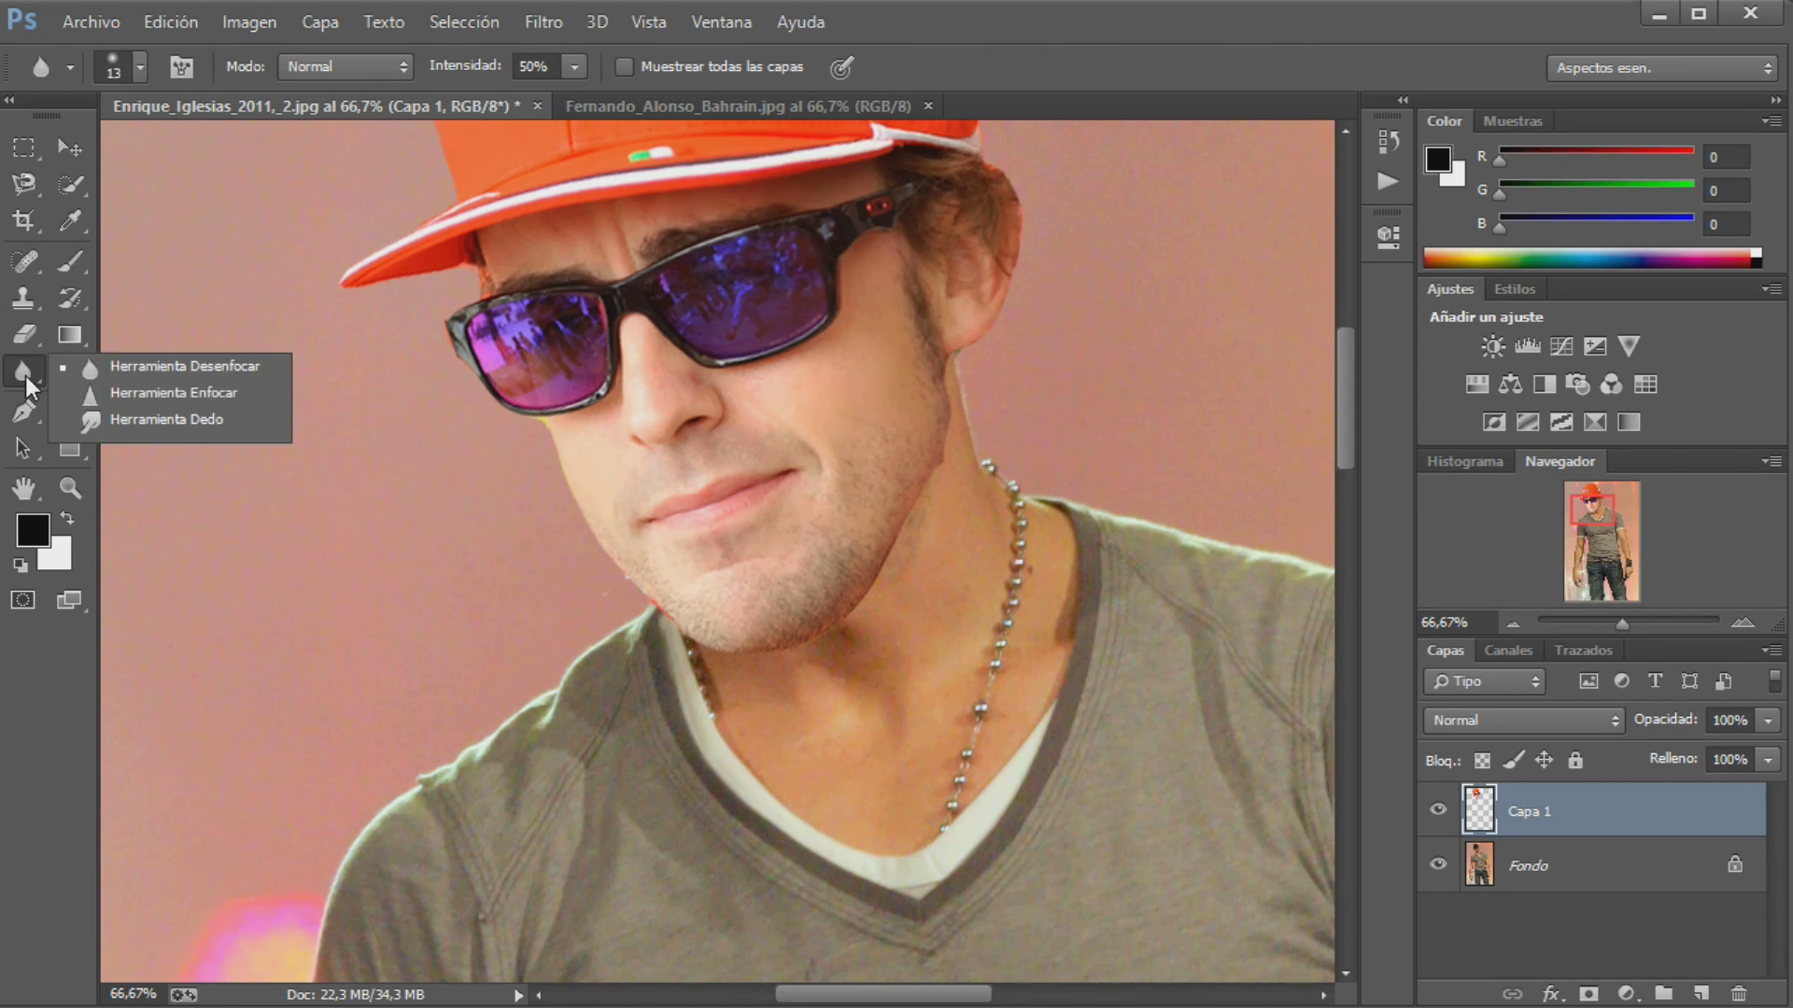
left_click(196, 362)
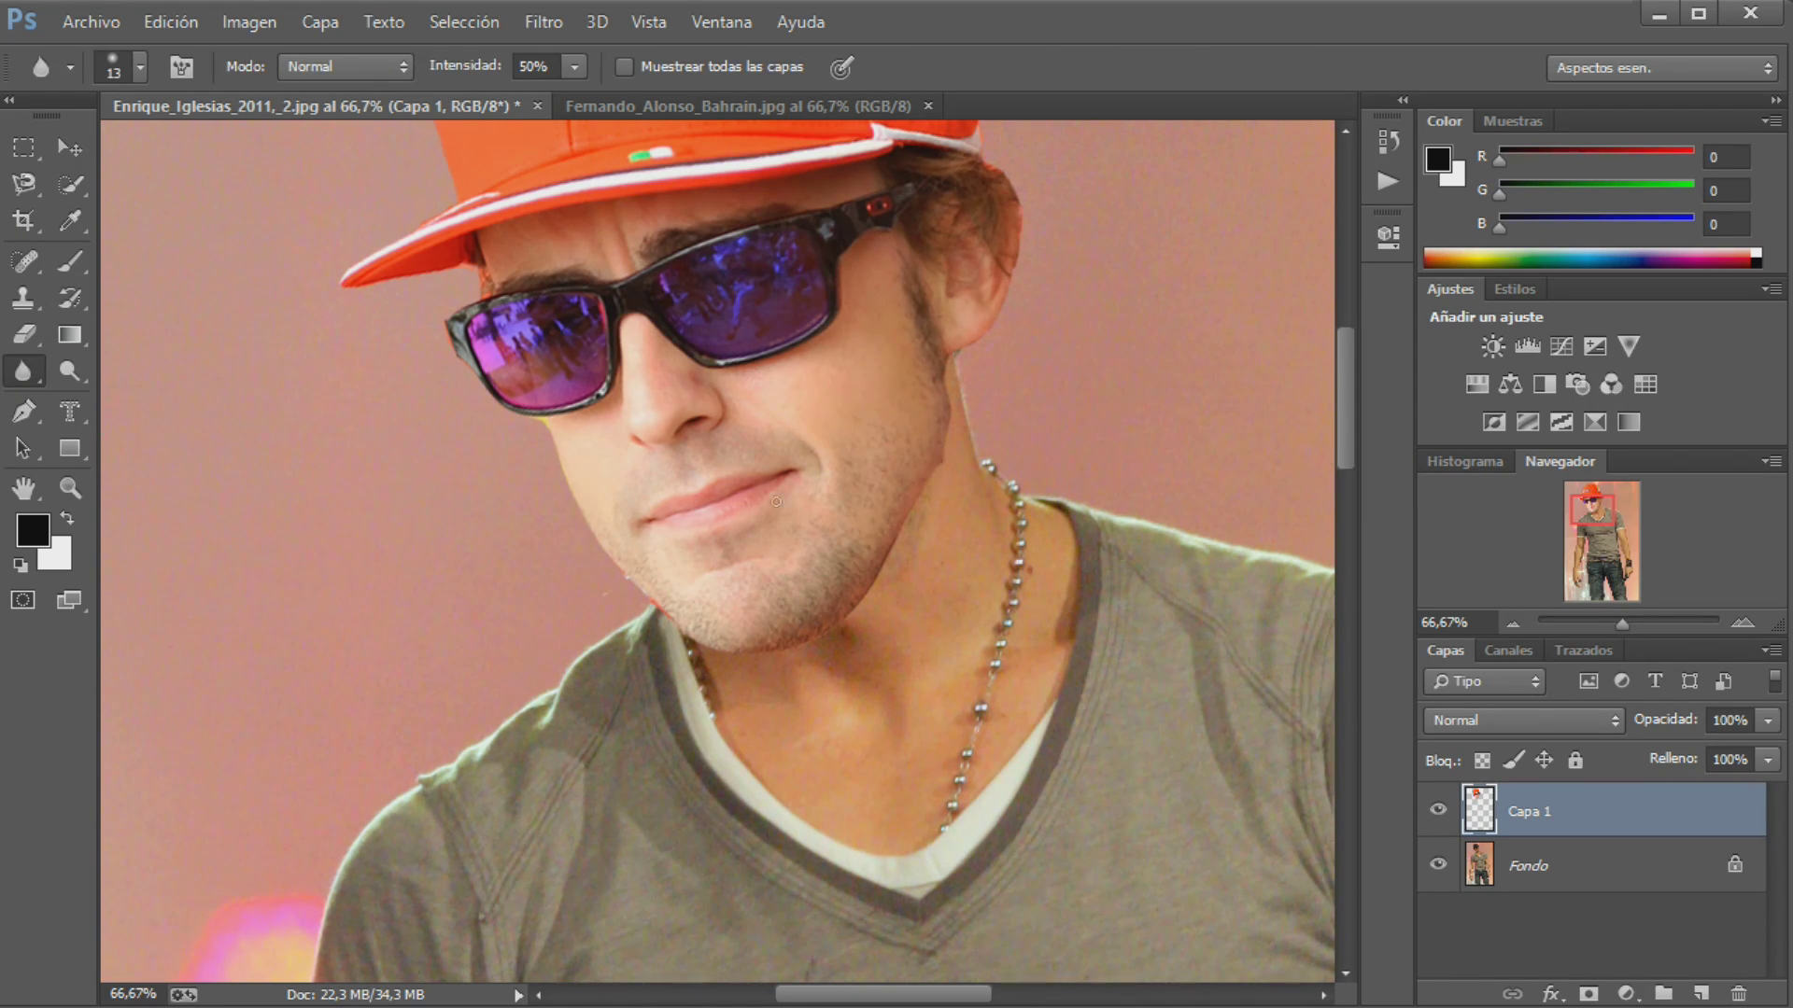
right_click(23, 371)
left_click(138, 416)
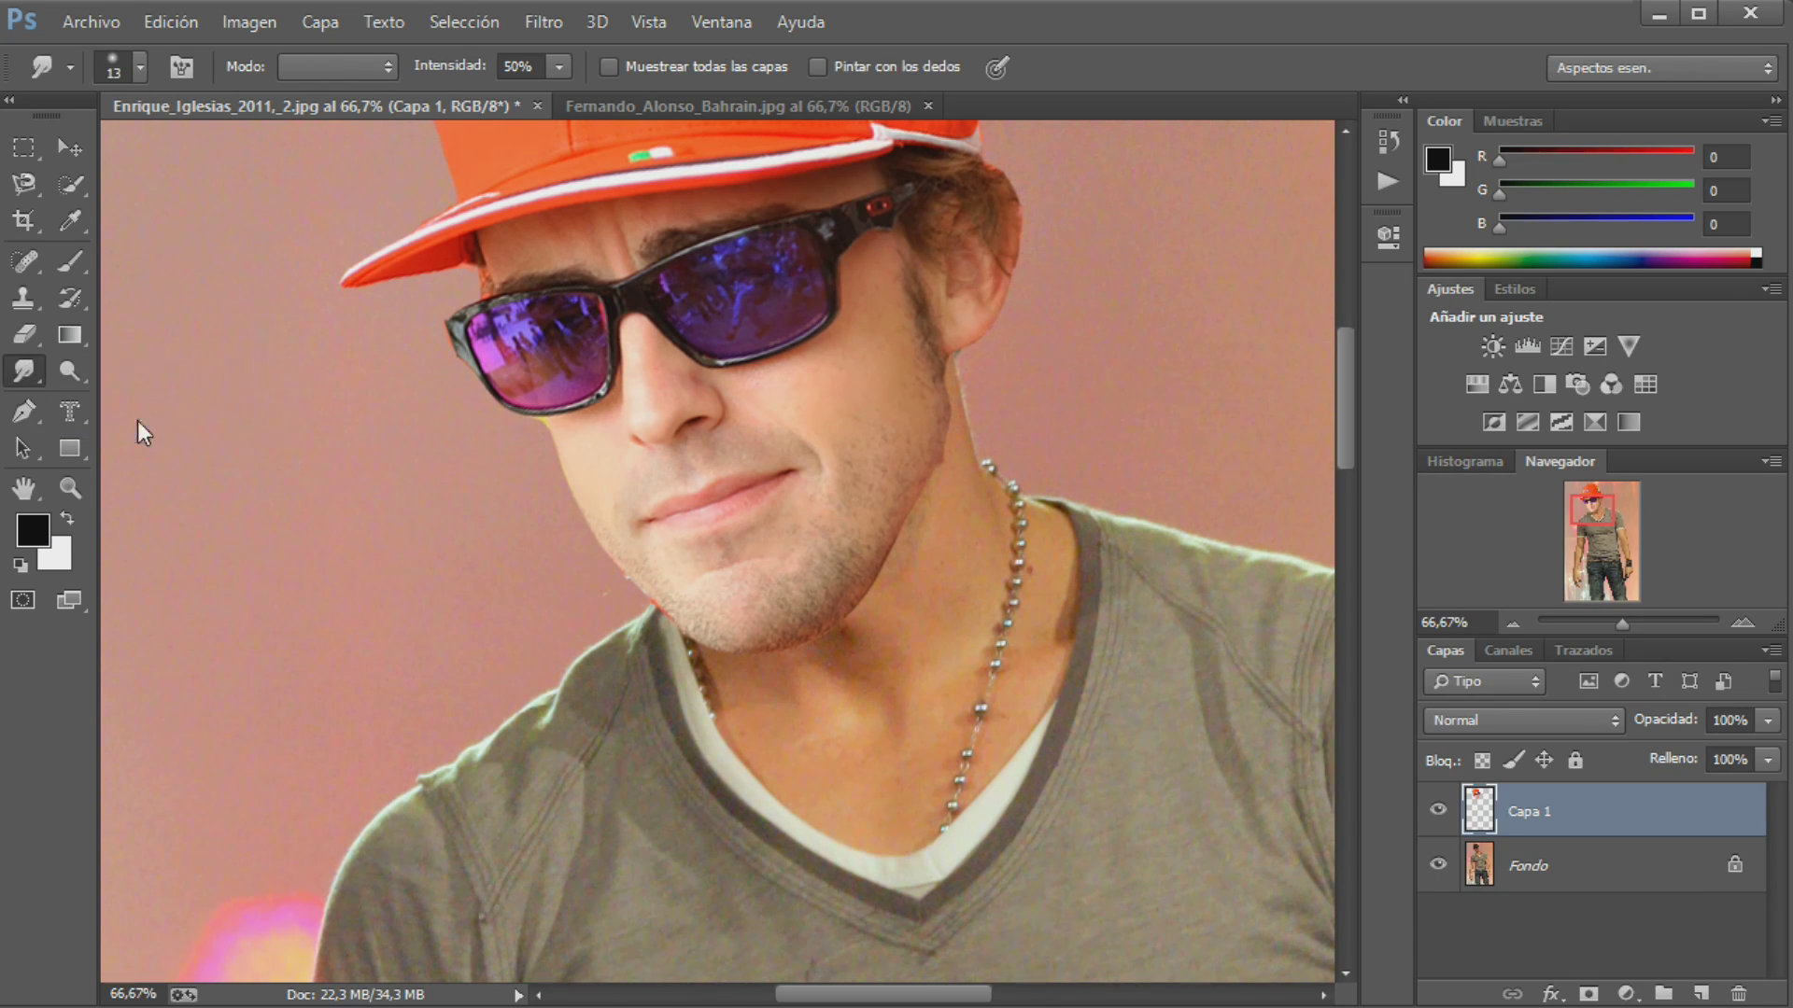
left_click(140, 66)
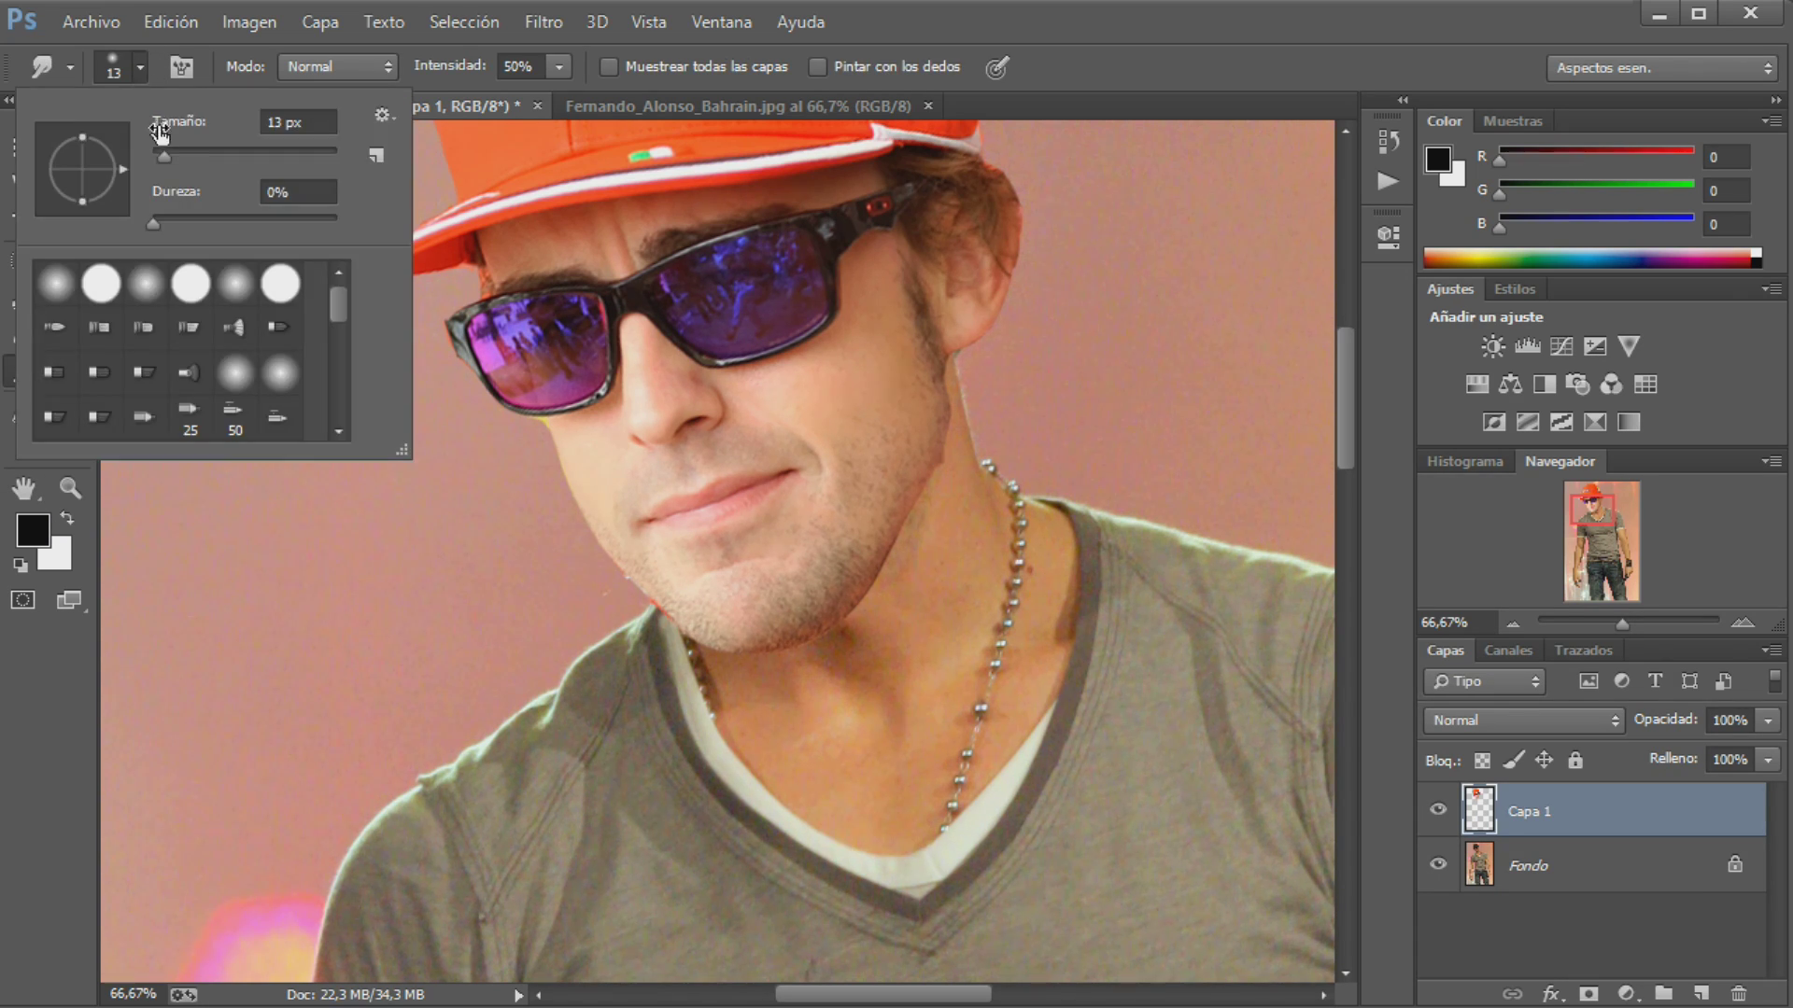
left_click_drag(157, 154, 182, 157)
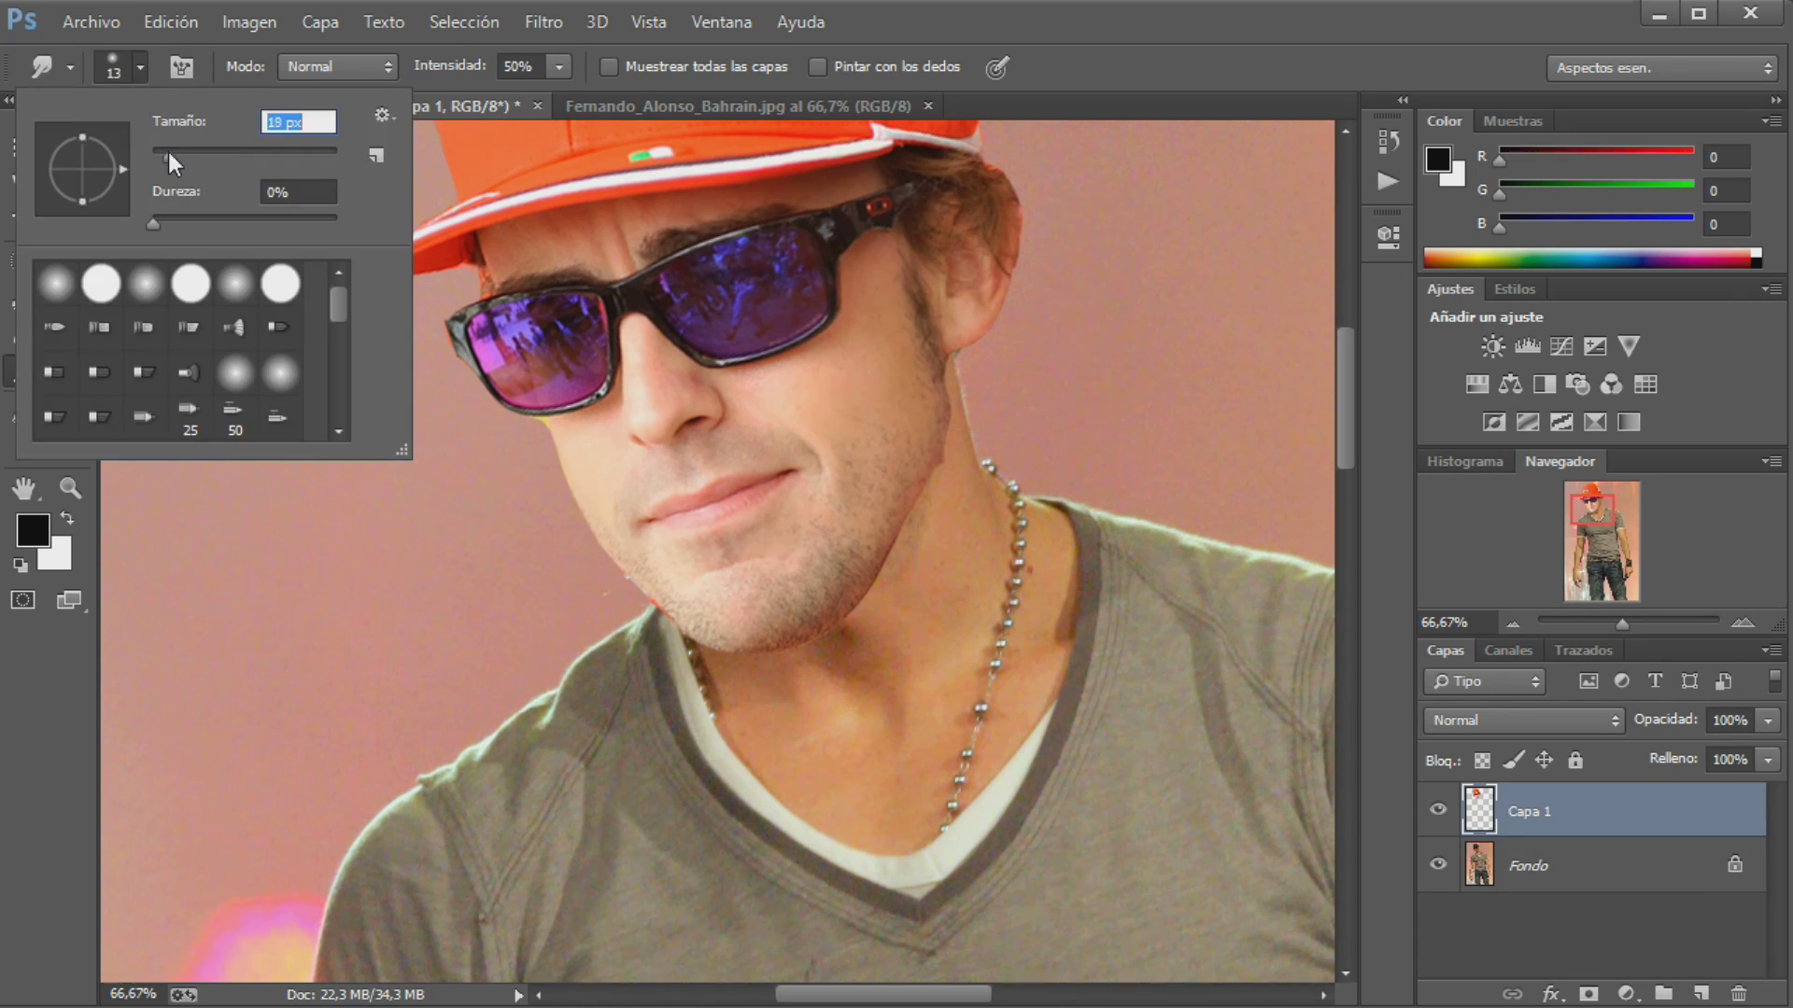
left_click(140, 66)
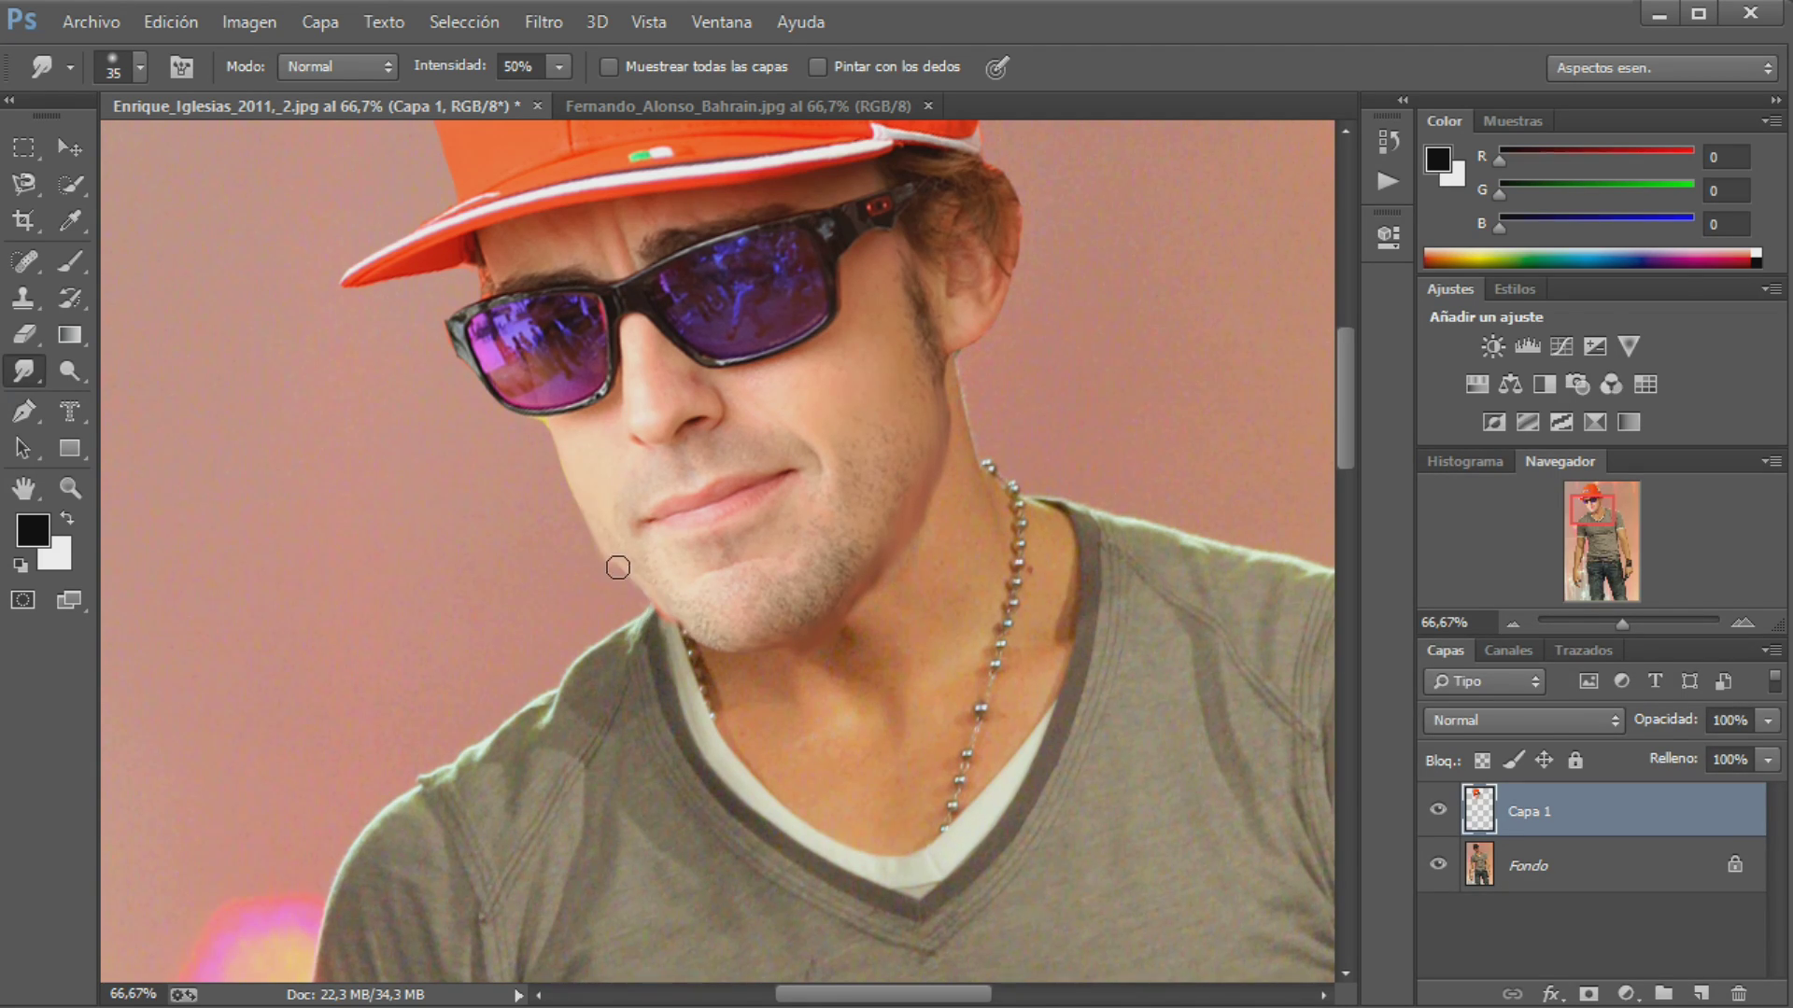
Smudge the cap's left outline into the pink background to soften the join
scroll(1049, 586, "up", 2)
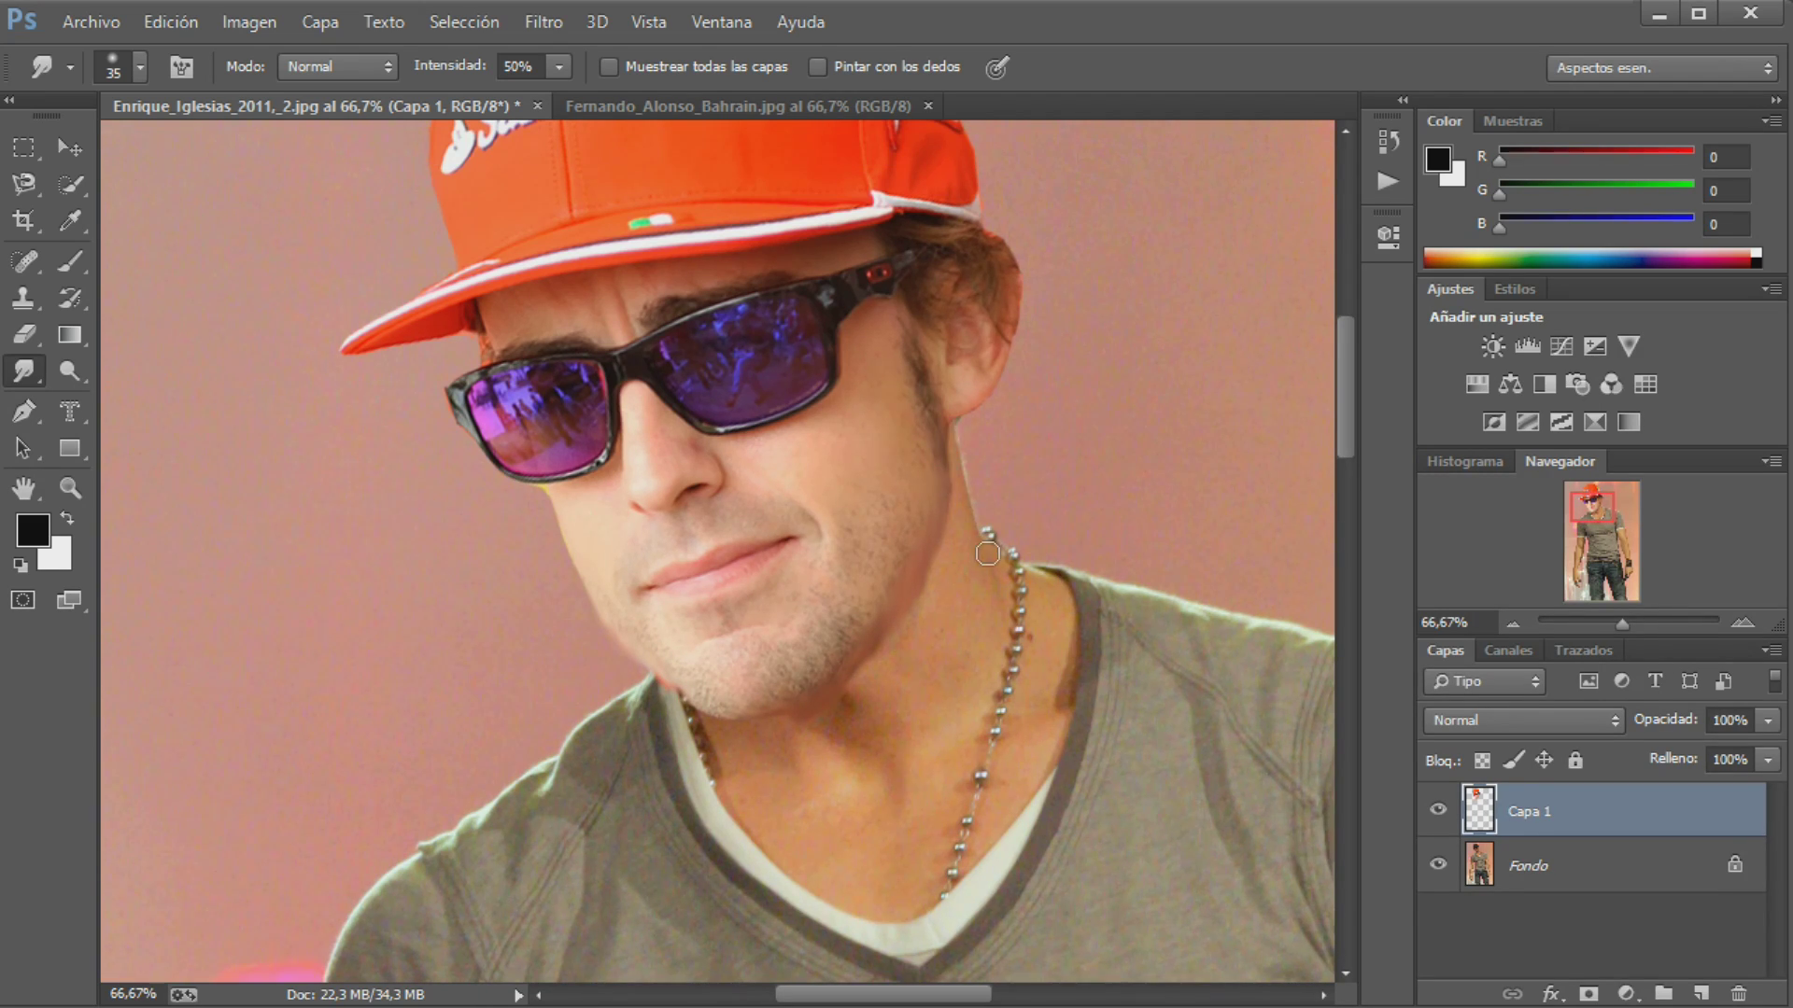
scroll(1065, 318, "up", 5)
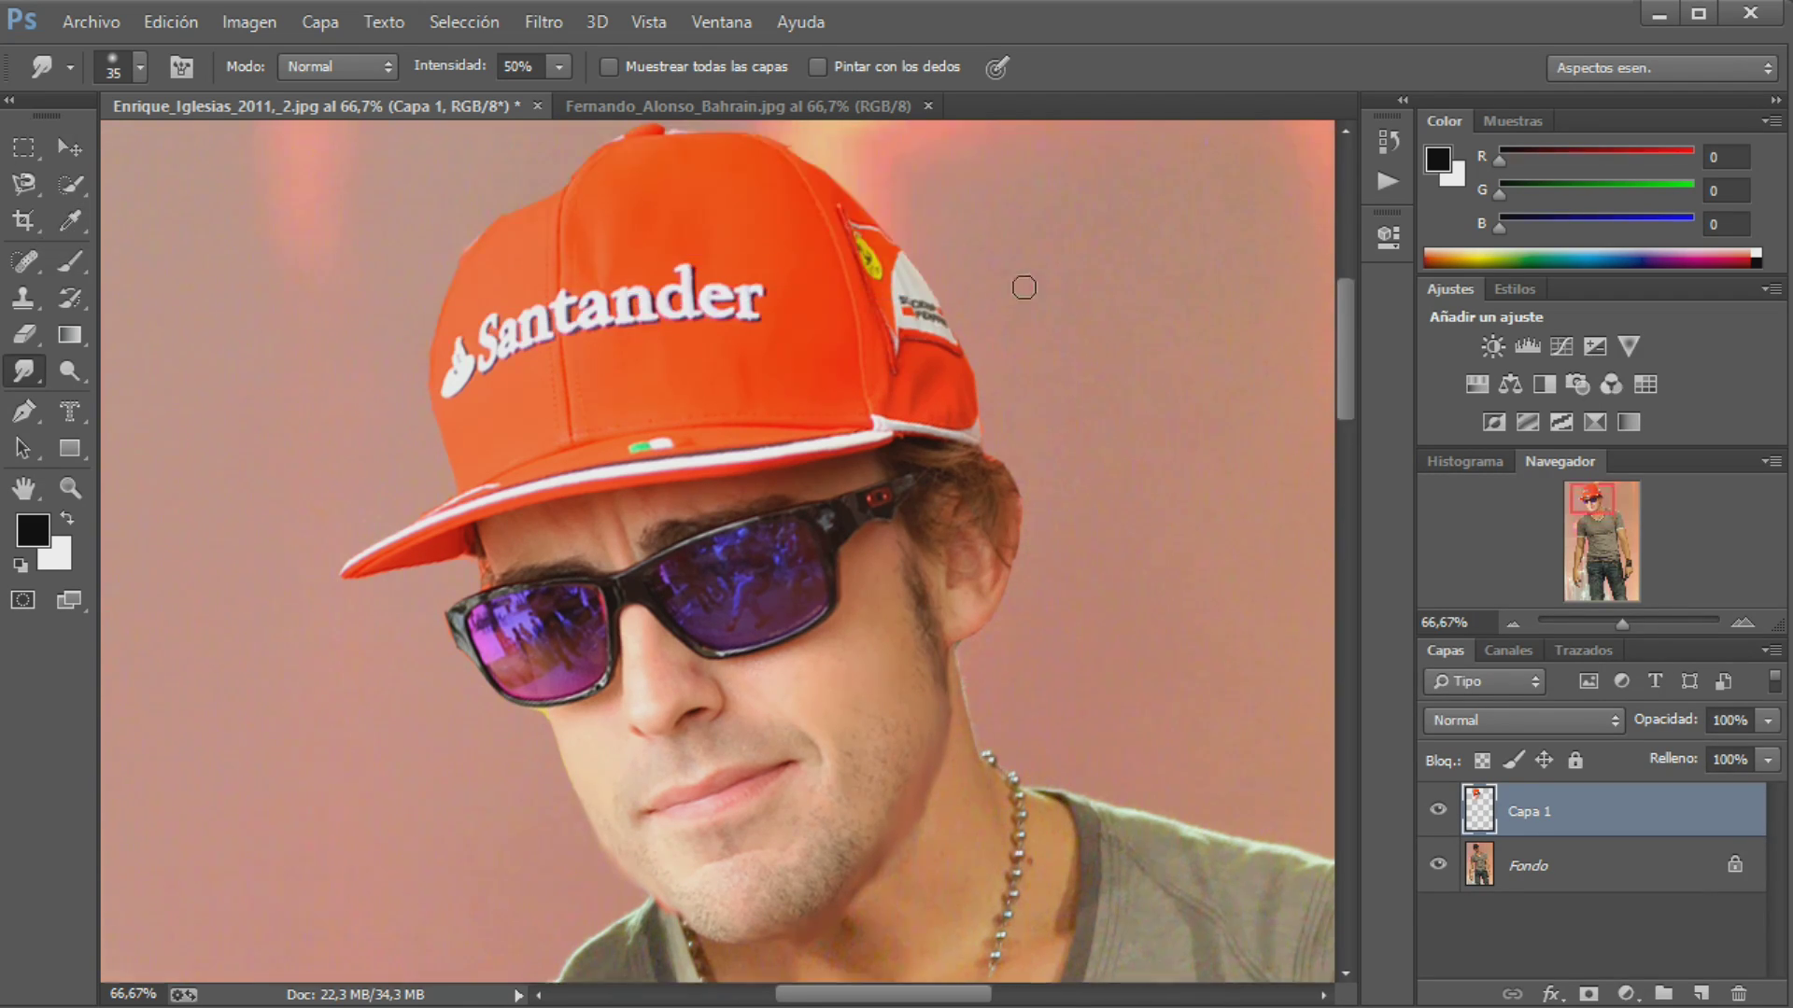
scroll(1027, 285, "up", 4)
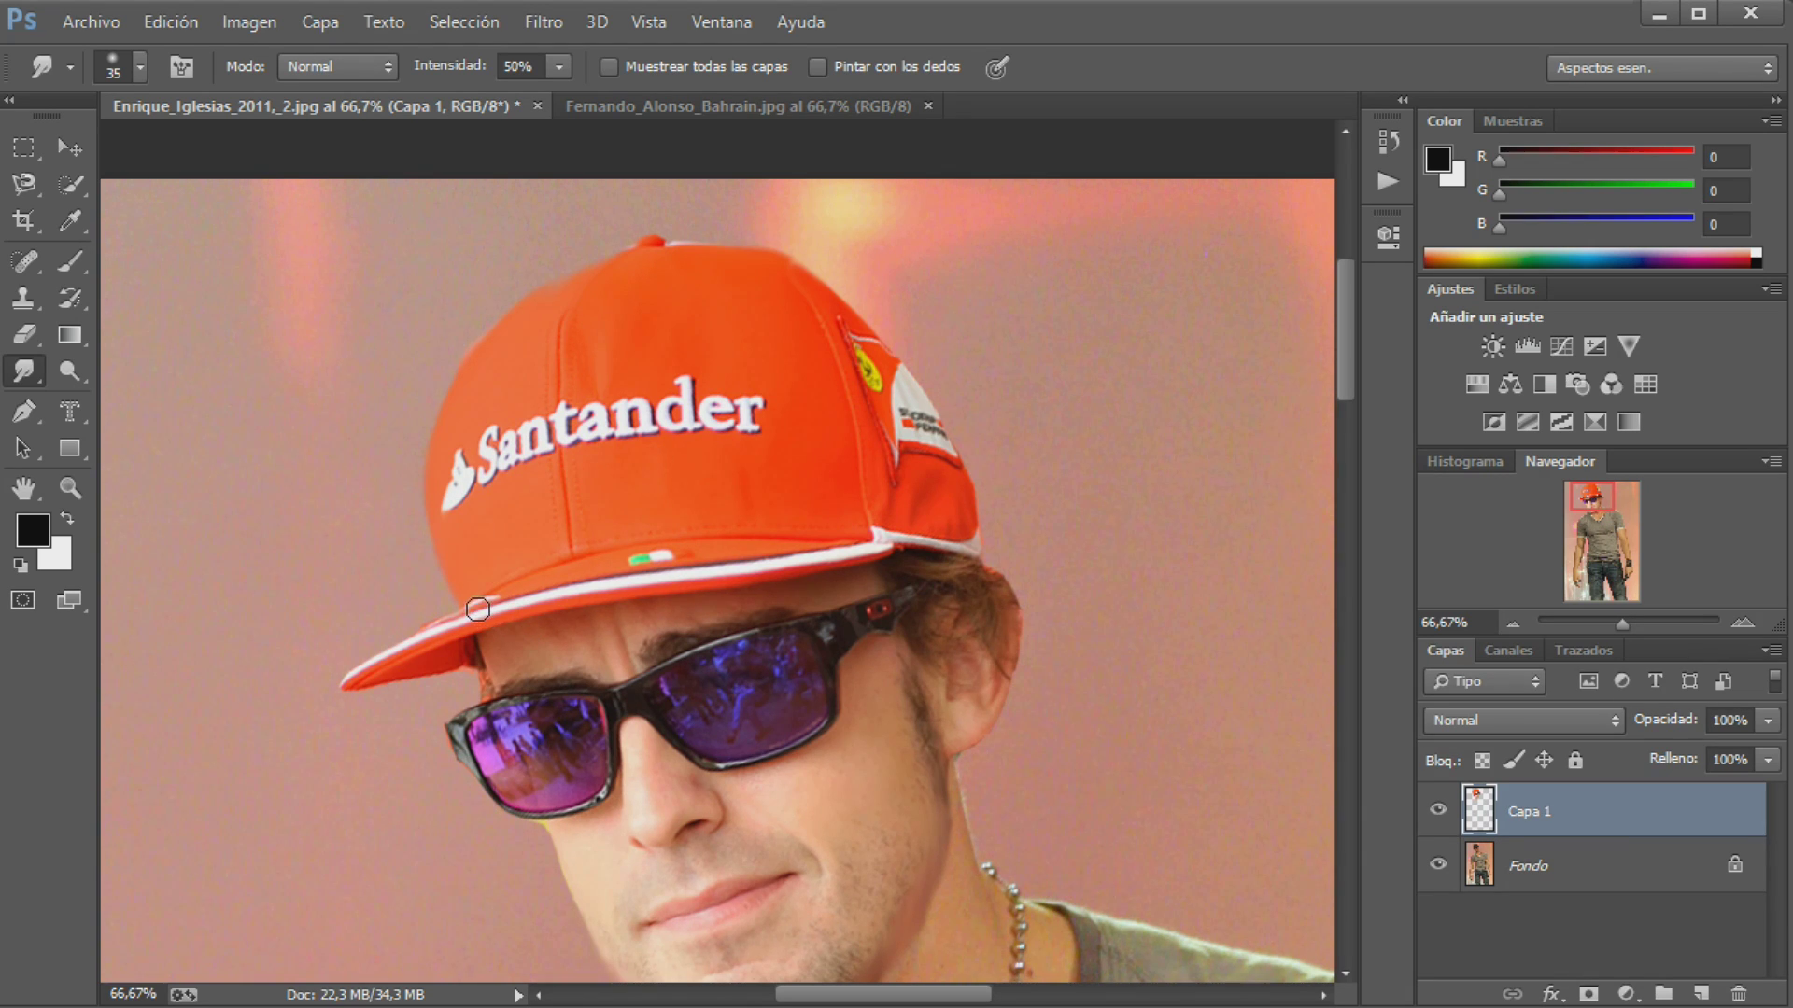
Soften the hair and neck edges with the Blur tool at a 30 px brush size
right_click(24, 371)
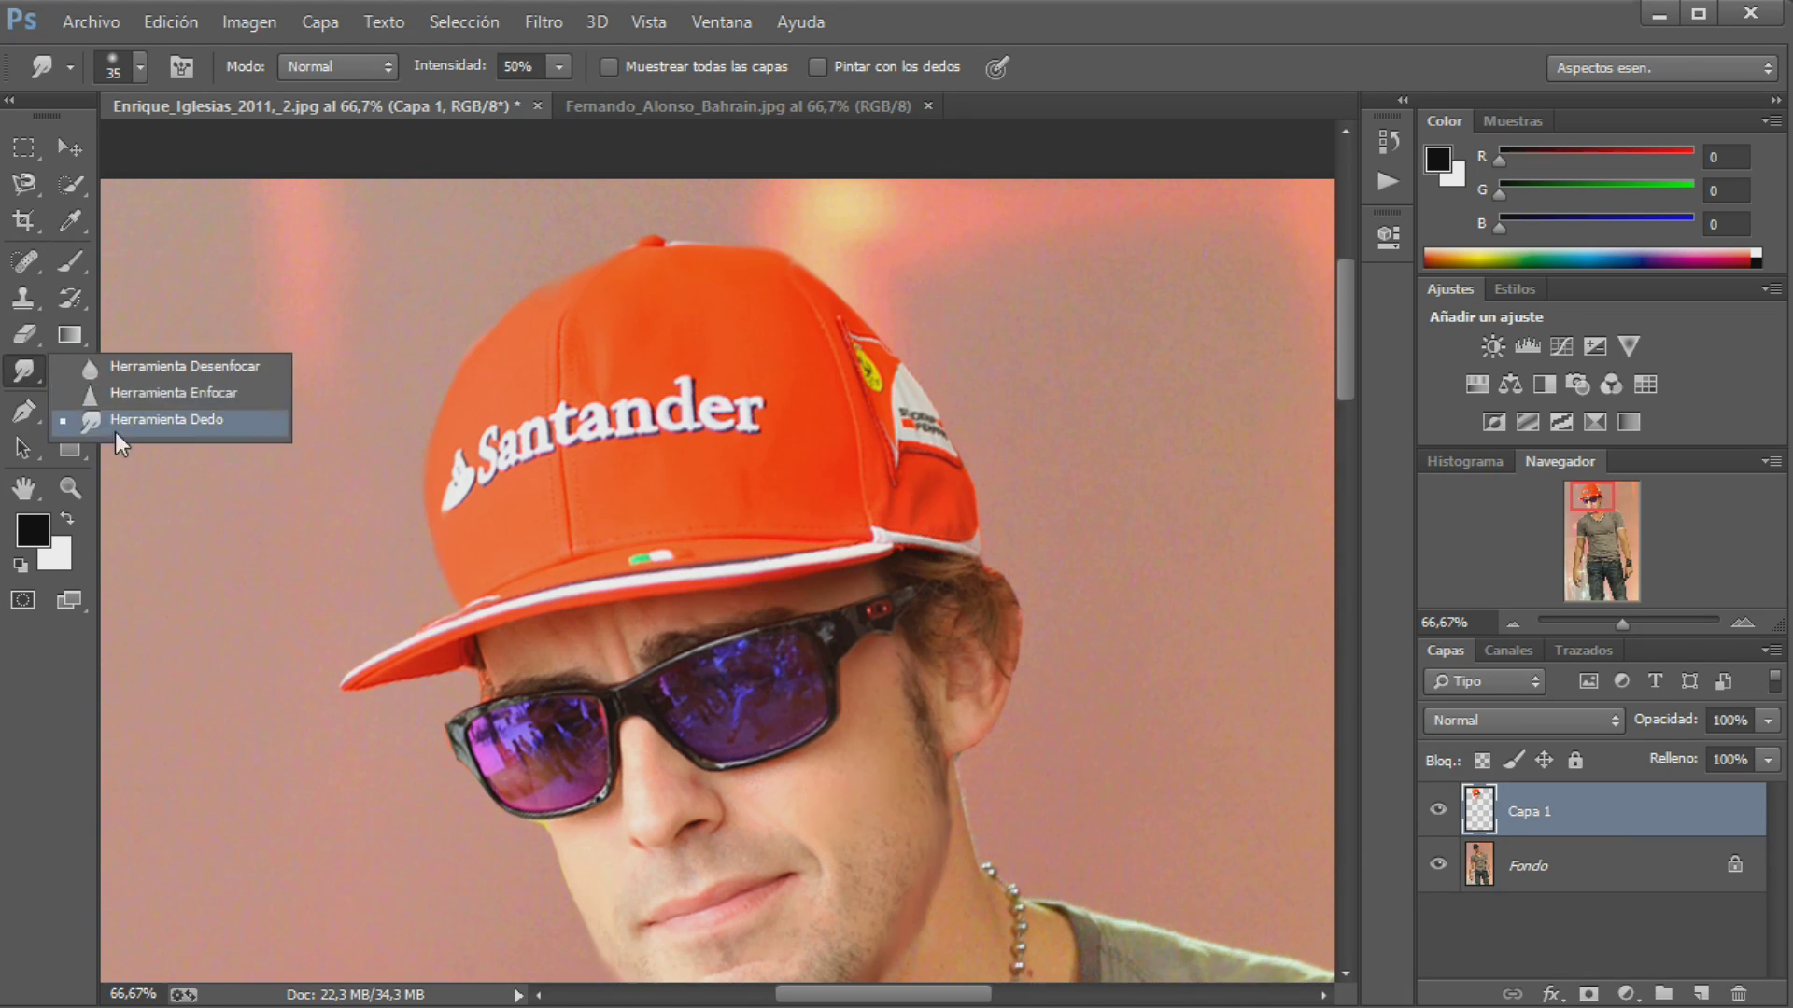
left_click(150, 367)
scroll(600, 687, "down", 2)
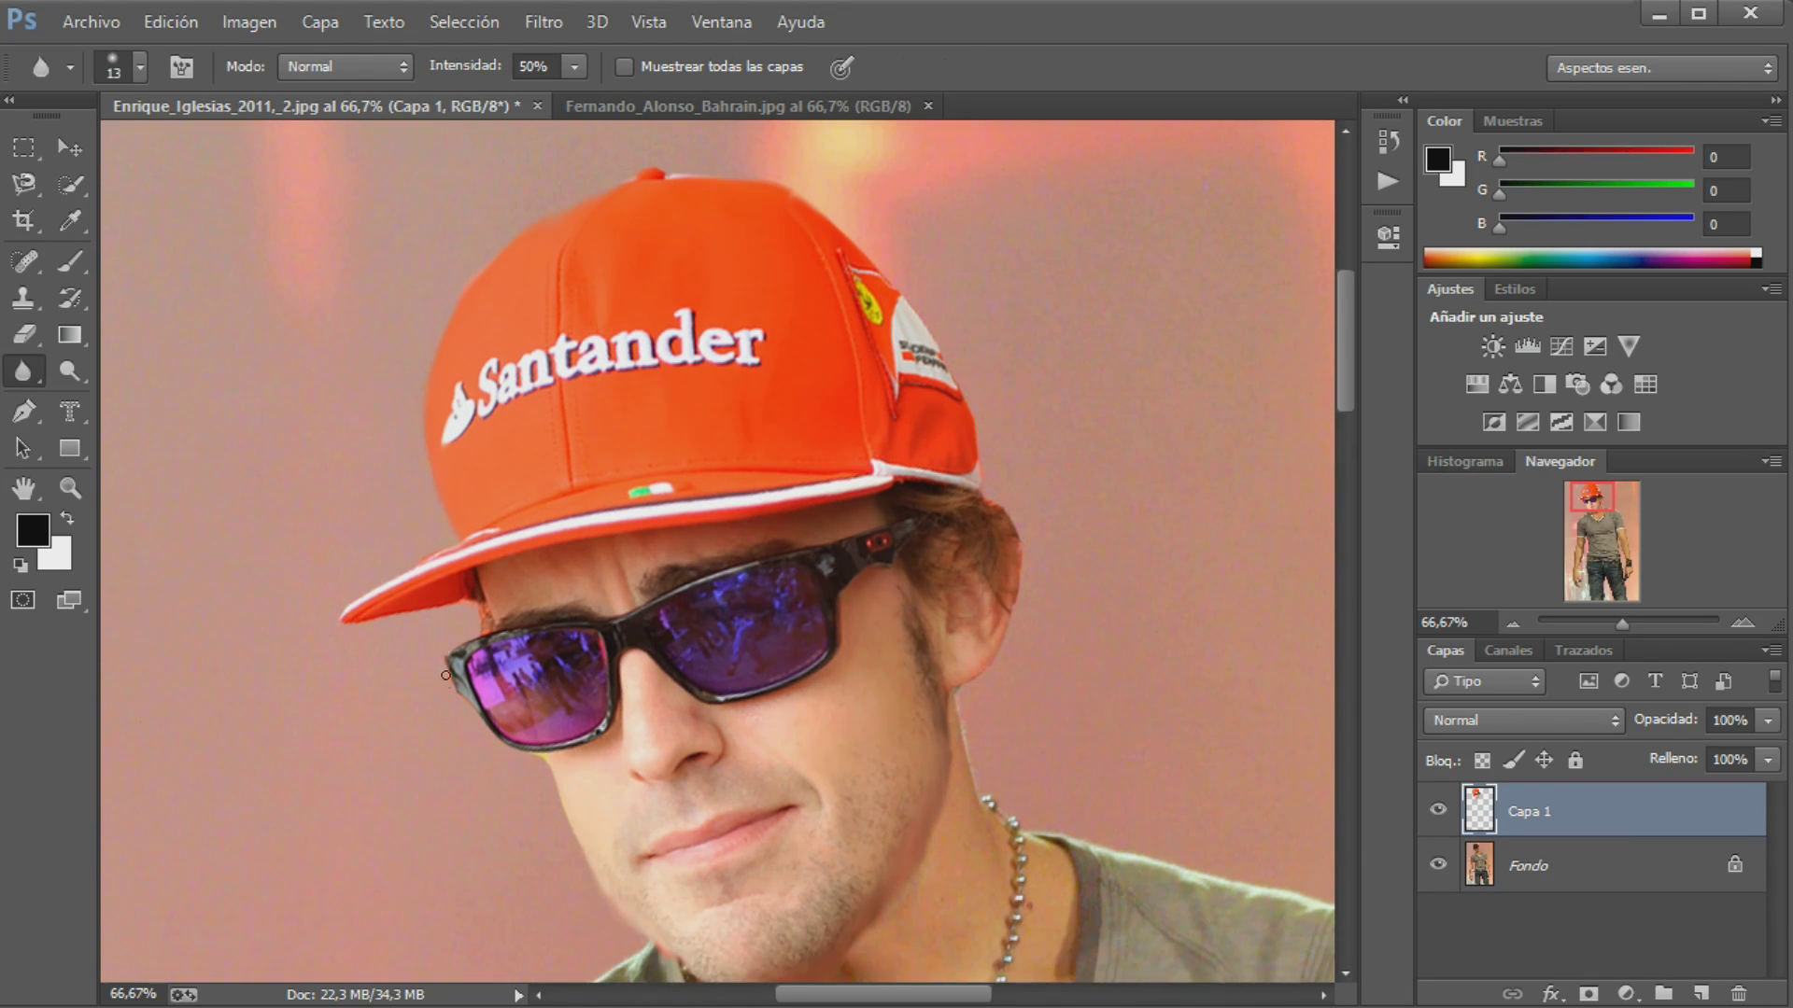
left_click(129, 68)
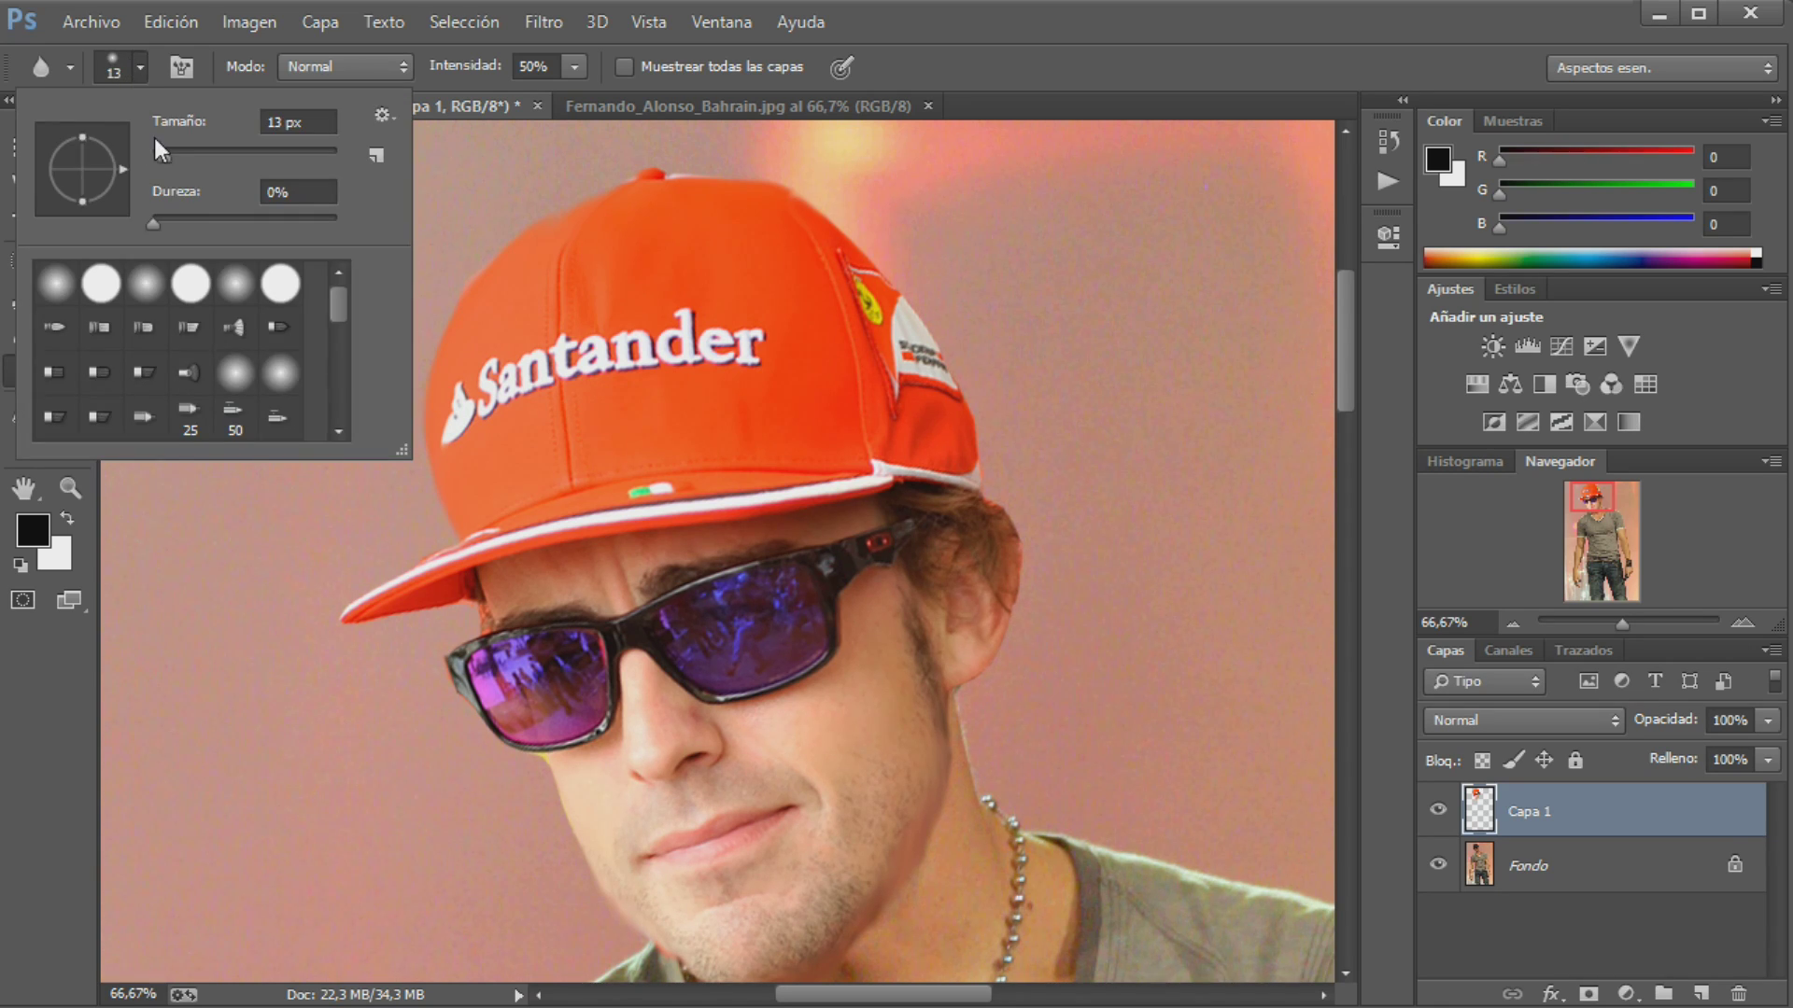
left_click_drag(155, 147, 180, 155)
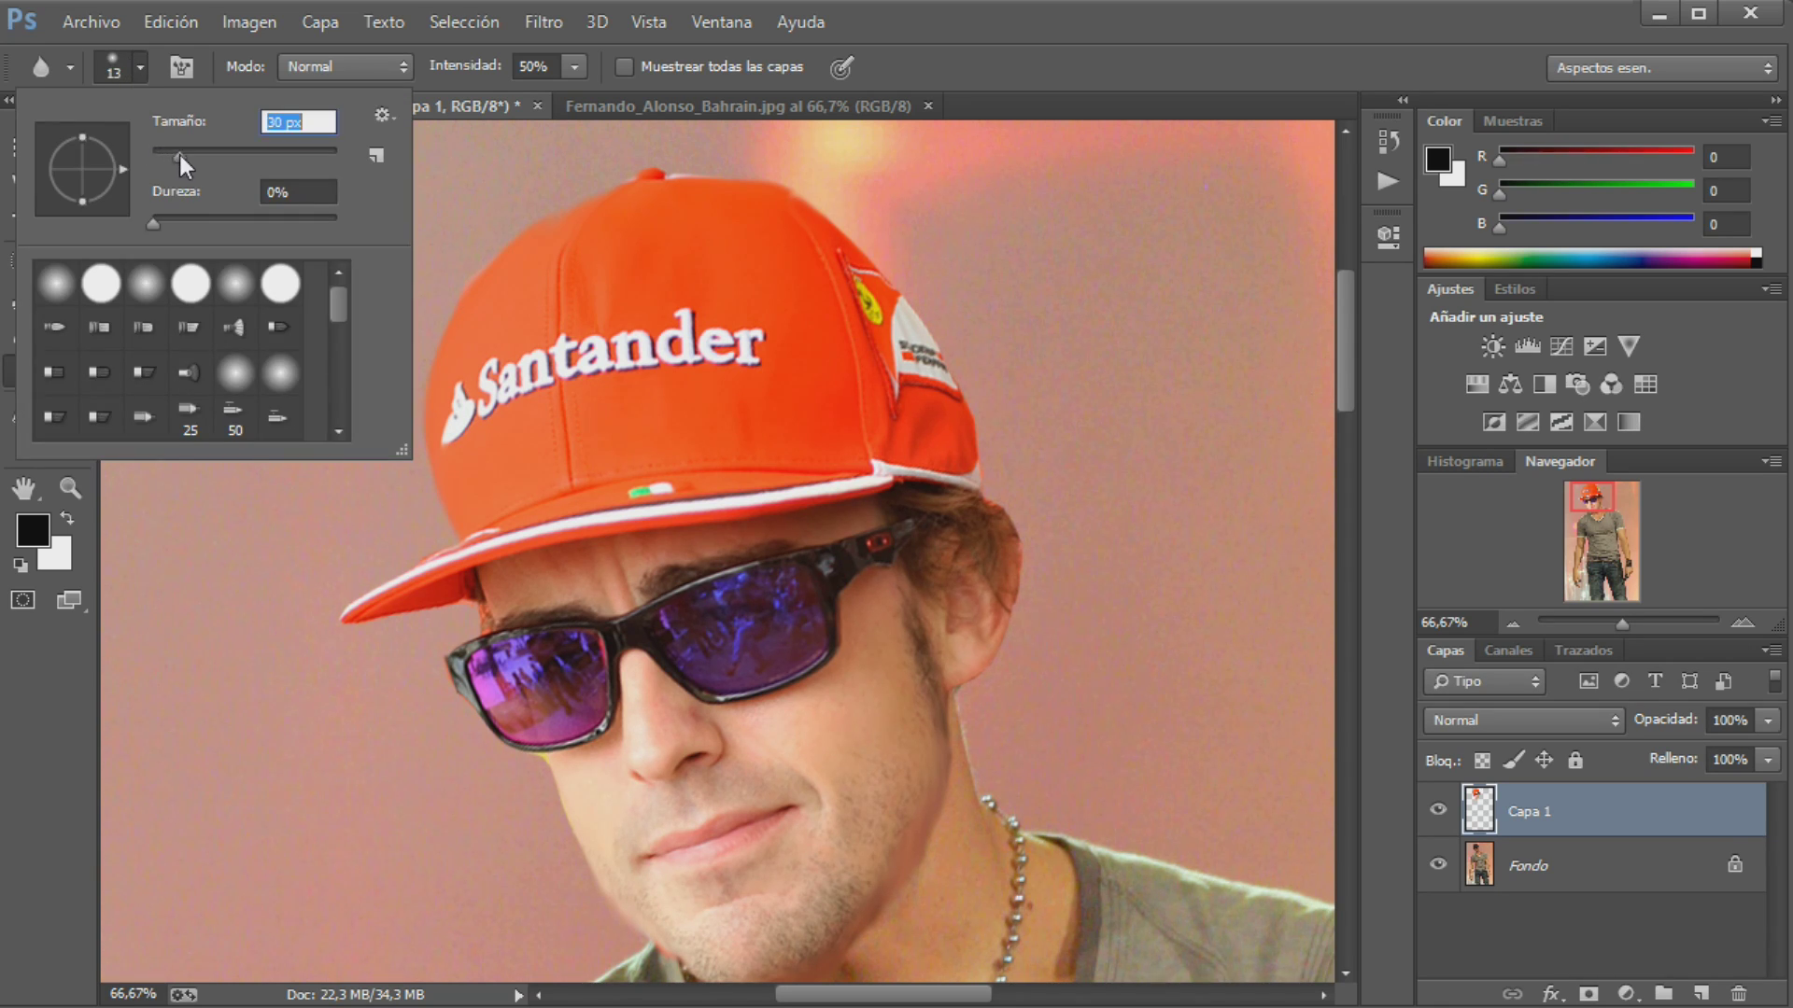
left_click(820, 207)
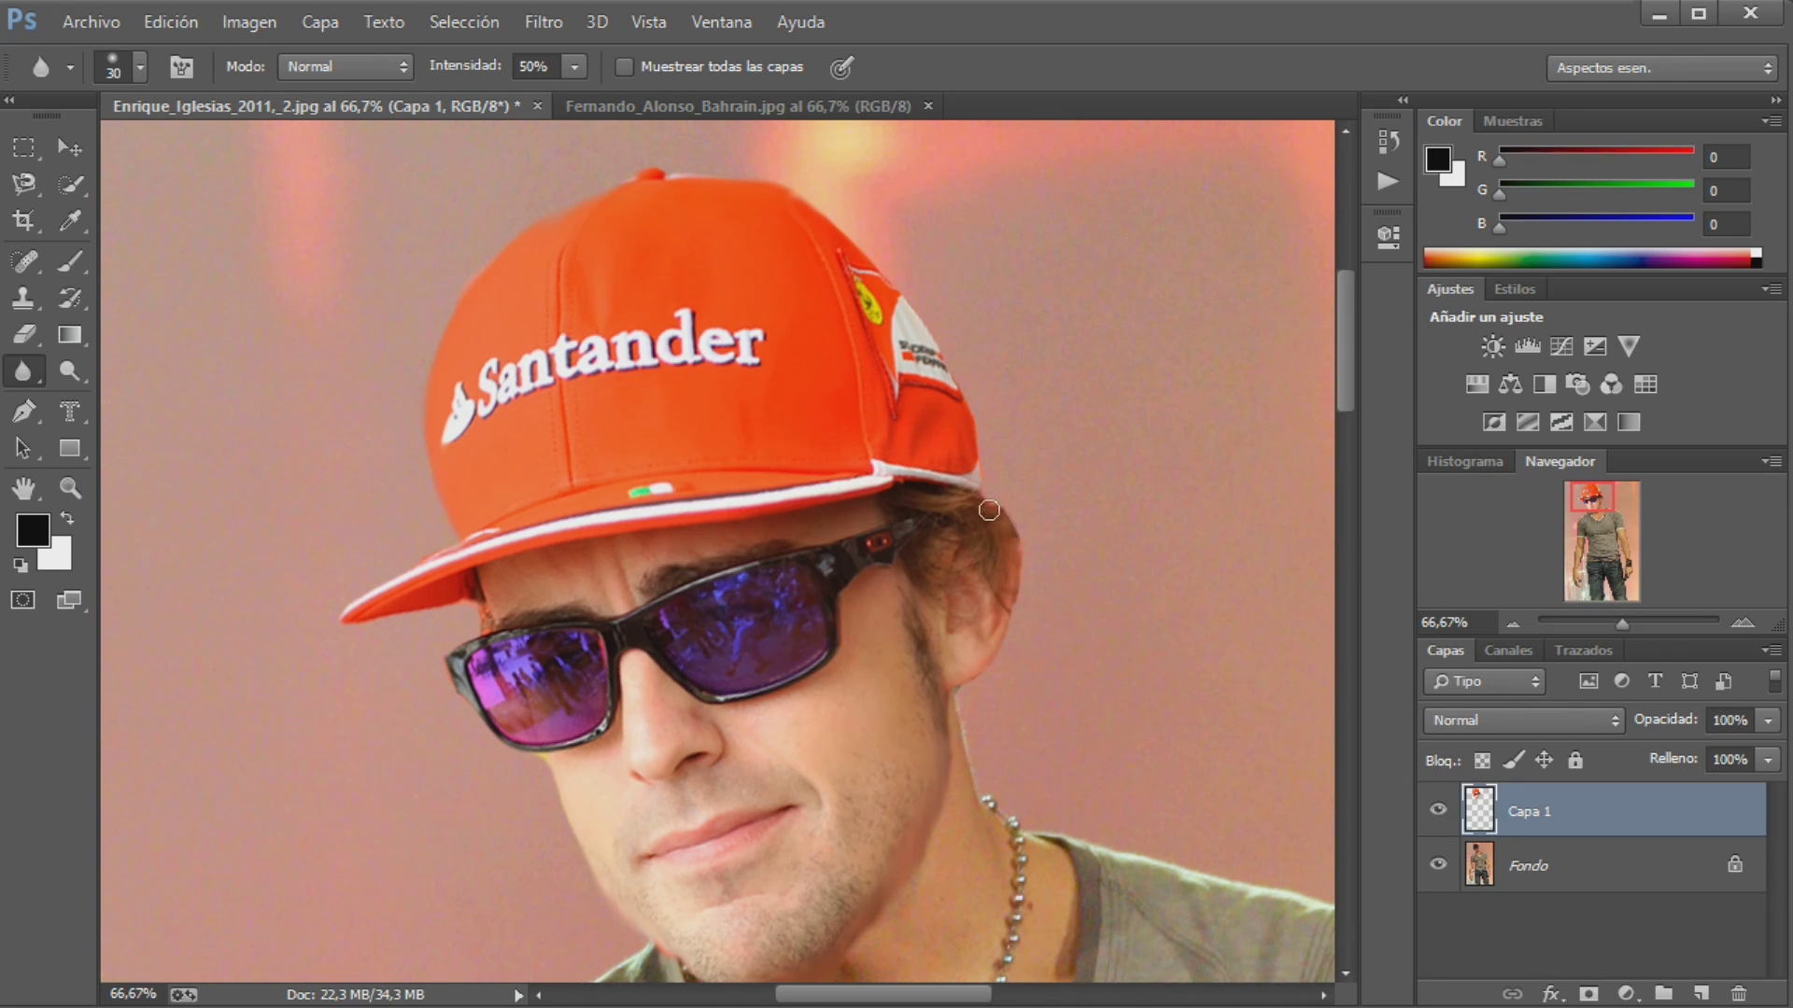
scroll(989, 510, "down", 1)
scroll(857, 674, "down", 4)
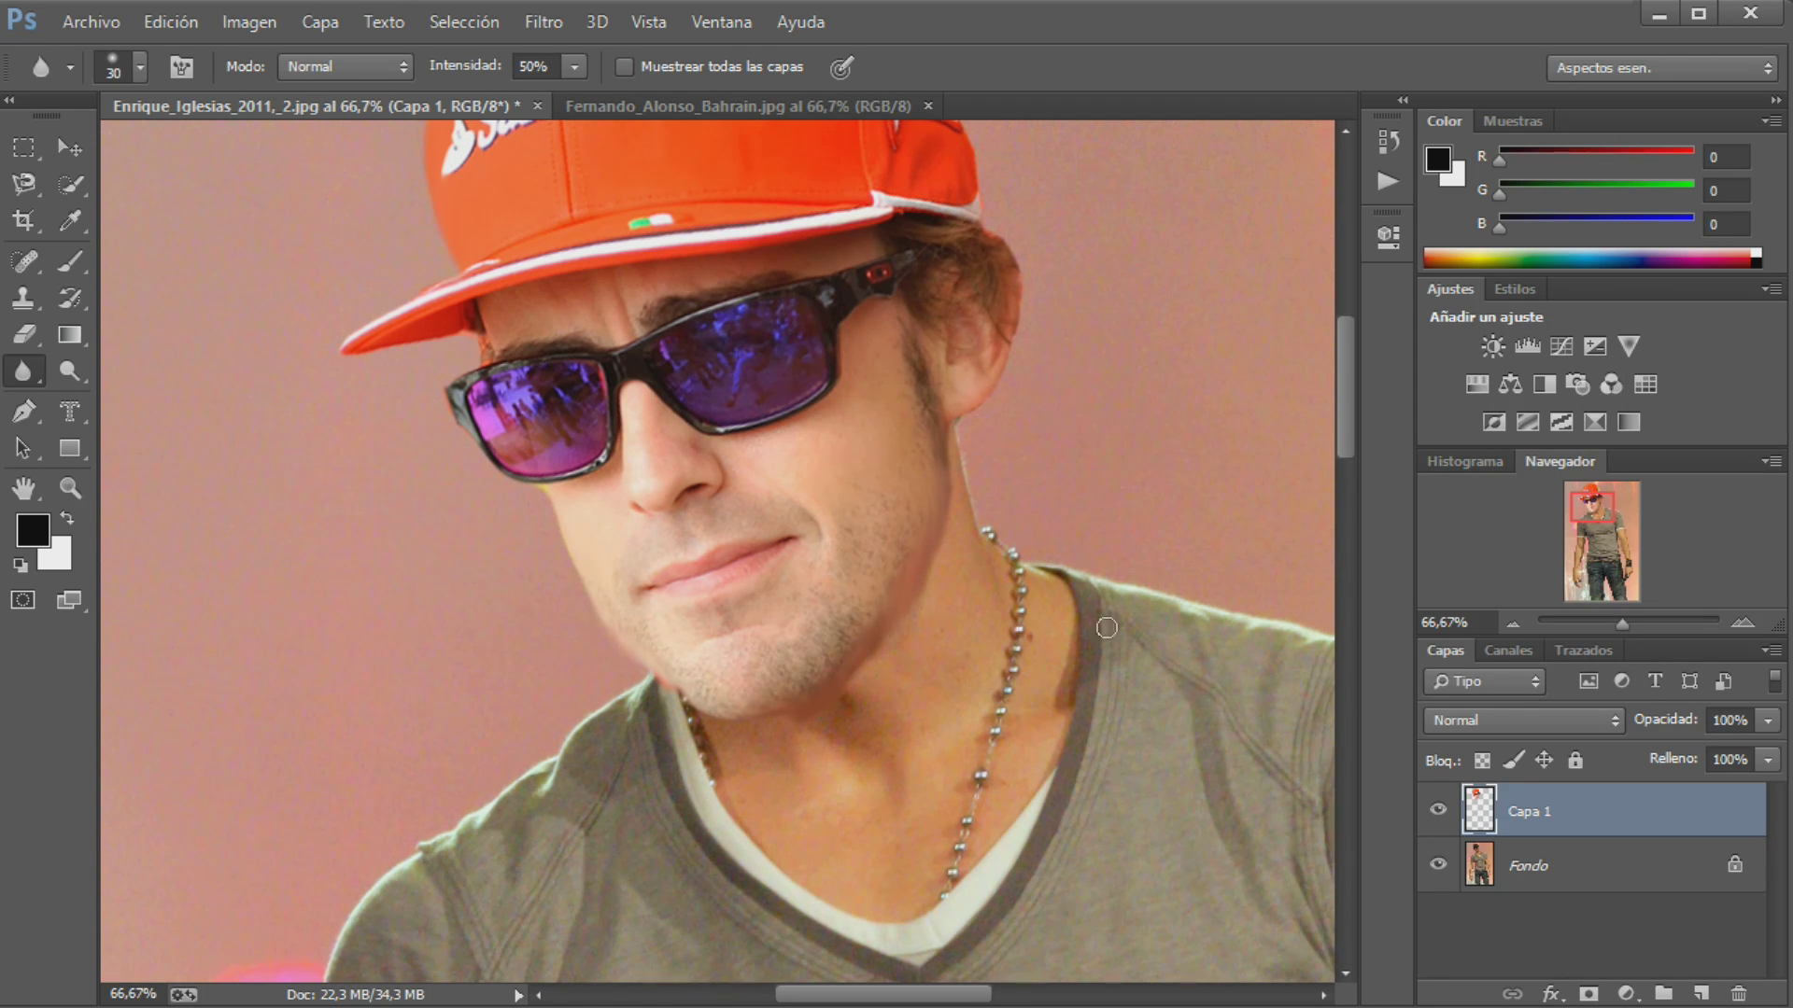
Zoom out to view the whole composite image
left_click(1510, 618)
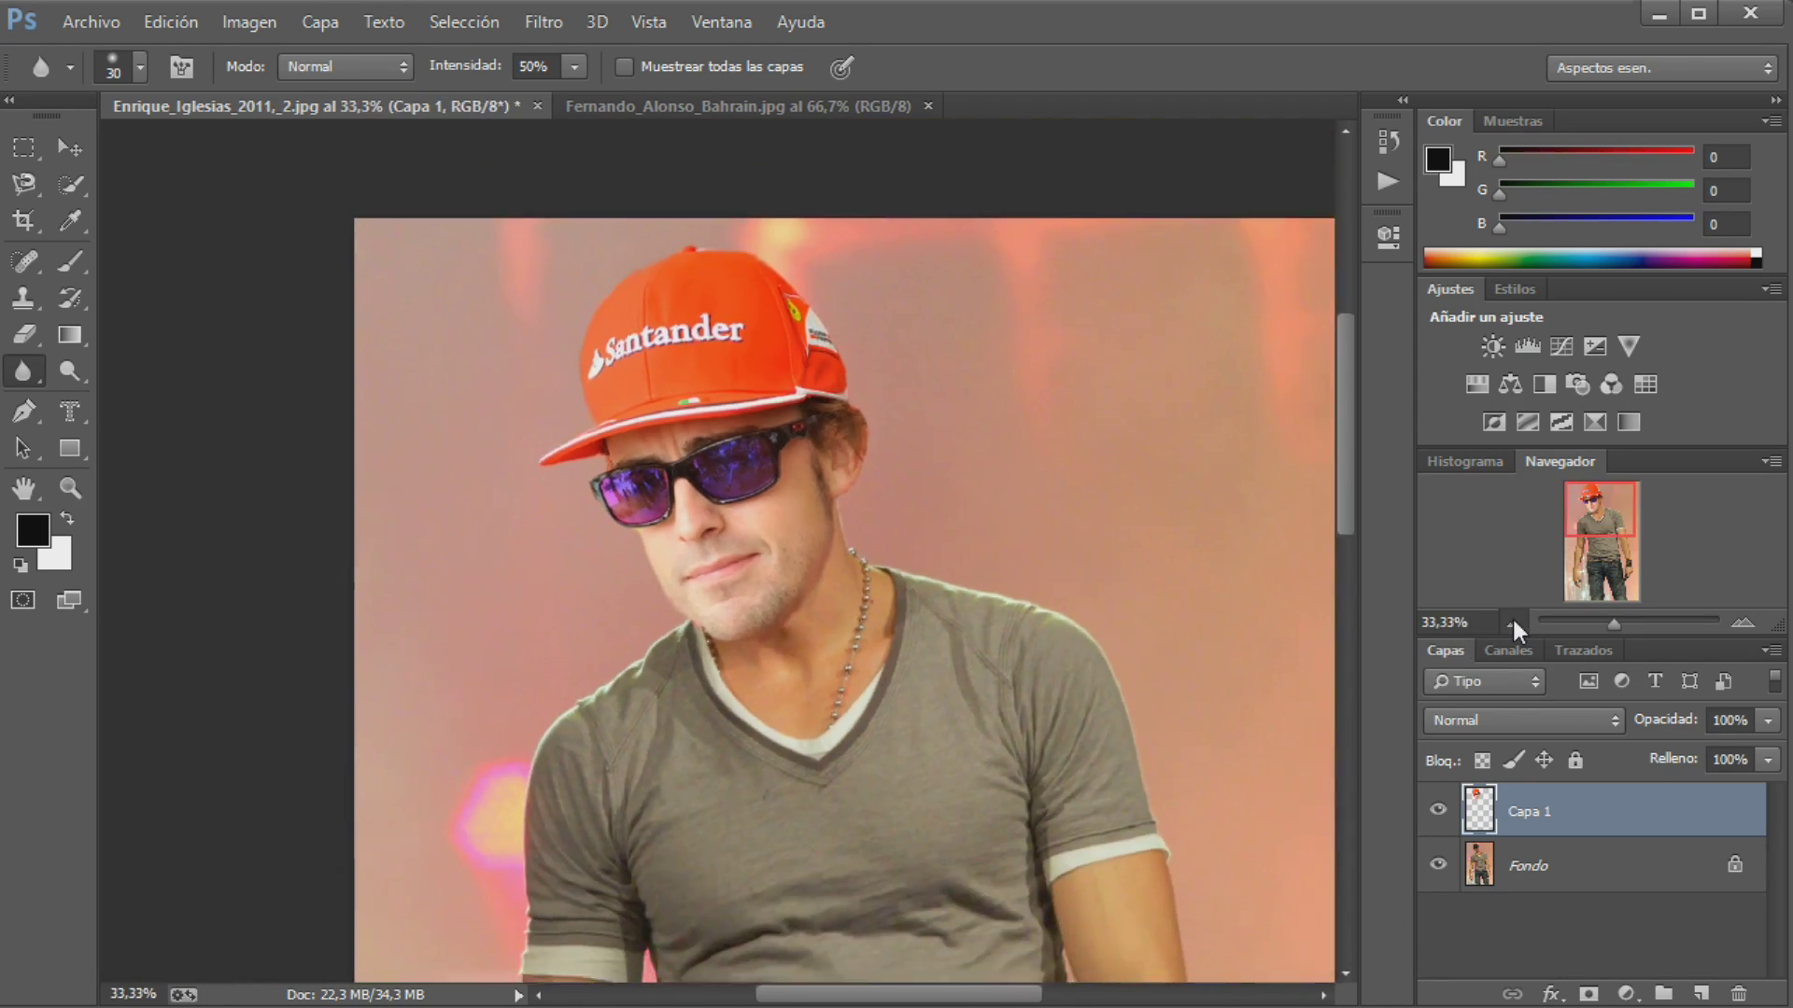
left_click(1511, 618)
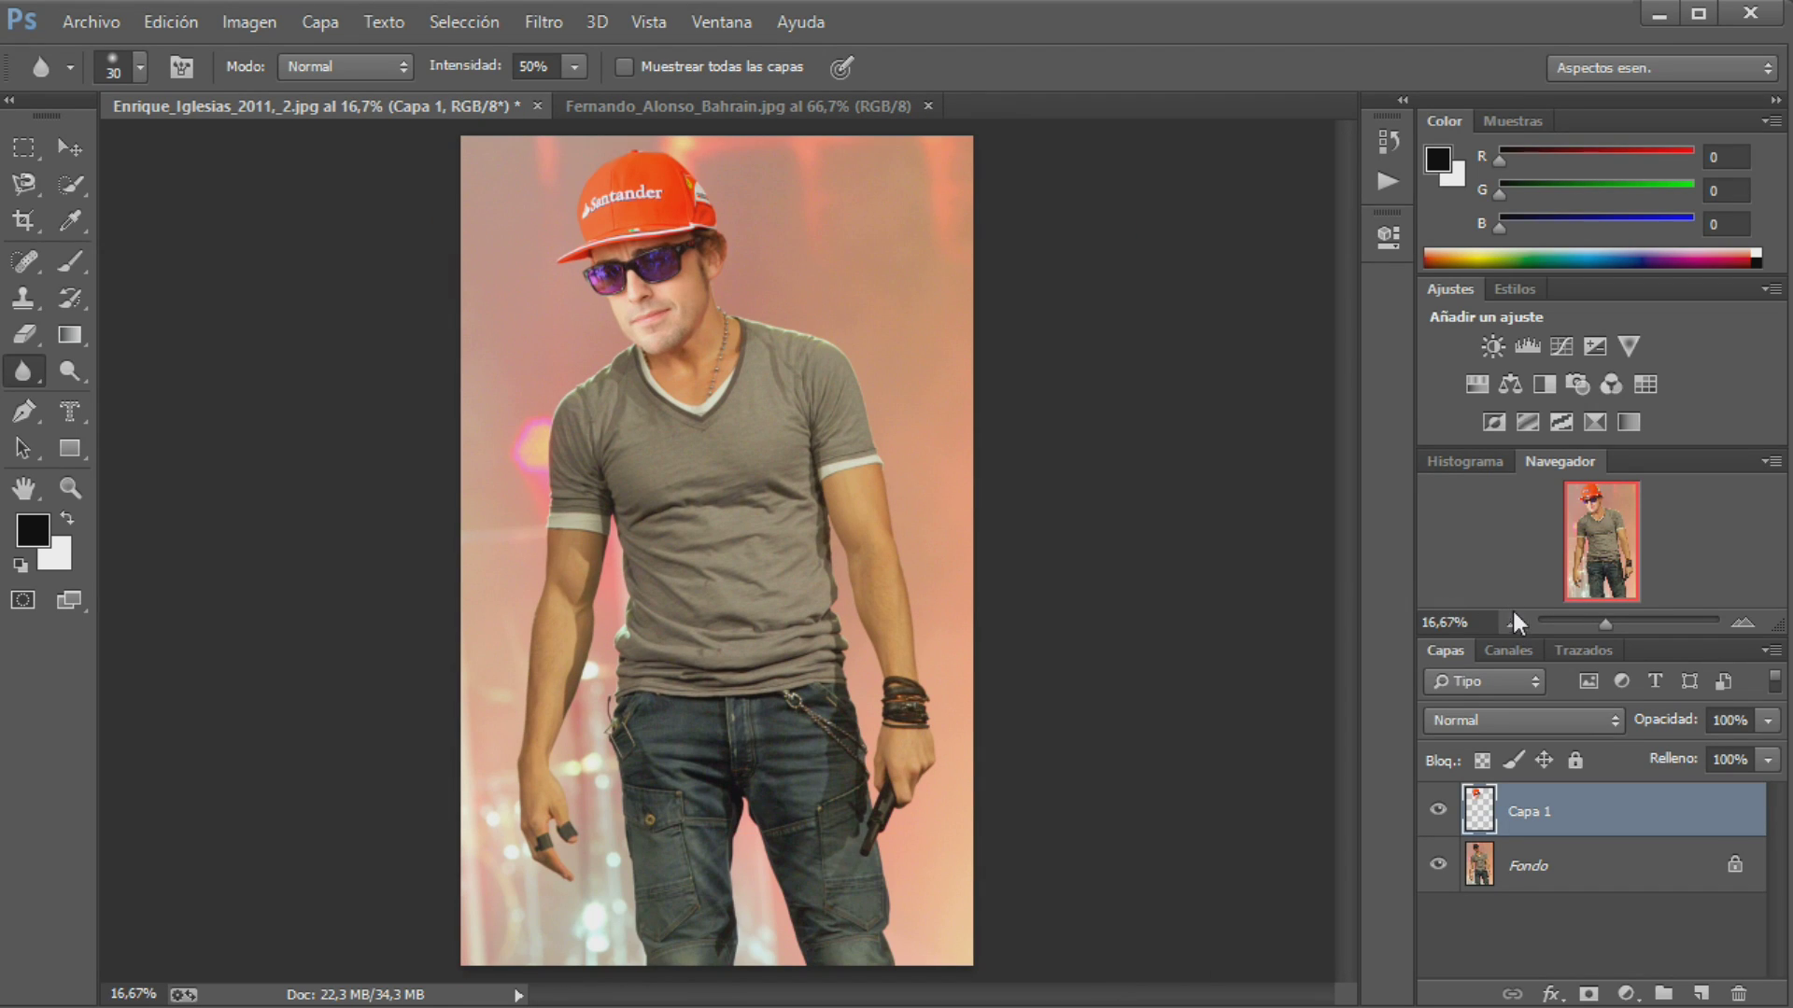
left_click(1512, 622)
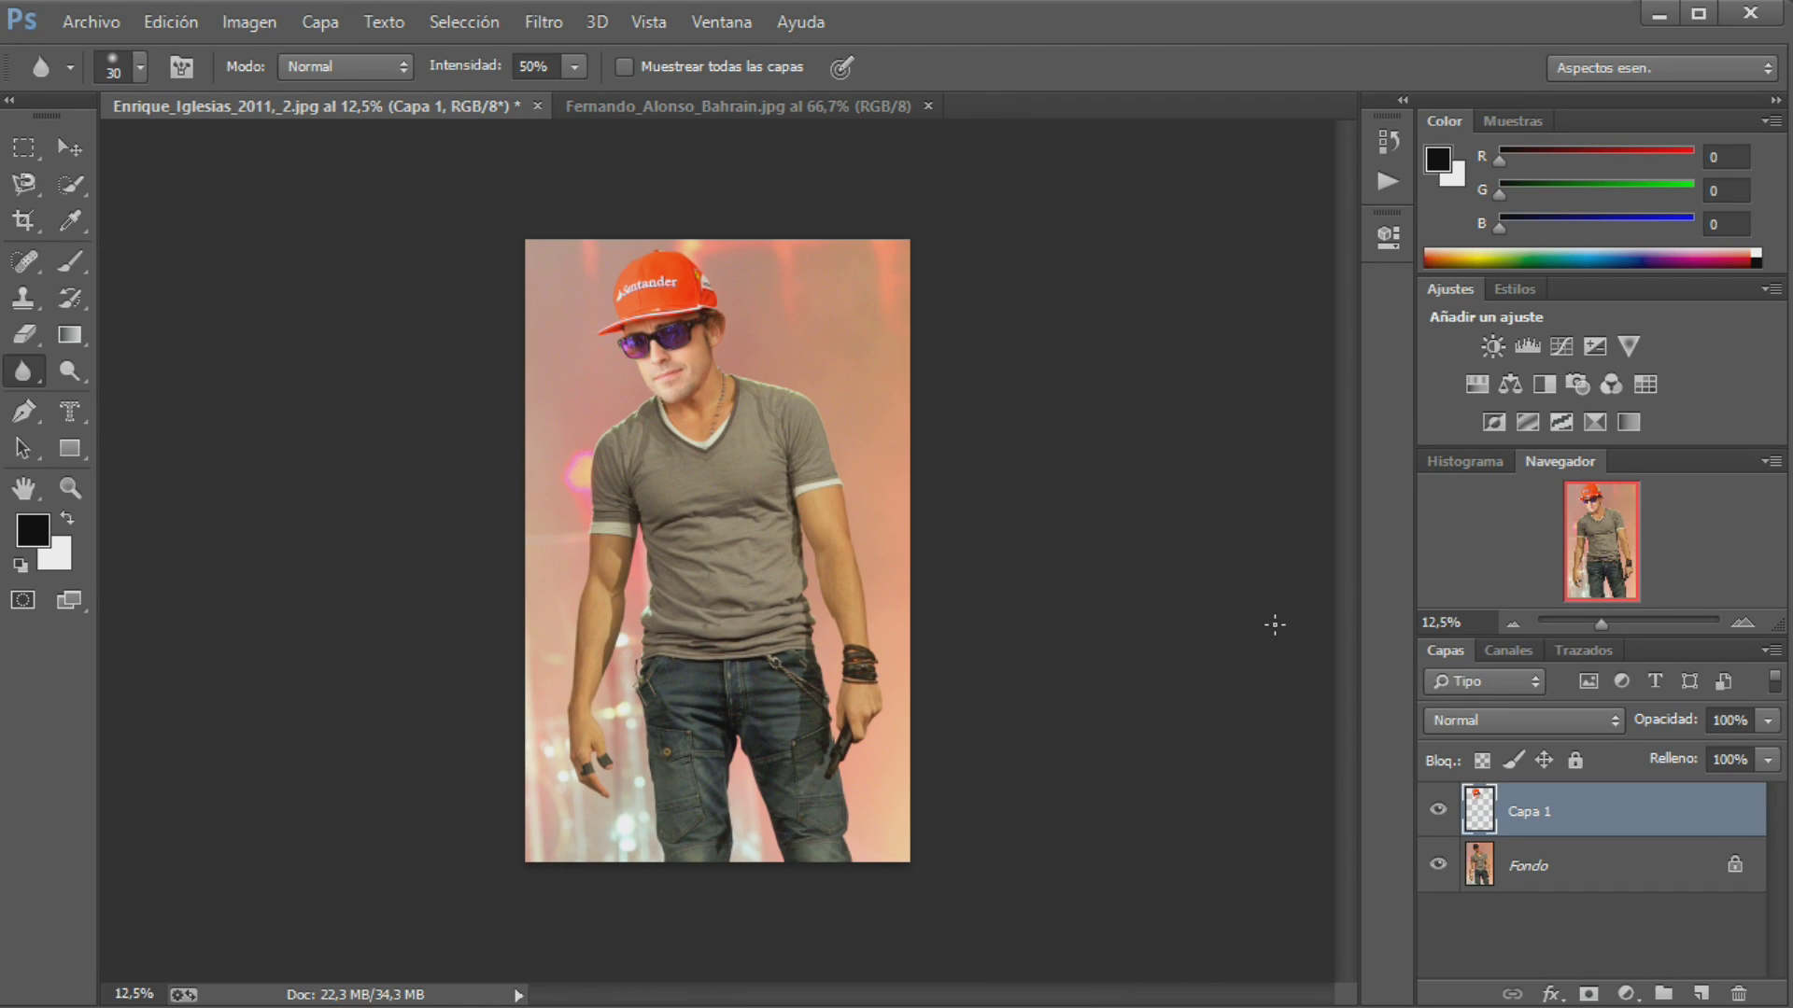
Zoom to 66.7% on the face, pan left, and select the Clone Stamp tool
left_click(1741, 623)
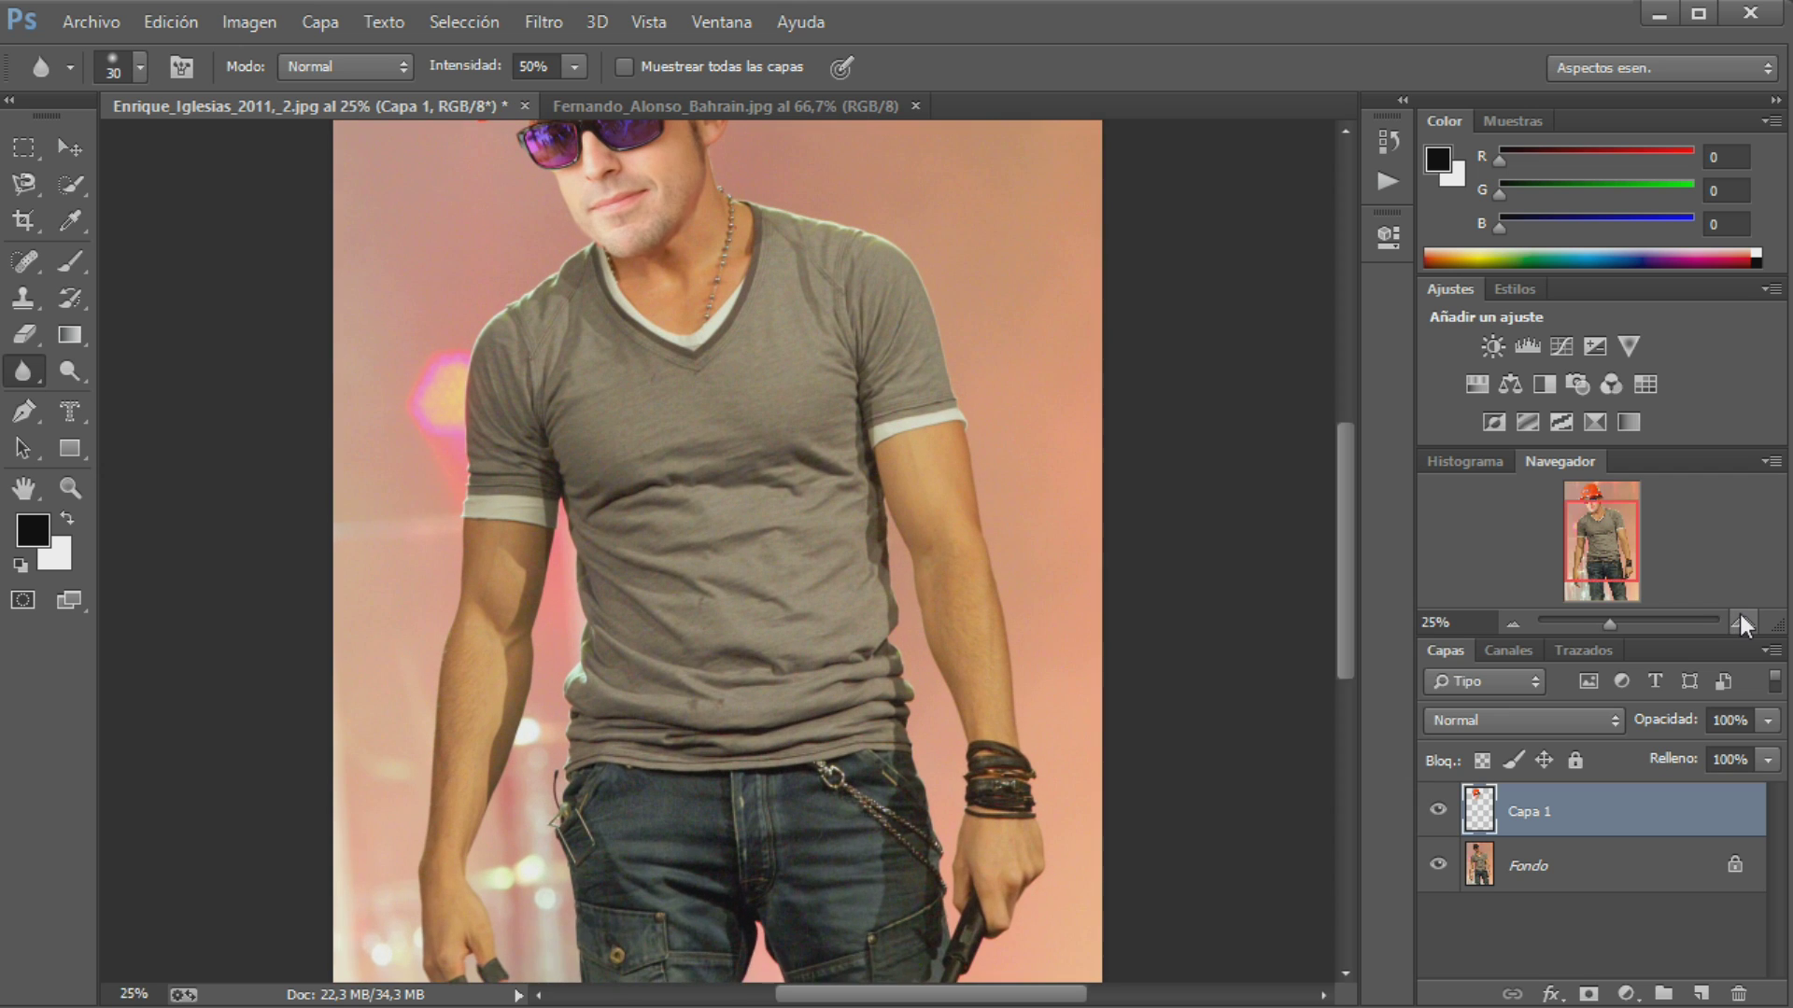
scroll(745, 492, "up", 2)
scroll(745, 492, "up", 3)
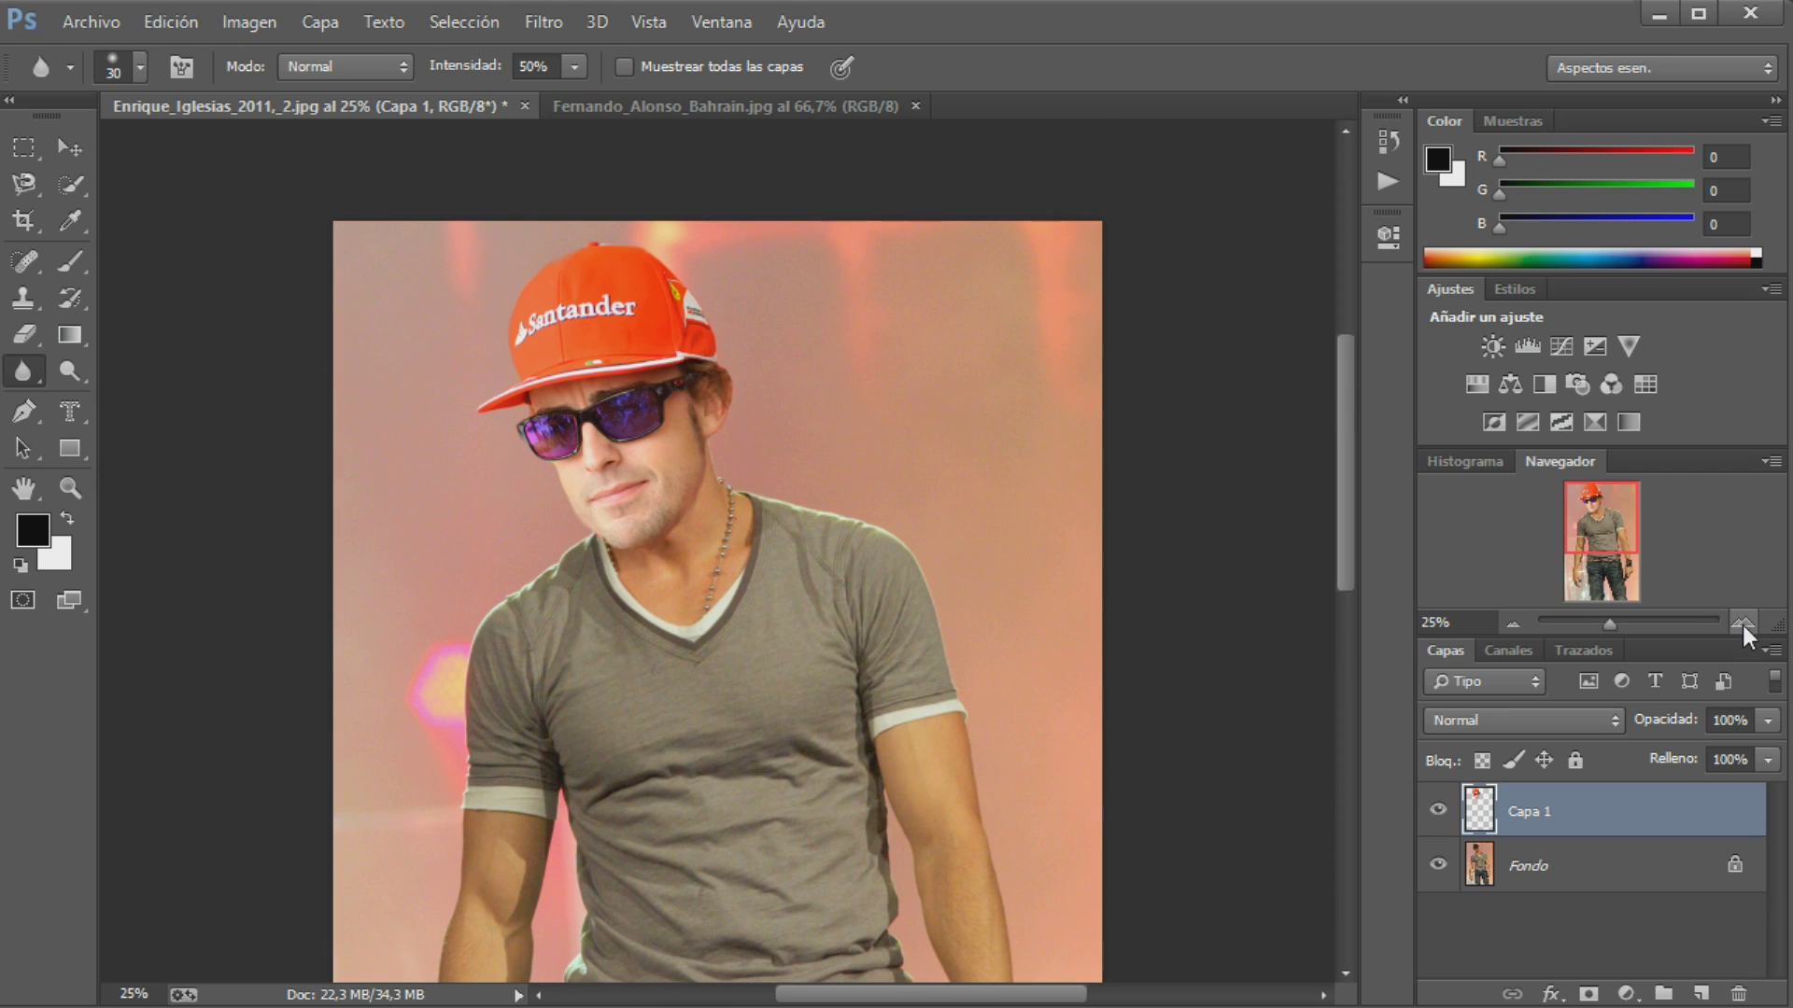
left_click(1741, 623)
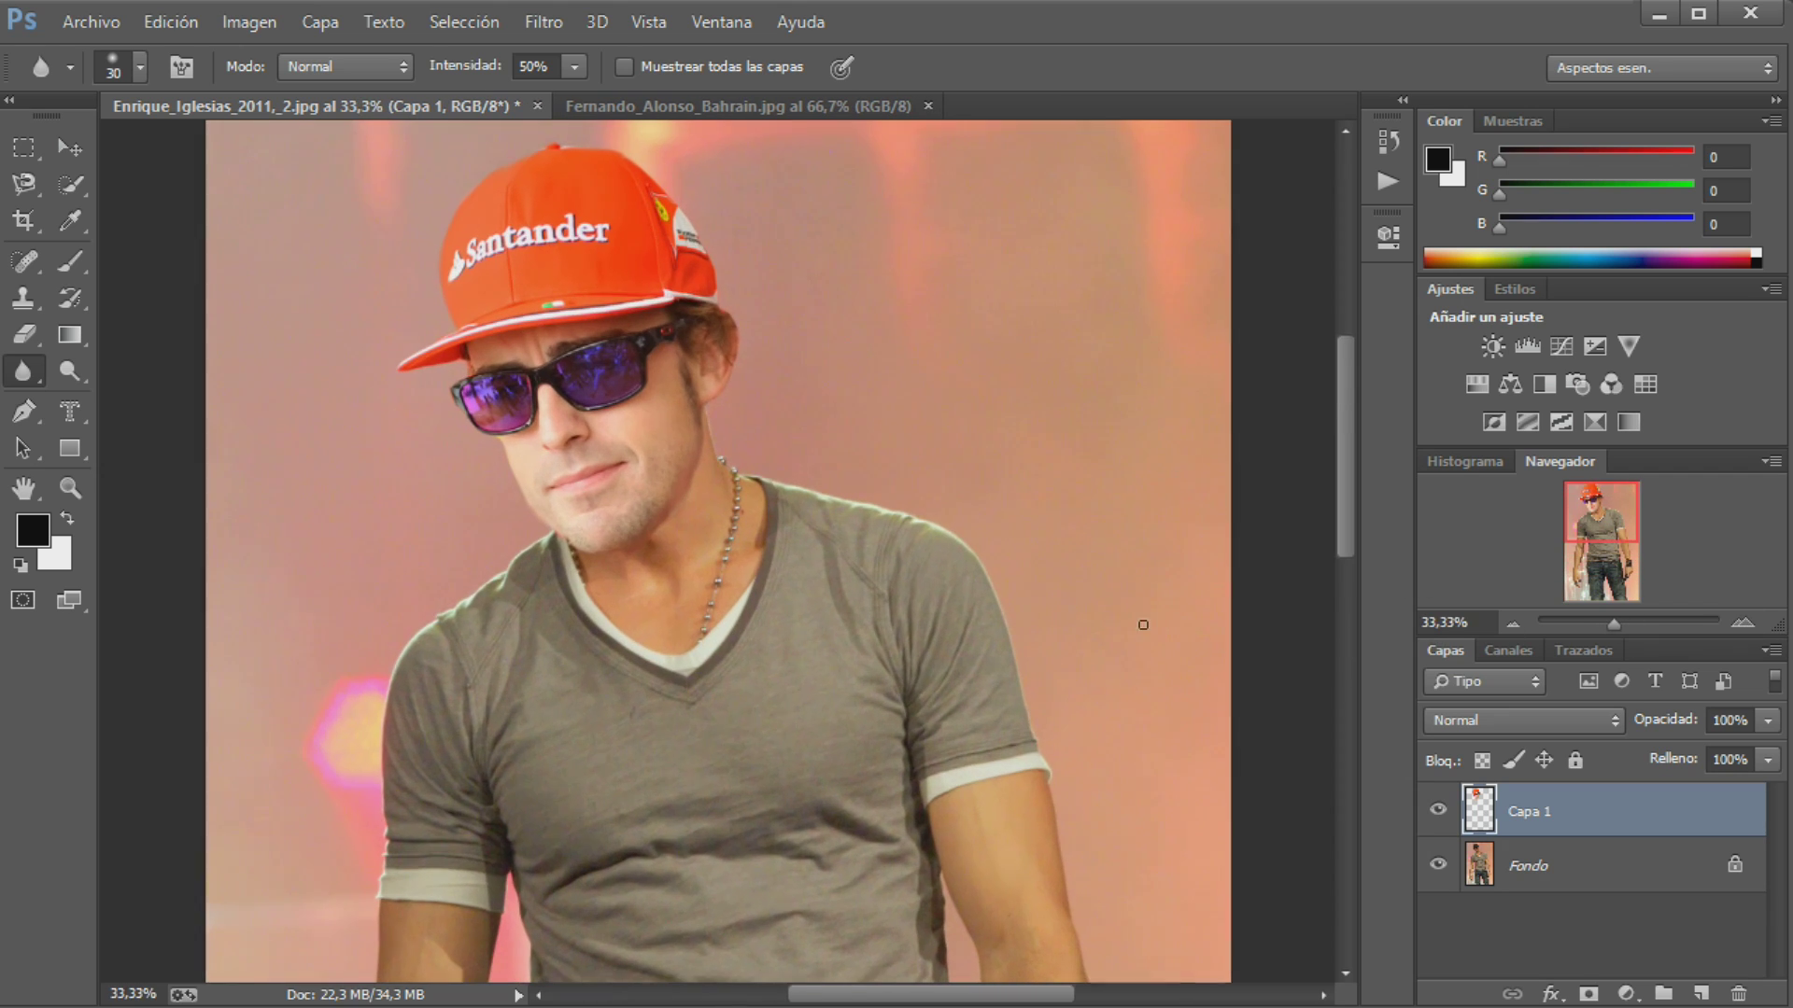
left_click(1741, 623)
left_click(1741, 623)
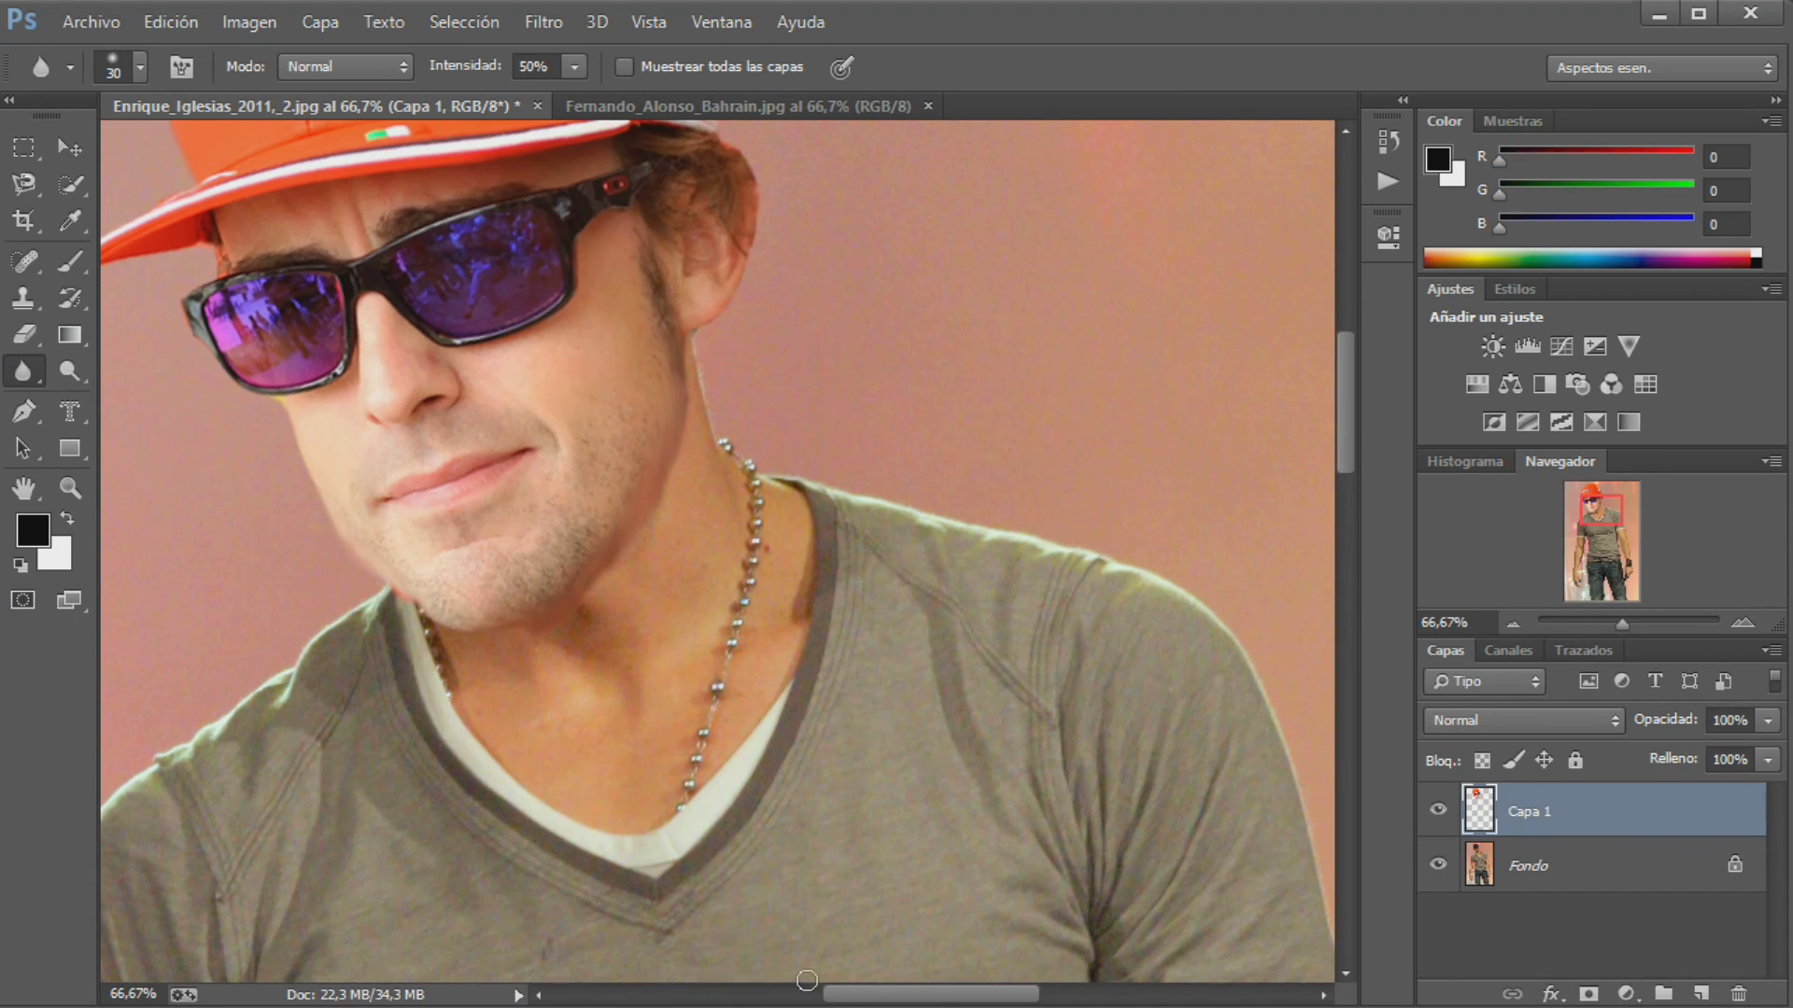
mouse_move(875, 995)
left_mouse_down()
mouse_move(686, 995)
mouse_move(919, 995)
left_mouse_up()
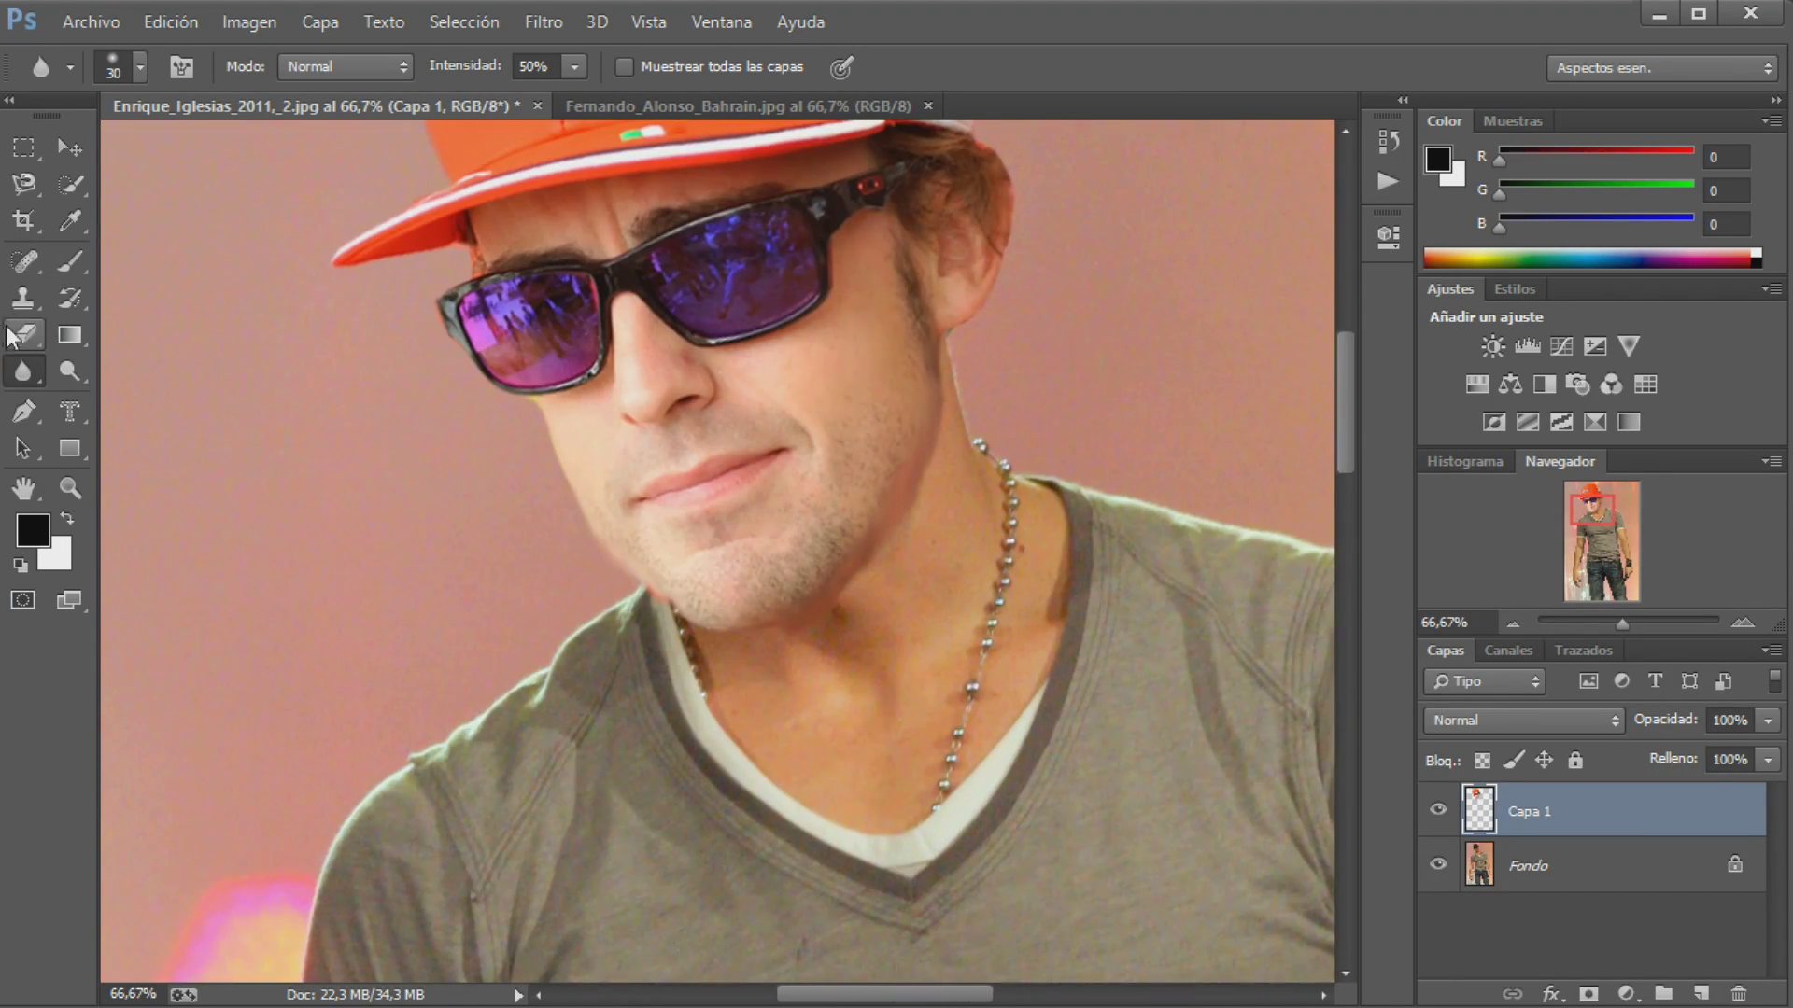
left_click(23, 299)
Set the Clone Stamp blend mode to Color and make the Fondo layer active
left_click(262, 295)
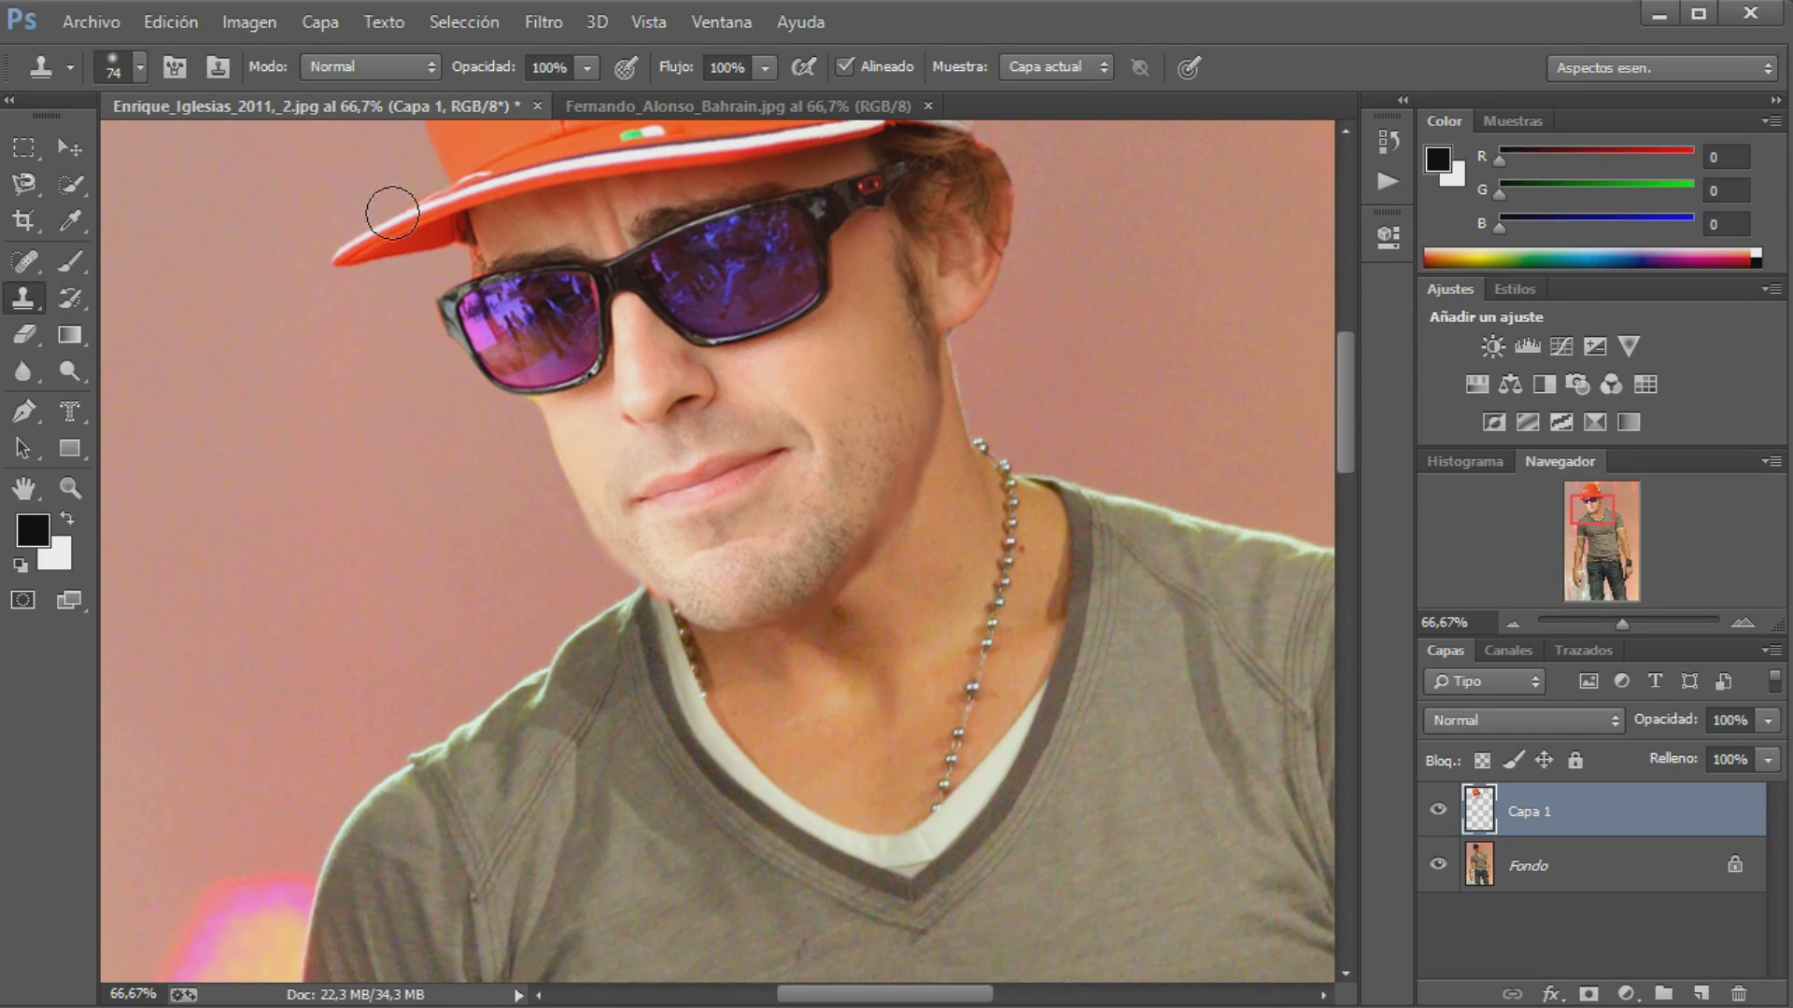
left_click(411, 65)
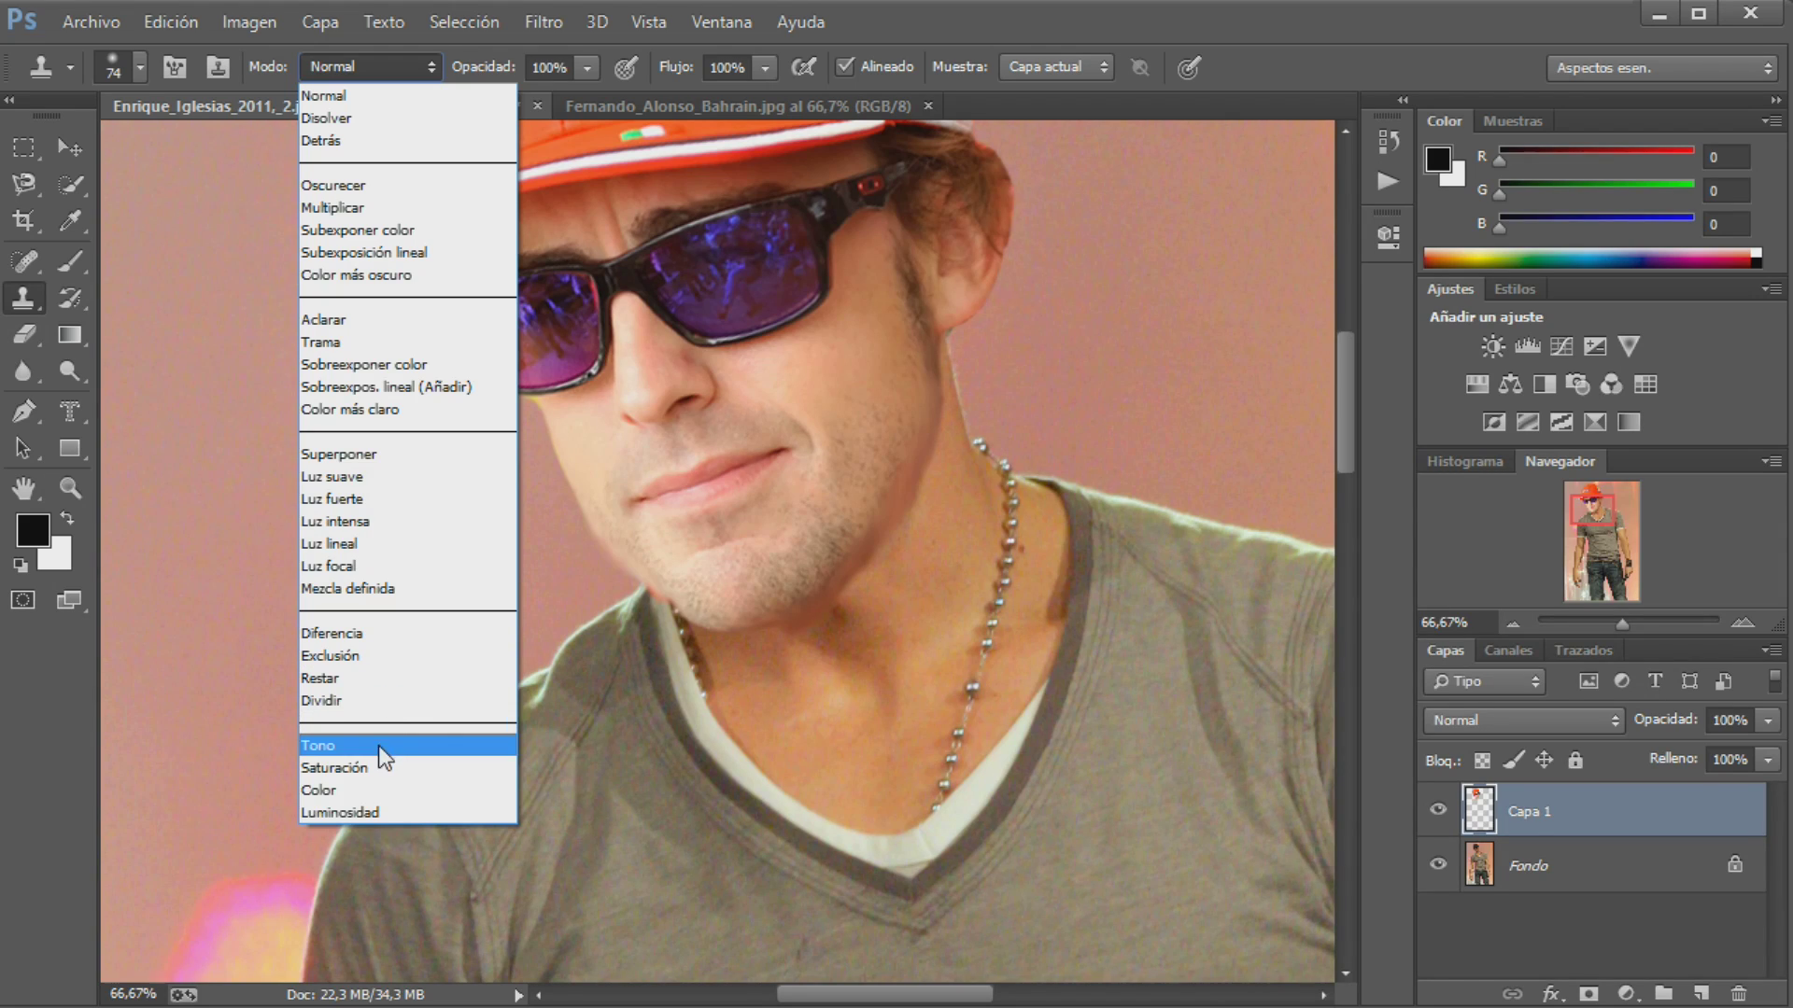
left_click(378, 791)
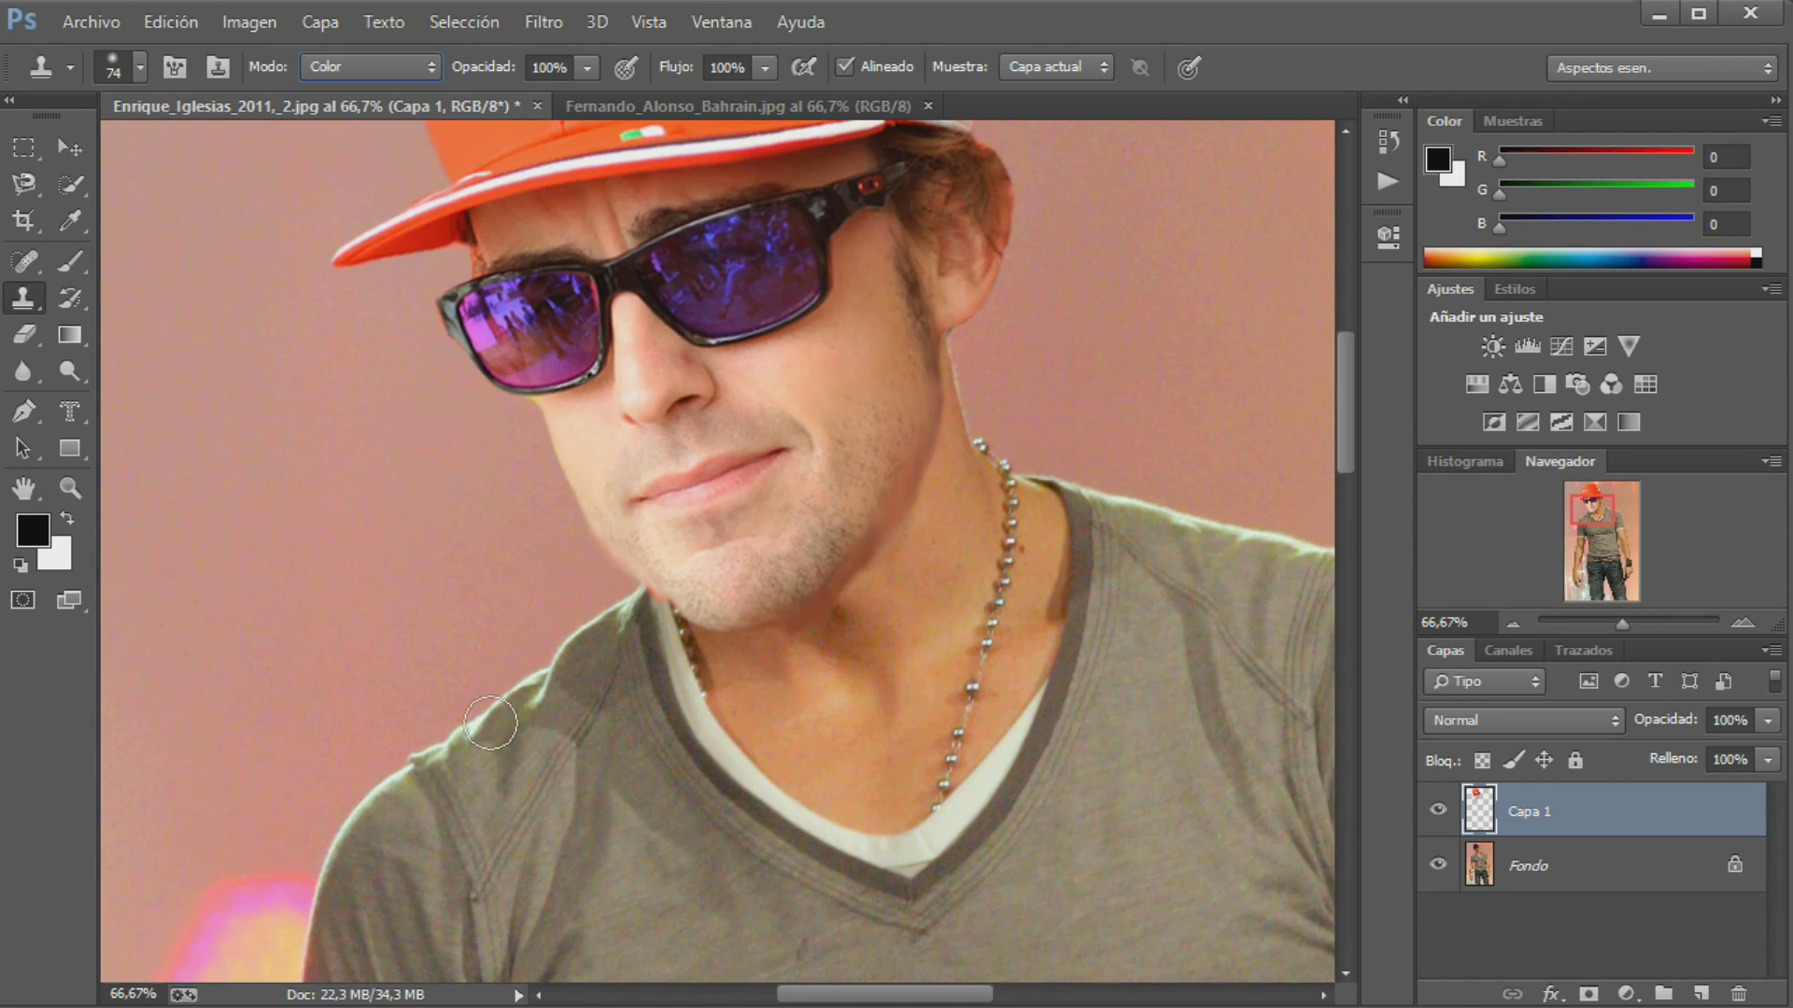
left_click(1542, 866)
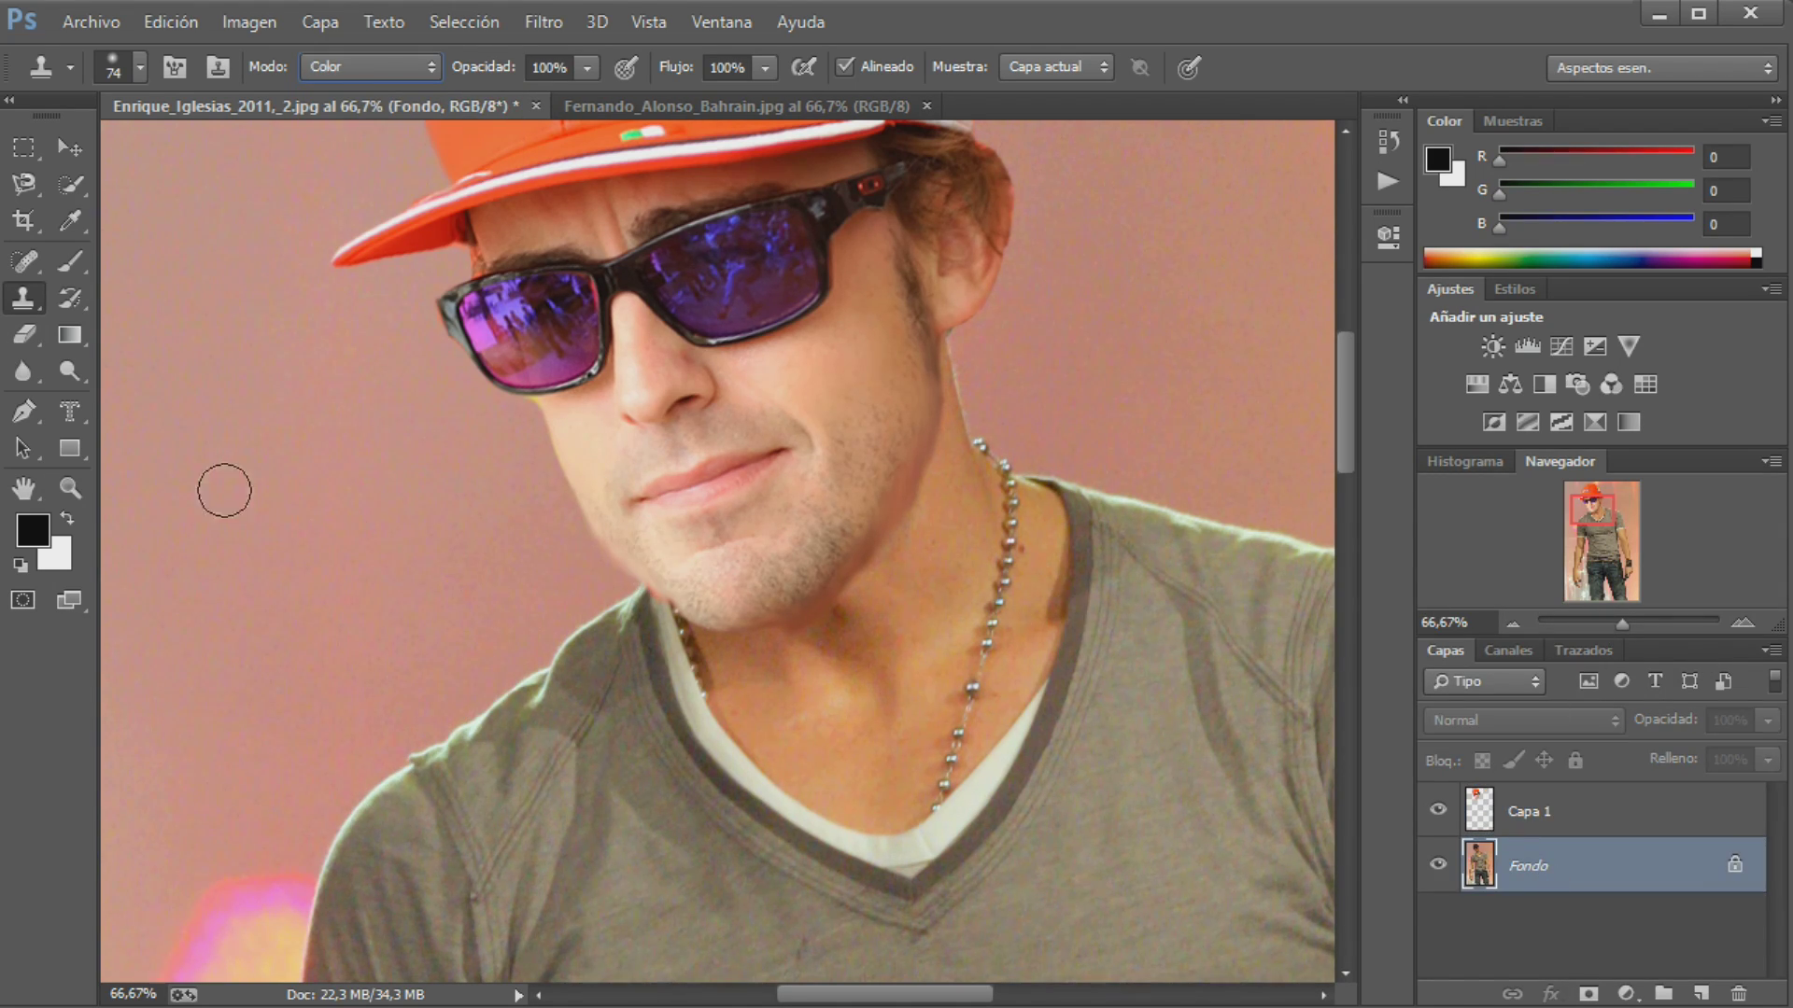
Load a Color-mode Brush at size 38 with a darker skin tone sampled from the neck
left_click(70, 265)
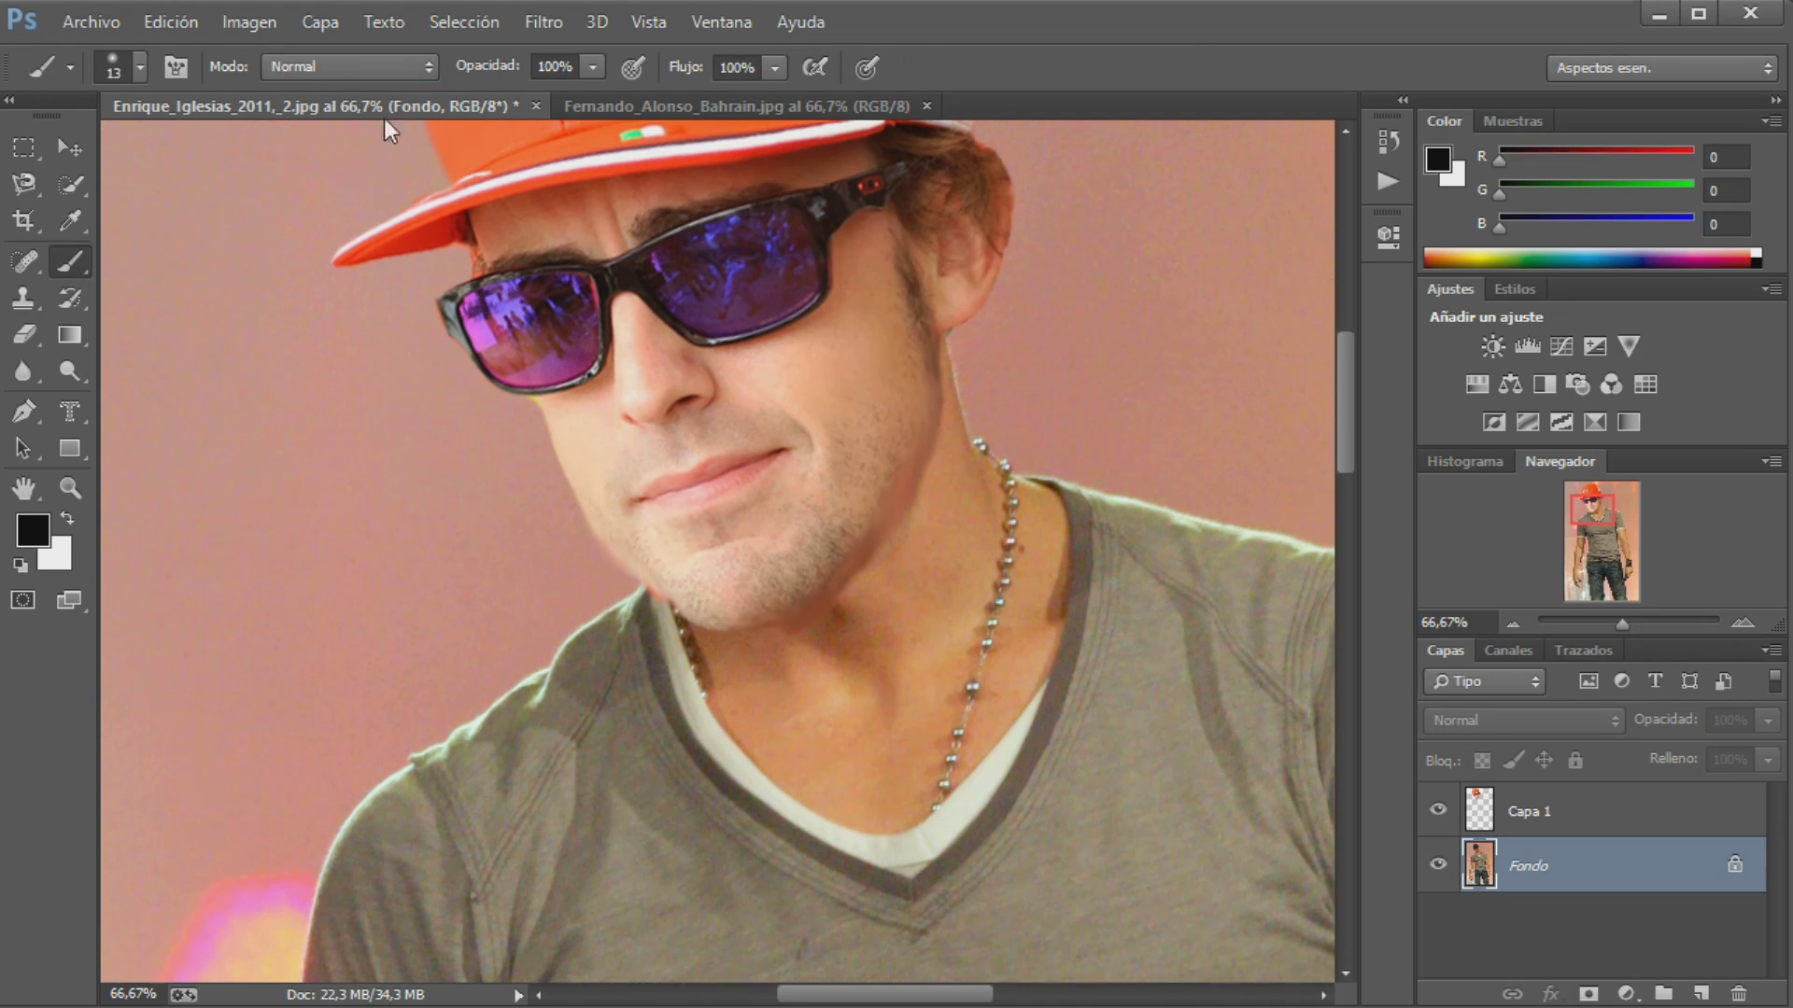
left_click(348, 66)
left_click(291, 809)
left_click(821, 726, "alt")
left_click(822, 717, "alt")
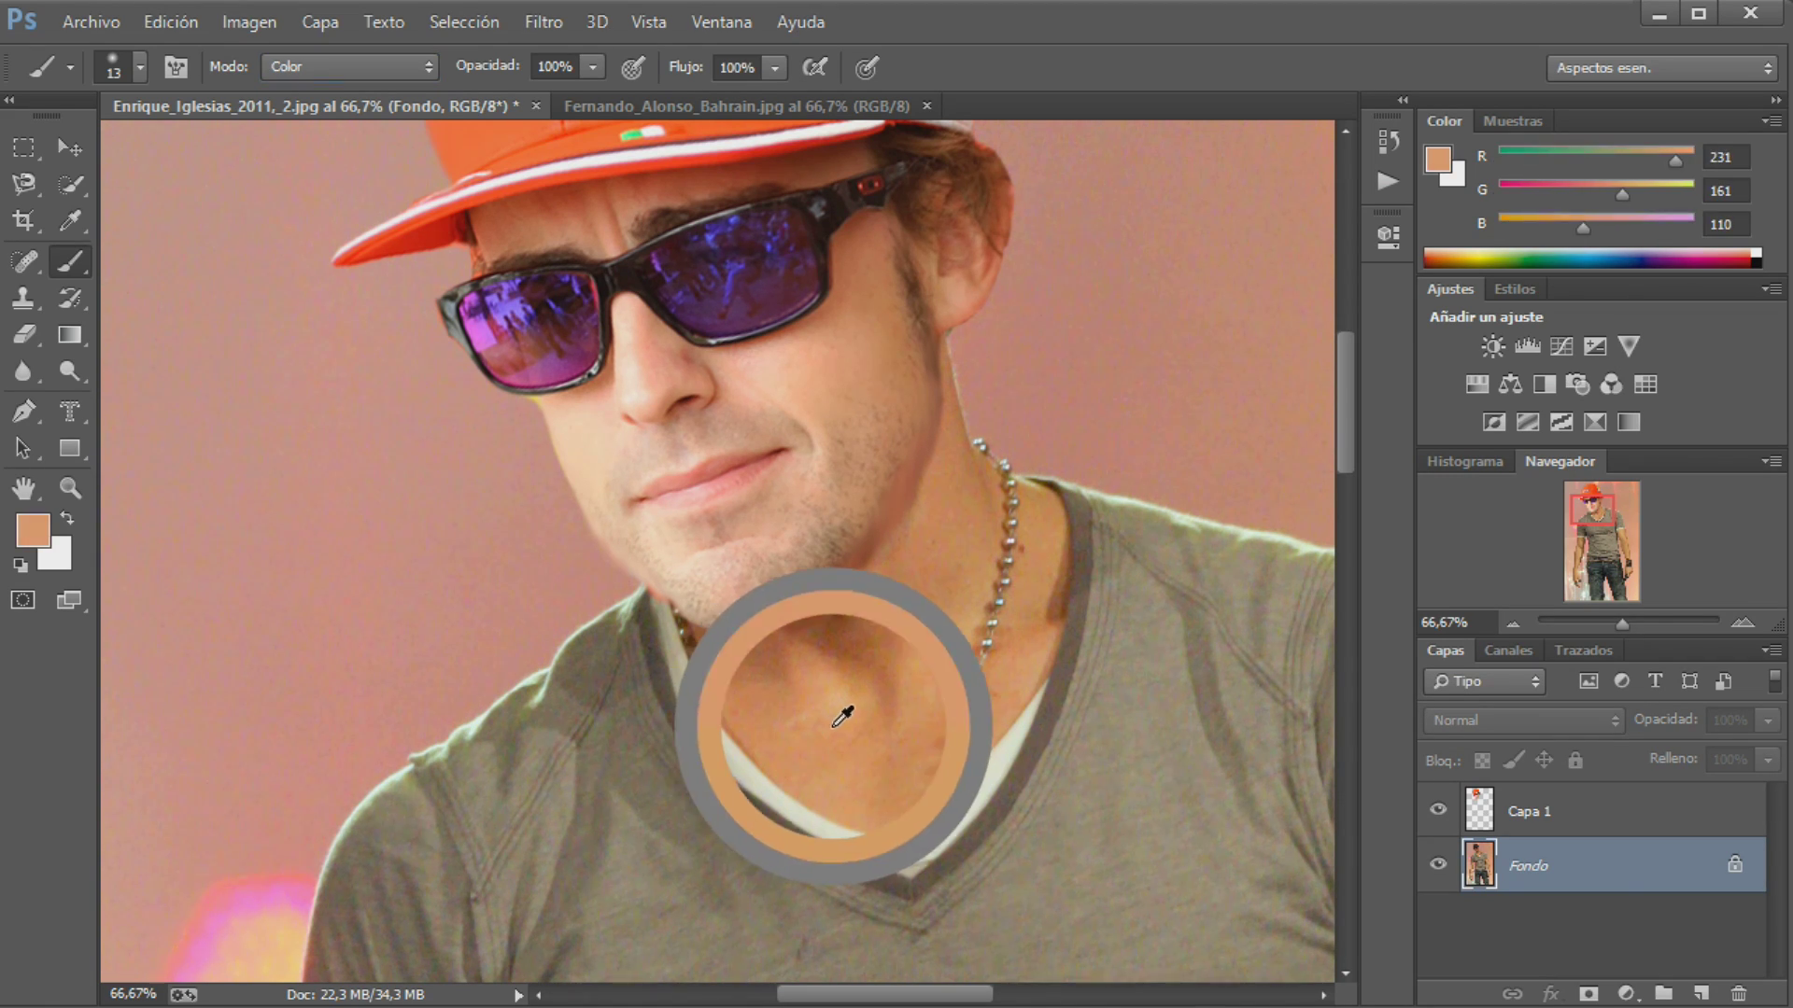
left_click(140, 66)
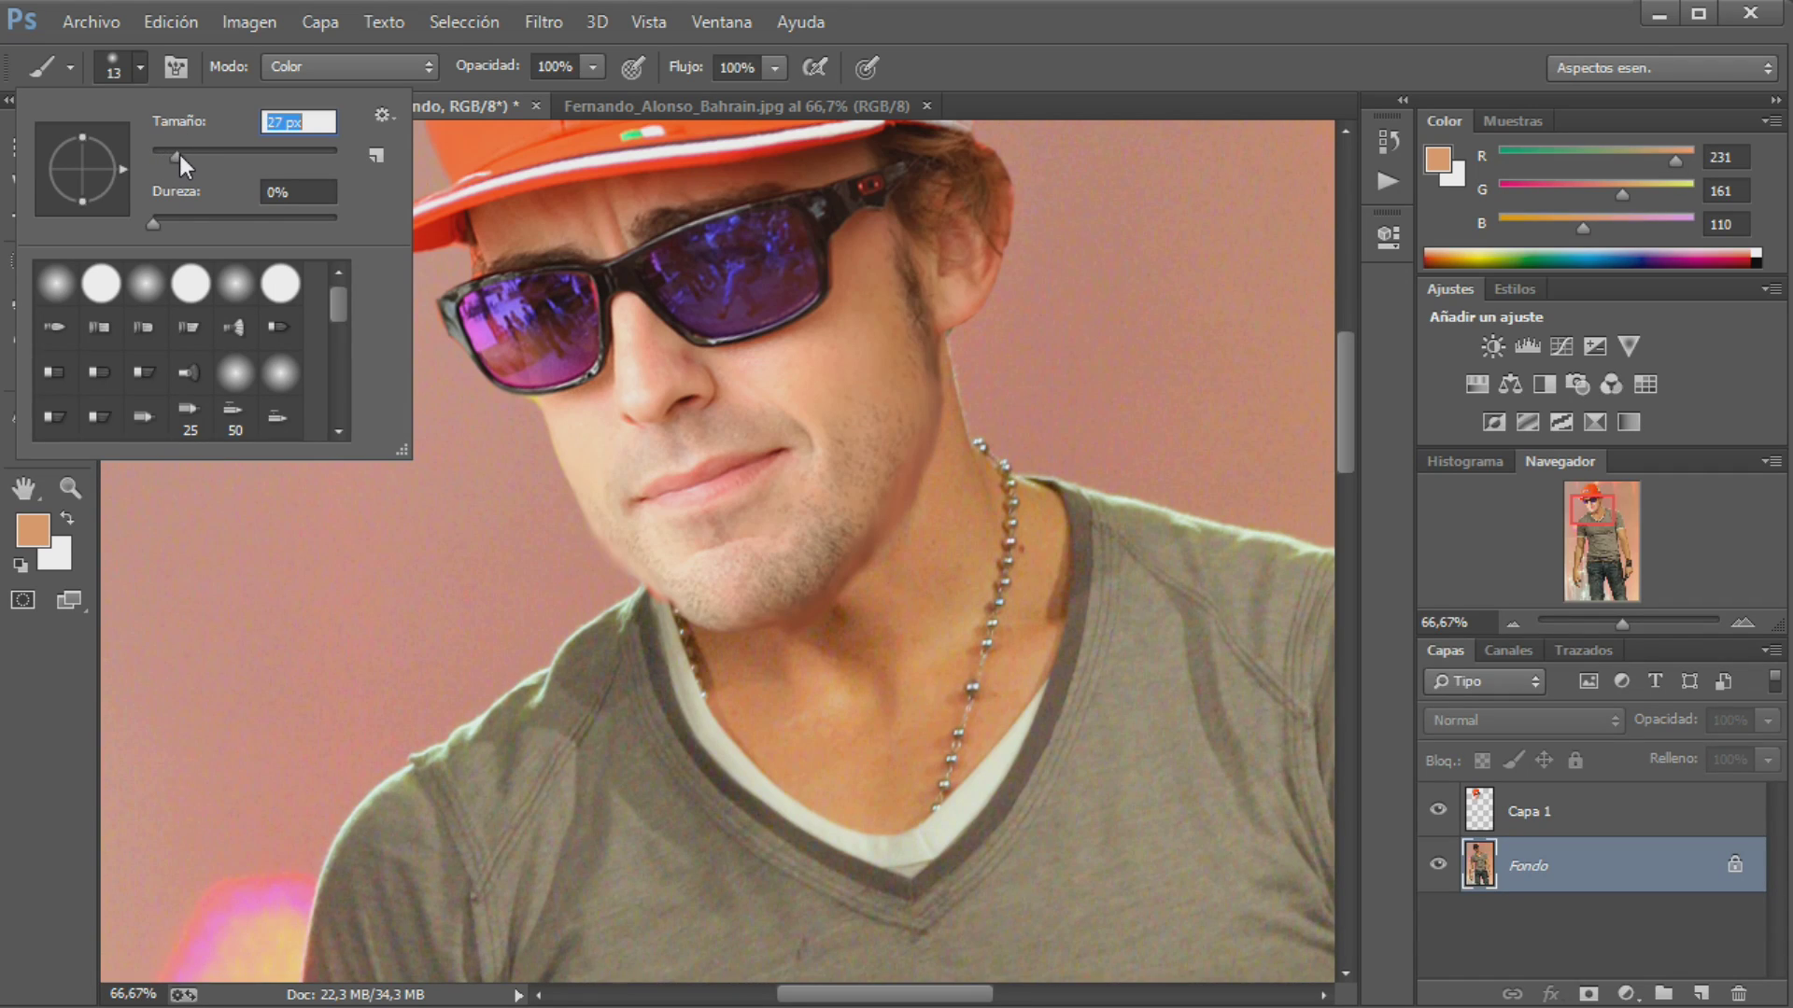
left_click(833, 695, "alt")
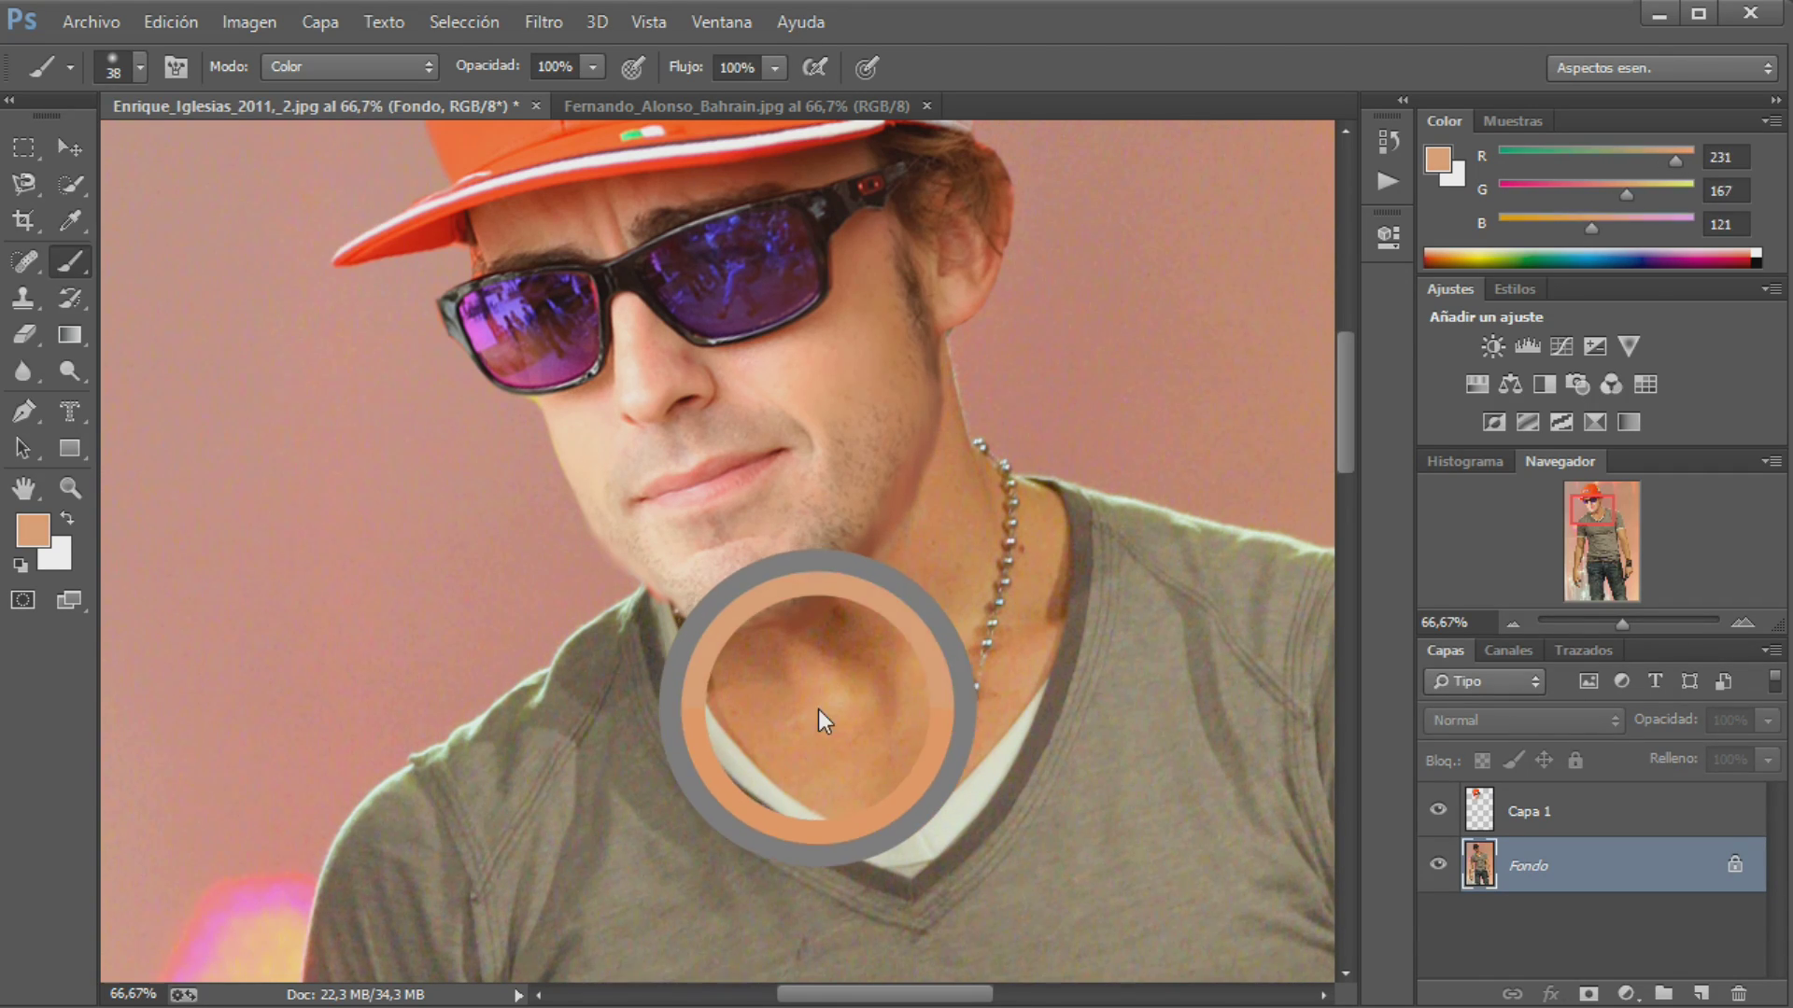
left_click(840, 693, "alt")
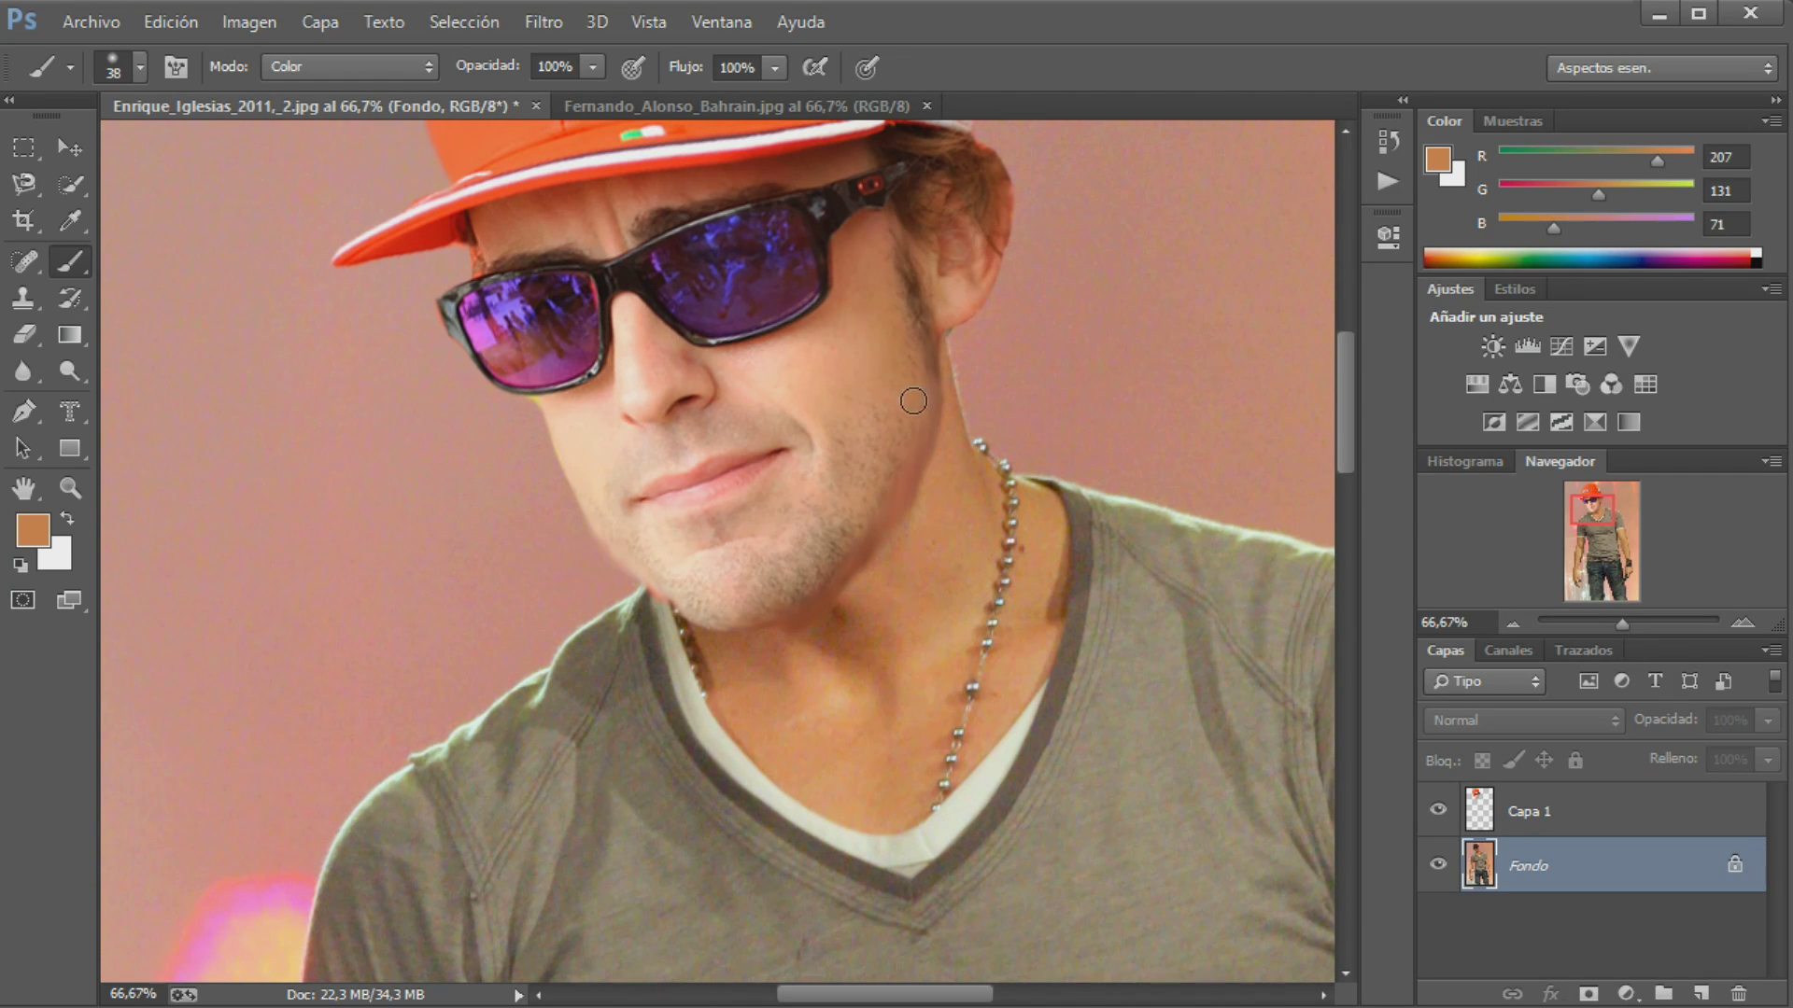
On Capa 1, paint neck skin tone over the cheek, jaw and temple, undoing one stray stroke
left_click(1493, 803)
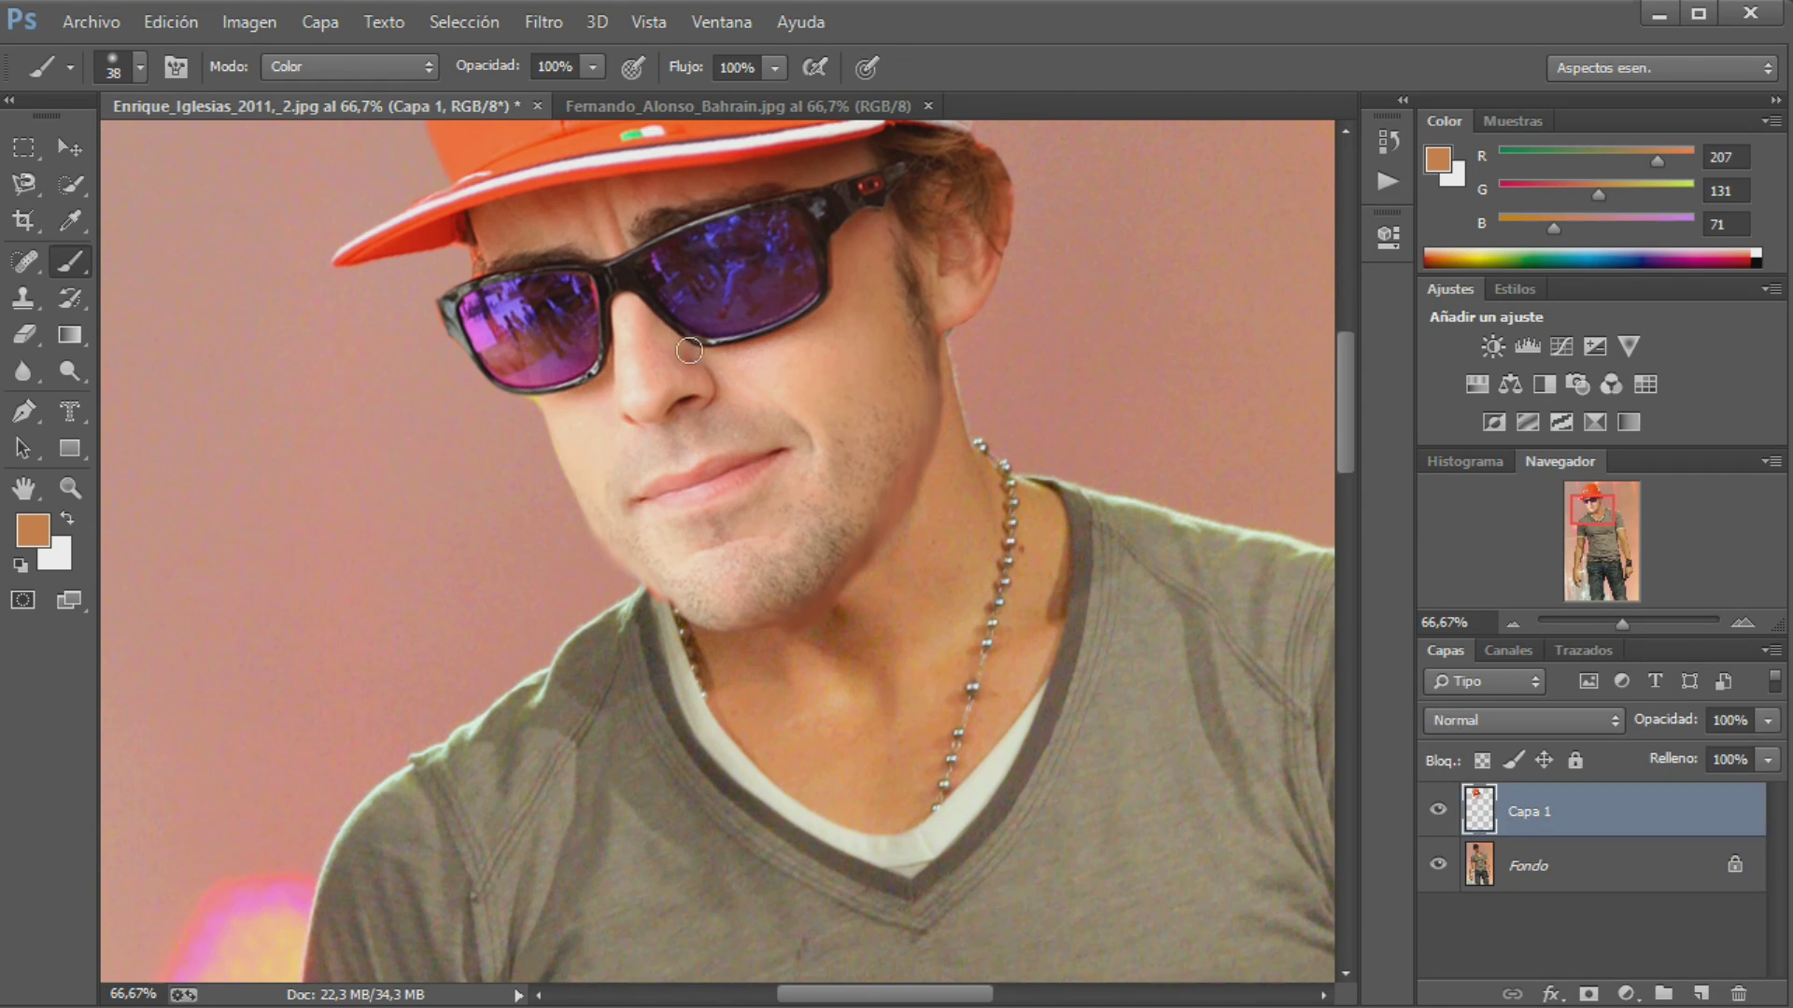
mouse_move(795, 387)
left_mouse_down()
mouse_move(812, 361)
mouse_move(900, 383)
mouse_move(882, 487)
mouse_move(735, 626)
mouse_move(726, 599)
mouse_move(806, 524)
mouse_move(880, 348)
mouse_move(861, 388)
mouse_move(896, 423)
left_mouse_up()
mouse_move(882, 244)
left_mouse_down()
mouse_move(845, 259)
mouse_move(858, 264)
mouse_move(796, 408)
mouse_move(846, 340)
mouse_move(812, 381)
mouse_move(837, 452)
mouse_move(798, 428)
mouse_move(700, 572)
mouse_move(788, 523)
mouse_move(712, 592)
mouse_move(681, 564)
mouse_move(753, 572)
mouse_move(793, 524)
mouse_move(706, 557)
mouse_move(613, 540)
mouse_move(580, 445)
mouse_move(602, 451)
left_mouse_up()
left_click_drag(600, 560, 584, 531)
key("ctrl+z")
Zoom out to review the whole figure, then zoom back to 80.7% on the face
scroll(1198, 445, "down", 3)
scroll(1181, 472, "down", 4)
scroll(1181, 457, "down", 2)
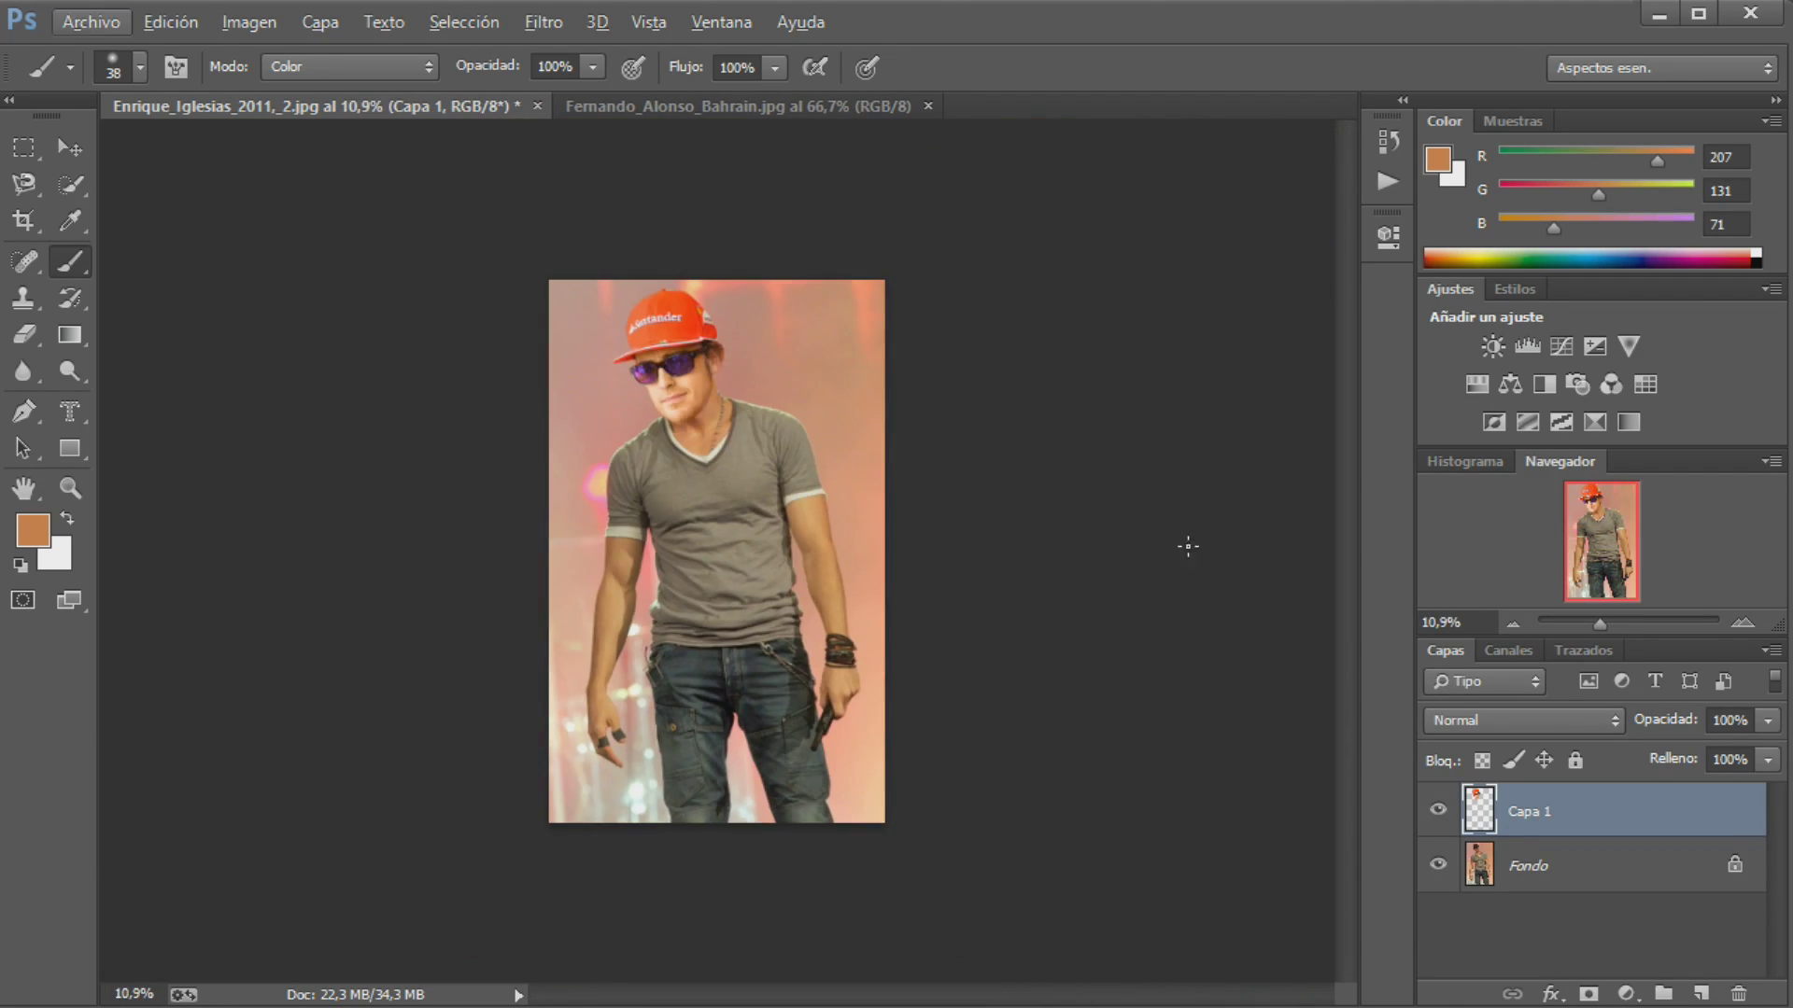
scroll(869, 560, "up", 2)
scroll(822, 541, "up", 1)
scroll(803, 532, "up", 2)
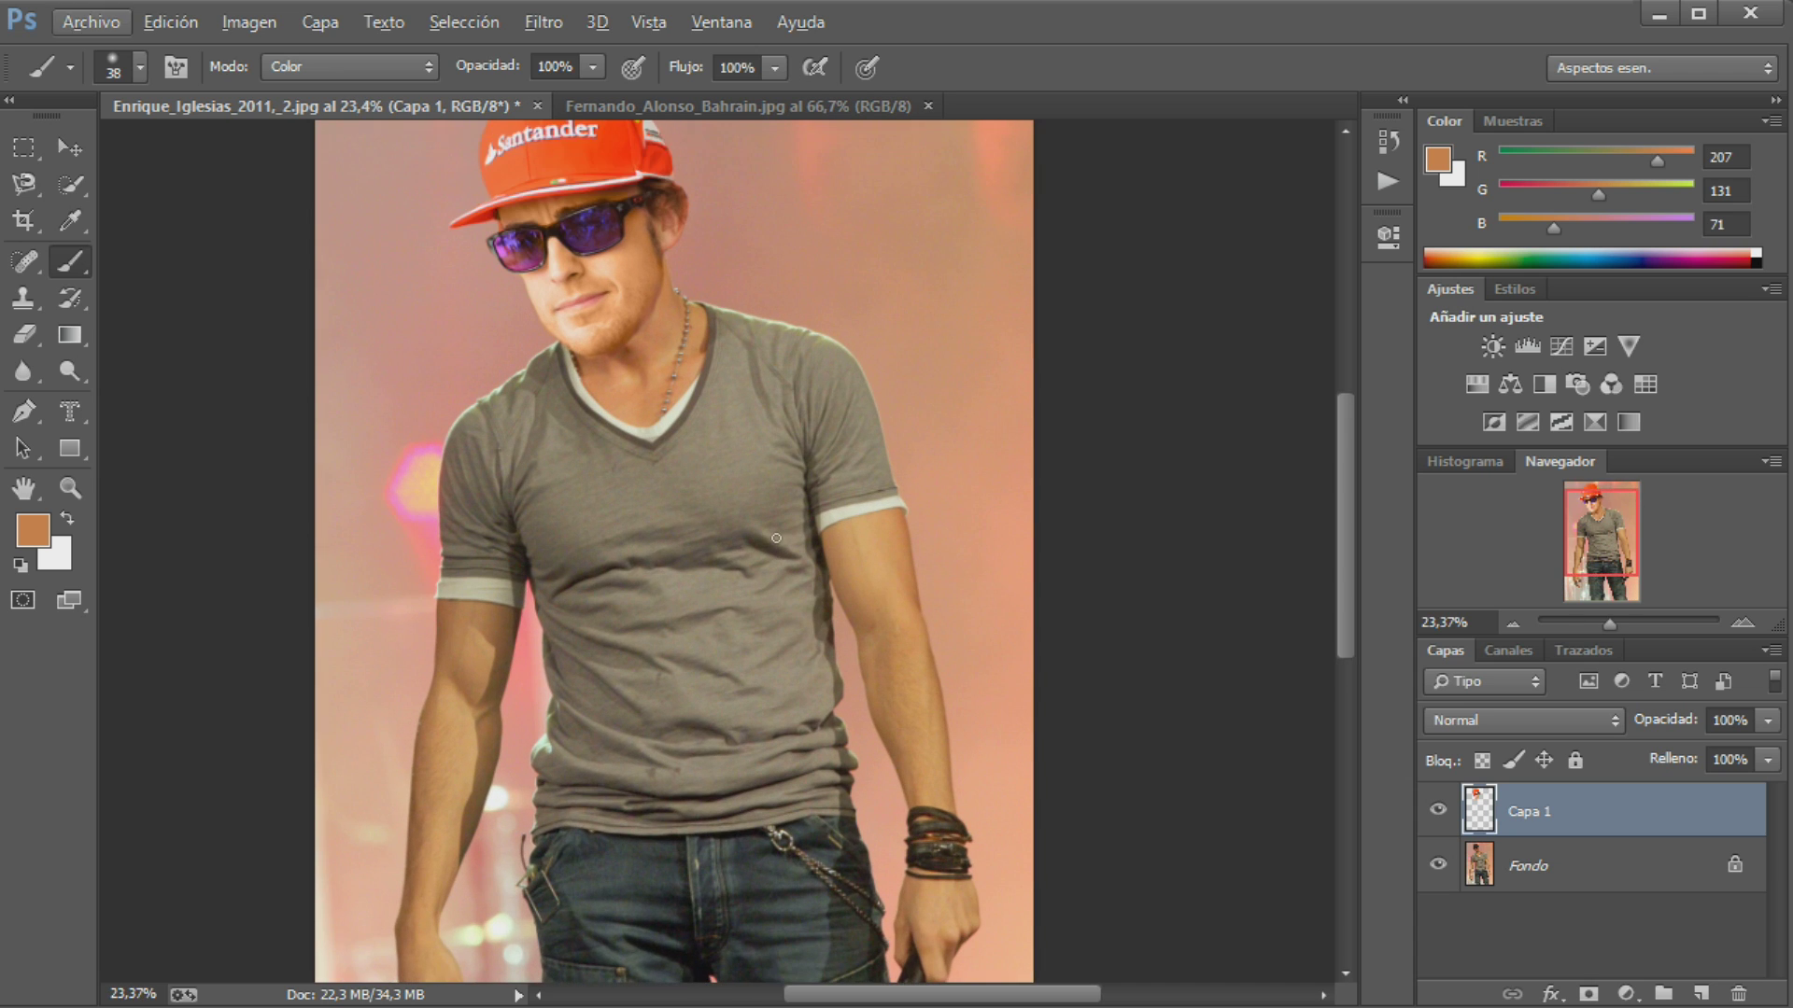
scroll(787, 526, "up", 1)
left_click_drag(1344, 618, 1344, 527)
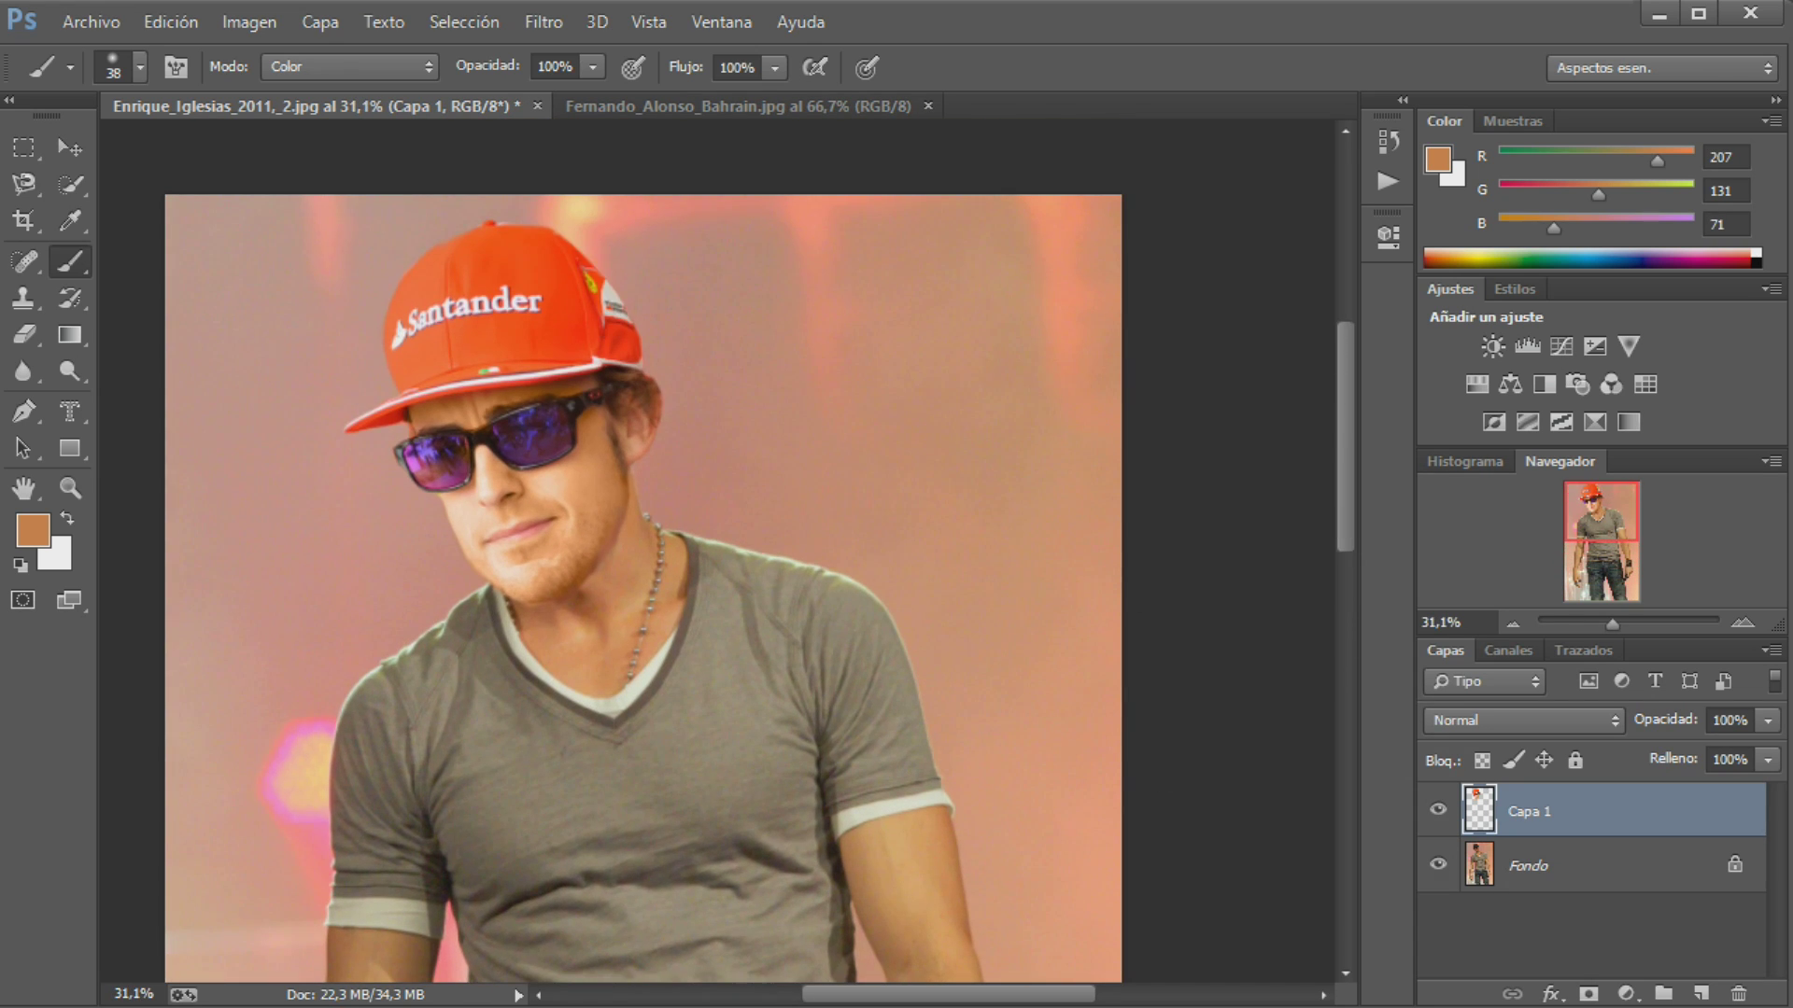
scroll(868, 979, "left", 3)
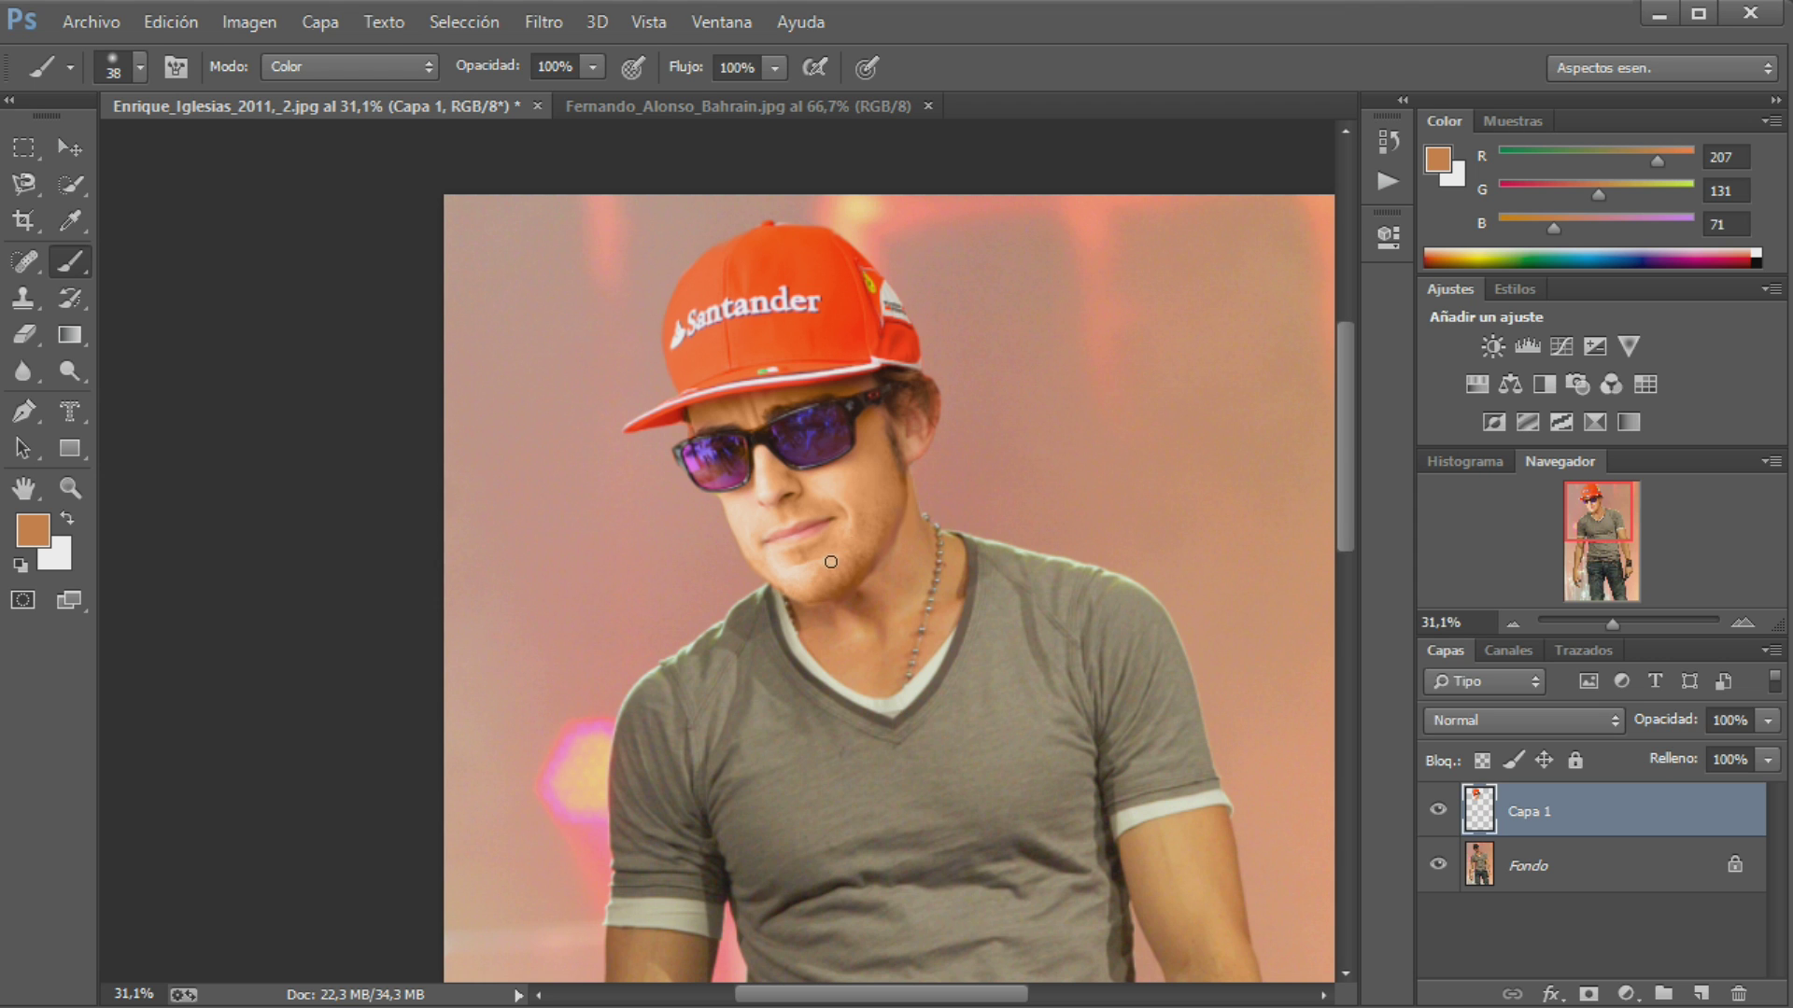
scroll(831, 562, "up", 2)
scroll(841, 523, "up", 3)
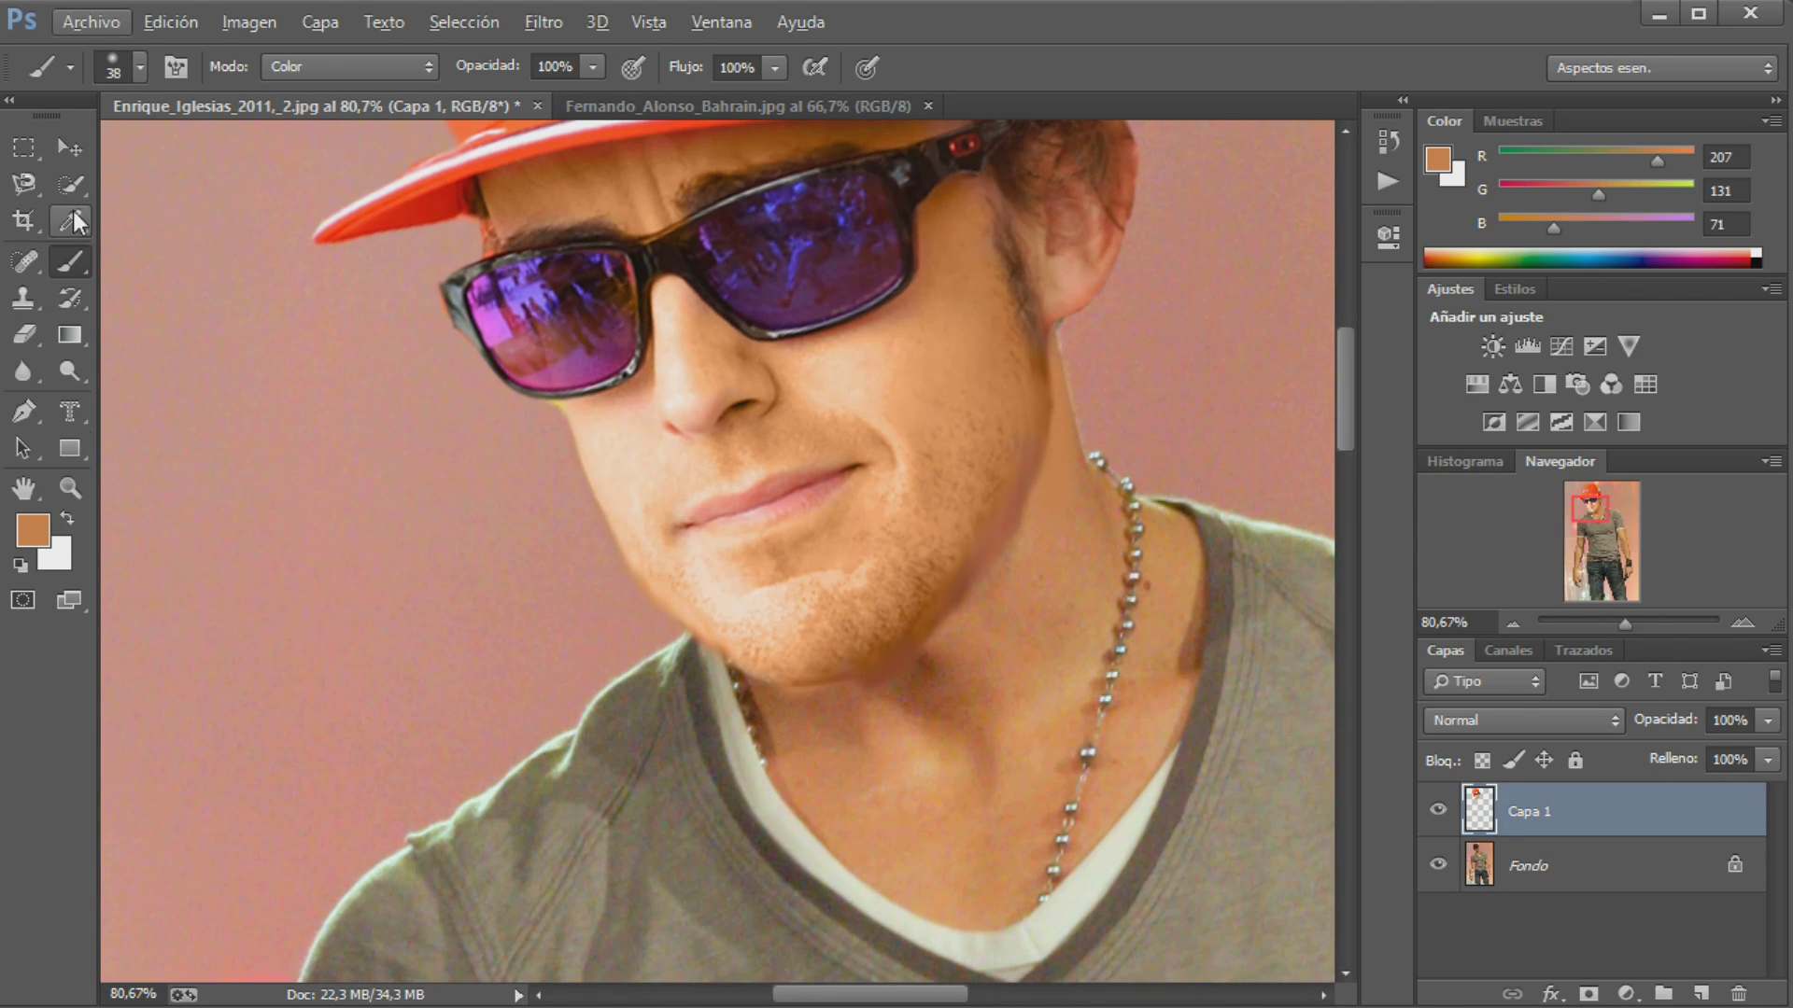
Check the brush blend mode and resample lighter and medium skin tones from the neck
left_click(415, 70)
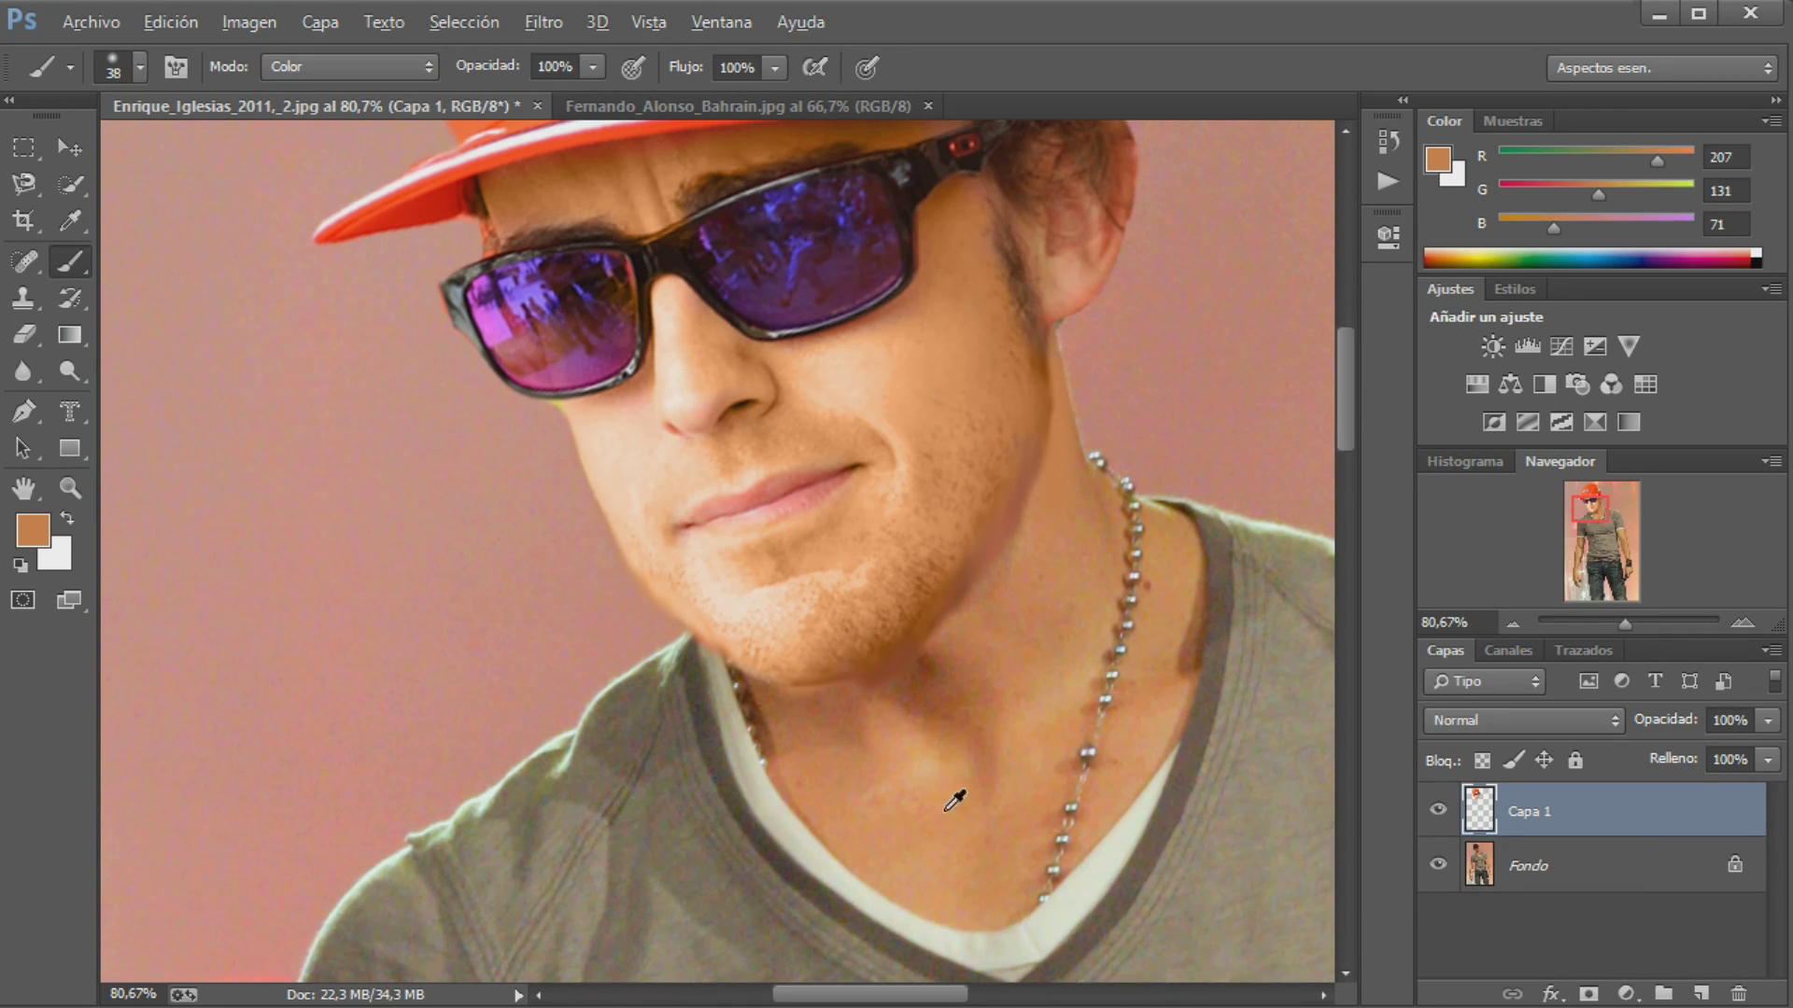
left_click_drag(932, 801, 924, 784)
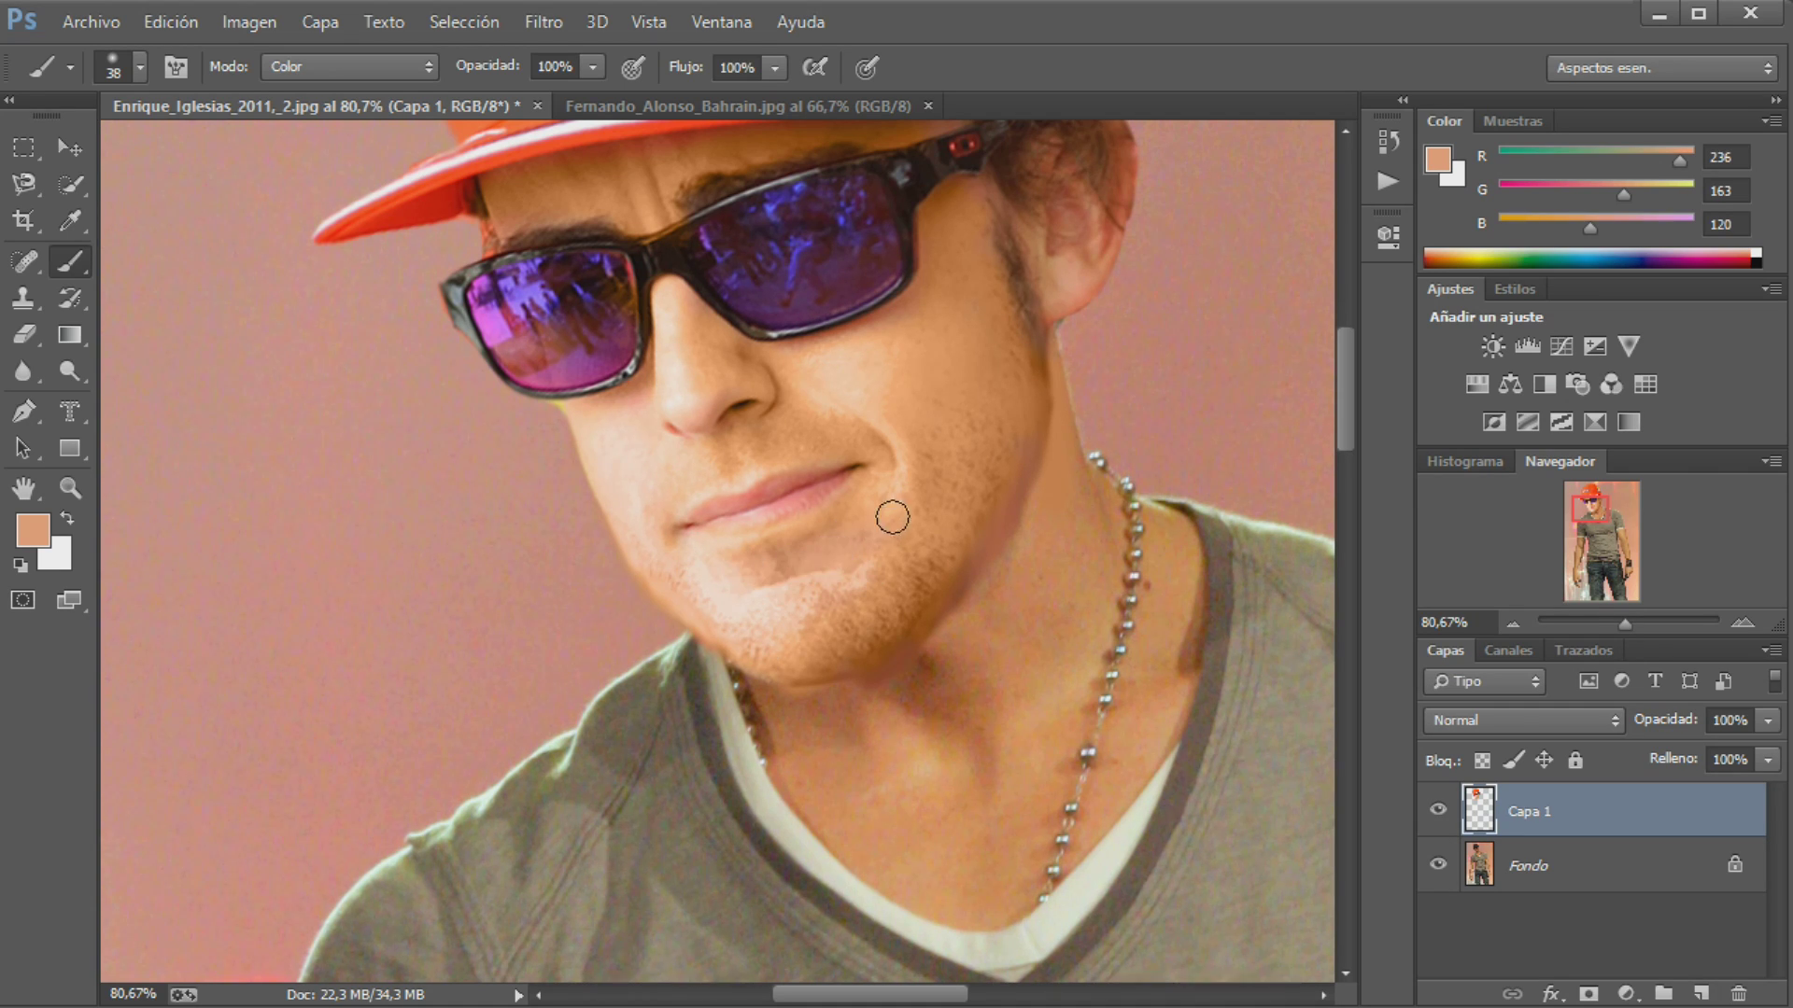
left_click(971, 825, "alt")
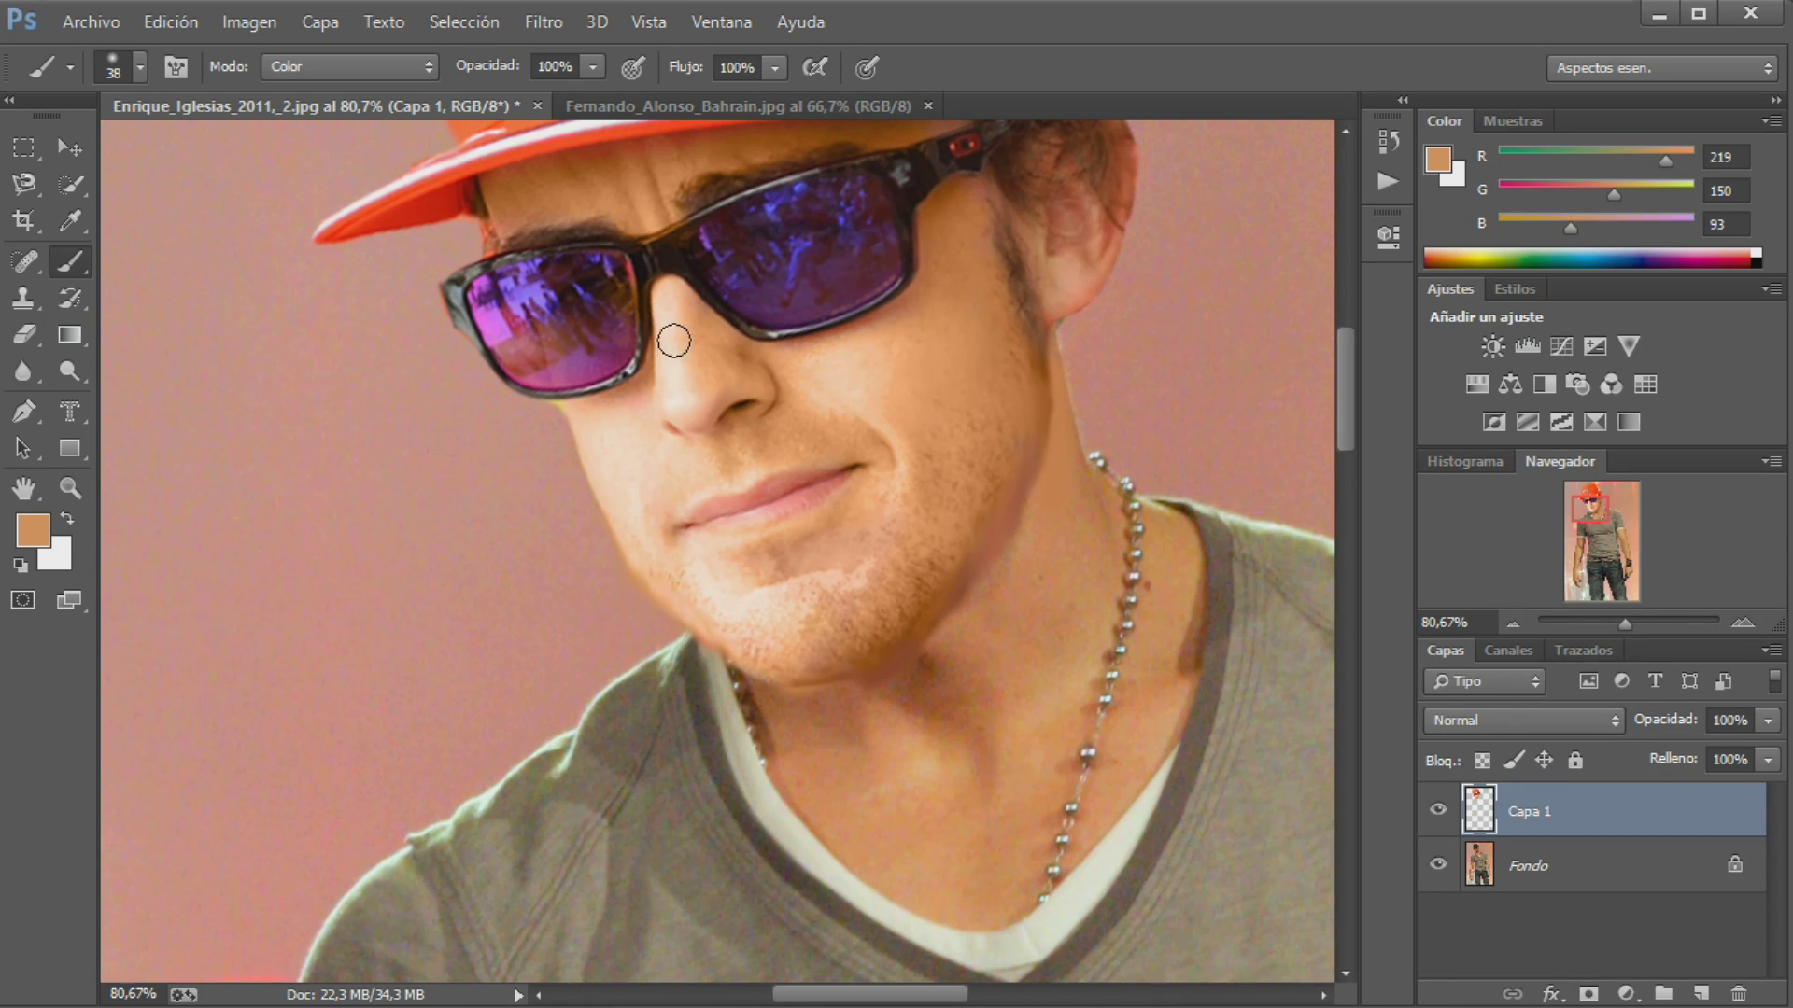
Set the brush to Darken mode with 13% opacity and 17% flow
left_click(336, 65)
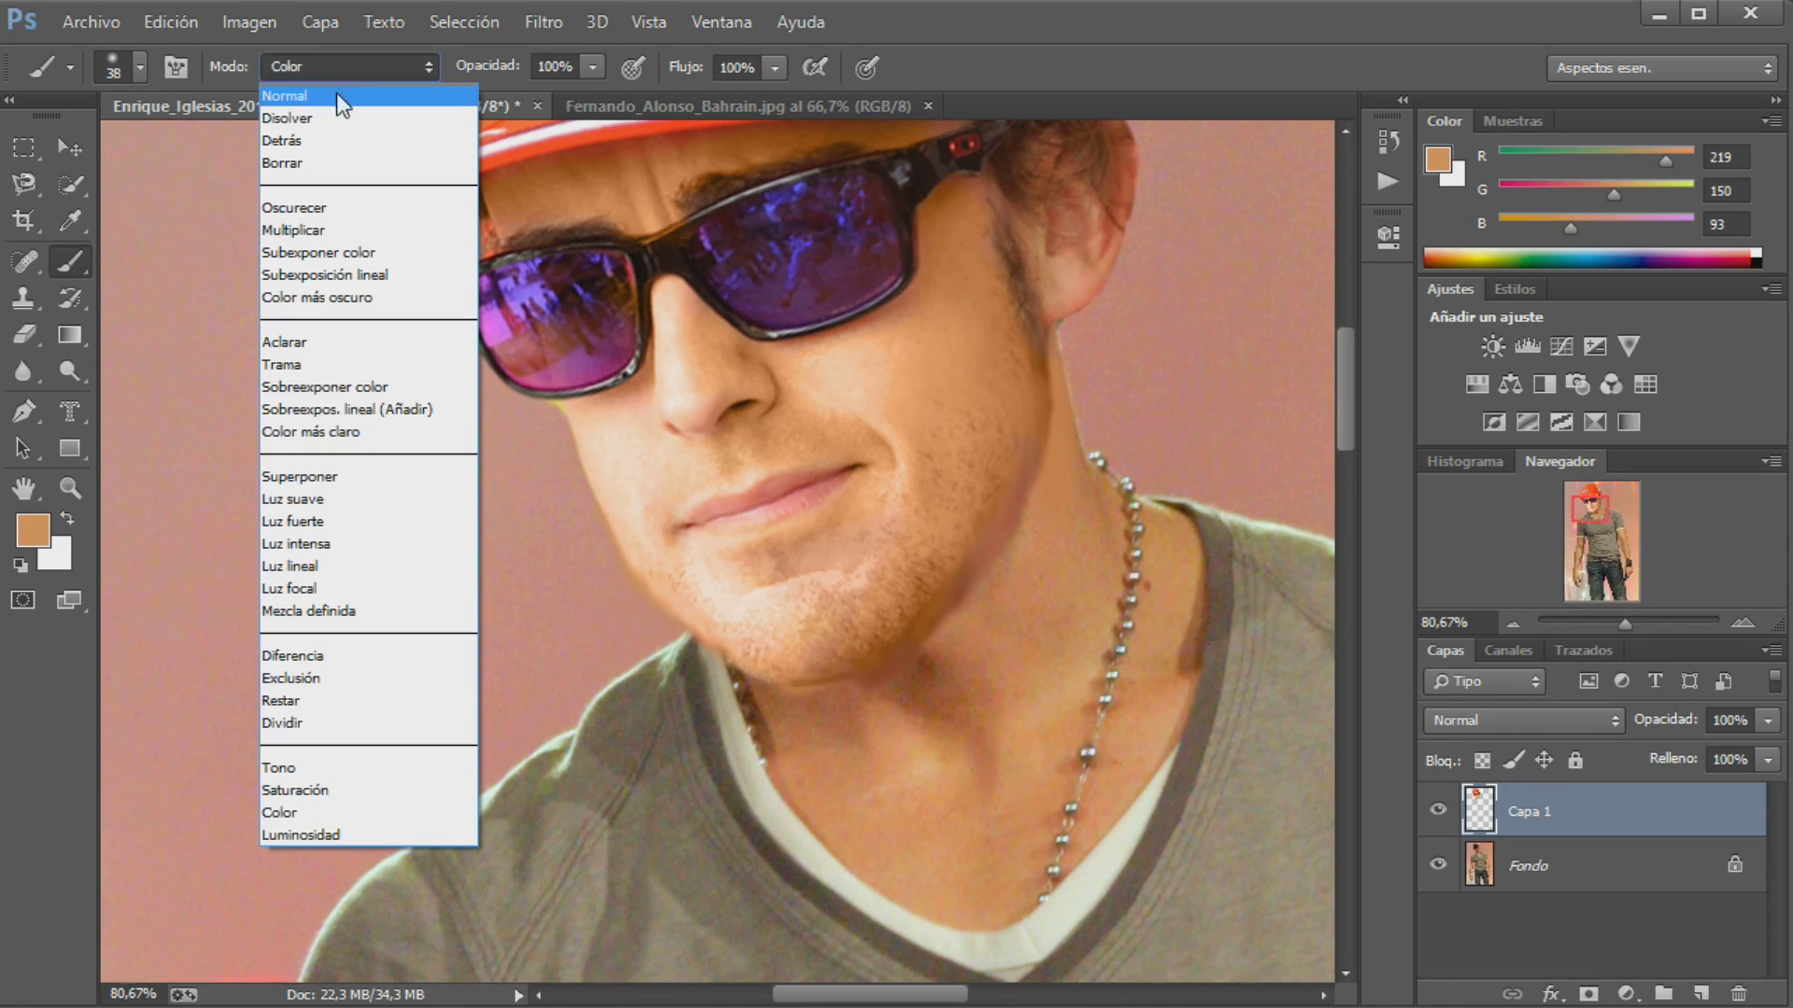
left_click(370, 207)
left_click(590, 66)
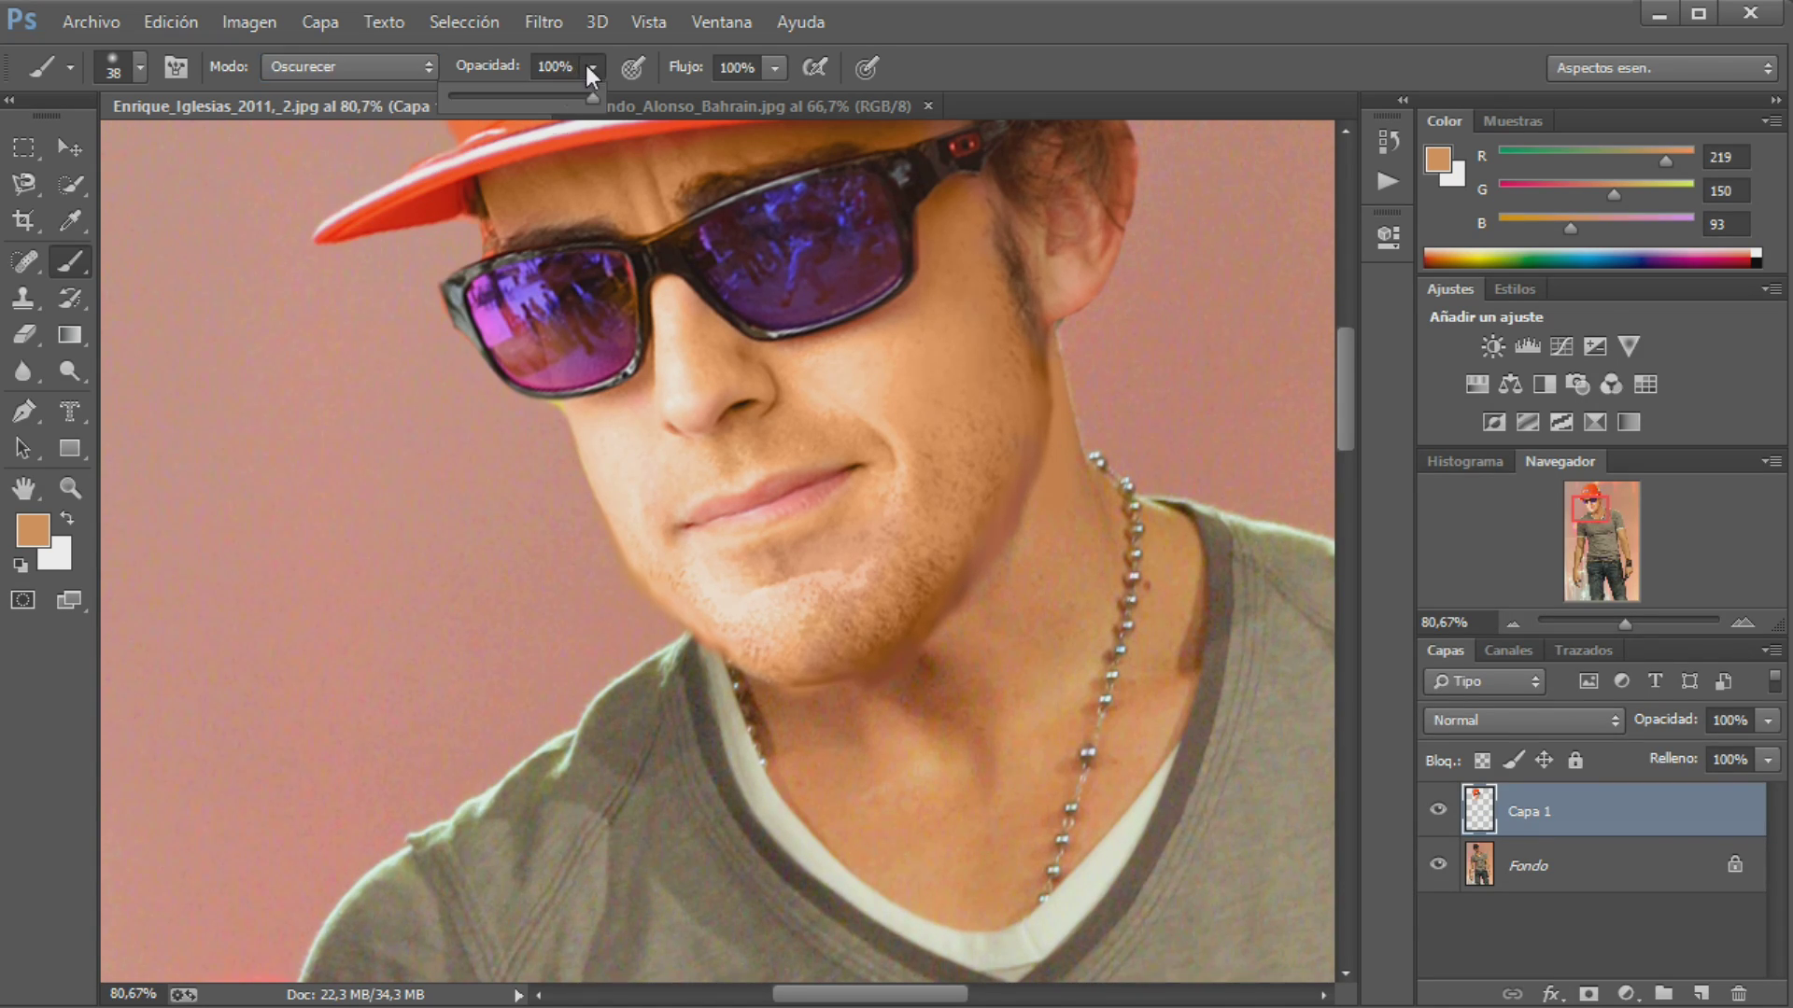
left_click_drag(484, 98, 468, 100)
left_click(774, 68)
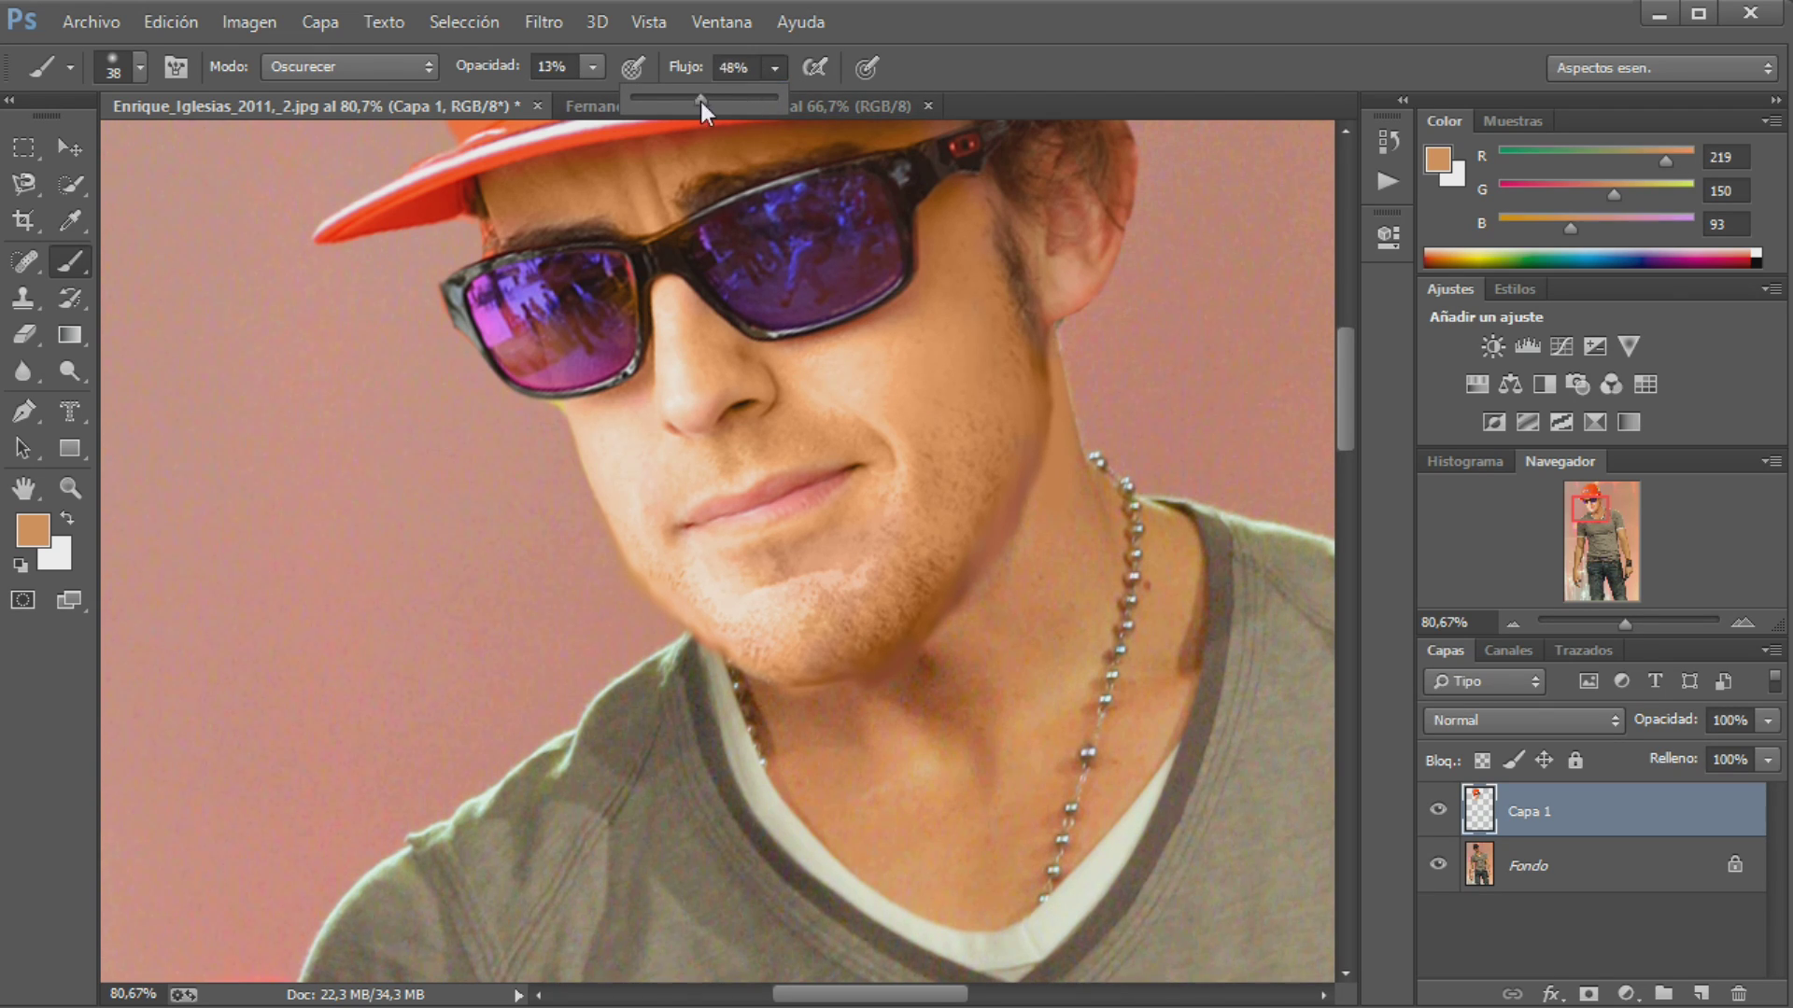
left_click_drag(658, 106, 655, 103)
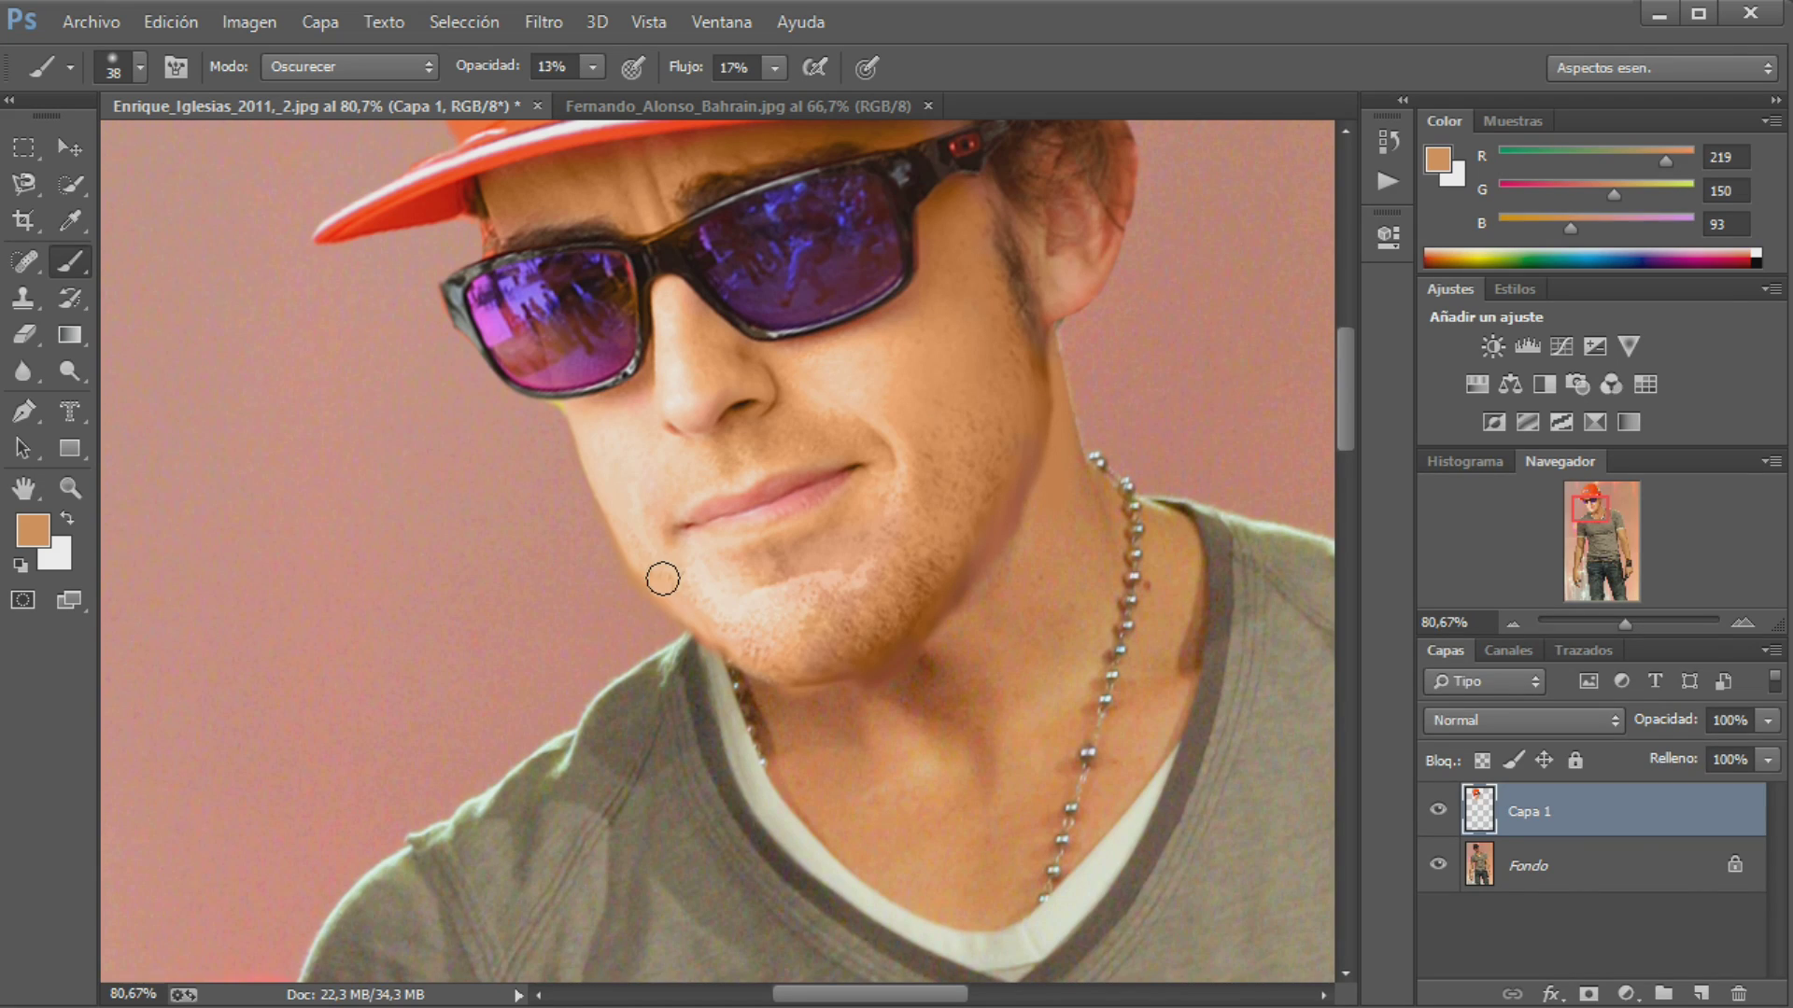
Sample the neck skin colour, then on Capa 1 paint the cheek at 22% opacity, 100% flow
left_click(1494, 865)
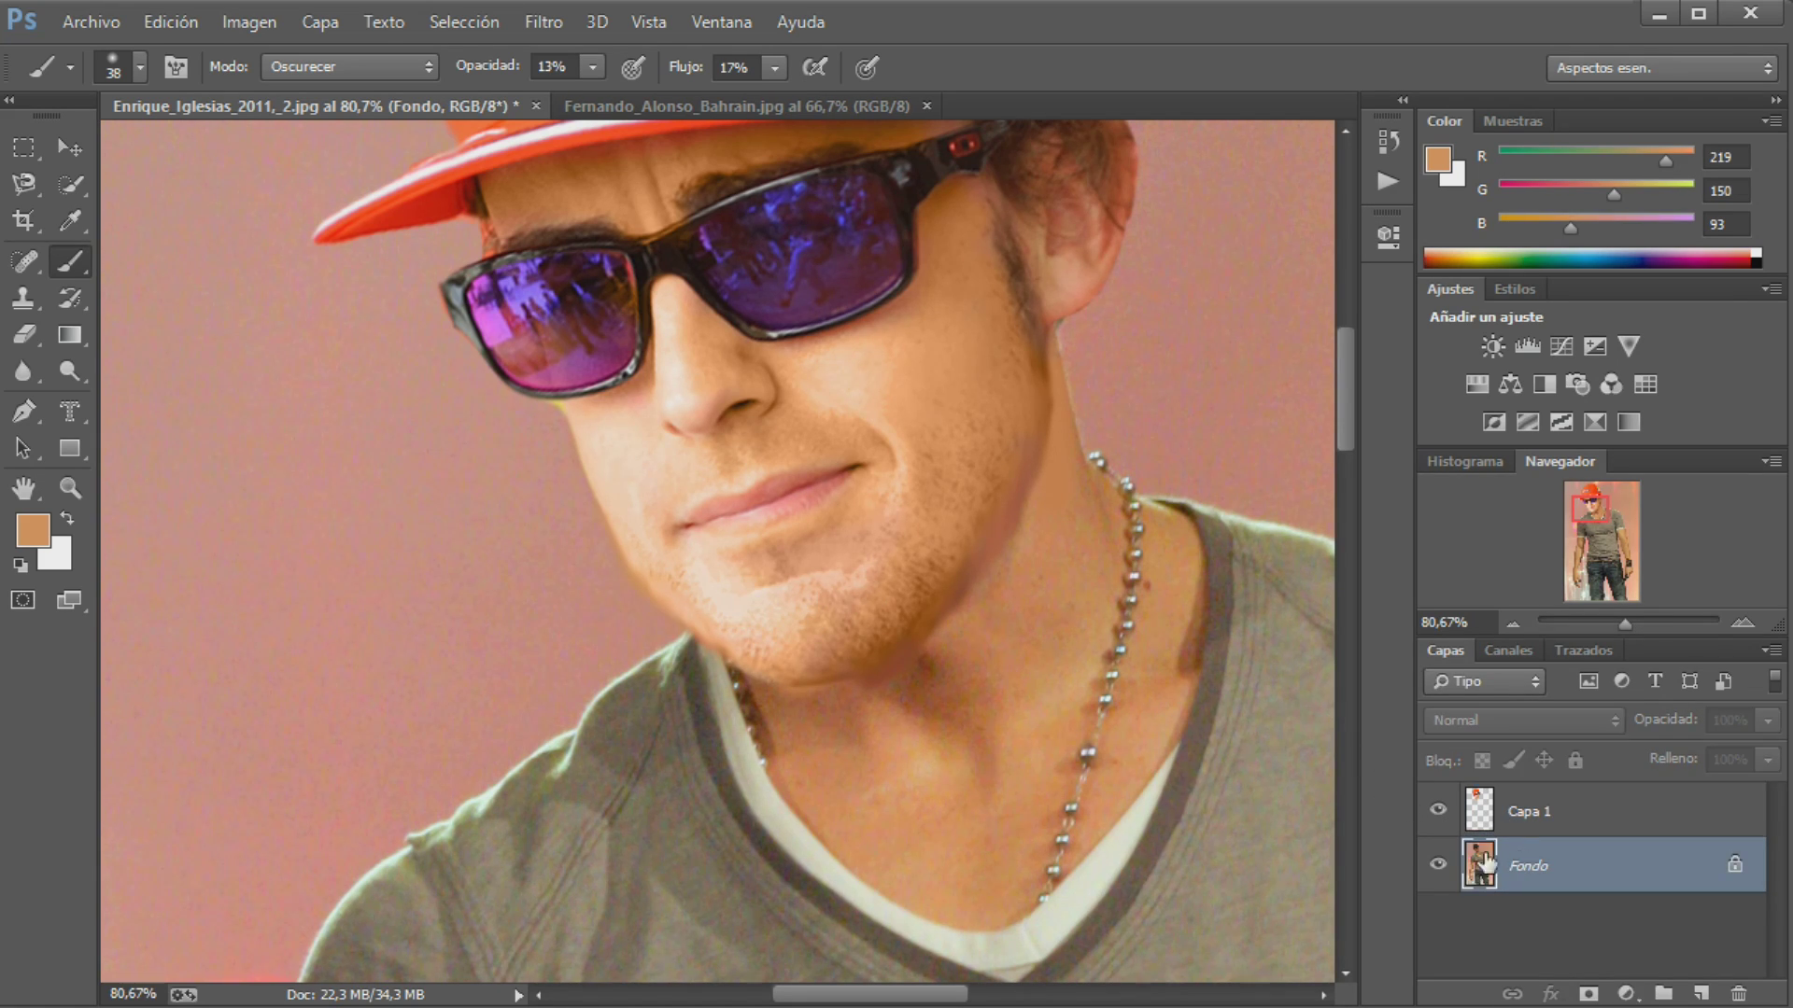
left_click(981, 798, "alt")
left_click(1536, 810)
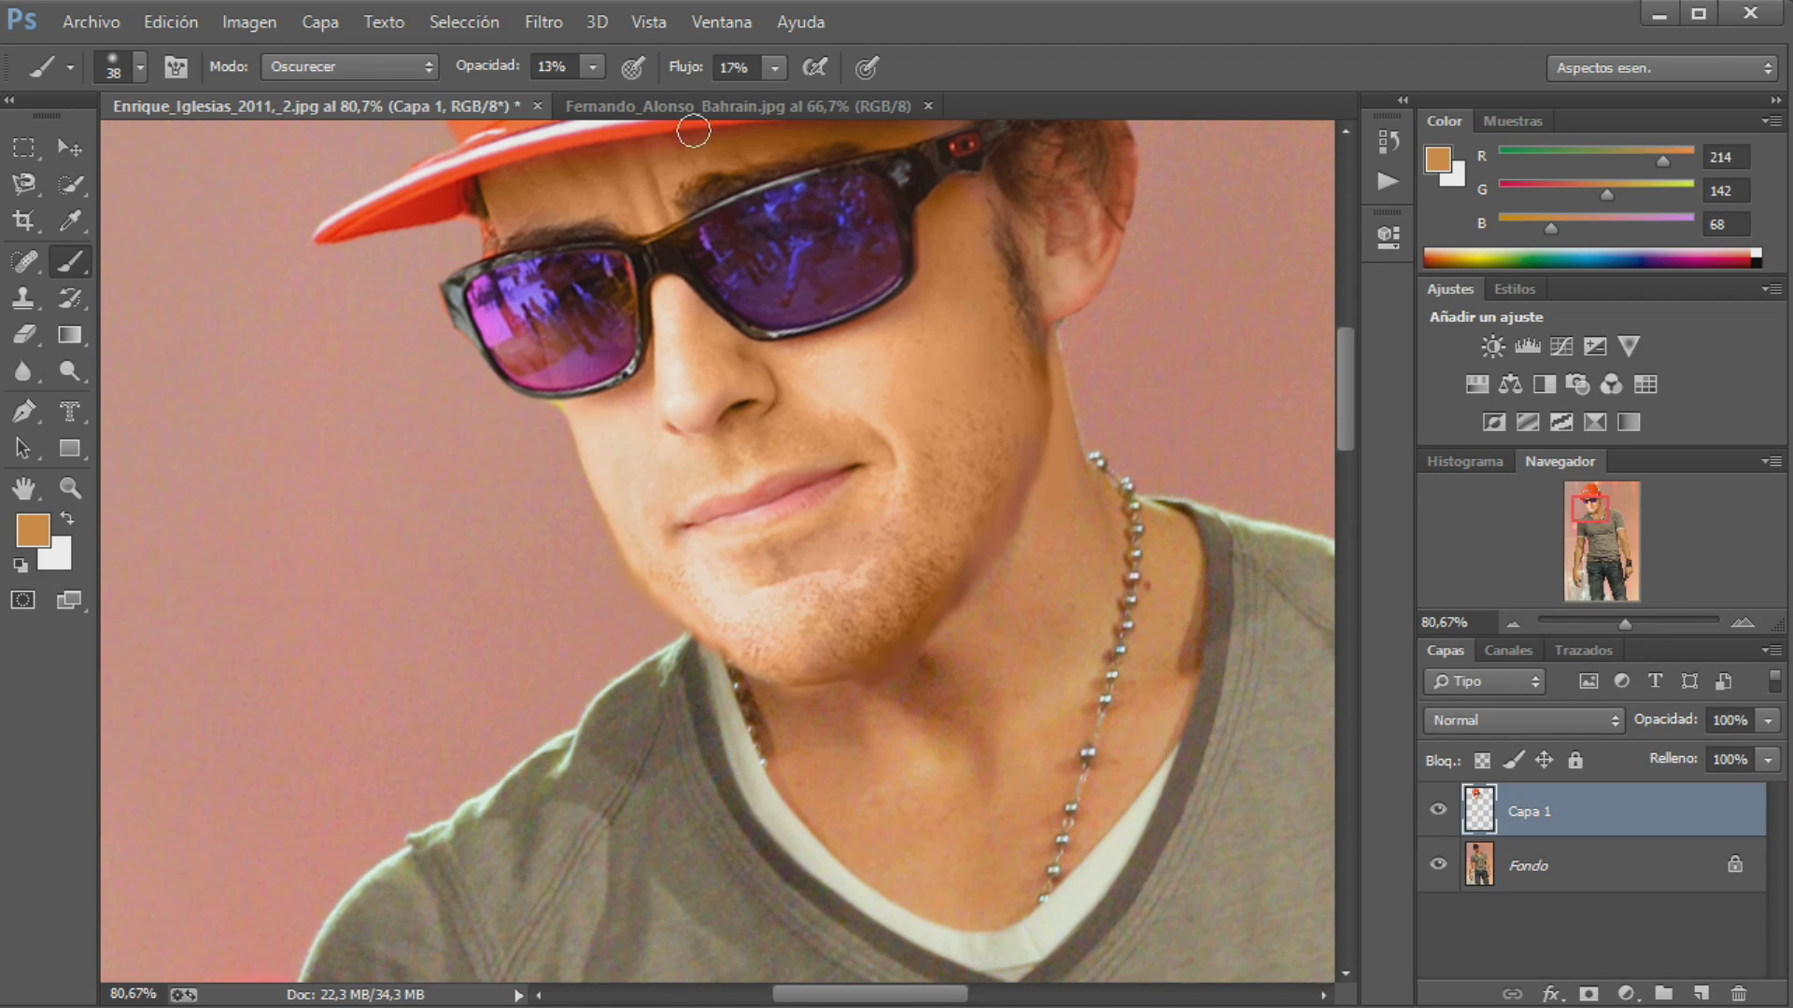
left_click(591, 66)
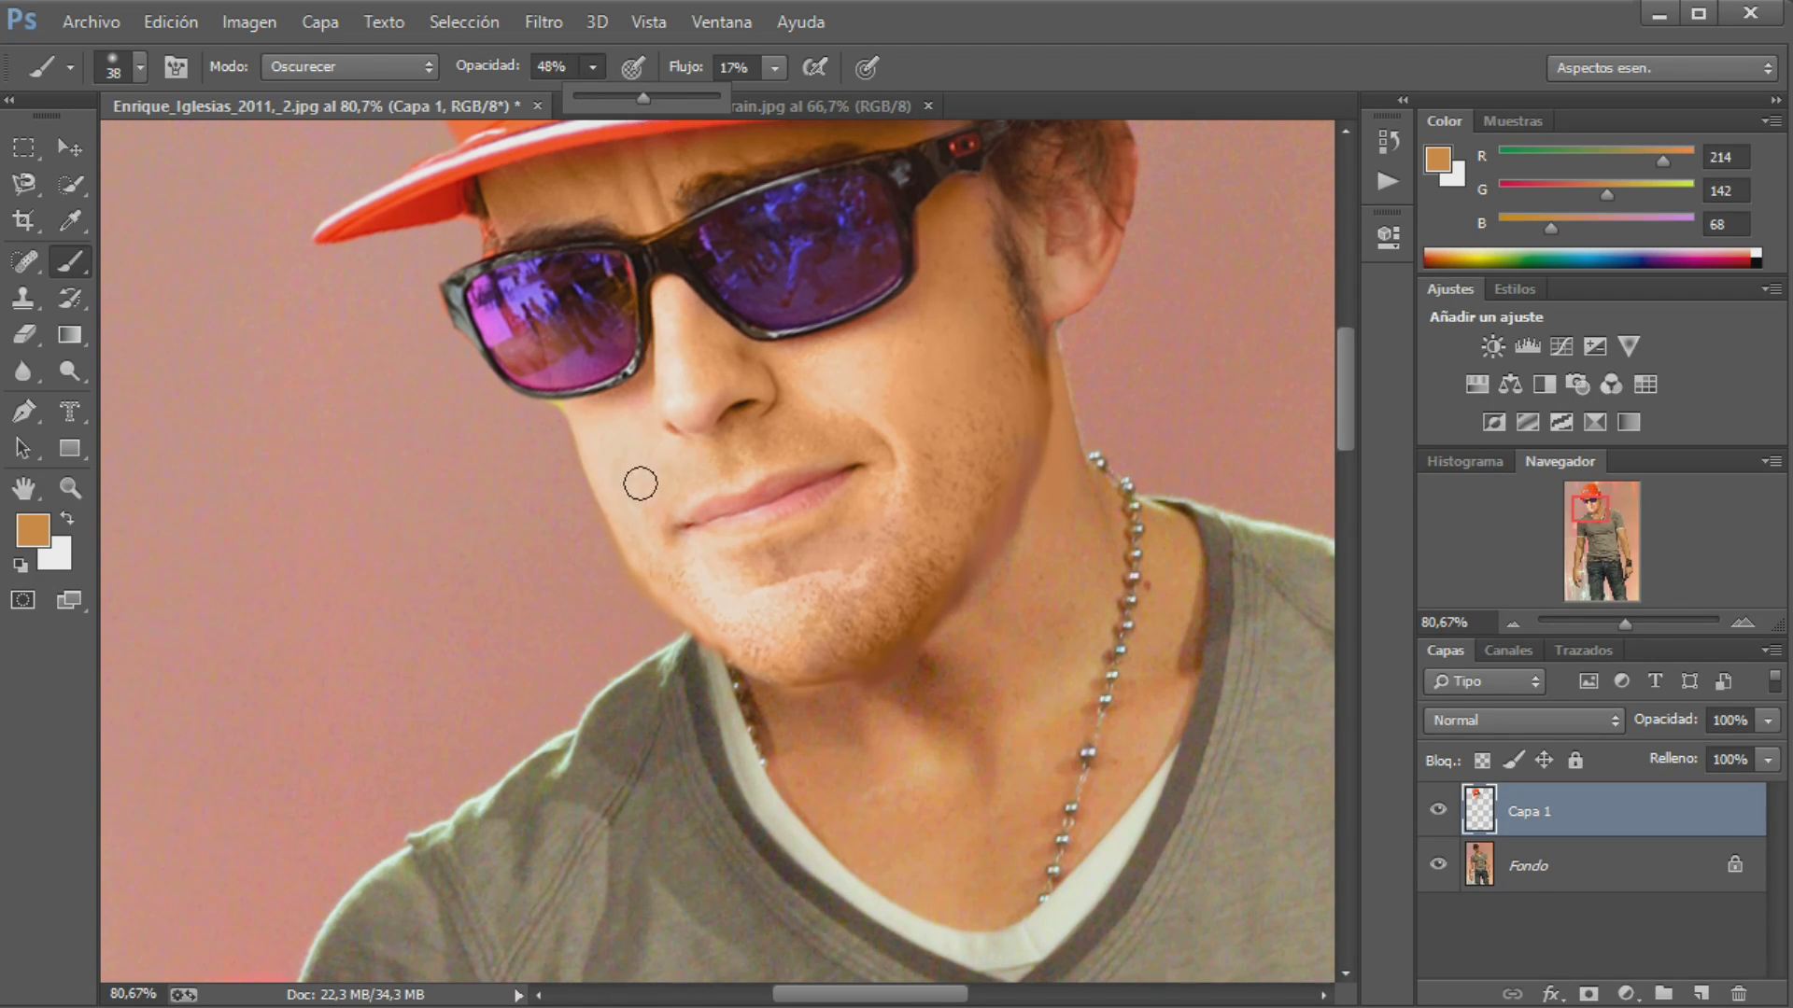
left_click_drag(639, 96, 643, 485)
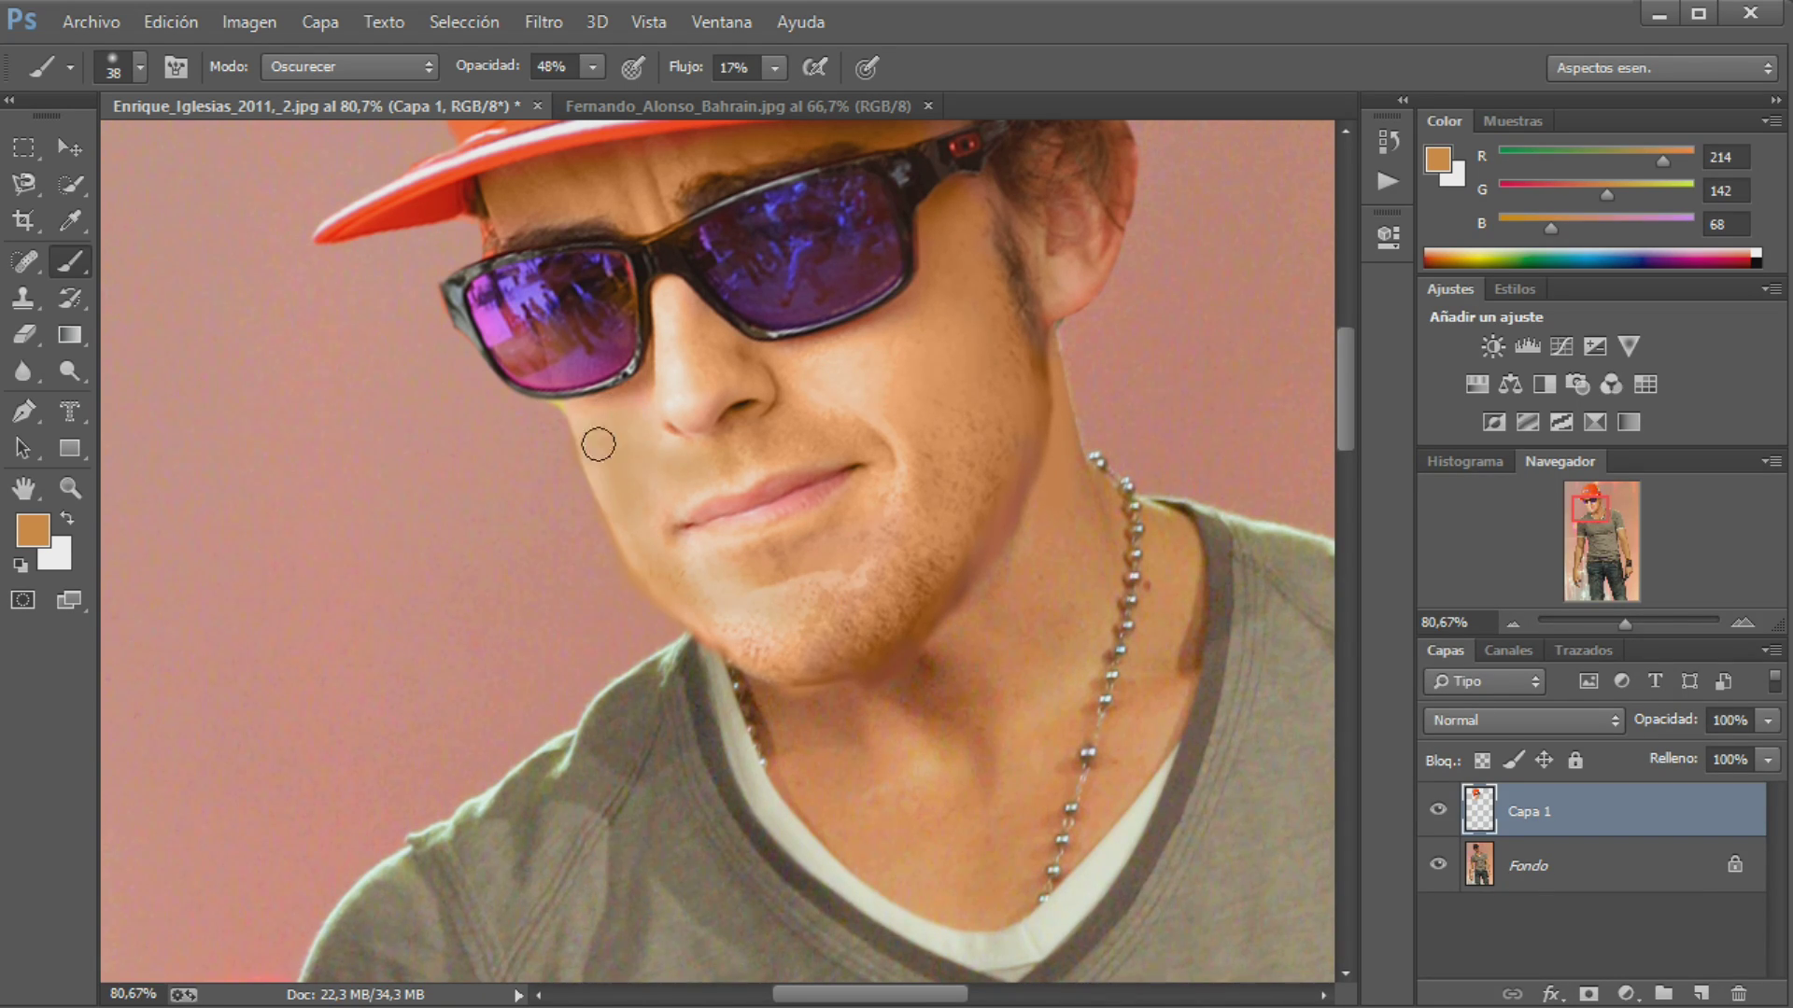
left_click(775, 68)
left_click_drag(777, 99, 971, 122)
mouse_move(592, 67)
left_mouse_down()
mouse_move(541, 115)
mouse_move(554, 104)
left_mouse_up()
mouse_move(610, 487)
left_mouse_down()
mouse_move(585, 420)
mouse_move(640, 388)
mouse_move(672, 465)
mouse_move(625, 416)
mouse_move(632, 524)
mouse_move(752, 624)
mouse_move(824, 585)
mouse_move(643, 576)
mouse_move(732, 600)
mouse_move(924, 485)
mouse_move(852, 406)
mouse_move(840, 352)
mouse_move(896, 401)
mouse_move(888, 439)
mouse_move(905, 358)
mouse_move(896, 376)
mouse_move(656, 297)
mouse_move(668, 426)
mouse_move(684, 337)
mouse_move(673, 411)
mouse_move(681, 389)
mouse_move(712, 392)
mouse_move(587, 430)
mouse_move(579, 404)
left_mouse_up()
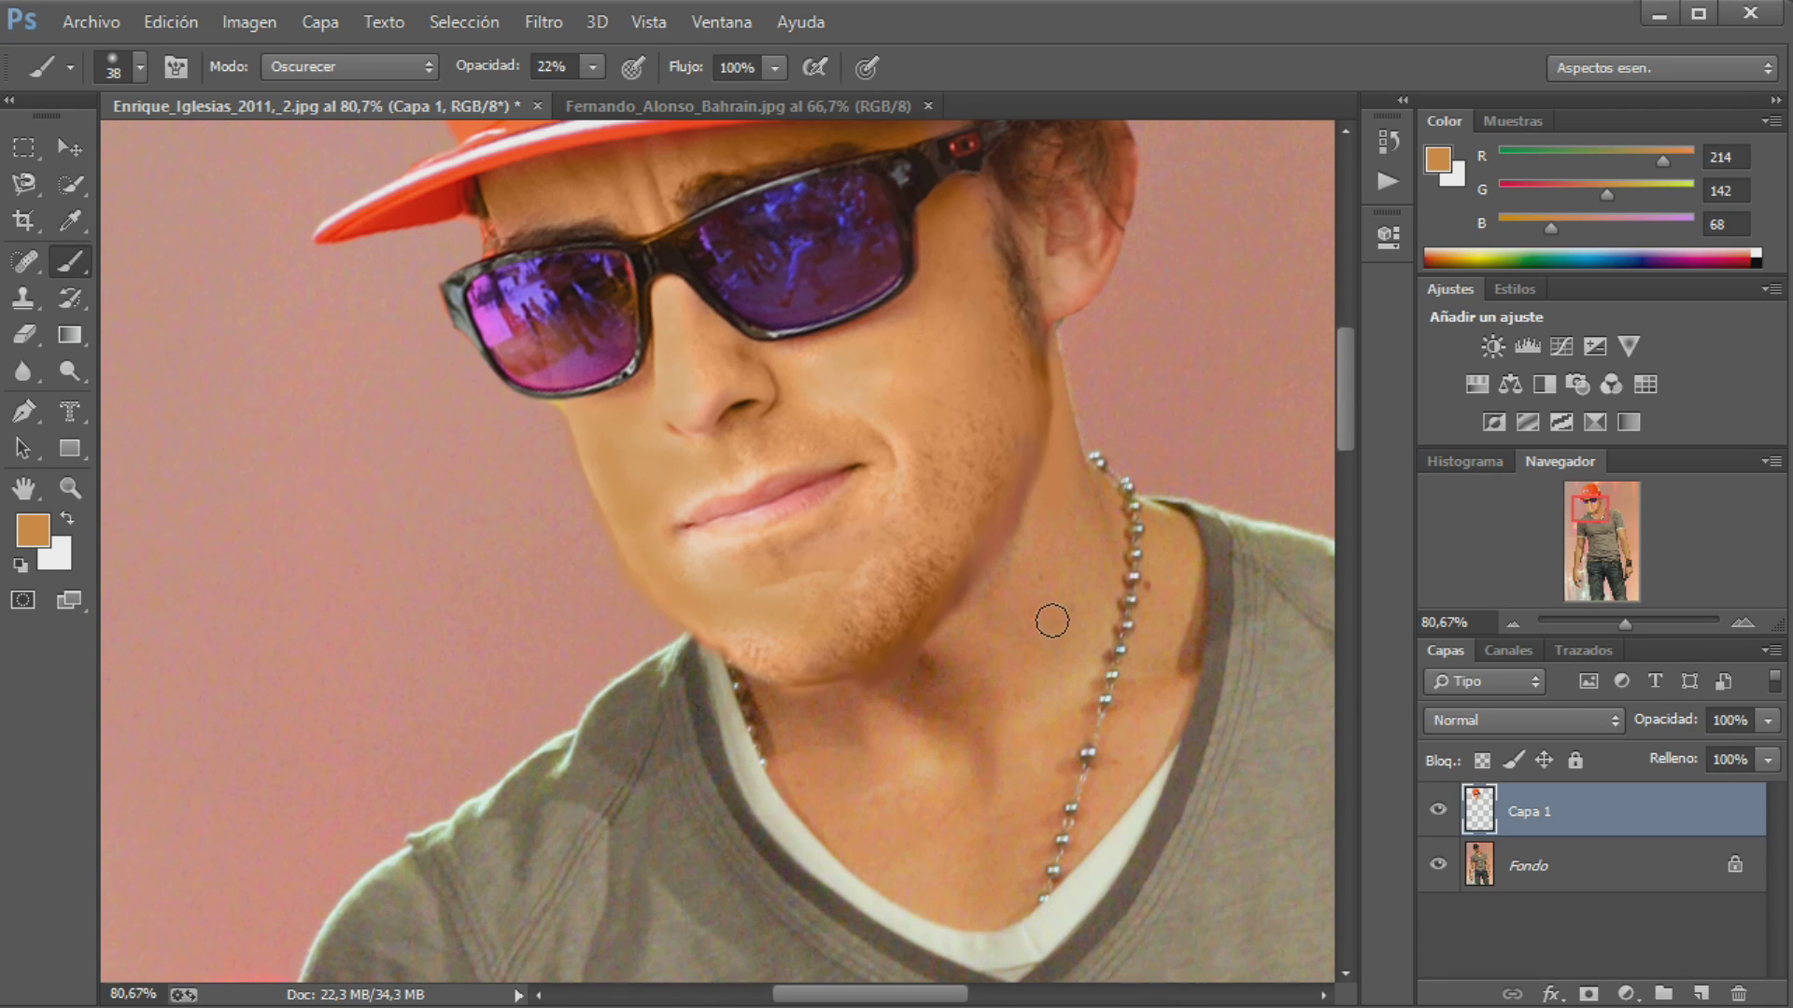
Zoom in to inspect the lips, then zoom back out and pan across the figure
scroll(1052, 621, "down", 3)
scroll(1070, 617, "down", 2)
scroll(990, 630, "up", 1)
scroll(988, 635, "up", 4)
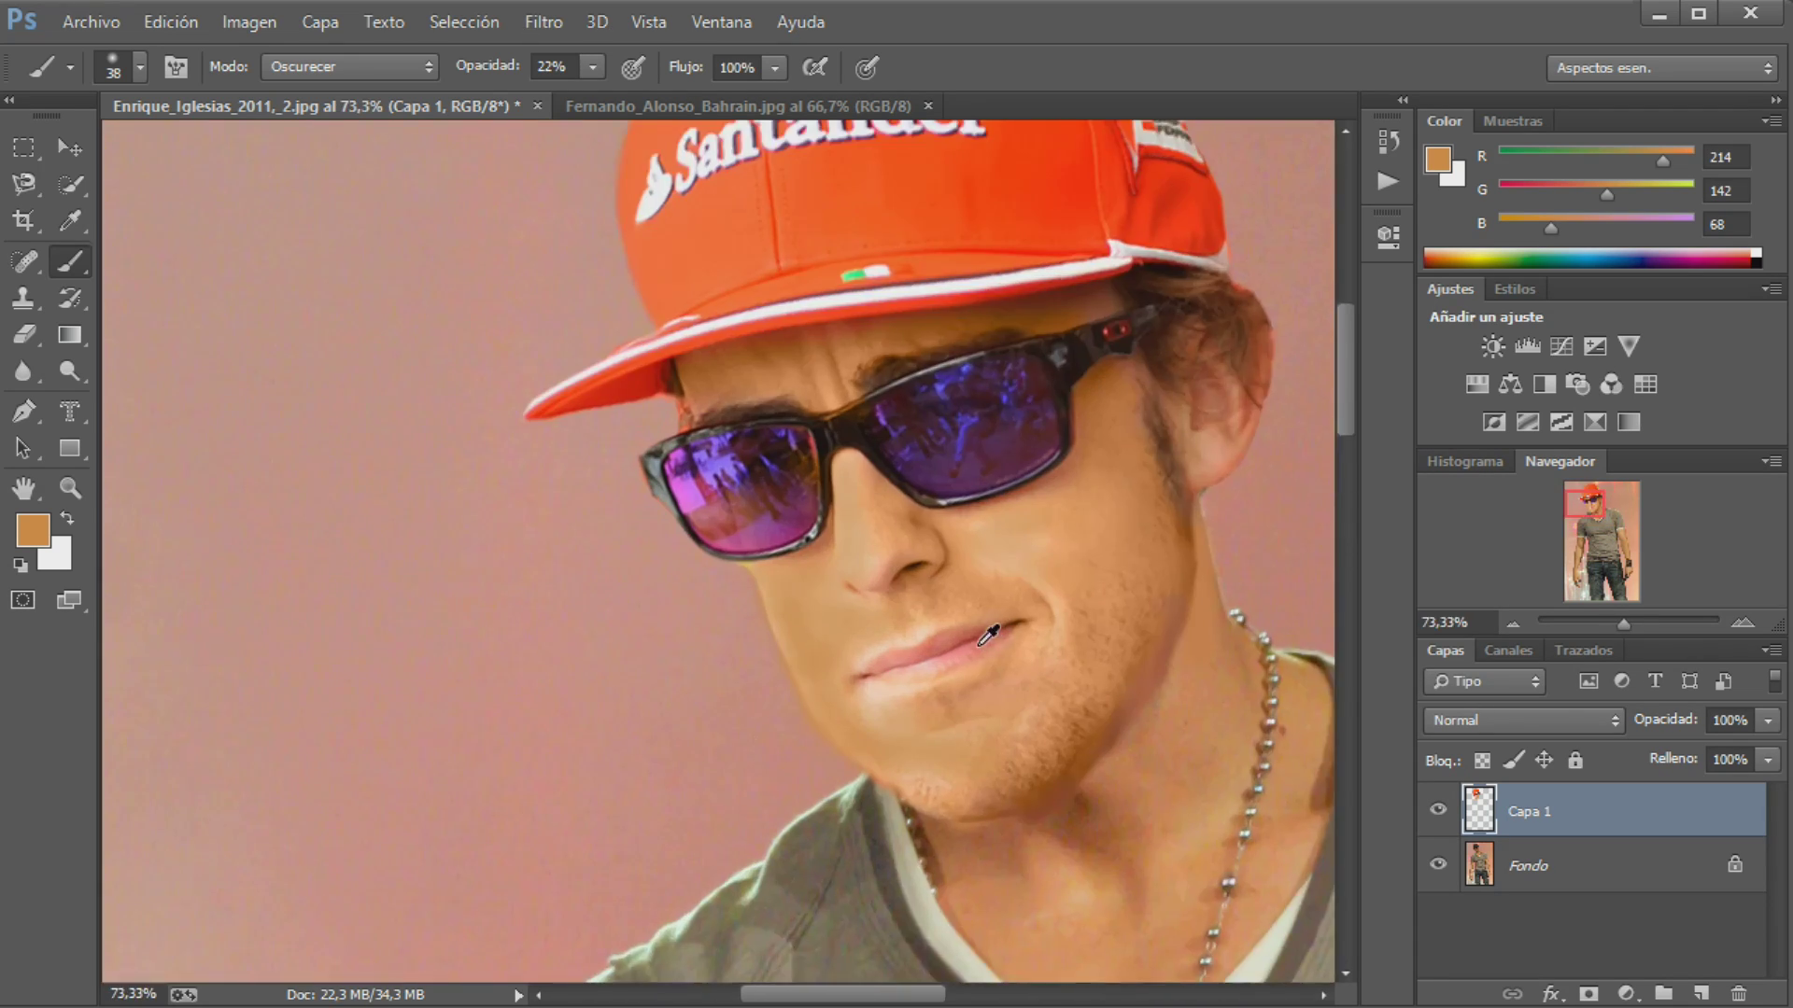
scroll(988, 635, "up", 3)
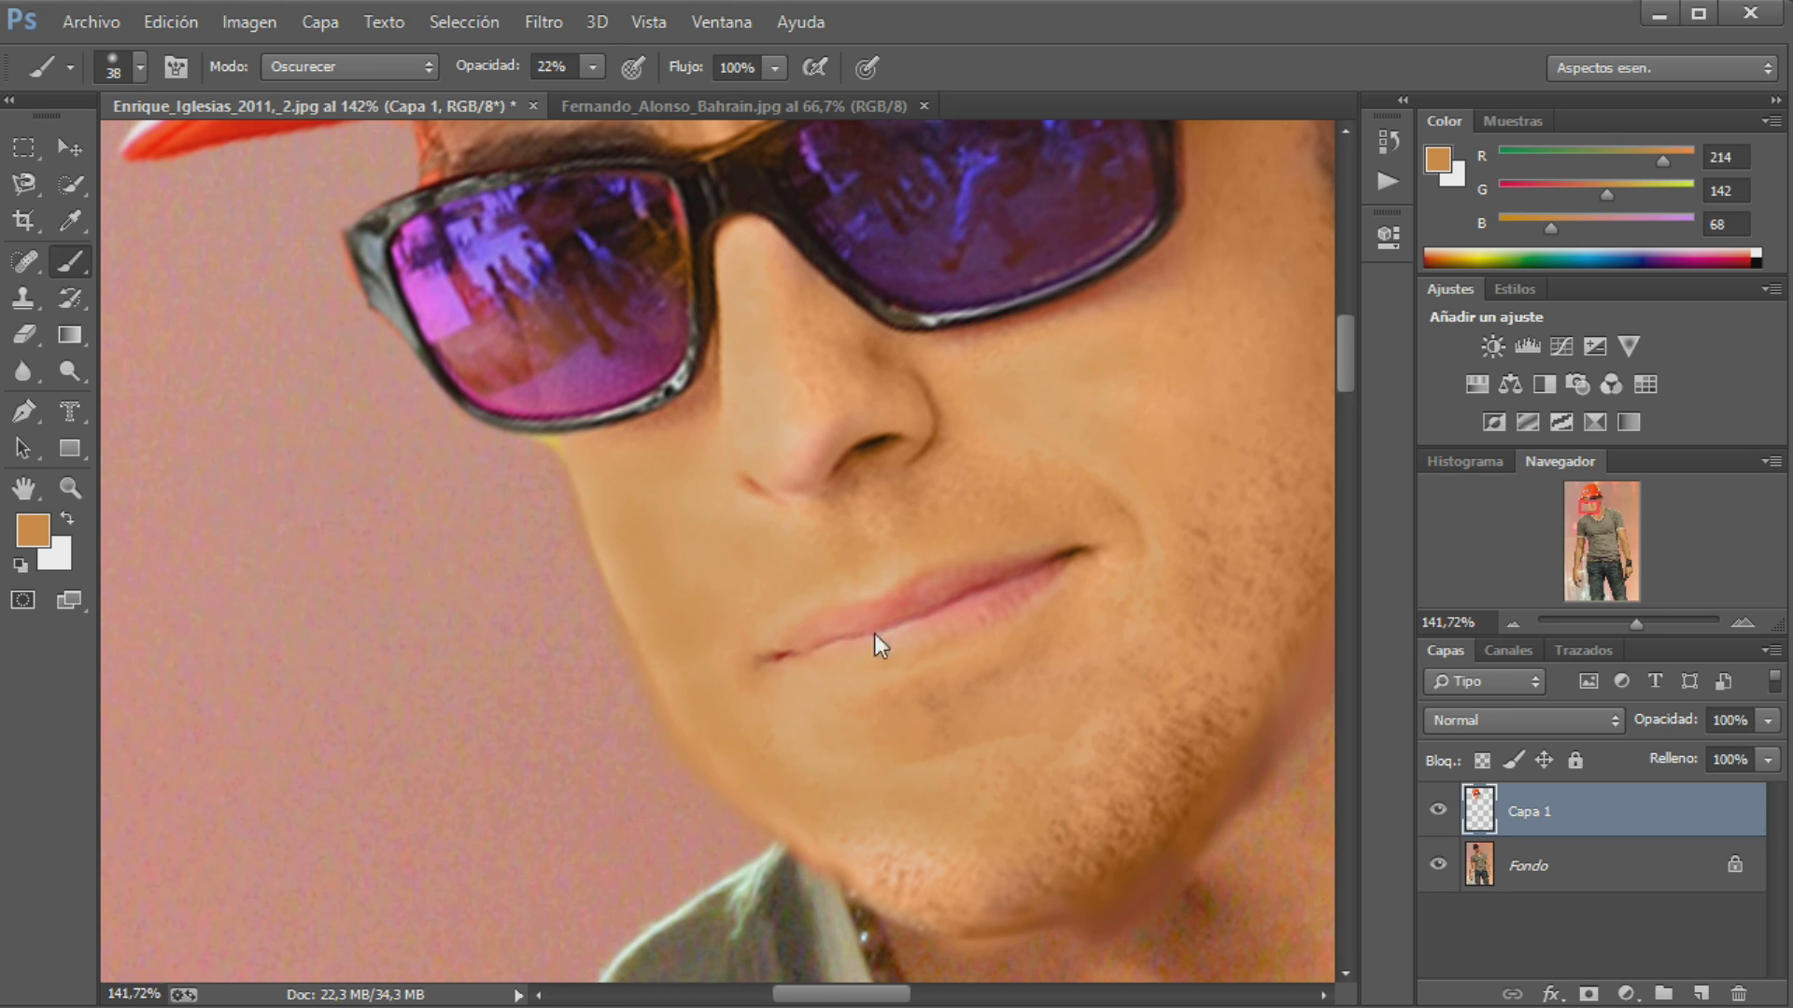
scroll(1190, 521, "down", 3)
scroll(1168, 560, "down", 3)
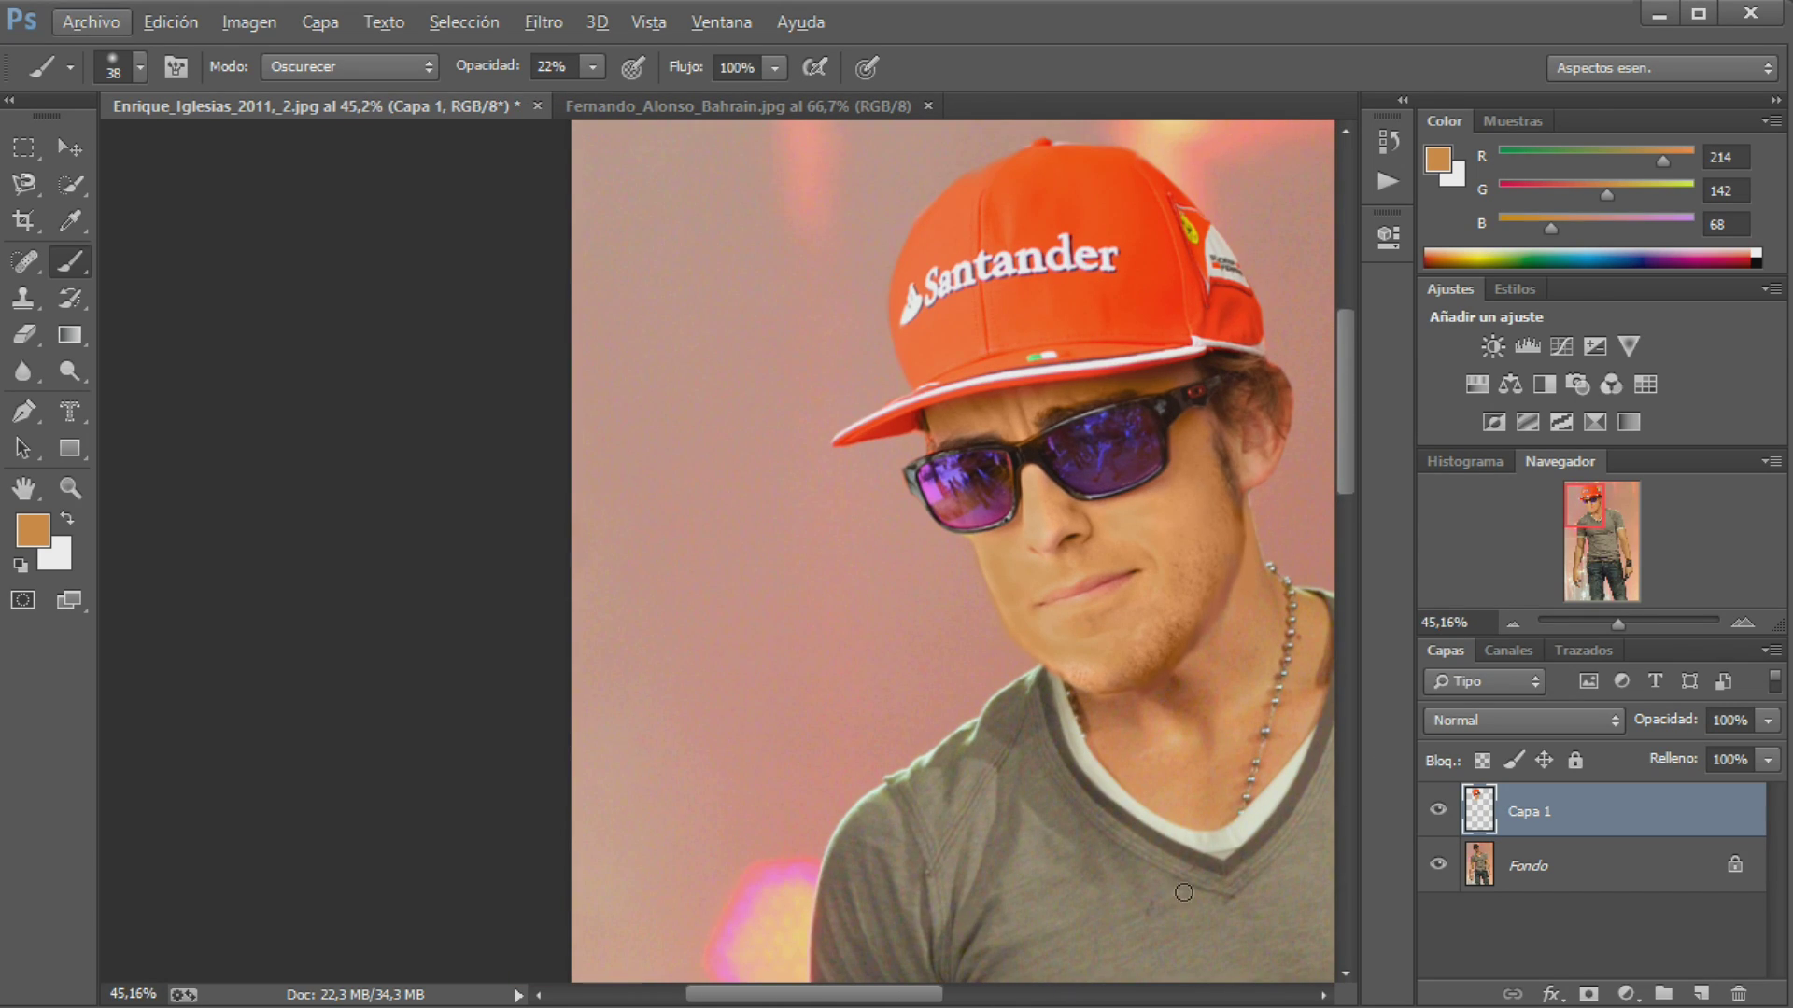
left_click_drag(920, 1002, 965, 998)
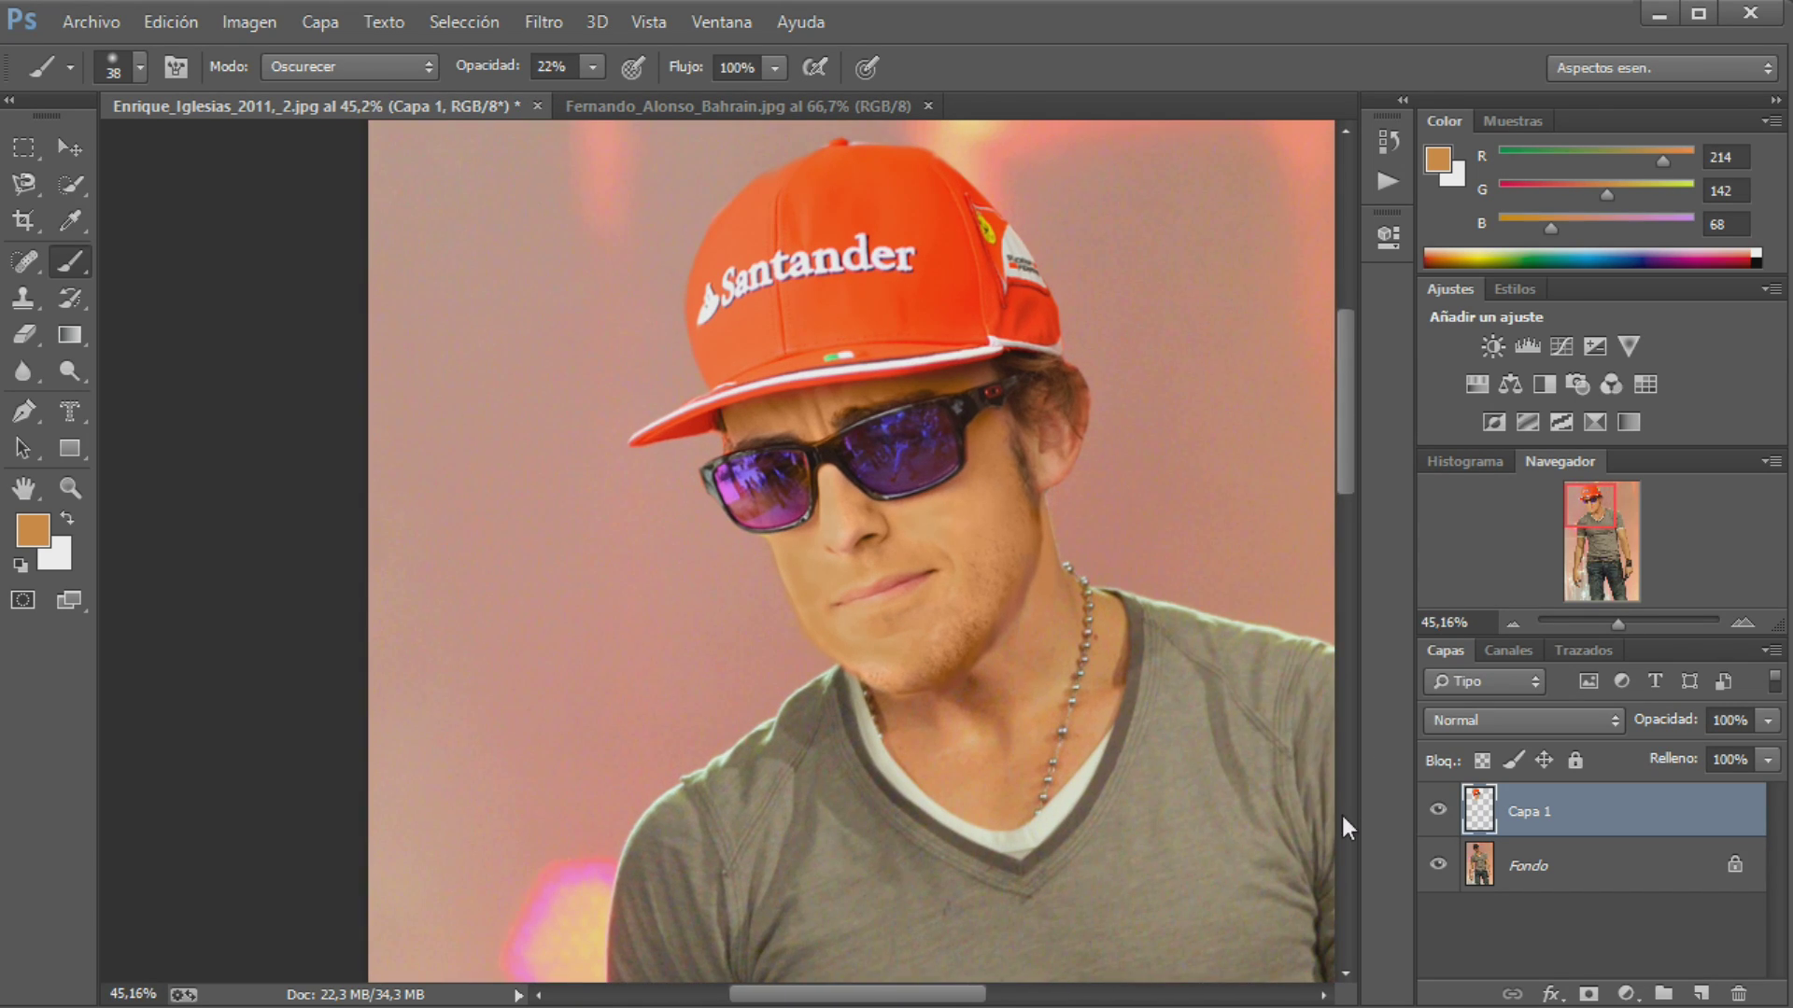
Sample a lighter skin tone further along the neck and reselect the Capa 1 face layer
left_click(1532, 866)
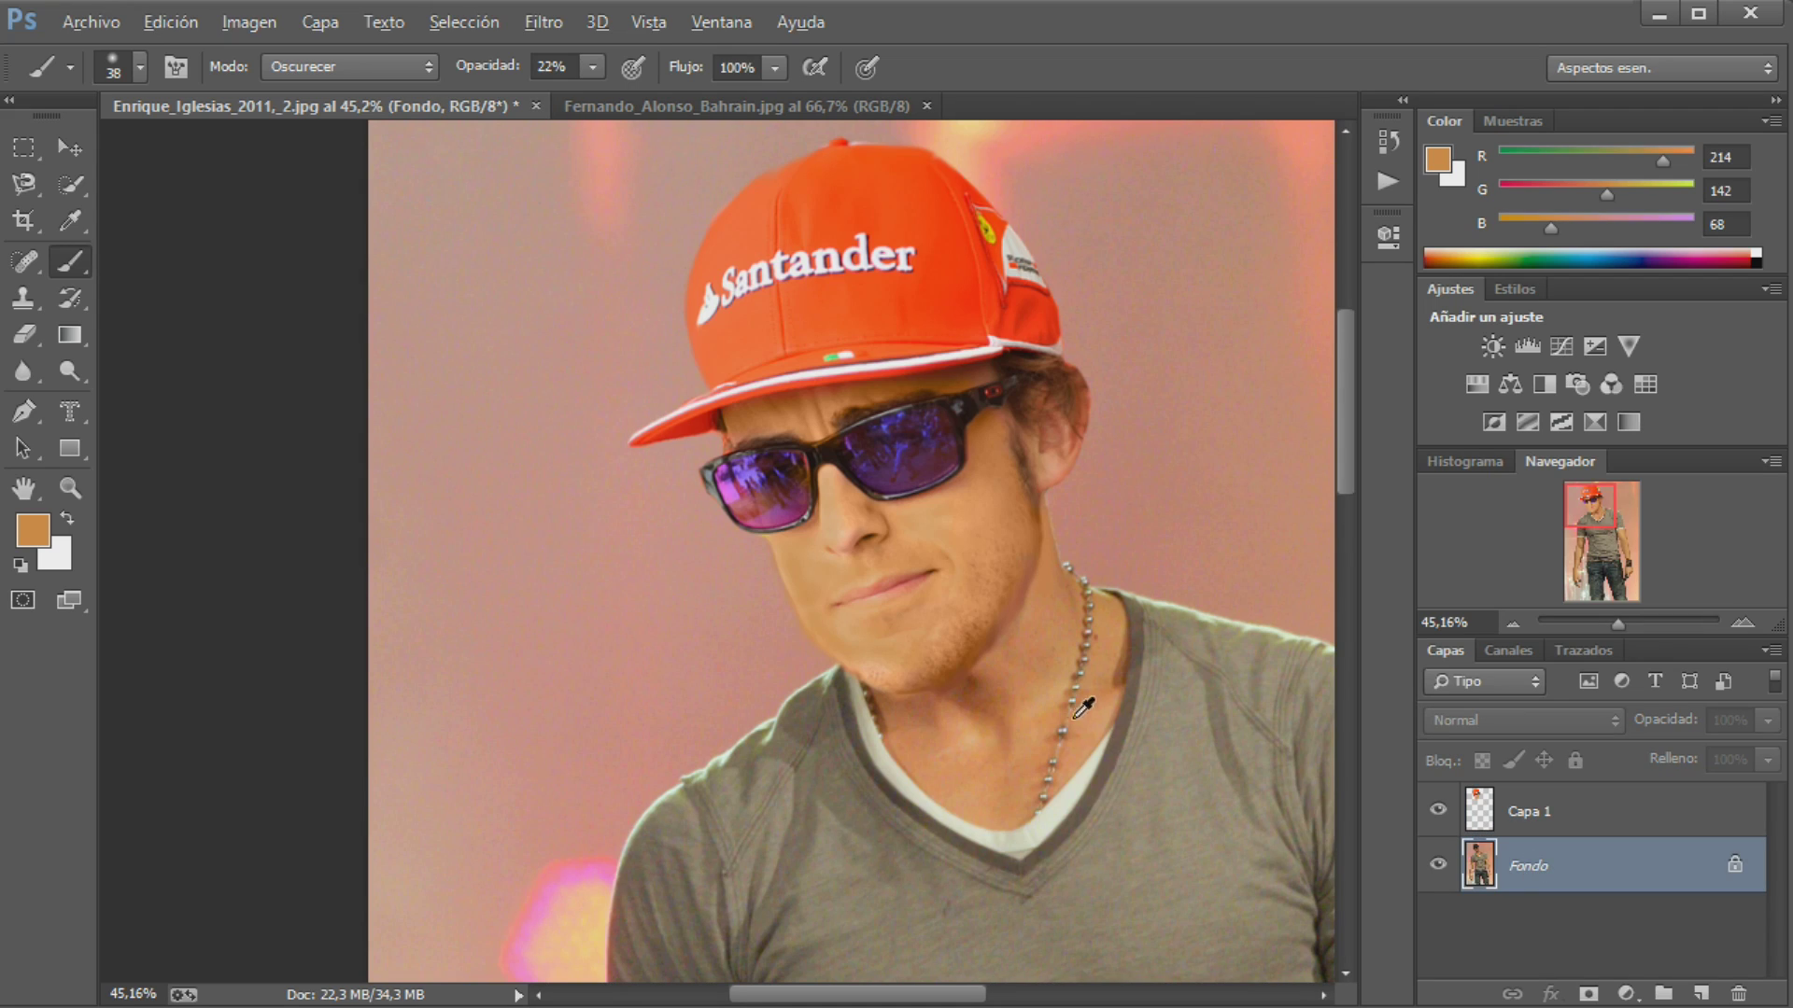
left_click(954, 744, "alt")
left_click_drag(948, 752, 972, 761)
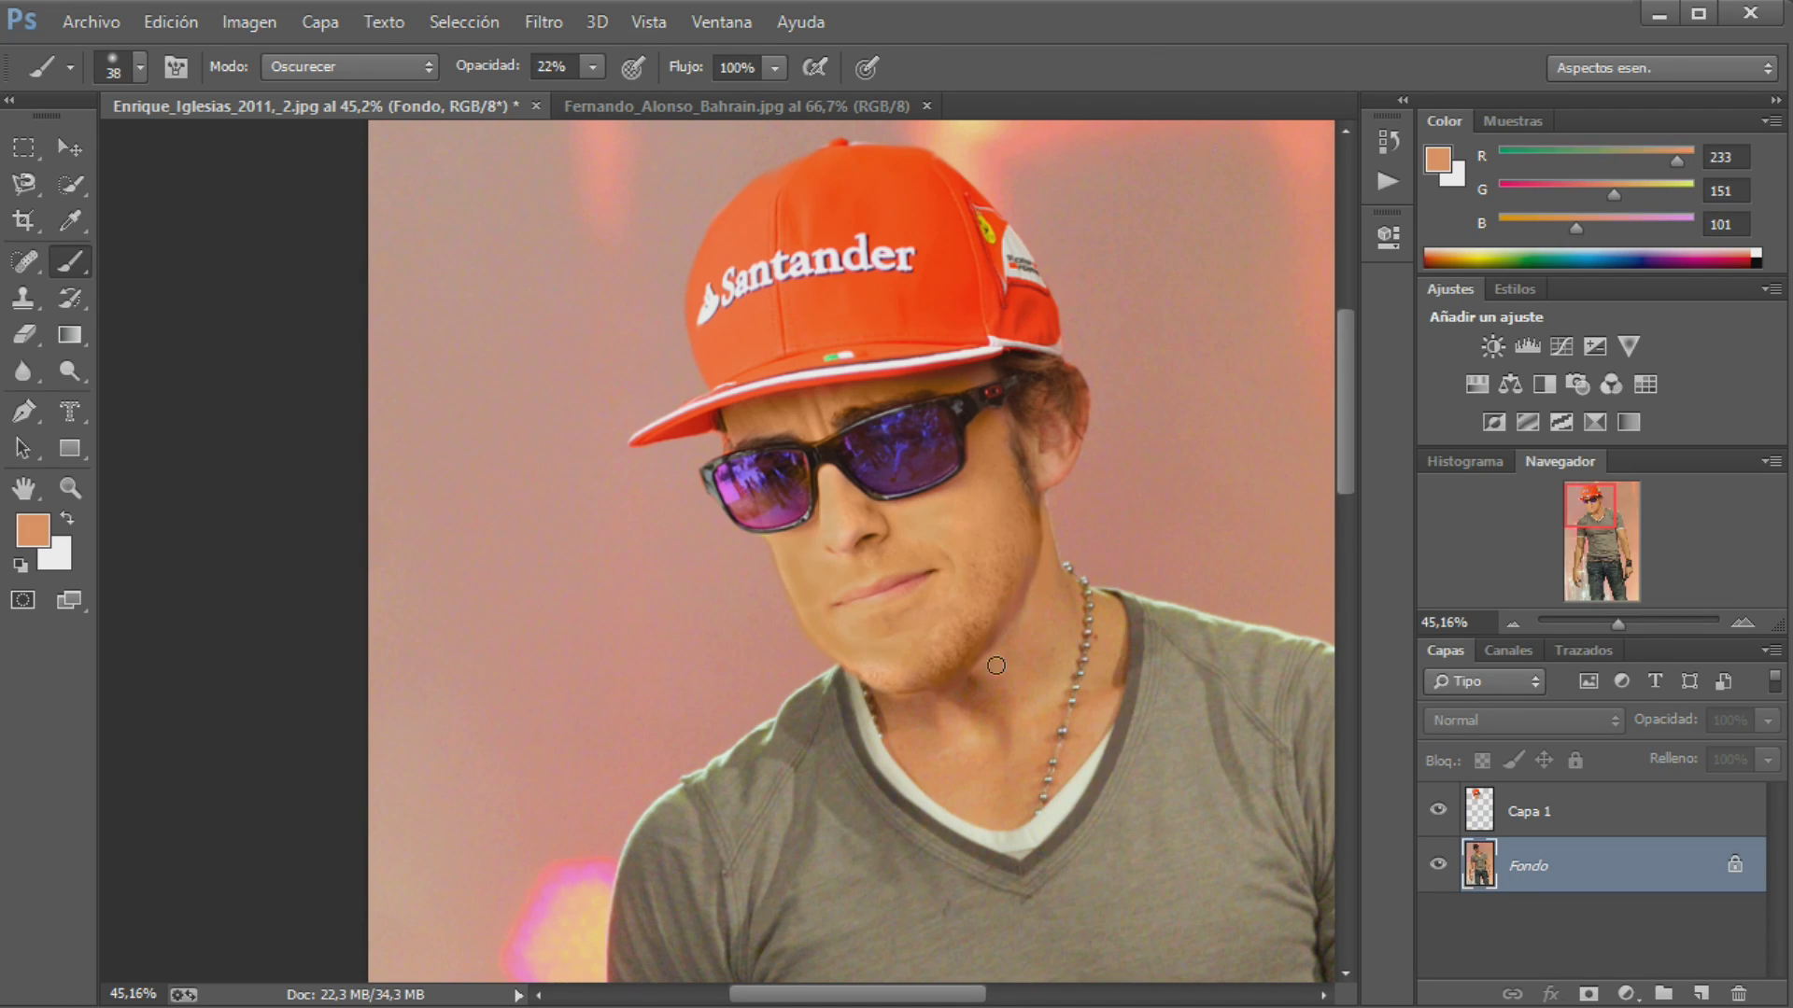
left_click(1538, 801)
scroll(927, 672, "up", 3)
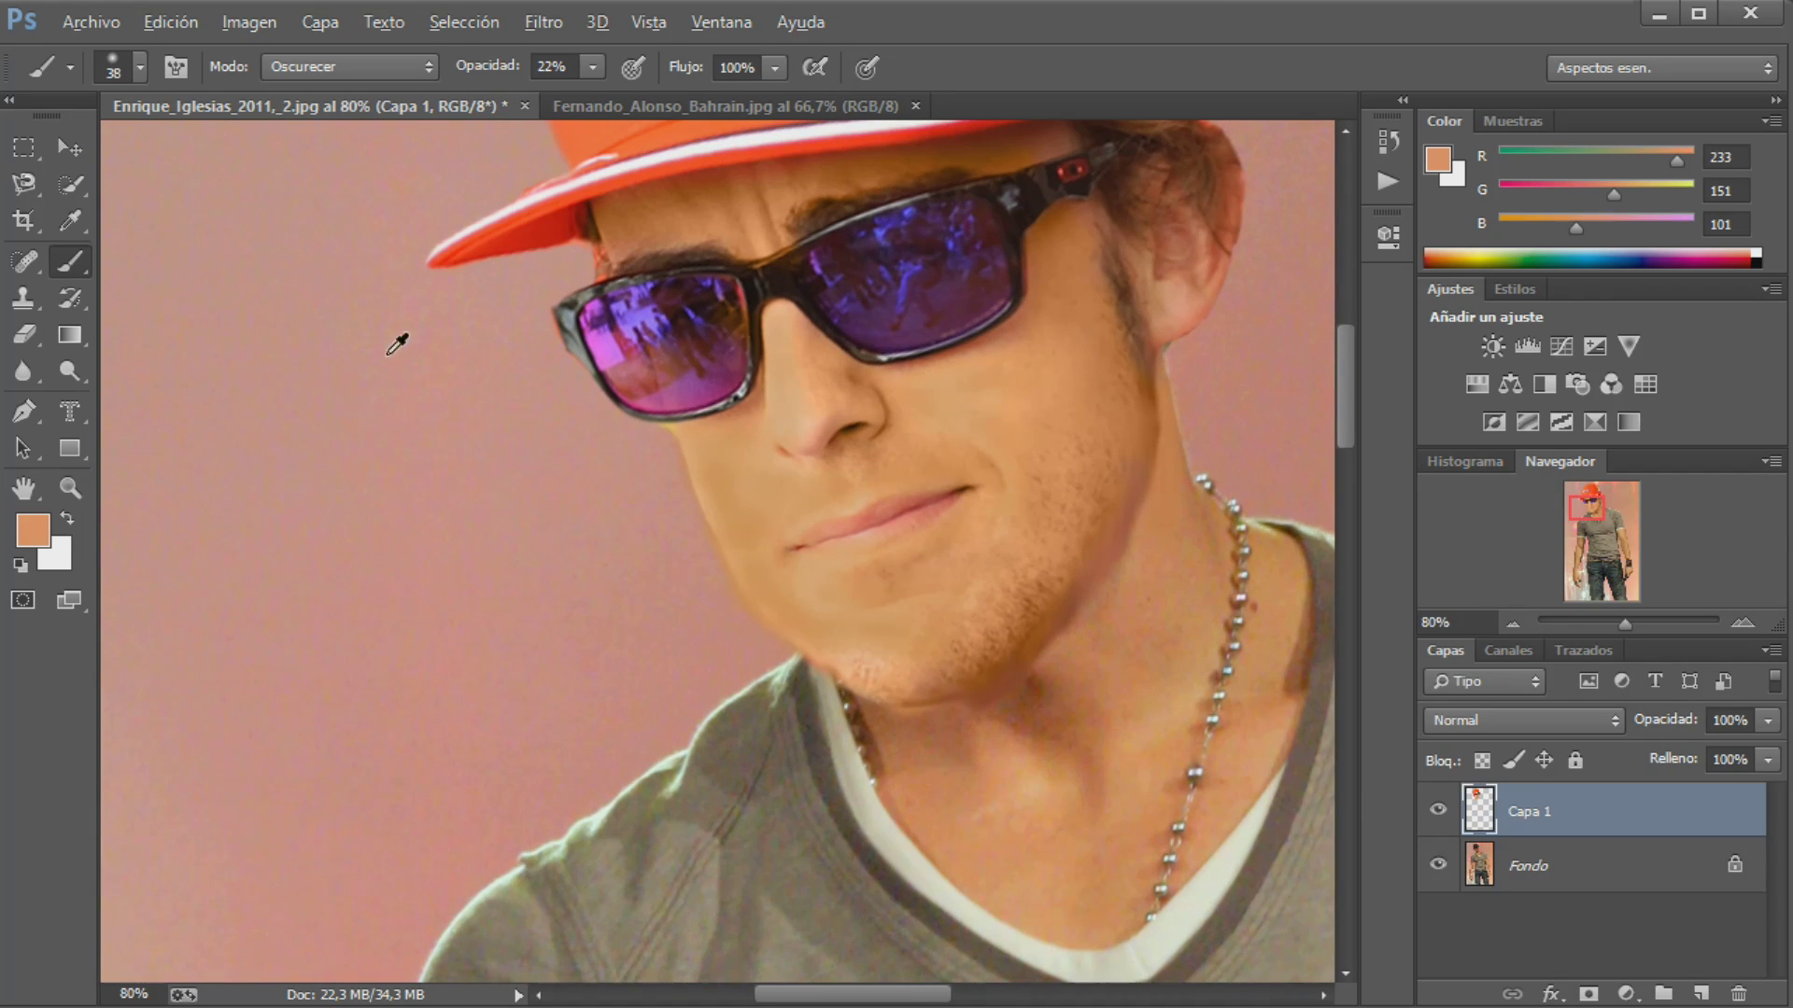
Enlarge the brush to 76 px
left_click(139, 67)
left_click_drag(182, 157, 221, 154)
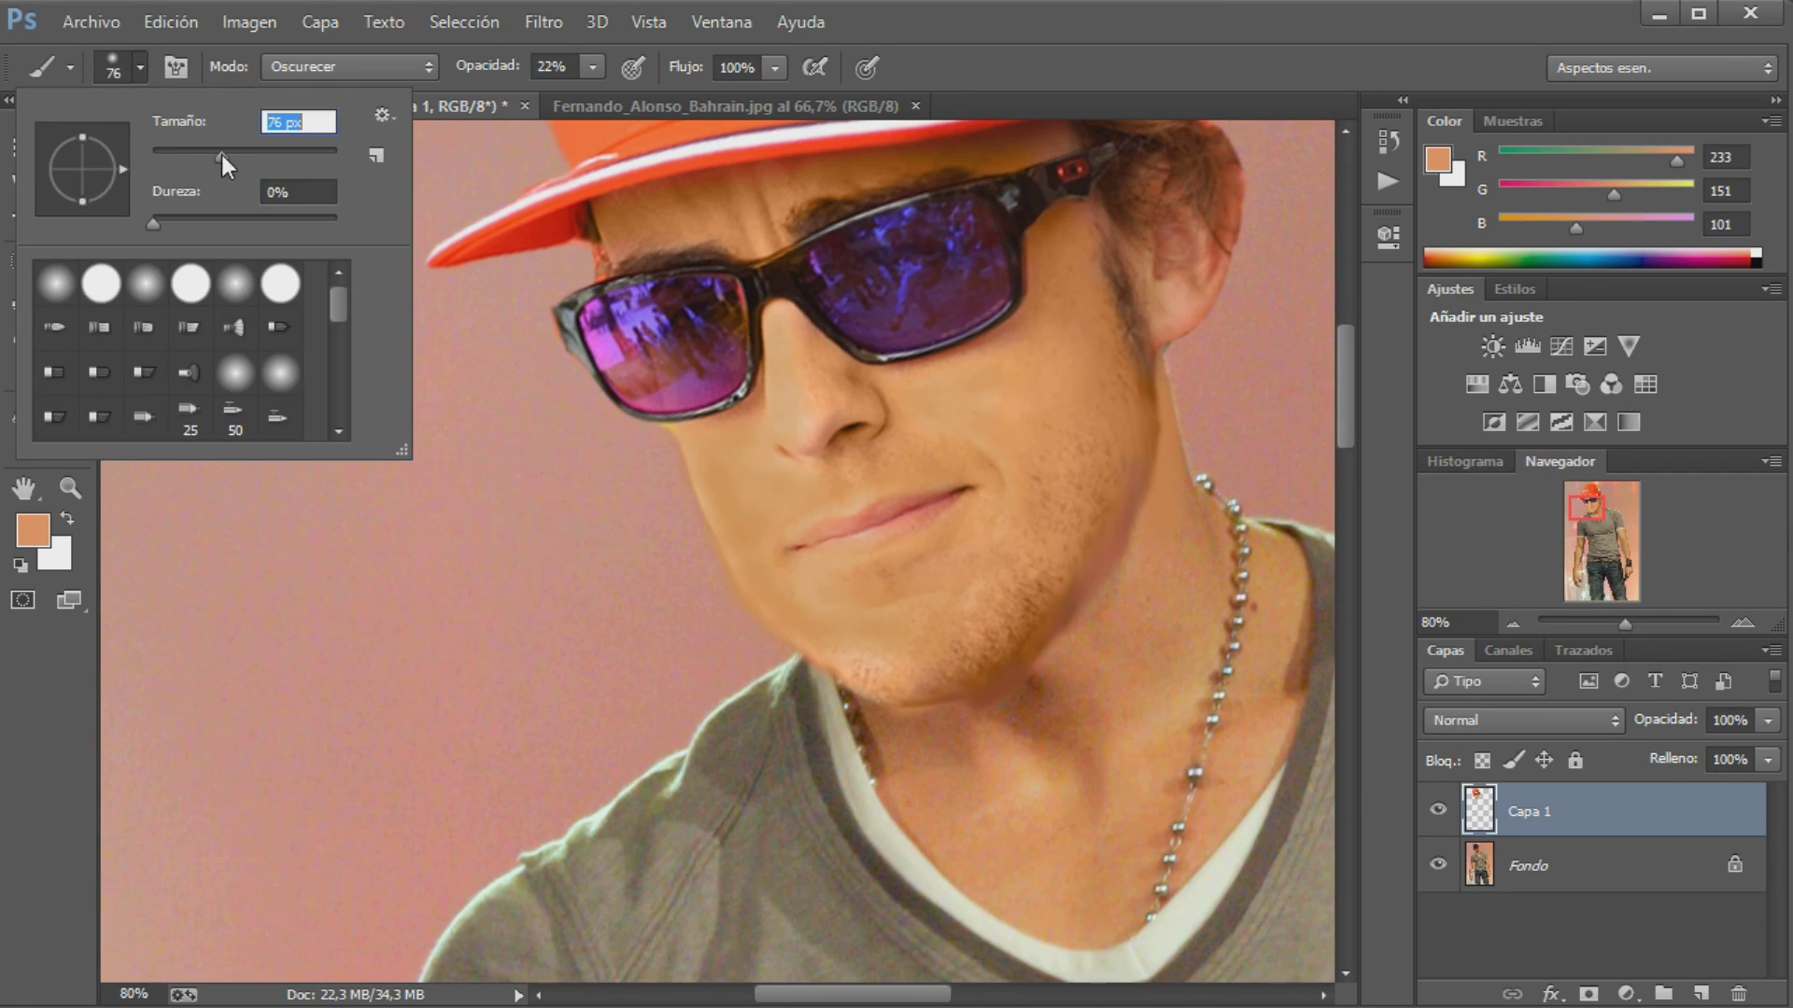
left_click(175, 66)
left_click(1305, 215)
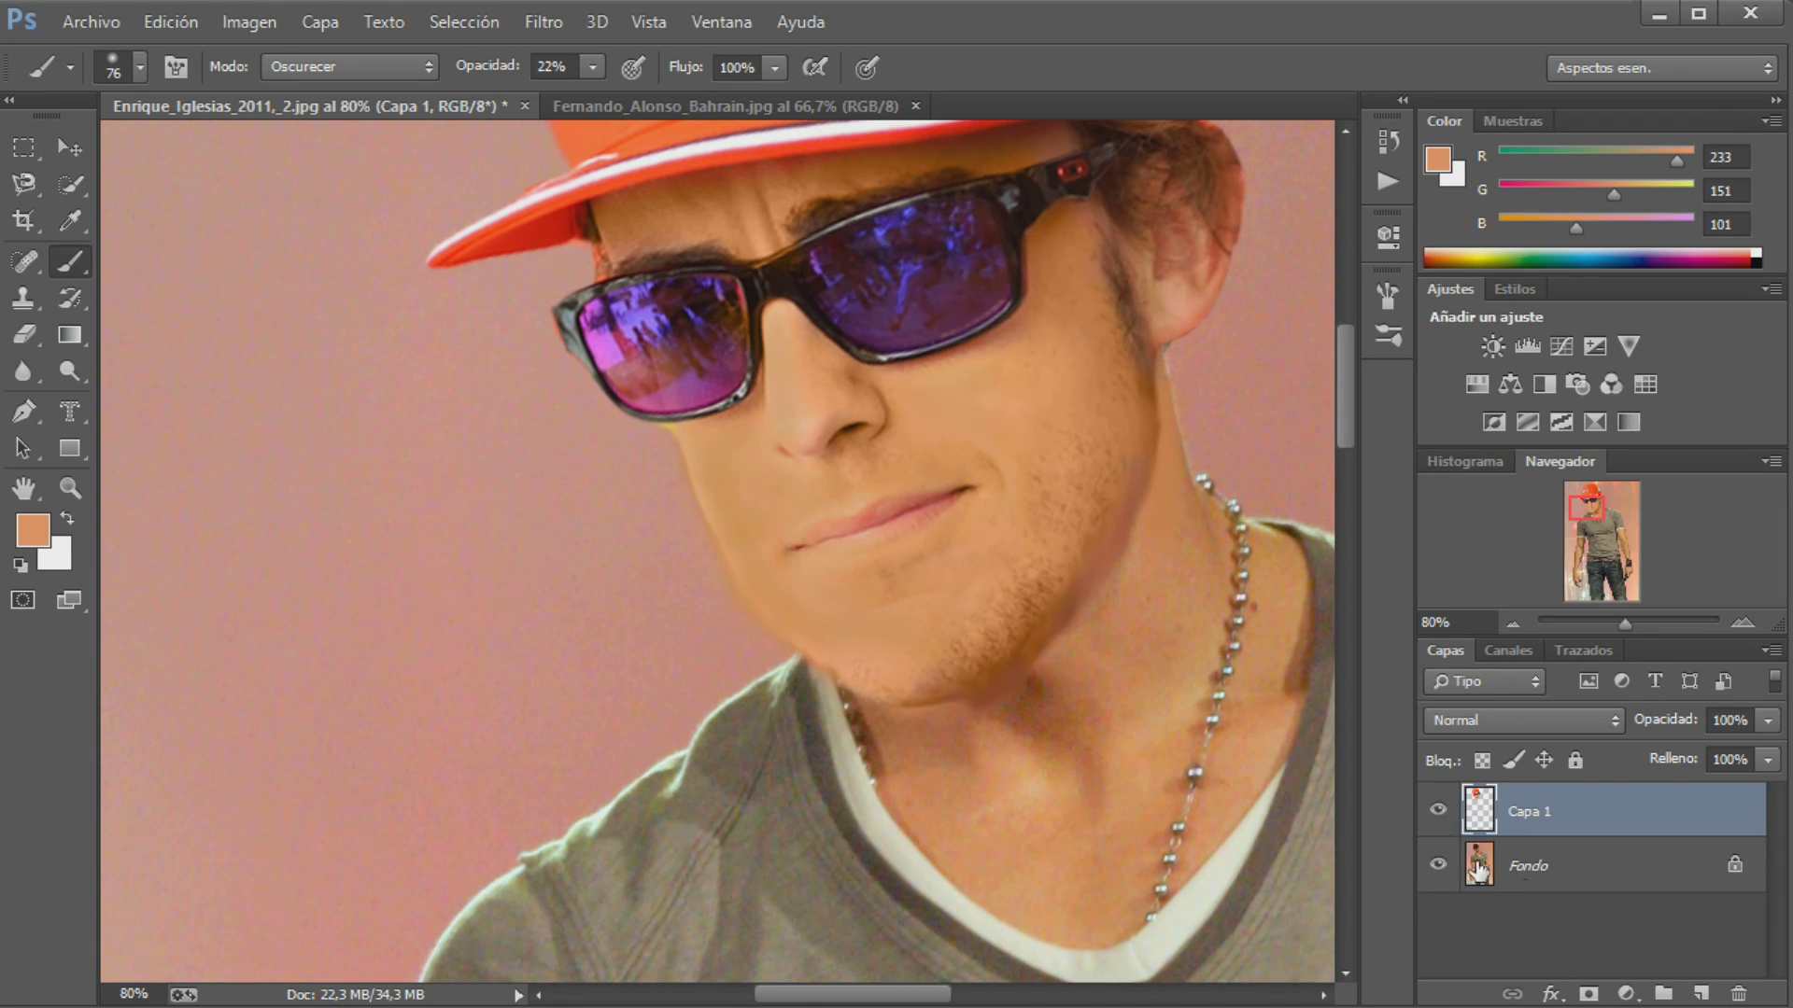
Sample neck skin tone and paint it over the nose tip on Capa 1 in Color mode
left_click(1549, 866)
left_click(1086, 821, "alt")
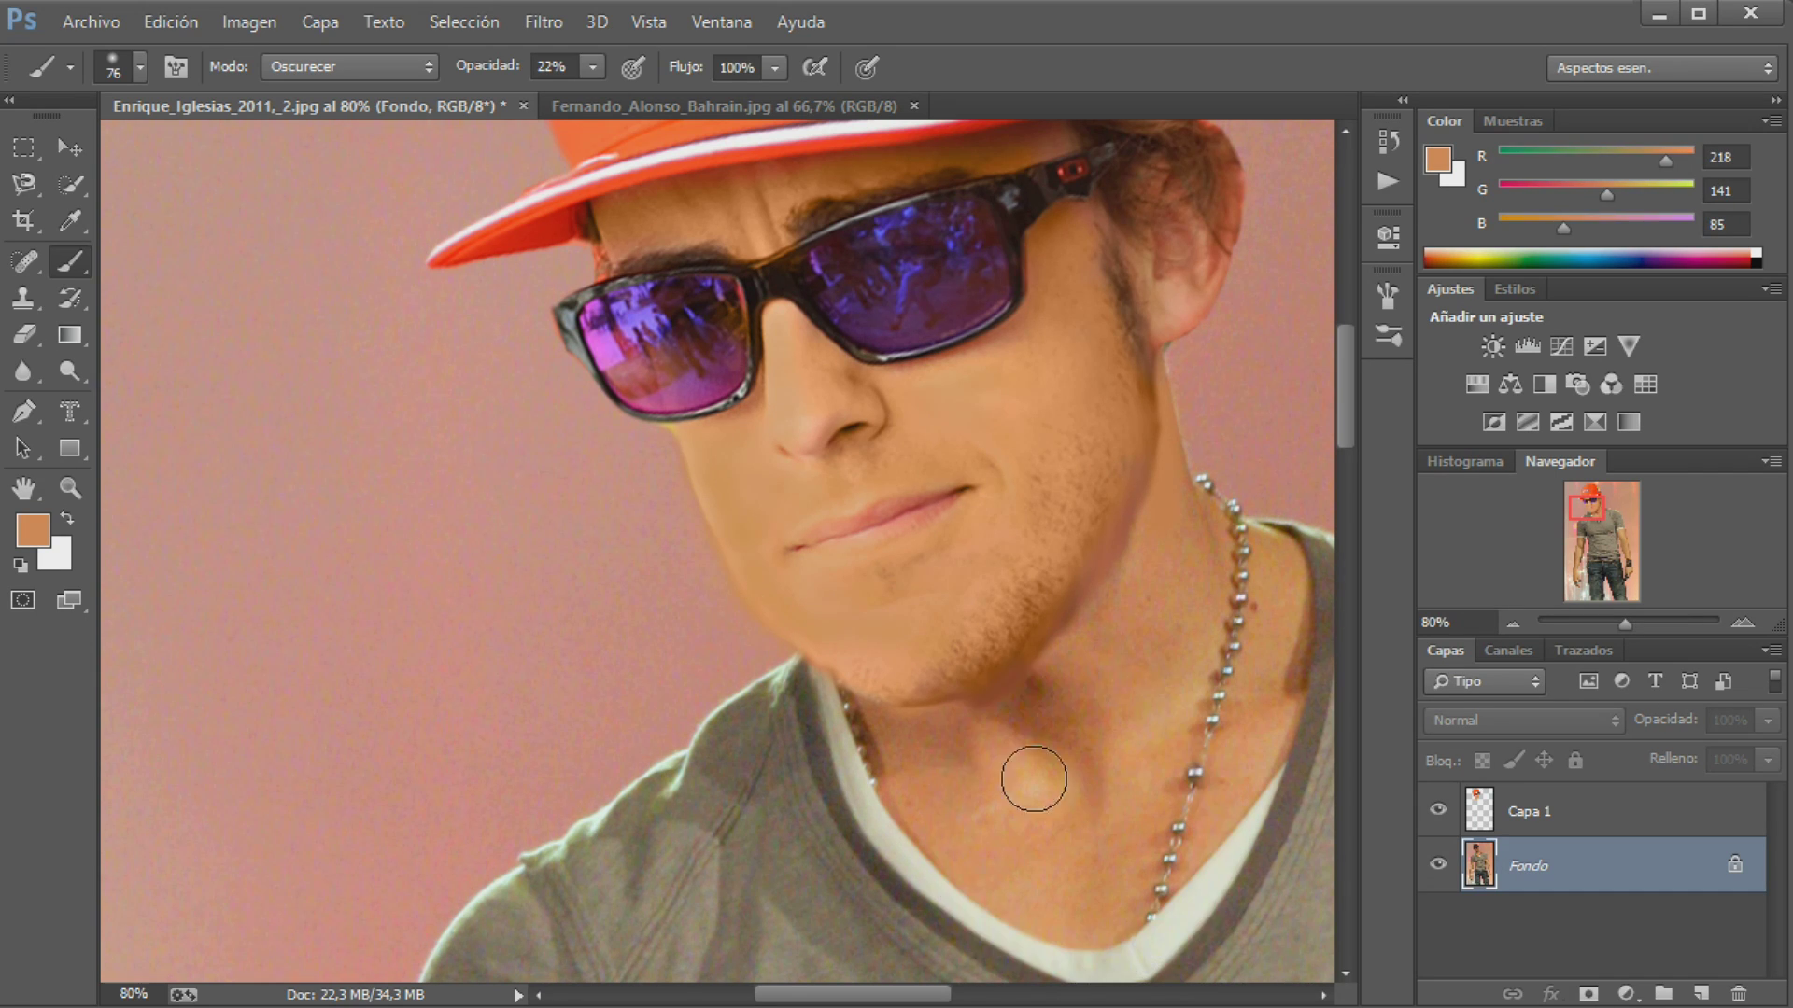
left_click(336, 67)
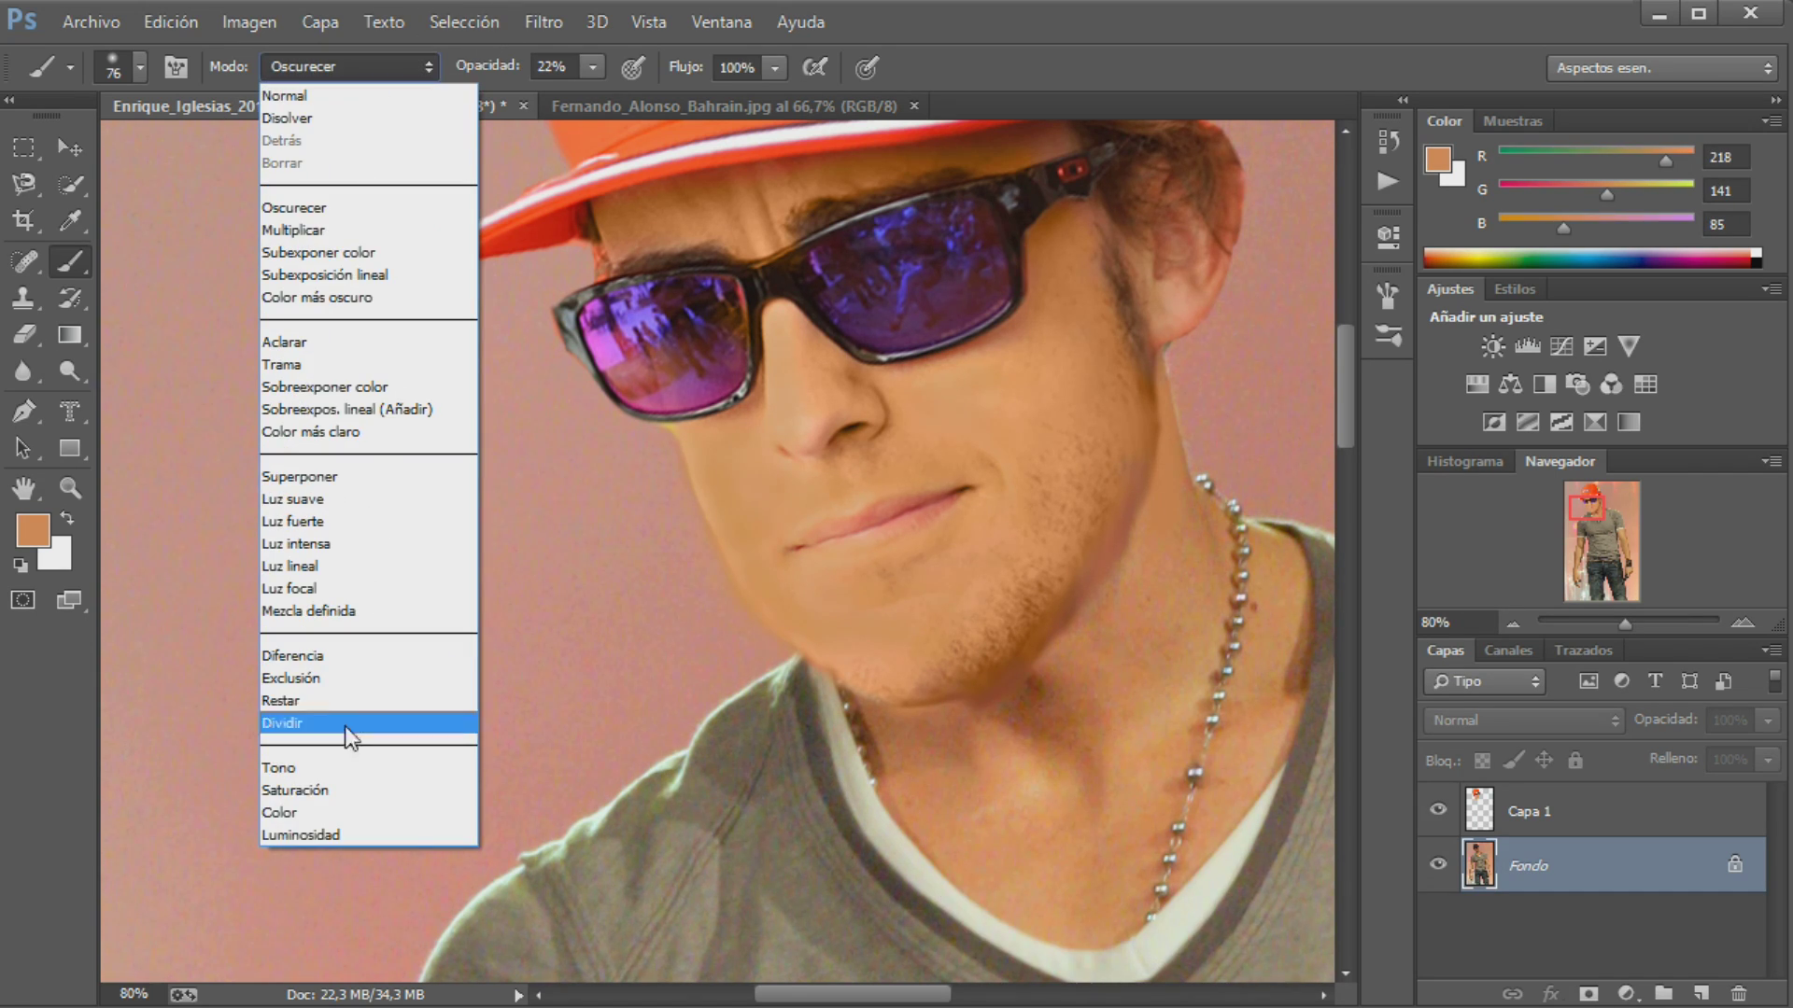
left_click(325, 812)
left_click(1510, 819)
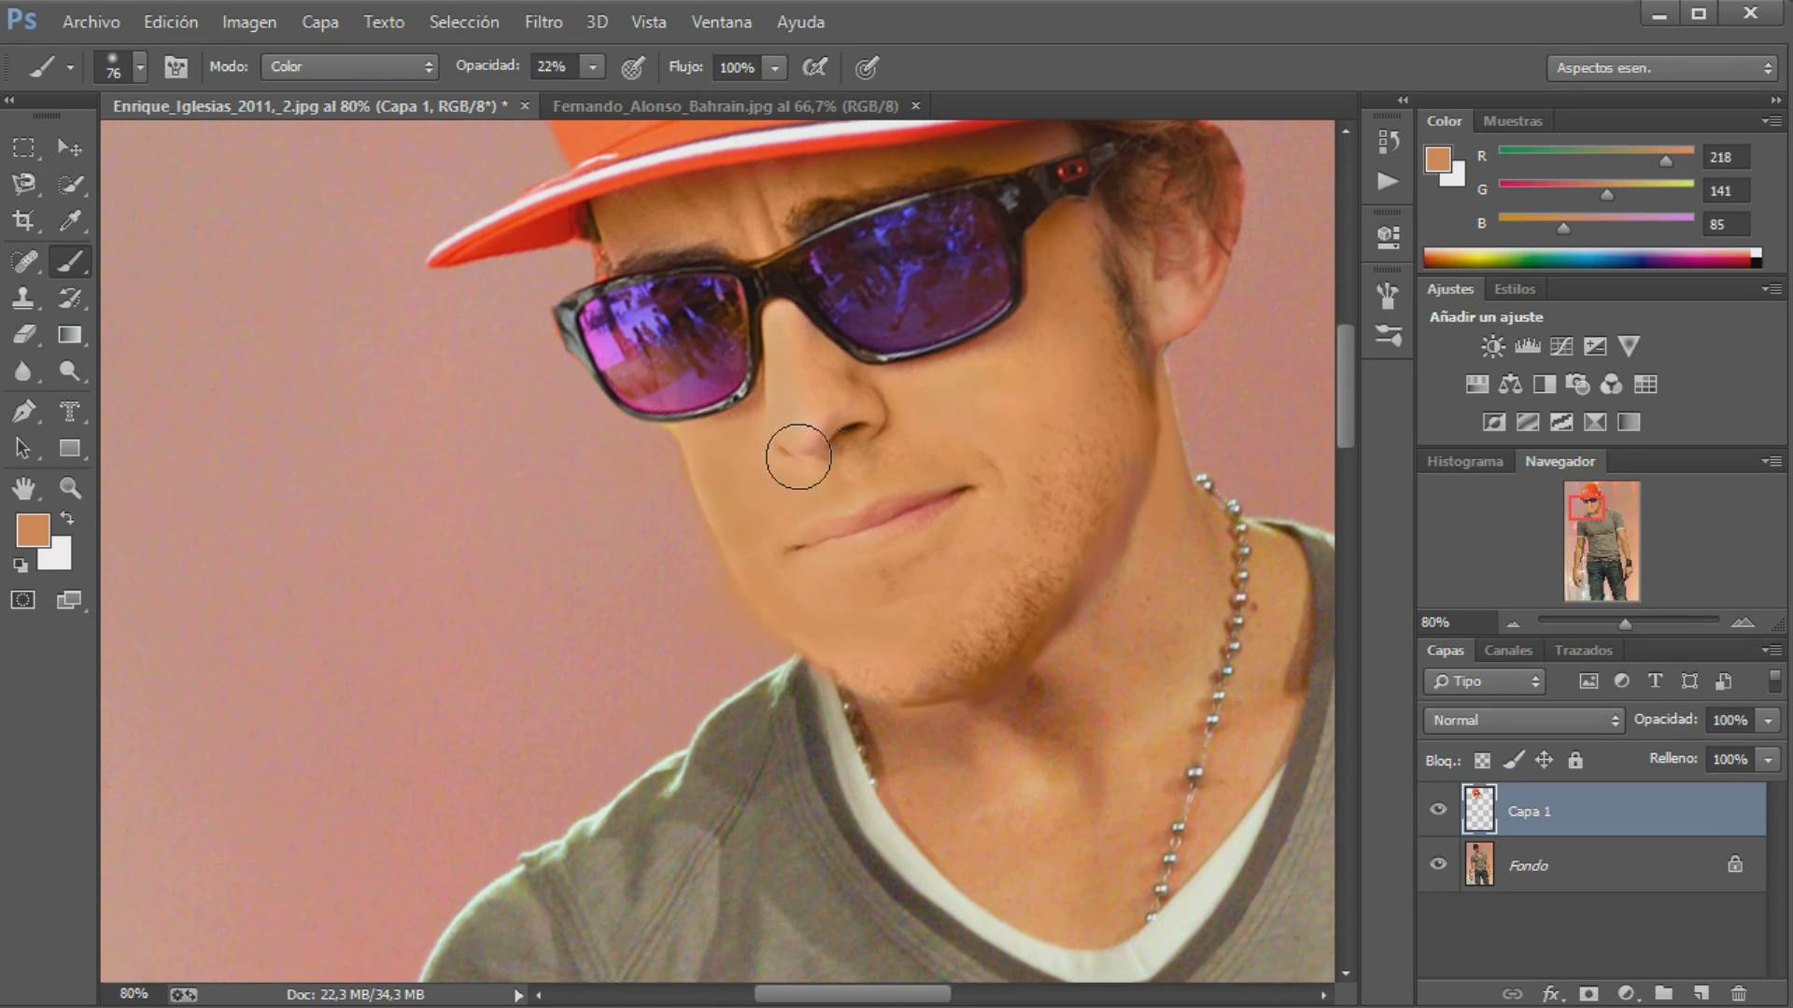
mouse_move(799, 456)
left_mouse_down()
mouse_move(732, 412)
mouse_move(821, 389)
mouse_move(821, 425)
left_mouse_up()
scroll(1004, 686, "down", 3, "alt")
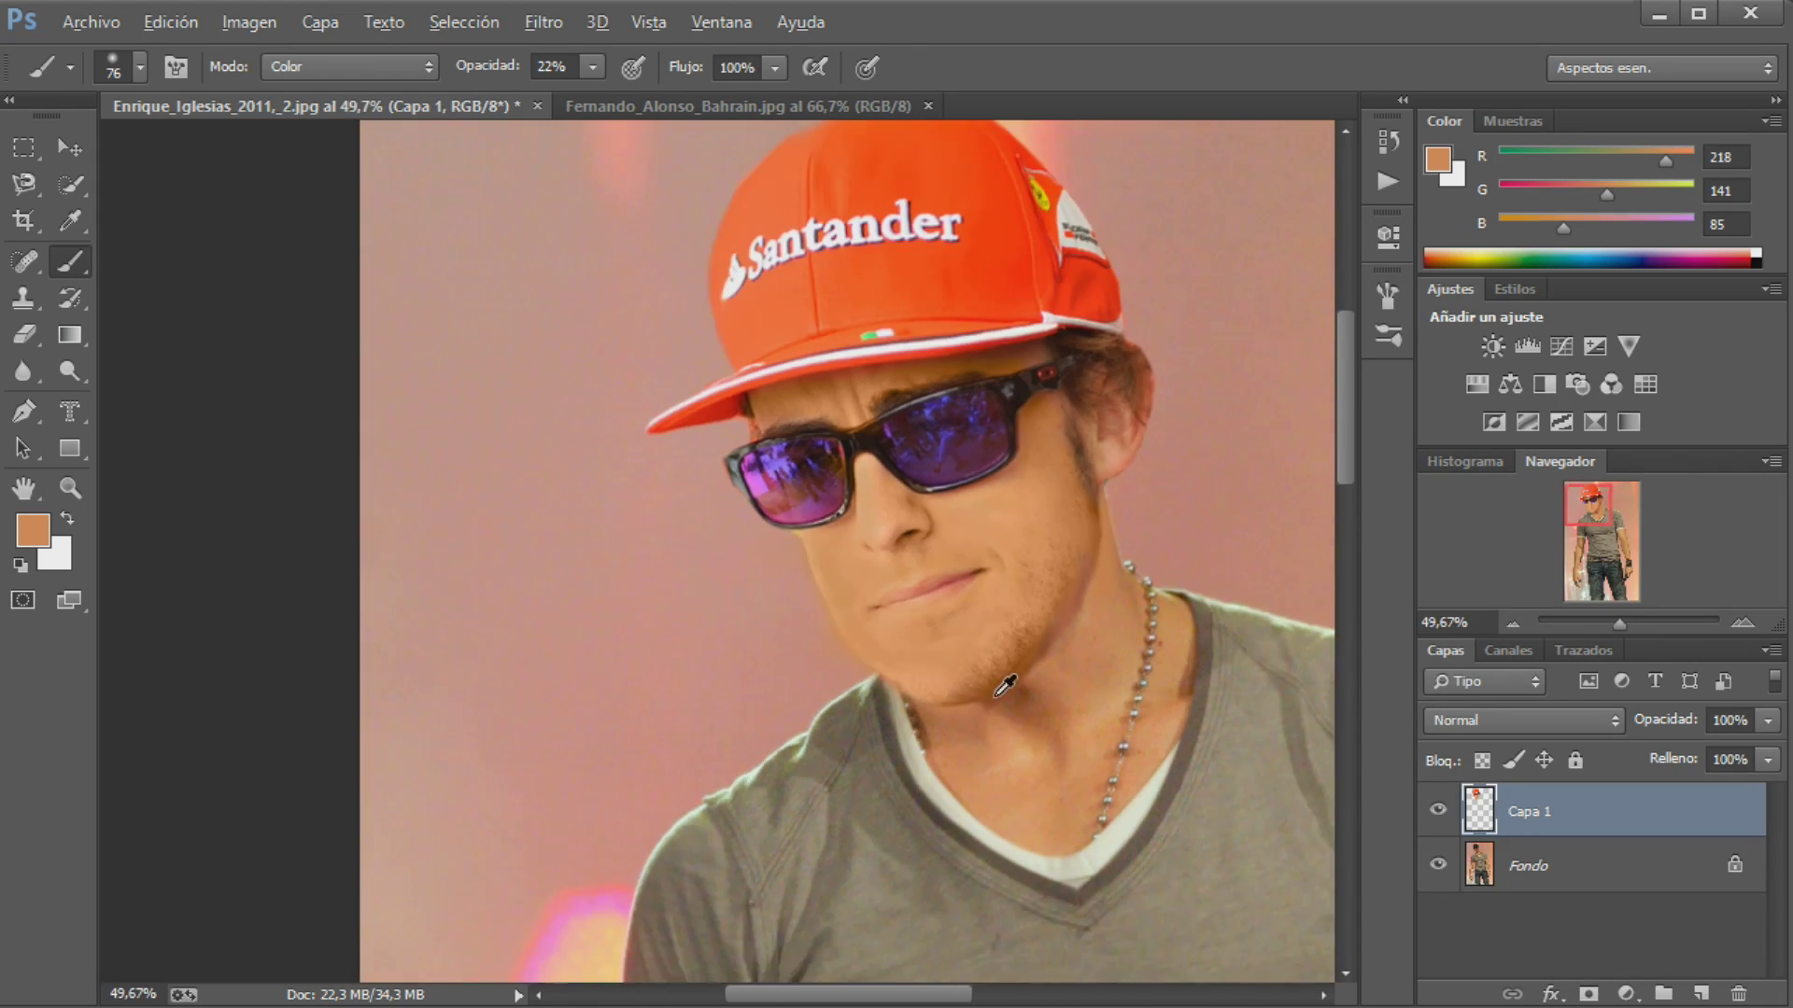
scroll(1004, 687, "down", 3, "alt")
left_click_drag(1344, 448, 1345, 560)
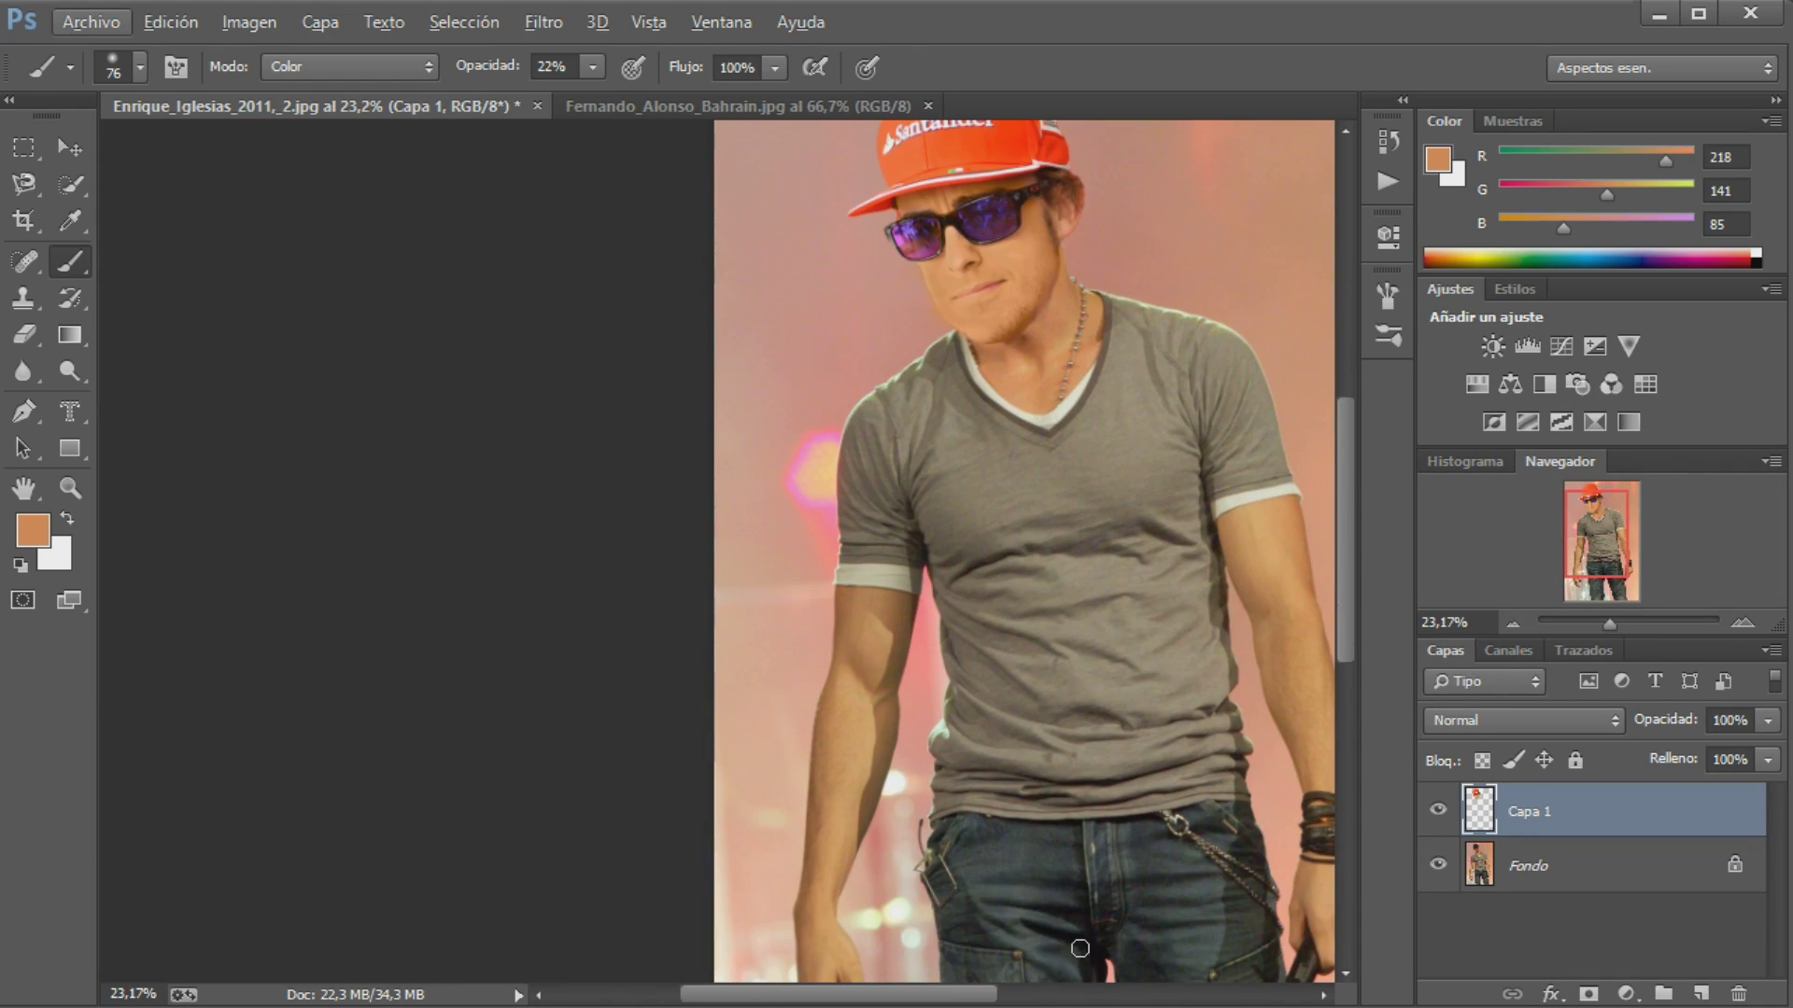
scroll(971, 780, "down", 1, "alt")
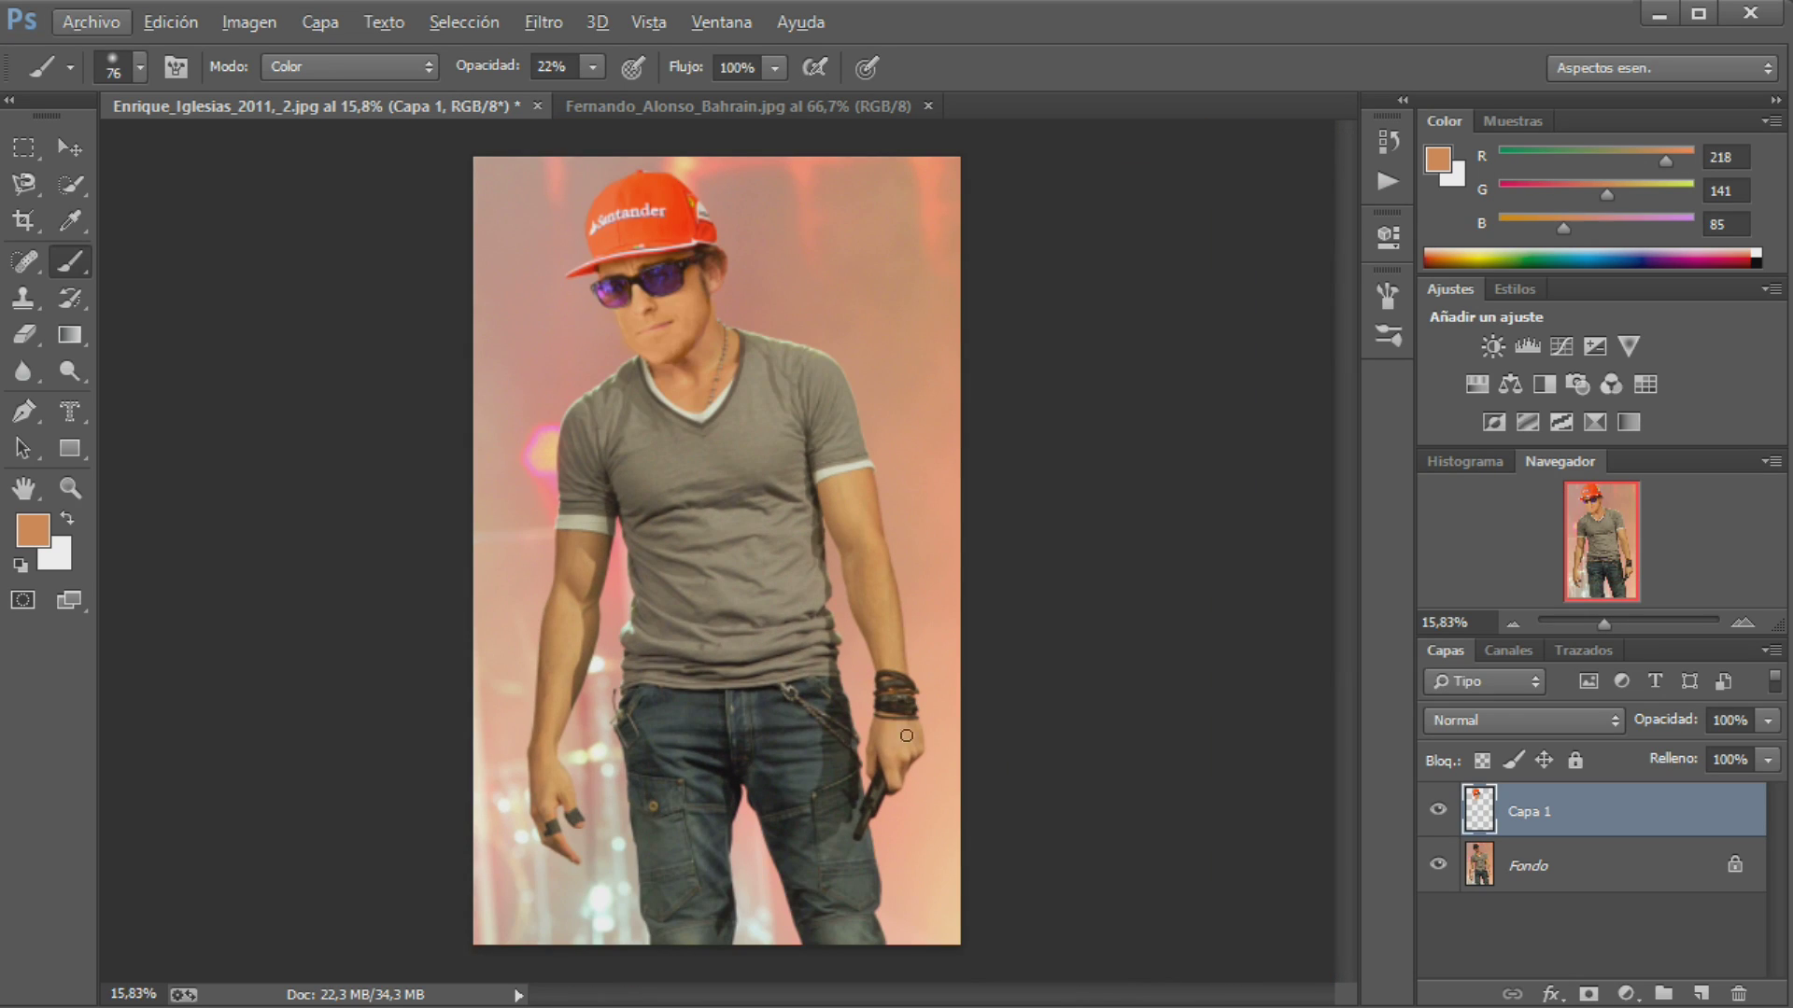
scroll(887, 707, "down", 1, "alt")
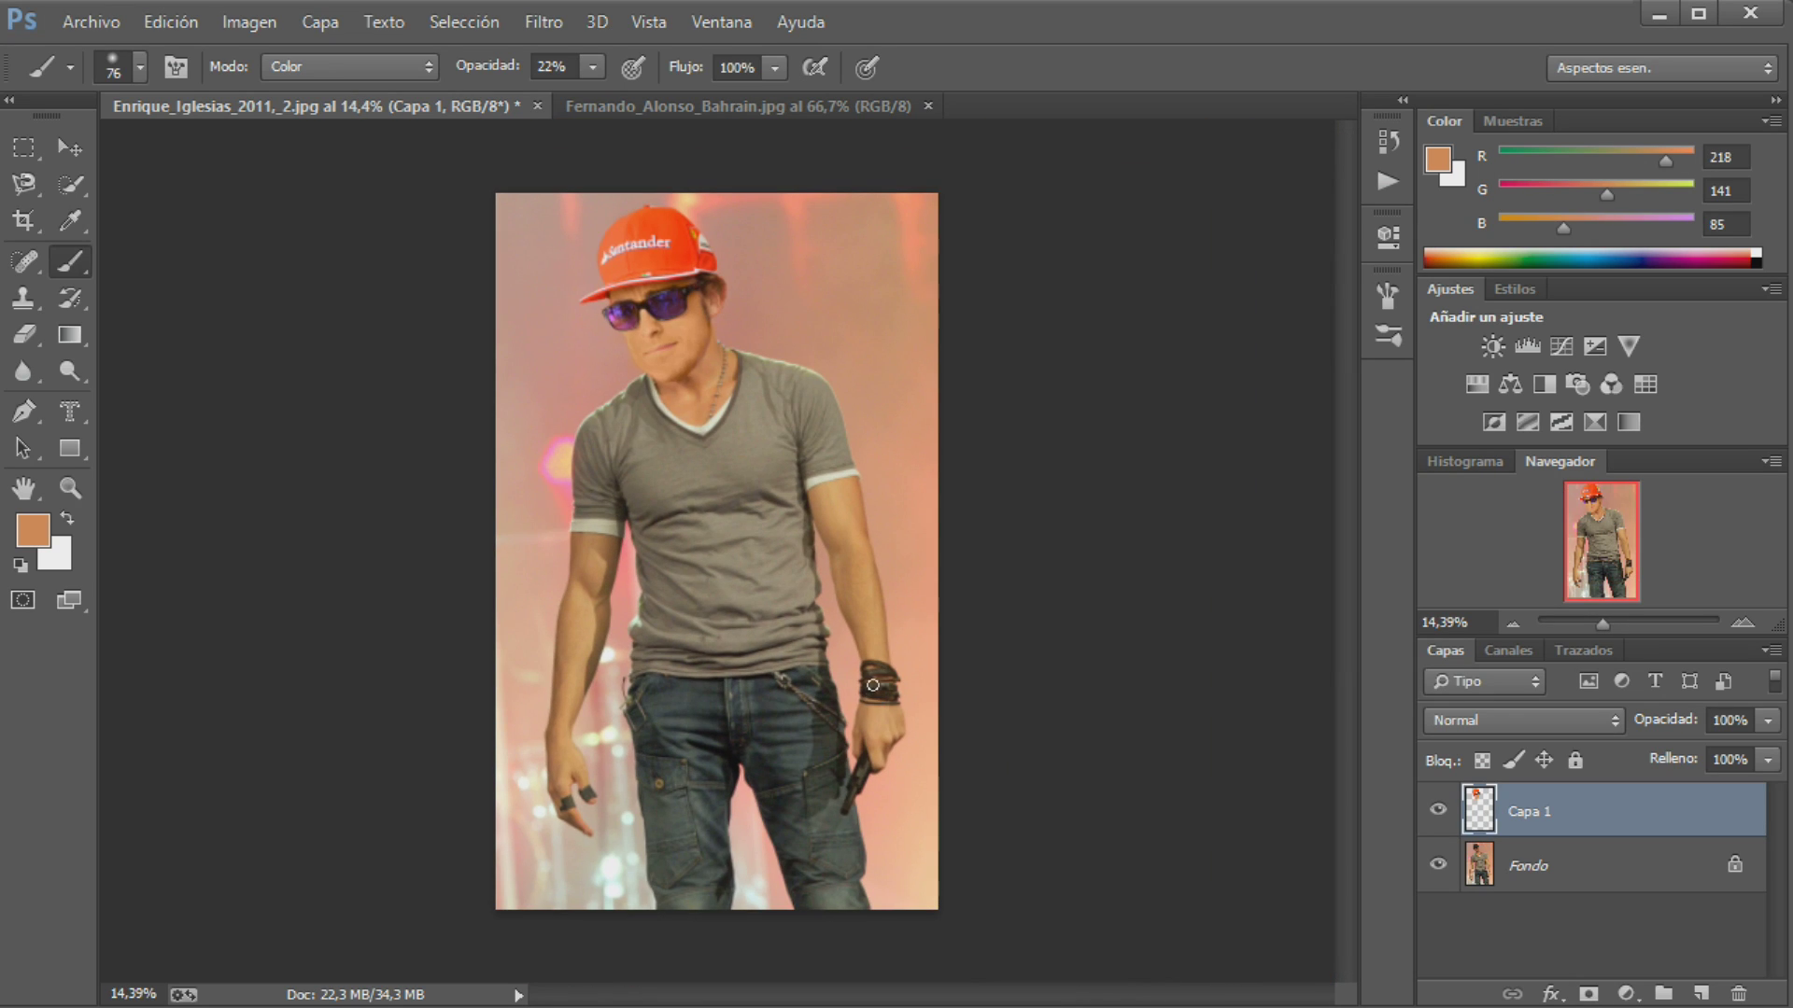
scroll(742, 591, "up", 1, "alt")
scroll(736, 594, "up", 2, "alt")
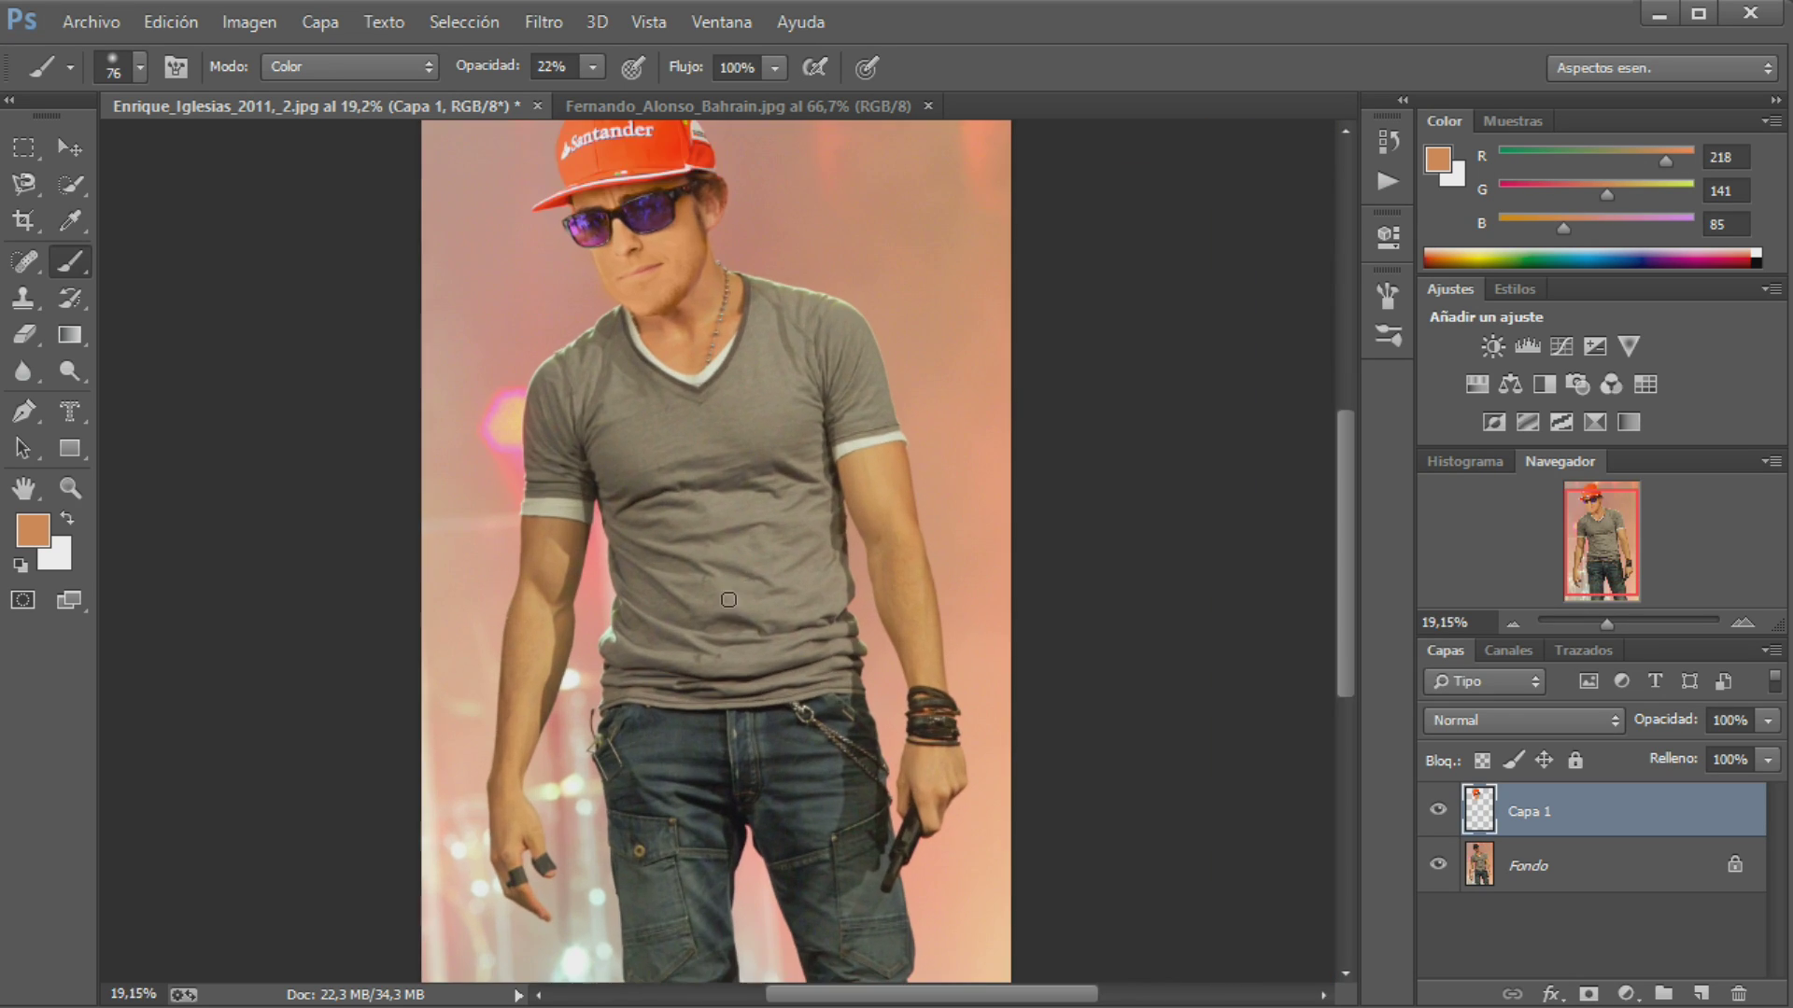
scroll(728, 578, "up", 1)
scroll(718, 569, "up", 3, "alt")
scroll(696, 563, "up", 2)
scroll(693, 560, "up", 1)
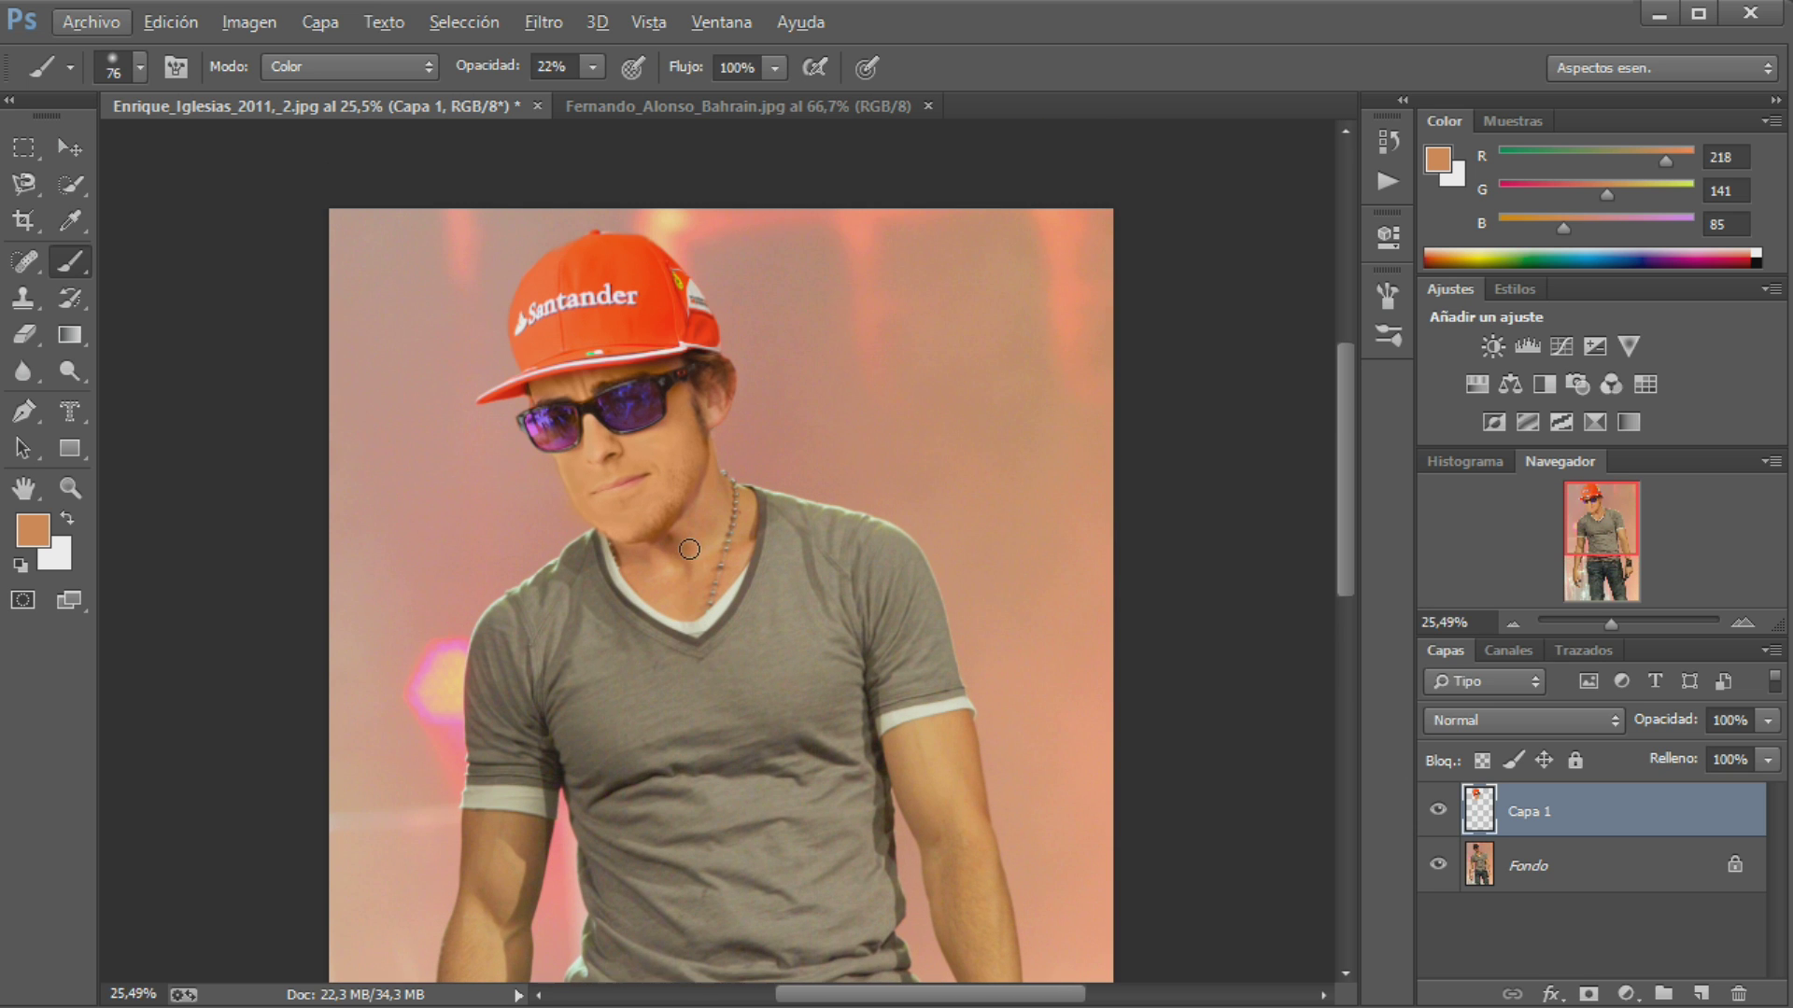
scroll(689, 532, "up", 1, "alt")
scroll(719, 495, "up", 1, "alt")
scroll(756, 485, "down", 2, "alt")
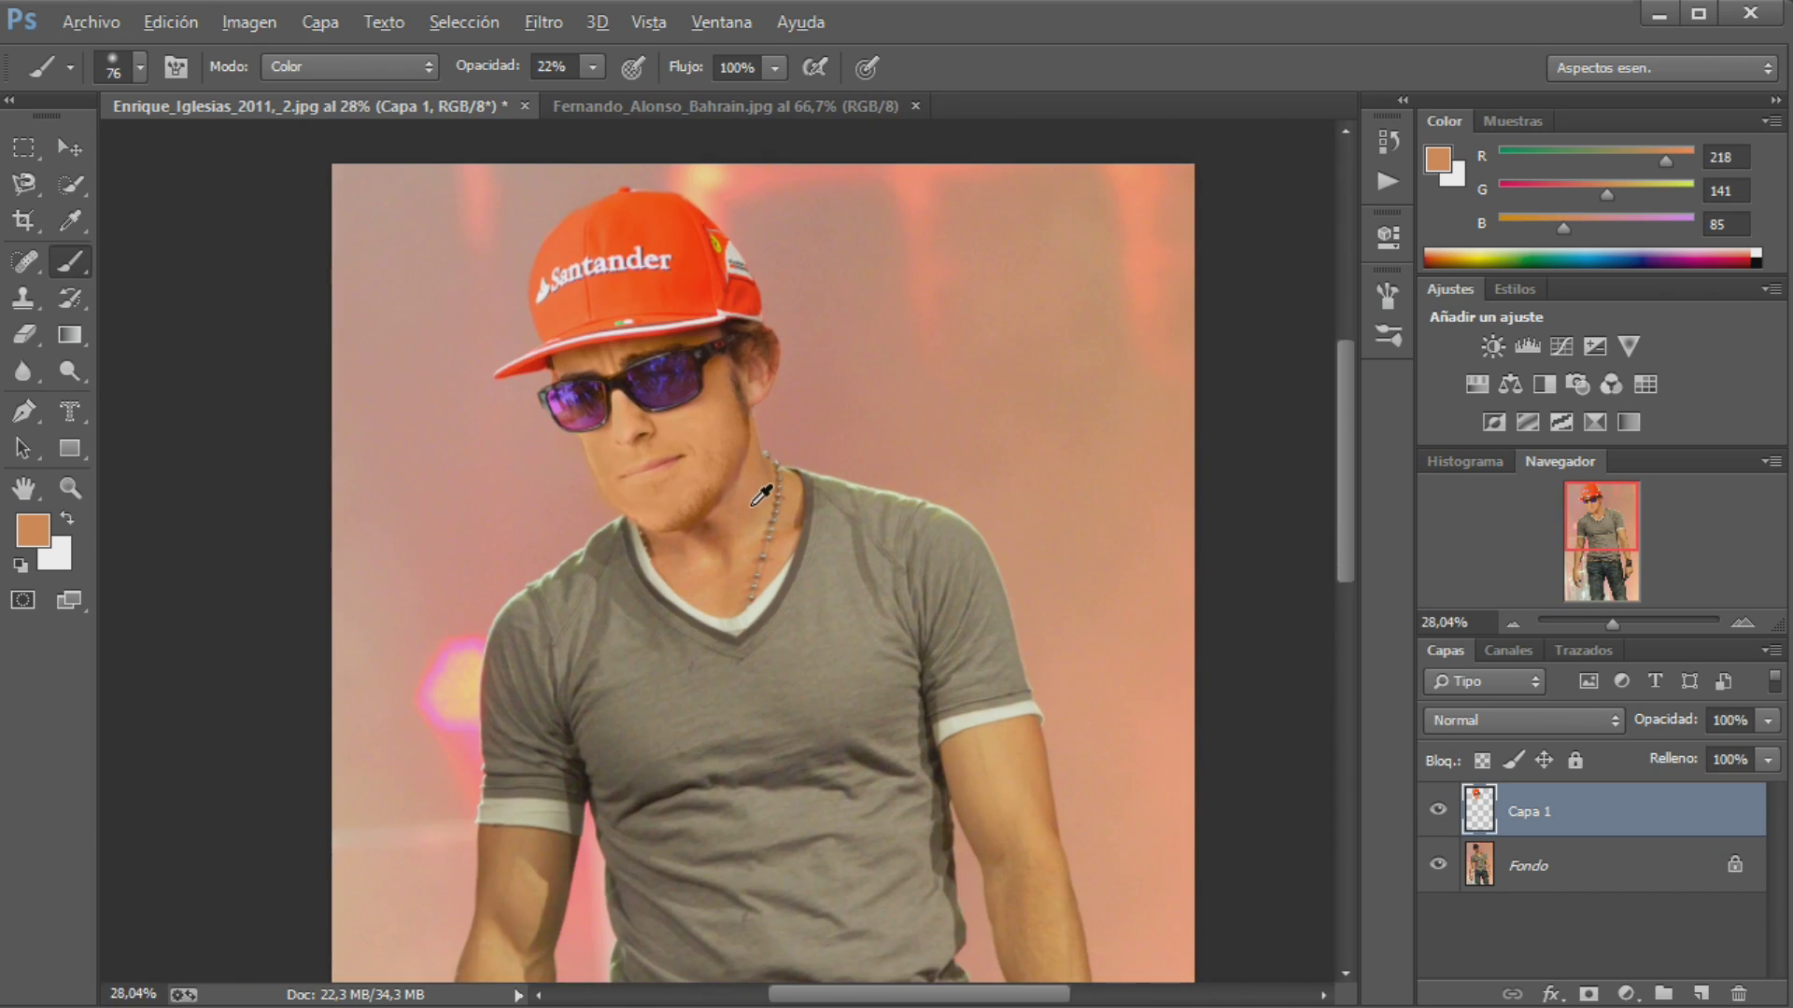
scroll(745, 522, "down", 2, "alt")
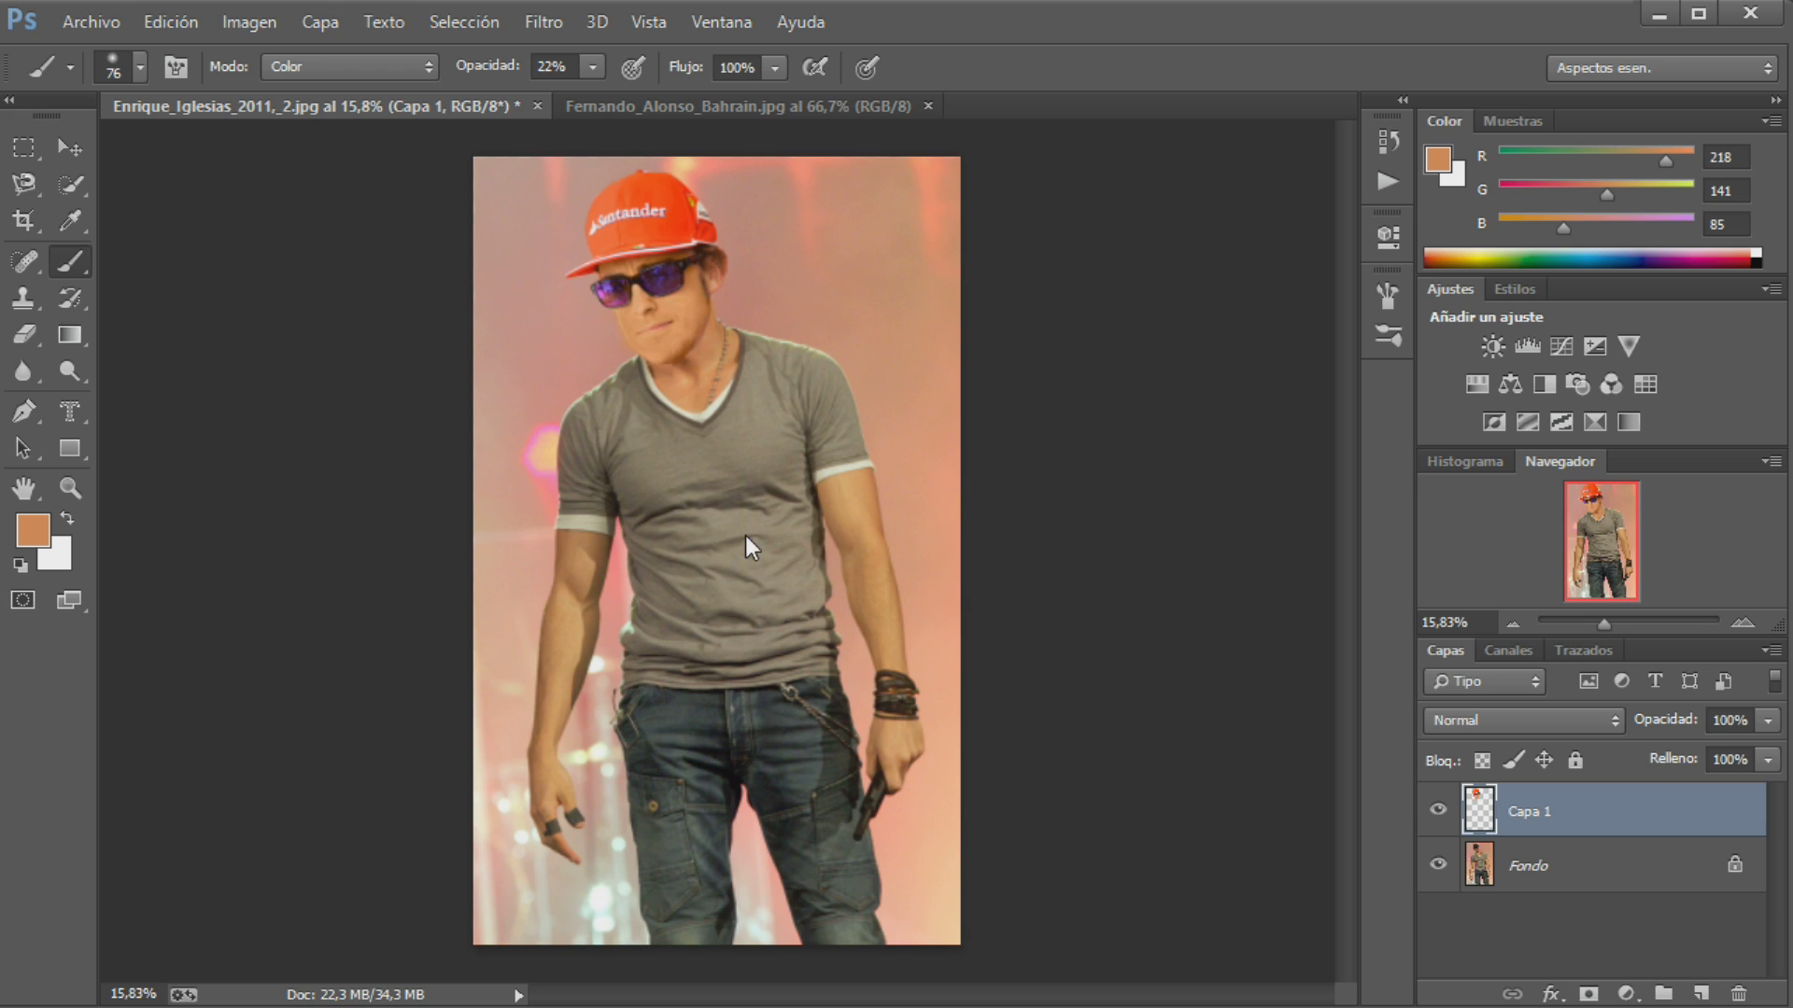